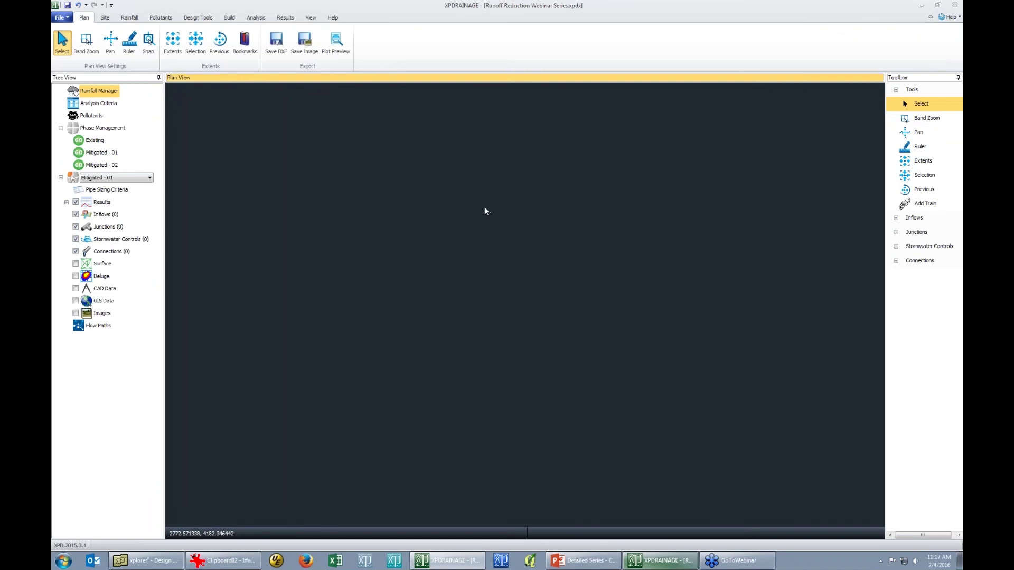
{"action": "left_click", "coordinate": [106, 18]}
{"action": "left_click", "coordinate": [127, 20]}
{"action": "left_click", "coordinate": [159, 19]}
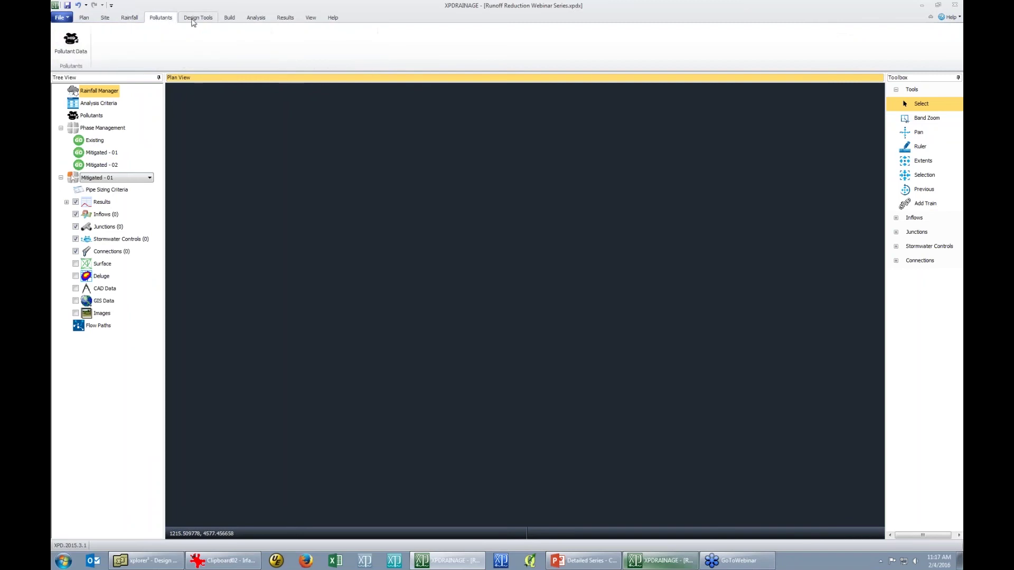
{"action": "left_click", "coordinate": [195, 19]}
{"action": "left_click", "coordinate": [86, 19]}
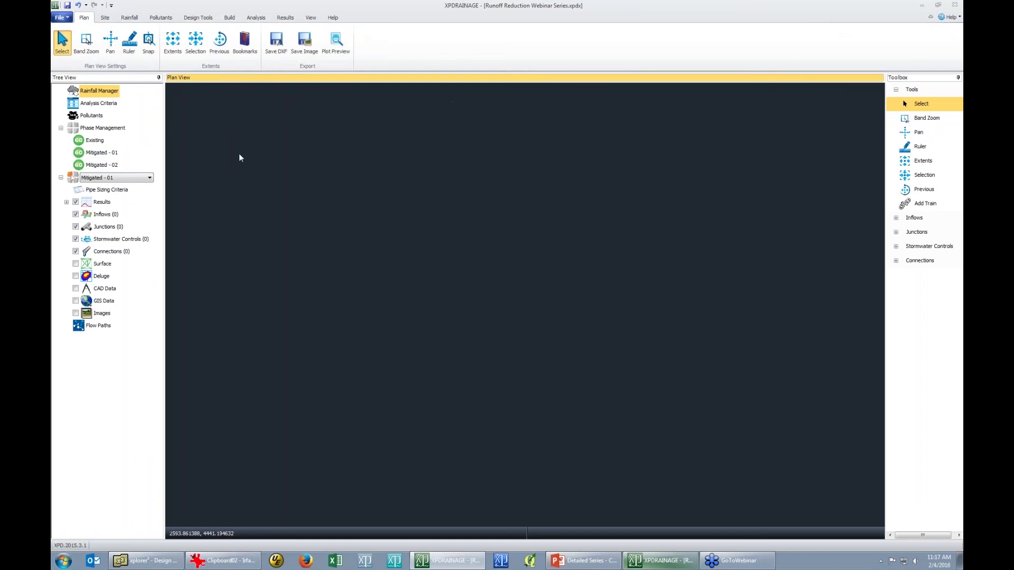
{"action": "left_click", "coordinate": [105, 18]}
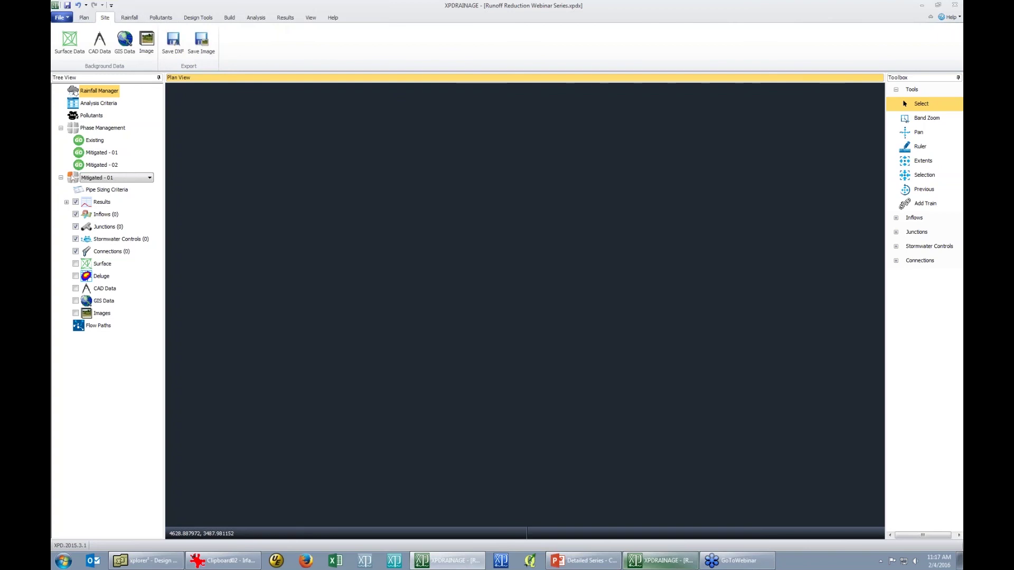
{"action": "left_click", "coordinate": [384, 317]}
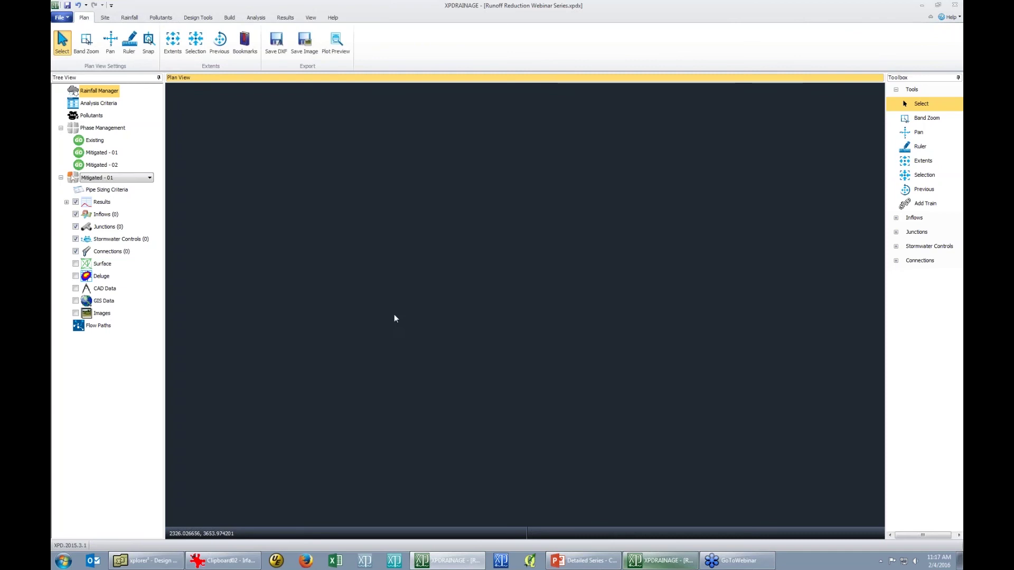
{"action": "left_click", "coordinate": [105, 17]}
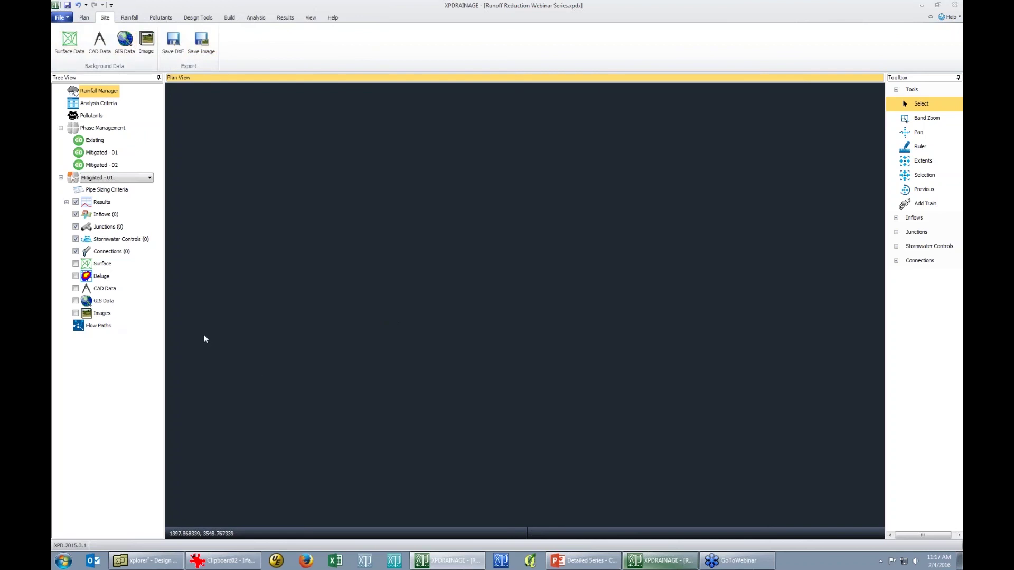
Load Site Image.jpg as a background image using its world file, with the image opacity slightly reduced.
{"action": "right_click", "coordinate": [100, 315]}
{"action": "left_click", "coordinate": [134, 323]}
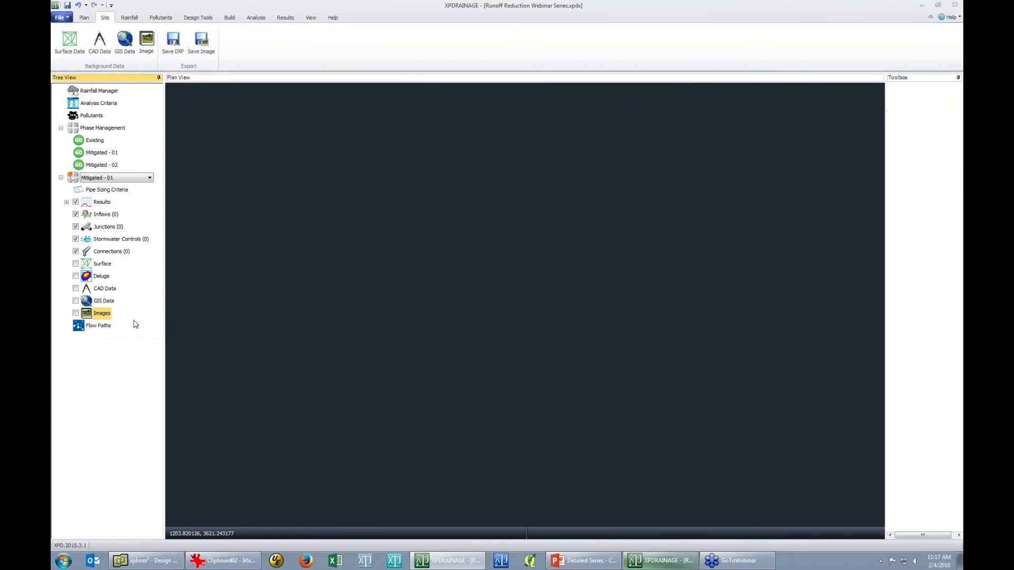
{"action": "left_click", "coordinate": [524, 253]}
{"action": "left_click", "coordinate": [739, 432]}
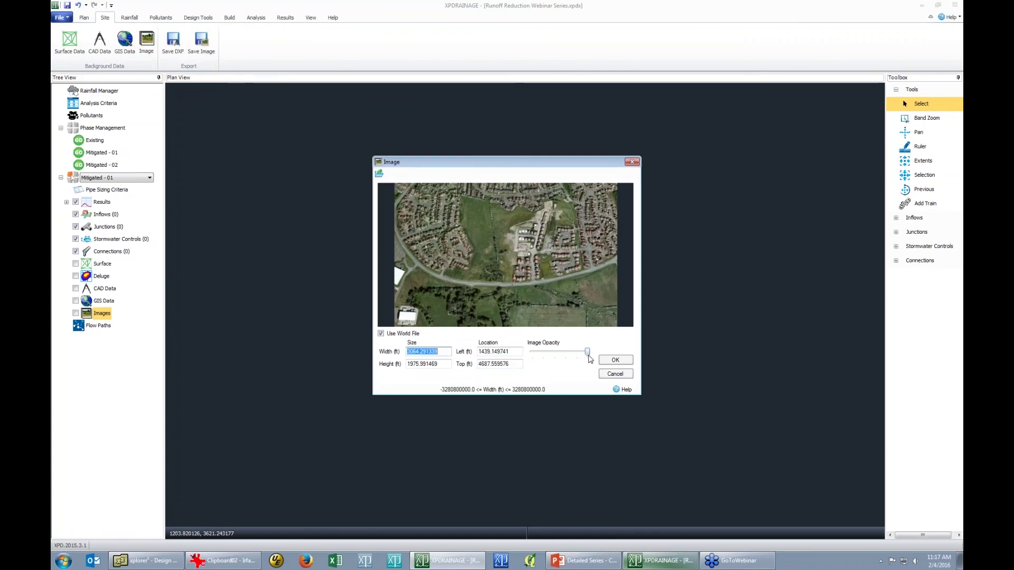
{"action": "left_click_drag", "start_coordinate": [589, 355], "coordinate": [579, 351]}
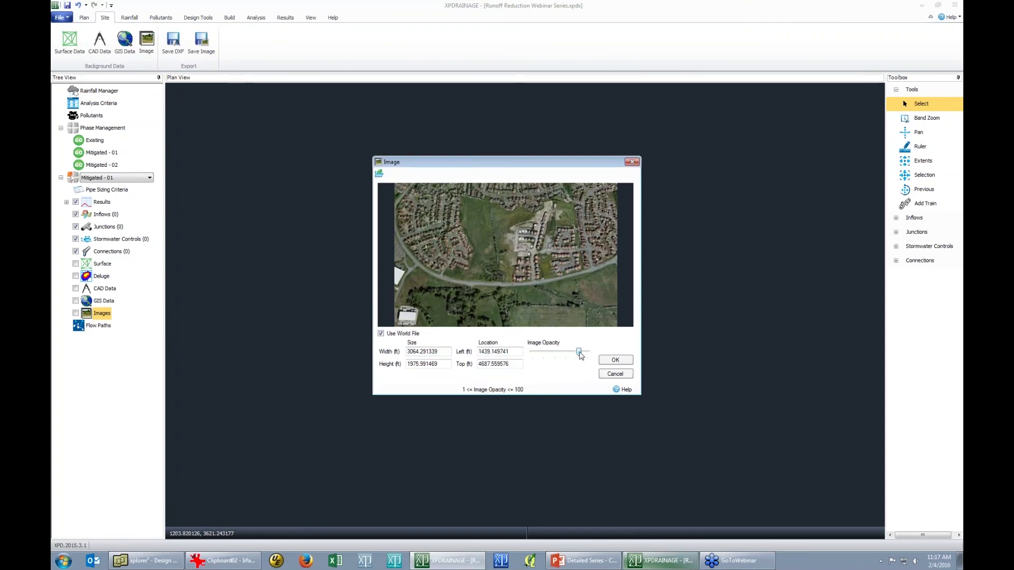
{"action": "left_click", "coordinate": [623, 360]}
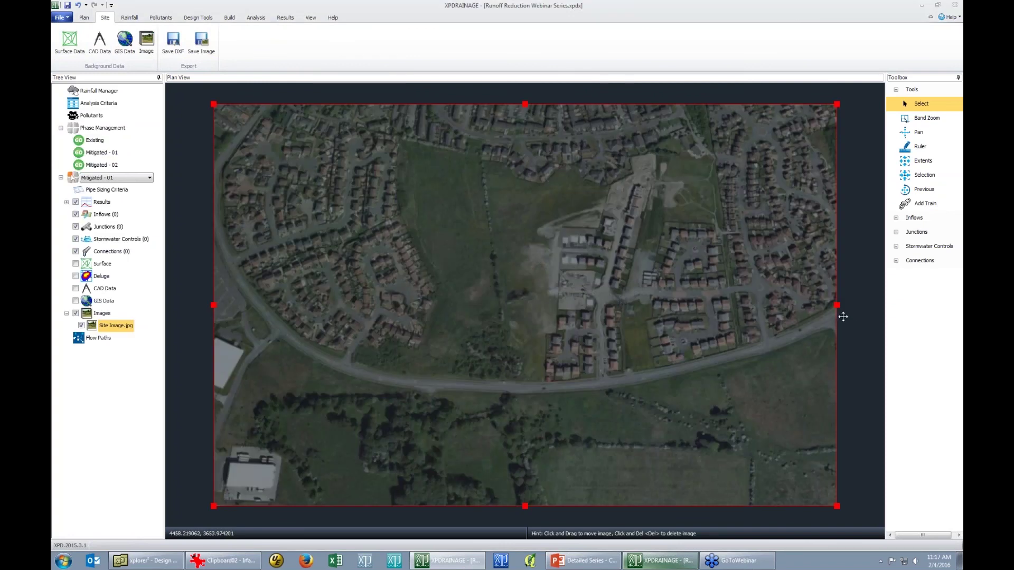
{"action": "left_click", "coordinate": [851, 318]}
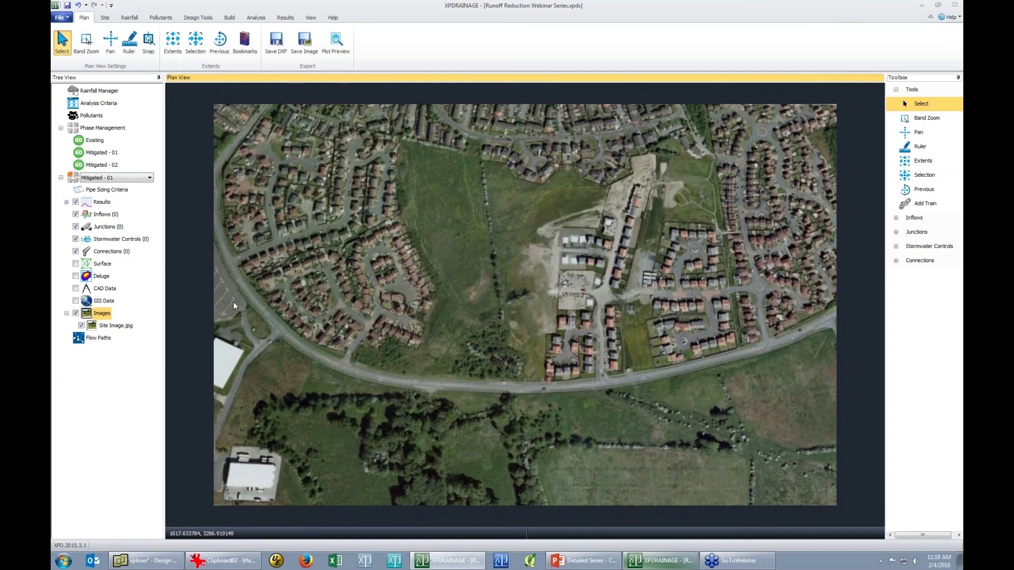
Open the CAD drawing Infrastructure_FEET-Detailed.dwg for import as background data.
{"action": "right_click", "coordinate": [112, 290]}
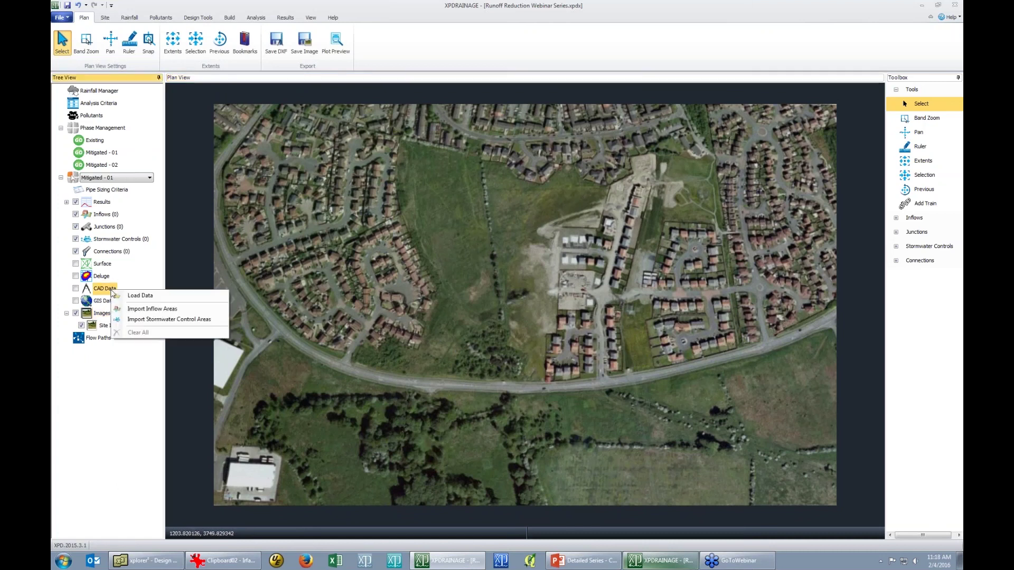
{"action": "left_click", "coordinate": [144, 296]}
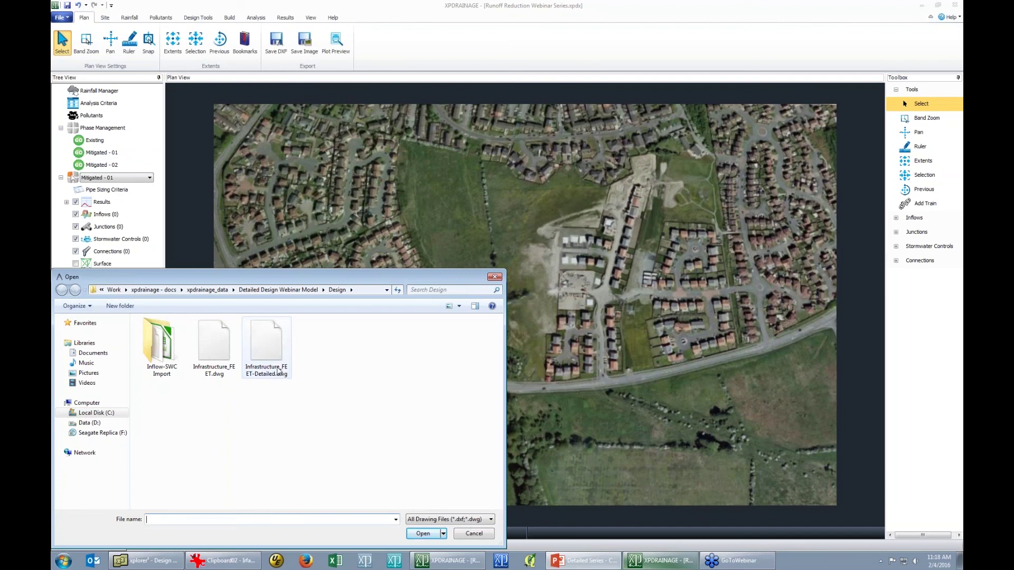
{"action": "left_click", "coordinate": [279, 371]}
{"action": "left_click", "coordinate": [422, 534]}
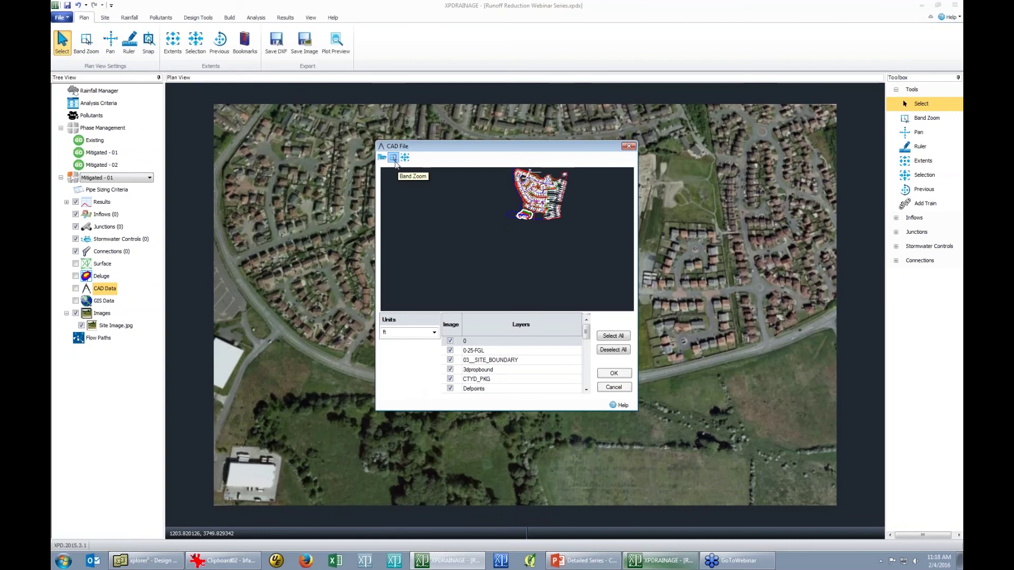
{"action": "left_click", "coordinate": [393, 157]}
{"action": "left_click_drag", "start_coordinate": [570, 224], "coordinate": [506, 166]}
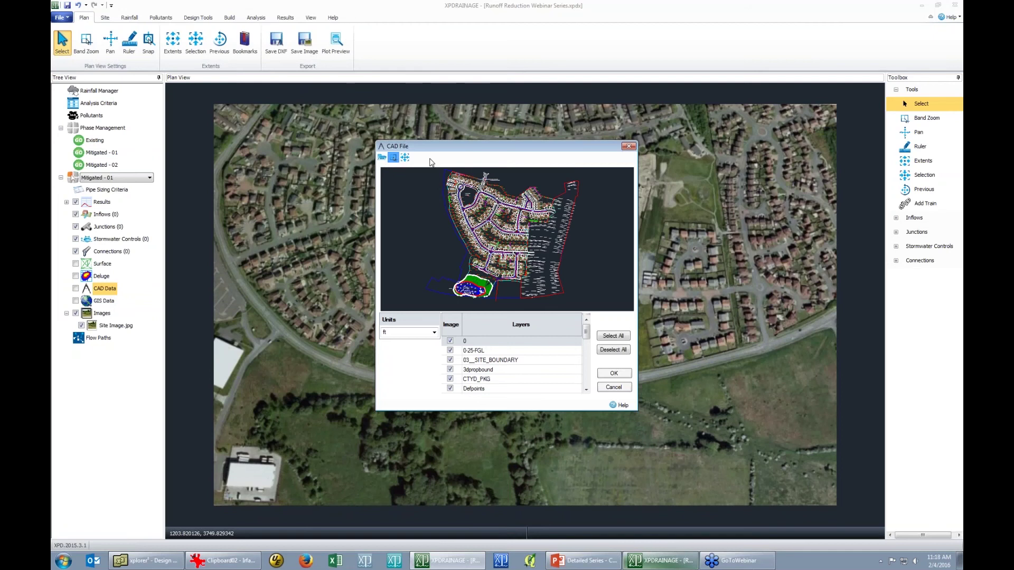
Import only the drawing's 03__SITE_BOUNDARY, 3dpropbound, FENCES, road and TEMPLATES_MINUS_FENCES layers.
{"action": "left_click", "coordinate": [623, 351]}
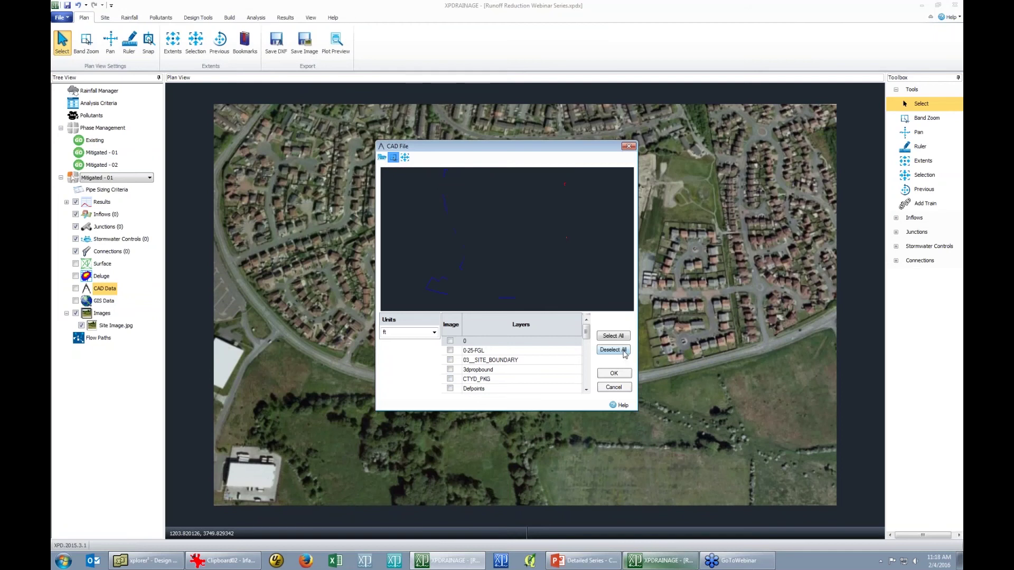
{"action": "left_click", "coordinate": [450, 360]}
{"action": "left_click", "coordinate": [450, 370]}
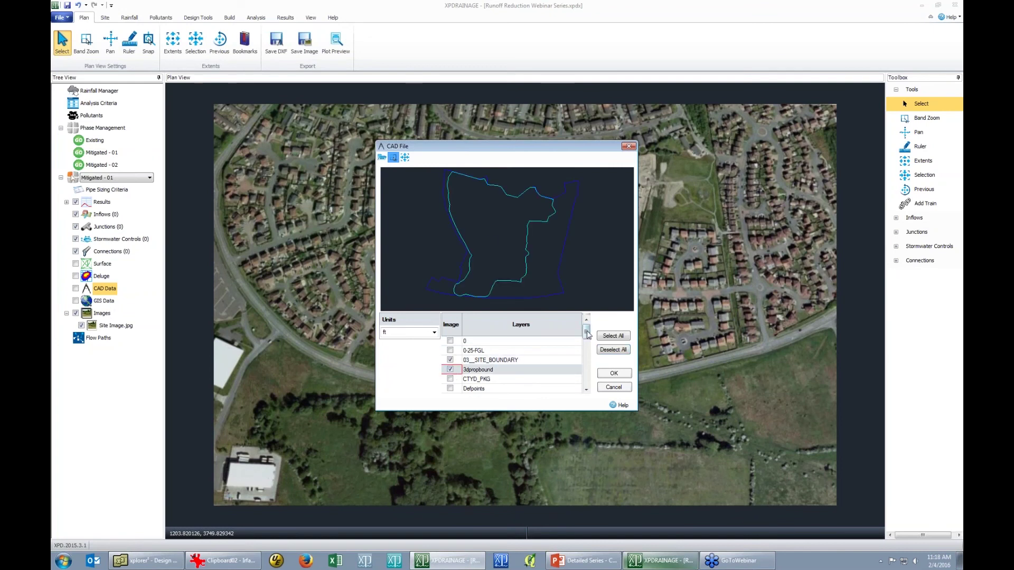
{"action": "left_click_drag", "start_coordinate": [586, 332], "coordinate": [588, 340]}
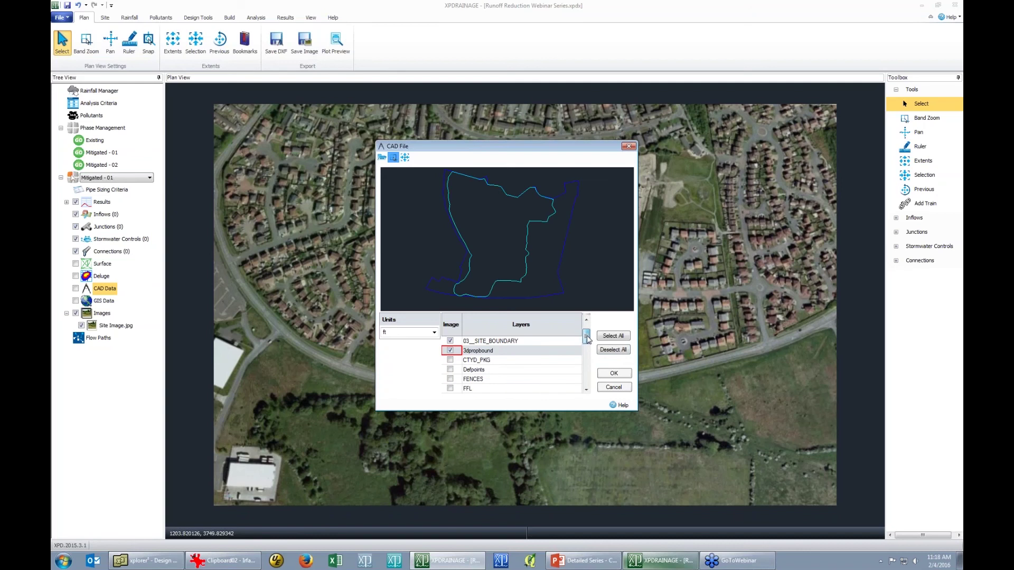
{"action": "left_click", "coordinate": [450, 378]}
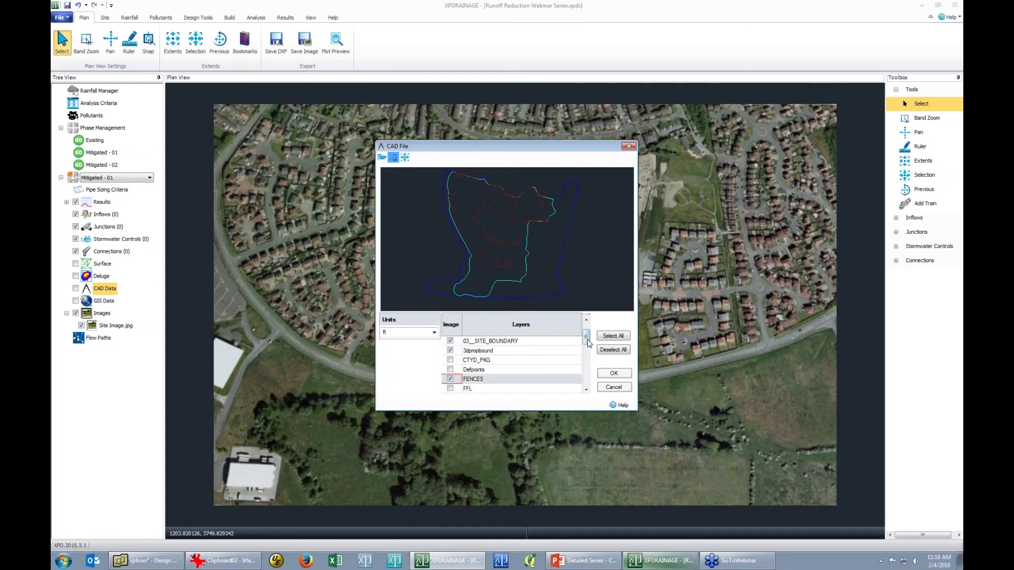
{"action": "left_click_drag", "start_coordinate": [588, 342], "coordinate": [588, 379]}
{"action": "left_click", "coordinate": [450, 361]}
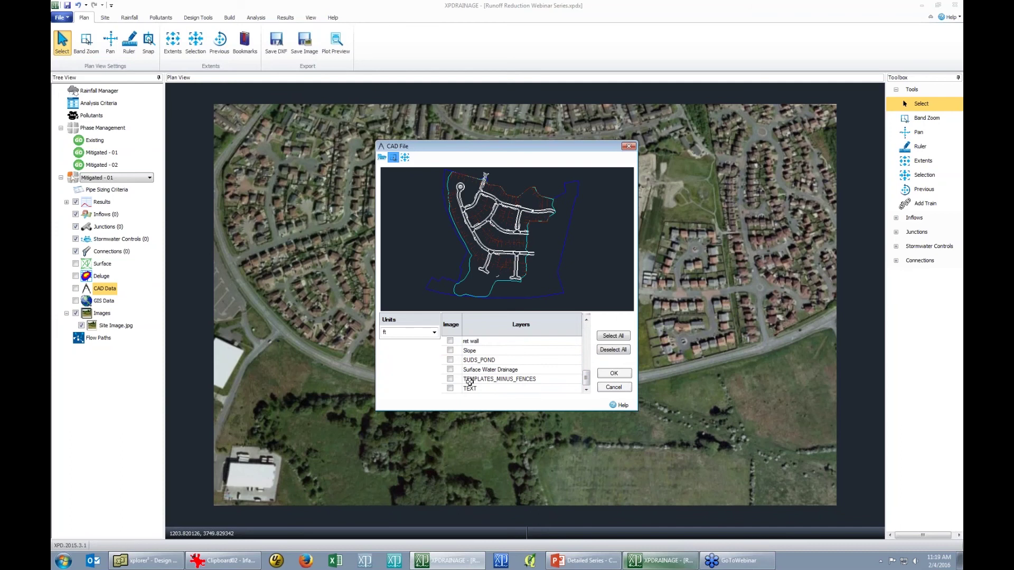
{"action": "left_click", "coordinate": [450, 379]}
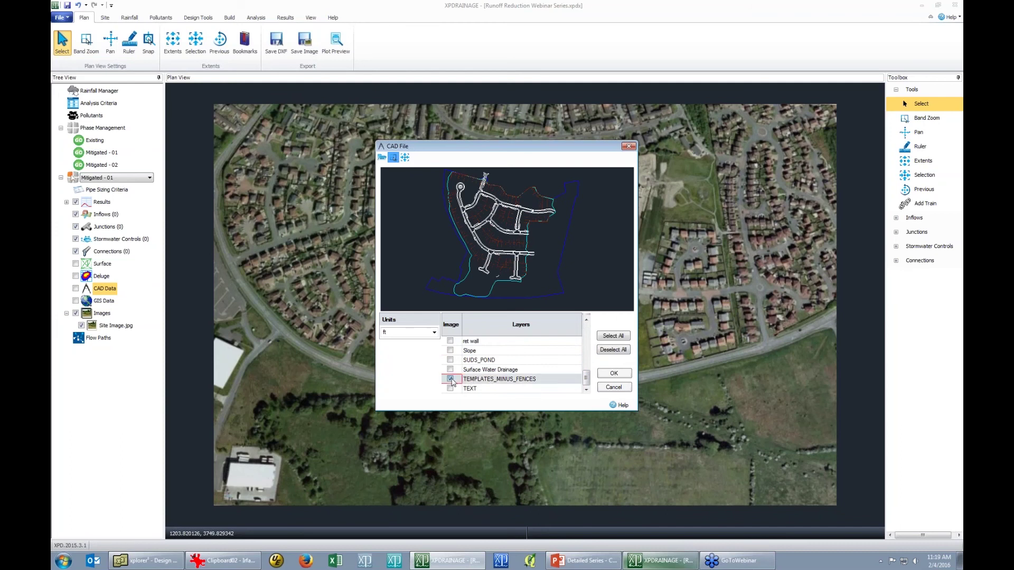
{"action": "left_click", "coordinate": [614, 374]}
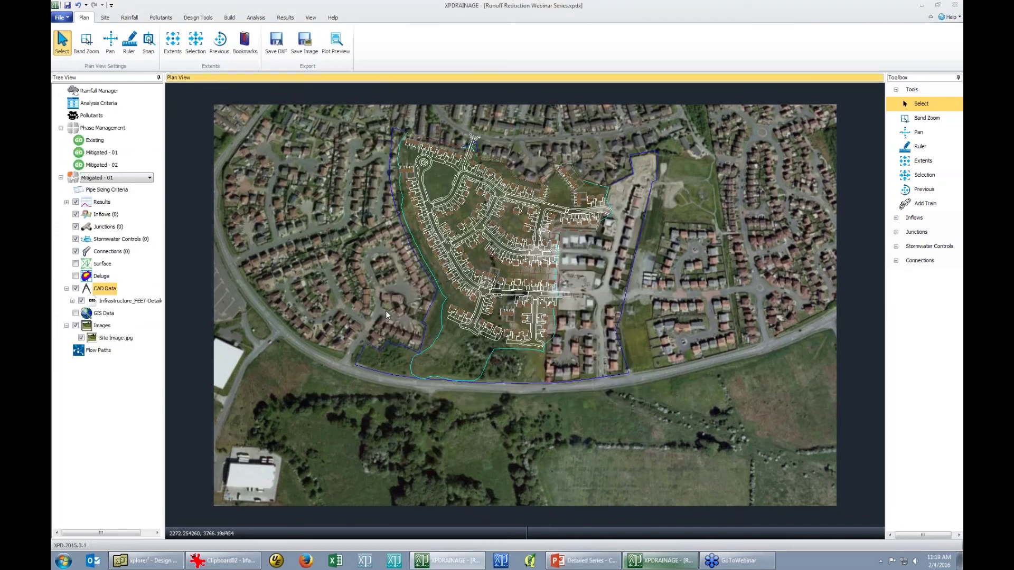
{"action": "scroll", "coordinate": [452, 208], "scroll_direction": "up", "scroll_amount": 1}
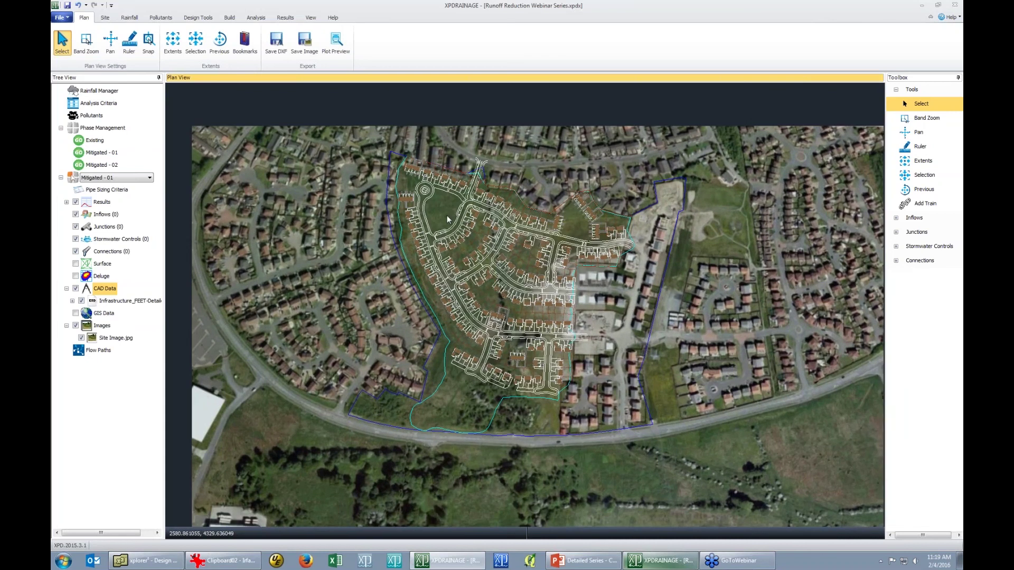
{"action": "scroll", "coordinate": [447, 215], "scroll_direction": "up", "scroll_amount": 2}
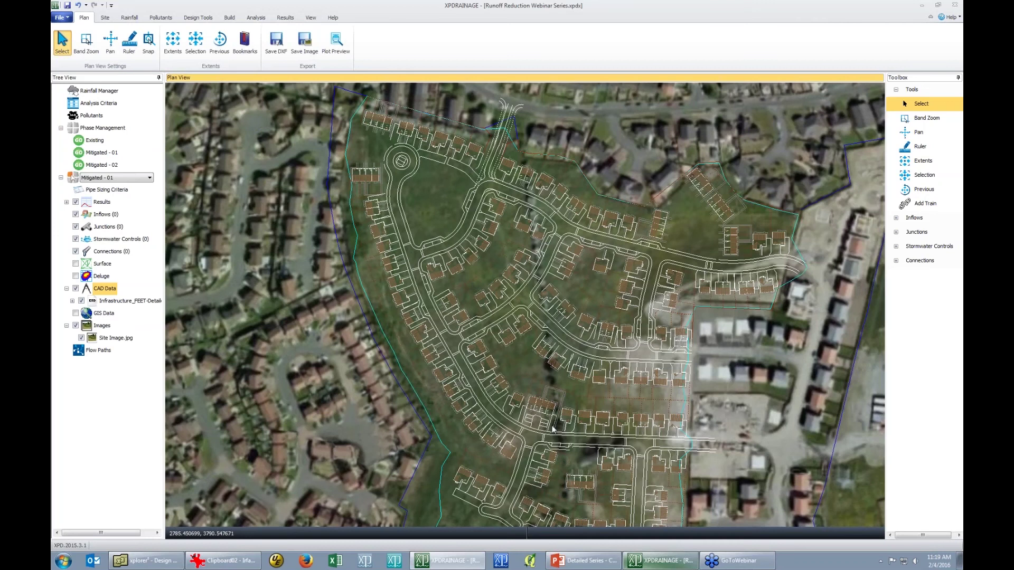
{"action": "scroll", "coordinate": [542, 385], "scroll_direction": "down", "scroll_amount": 3}
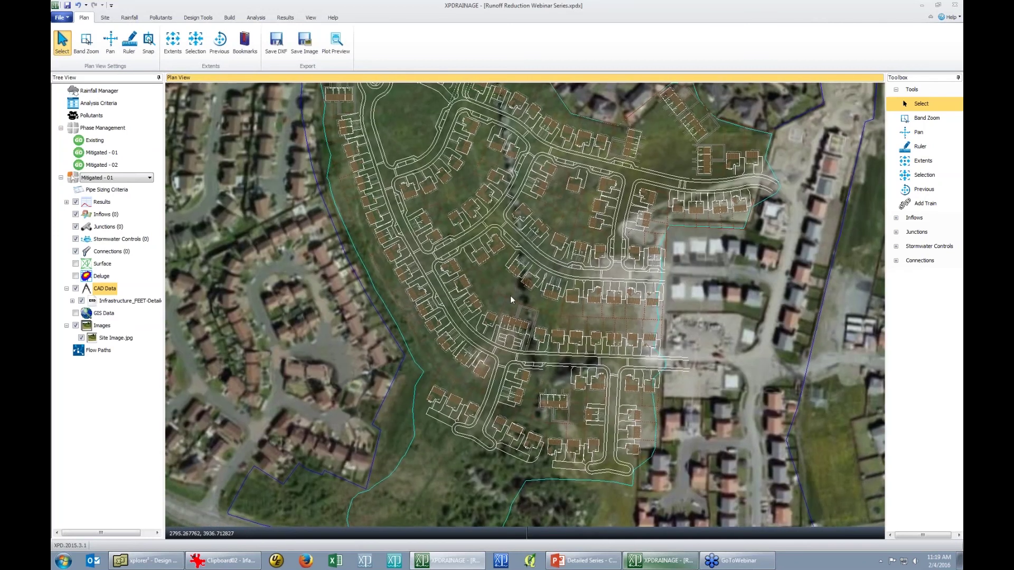
{"action": "scroll", "coordinate": [510, 296], "scroll_direction": "up", "scroll_amount": 1}
{"action": "scroll", "coordinate": [505, 309], "scroll_direction": "down", "scroll_amount": 2}
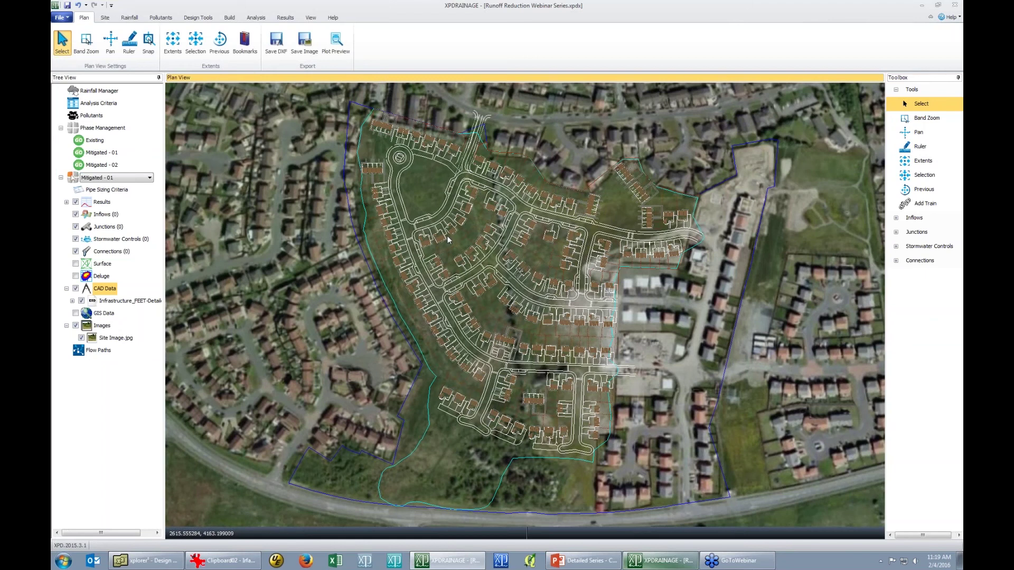
Create the surface data from the XYZ file US surface.csv and choose its length unit.
{"action": "right_click", "coordinate": [110, 267]}
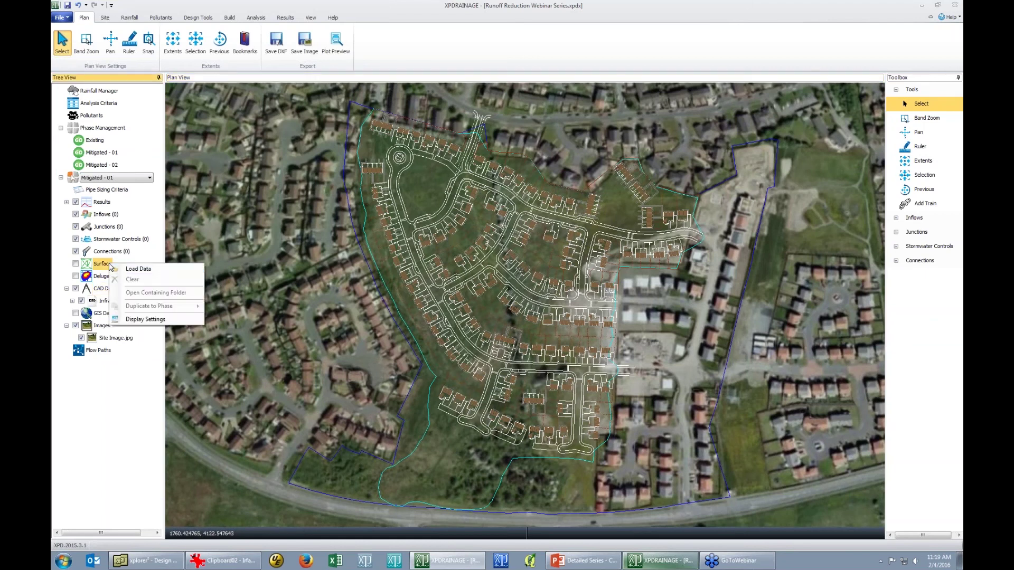
{"action": "left_click", "coordinate": [132, 270]}
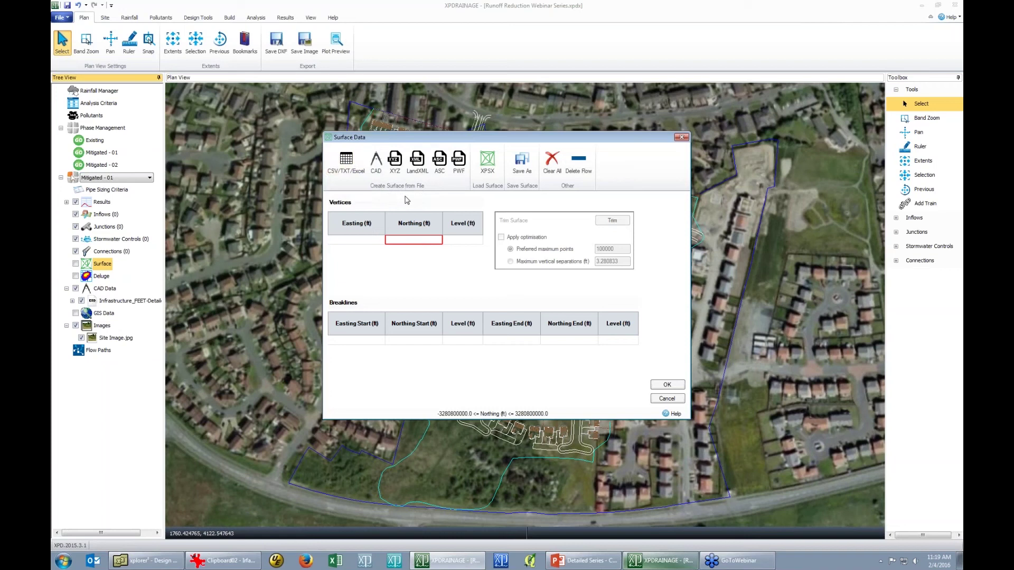
{"action": "left_click", "coordinate": [394, 160]}
{"action": "left_click", "coordinate": [503, 233]}
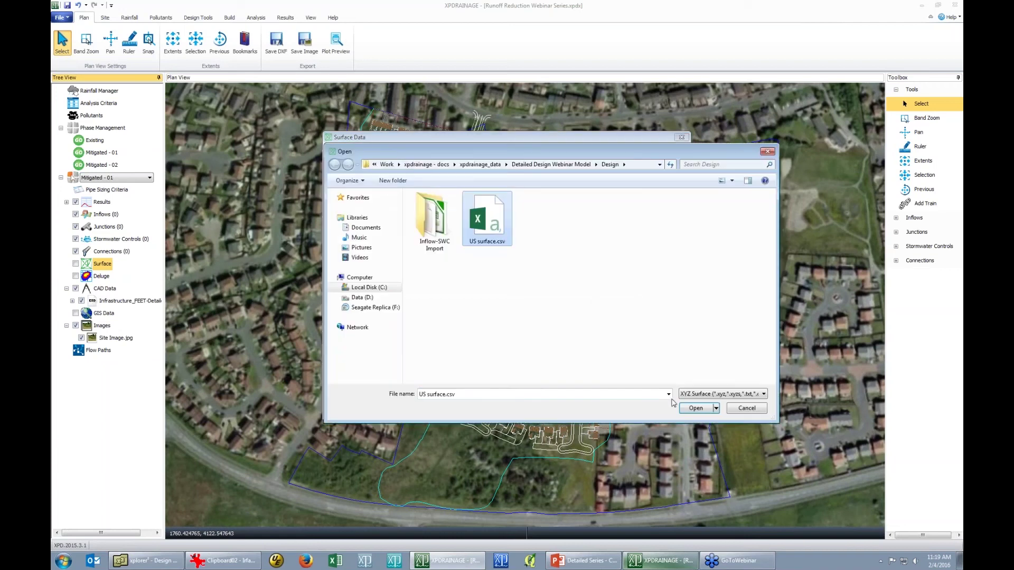
{"action": "left_click", "coordinate": [699, 410]}
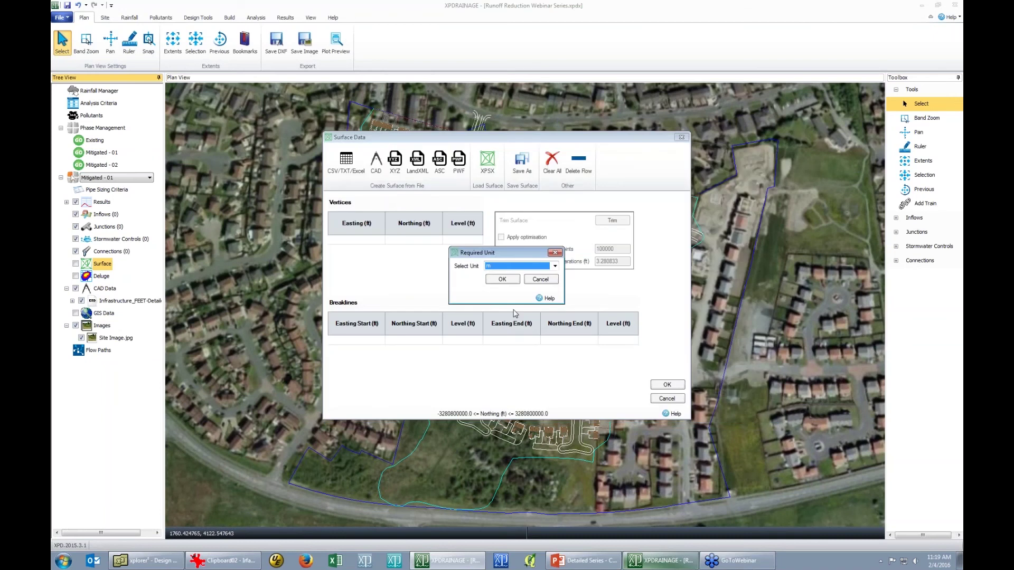
{"action": "left_click", "coordinate": [555, 266]}
{"action": "left_click", "coordinate": [520, 289]}
{"action": "left_click", "coordinate": [526, 290]}
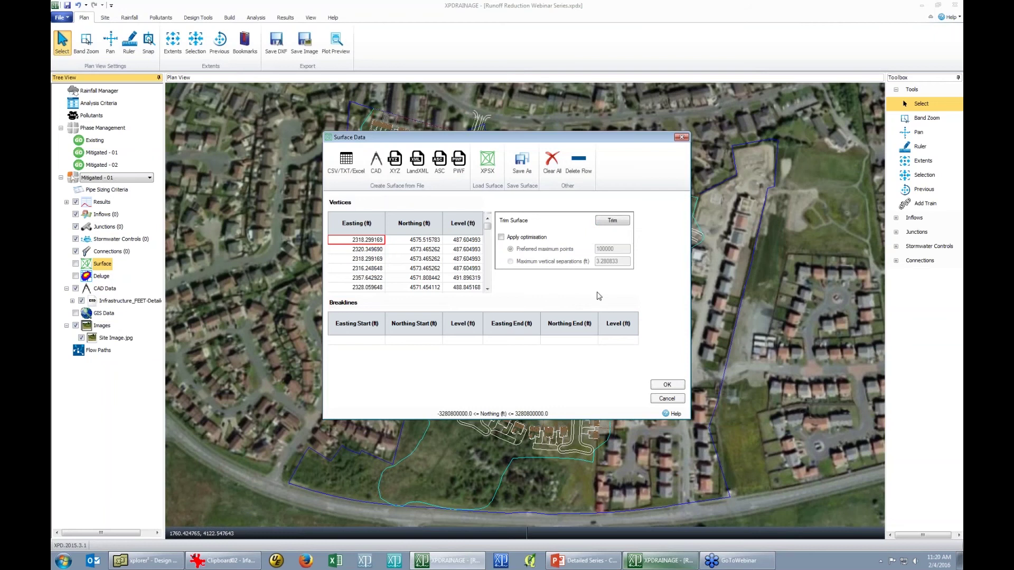
Trim the surface with a polygon drawn around the development, leaving out the built-up strip along the site's eastern side.
{"action": "left_click", "coordinate": [625, 223]}
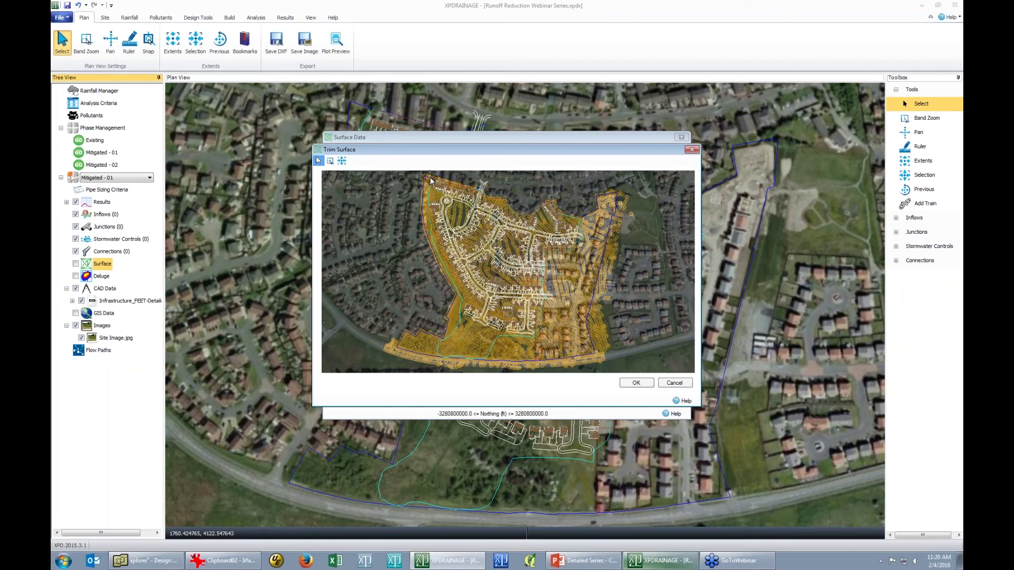
{"action": "left_click", "coordinate": [587, 216]}
{"action": "left_click", "coordinate": [587, 241]}
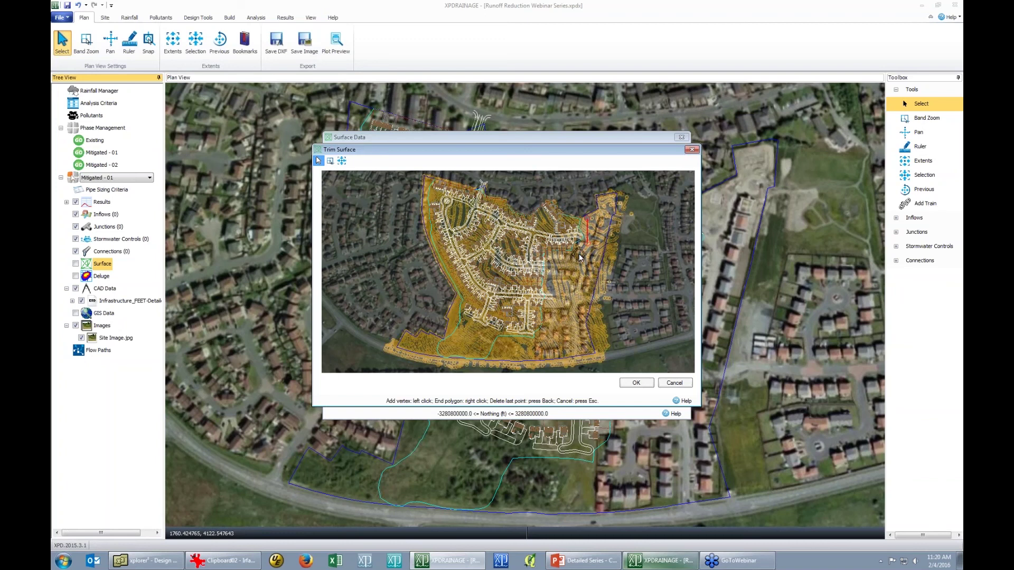
{"action": "left_click", "coordinate": [550, 357]}
{"action": "left_click", "coordinate": [487, 363]}
{"action": "left_click", "coordinate": [432, 361]}
{"action": "left_click", "coordinate": [442, 338]}
{"action": "left_click", "coordinate": [454, 314]}
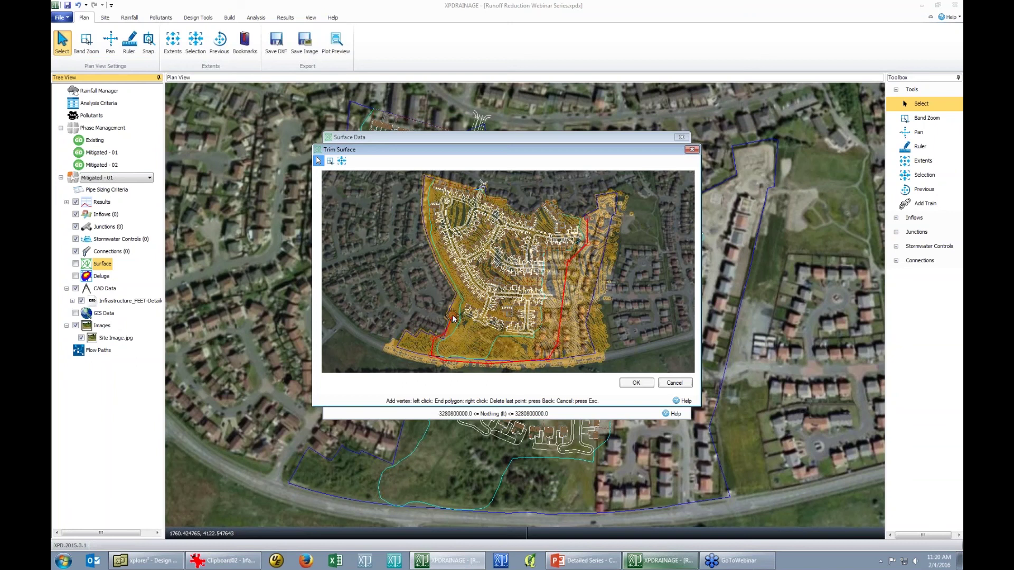
{"action": "left_click", "coordinate": [458, 298]}
{"action": "left_click", "coordinate": [427, 239]}
{"action": "left_click", "coordinate": [422, 213]}
{"action": "left_click", "coordinate": [424, 176]}
{"action": "left_click", "coordinate": [566, 193]}
{"action": "right_click", "coordinate": [577, 202]}
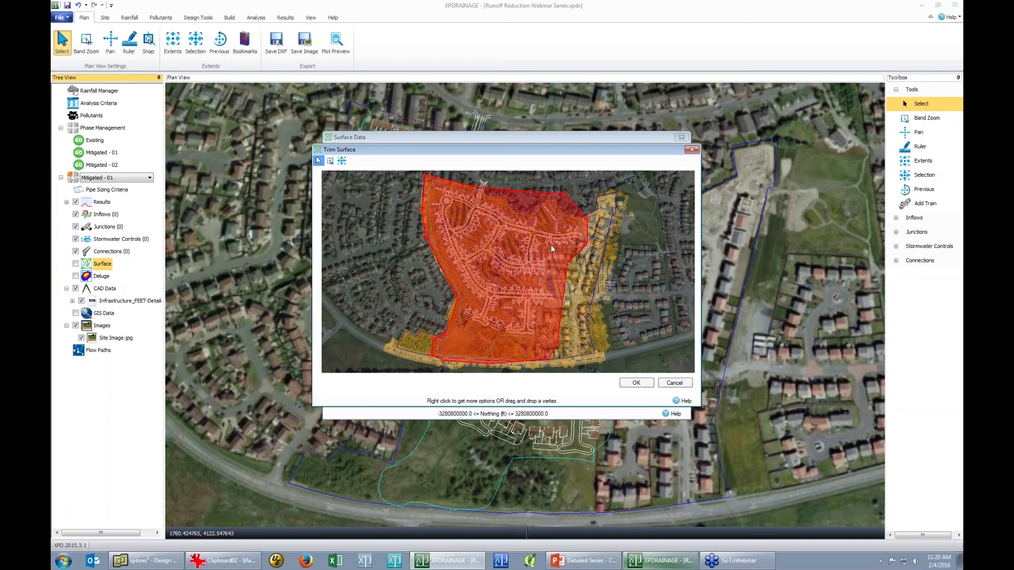
{"action": "left_click", "coordinate": [637, 383]}
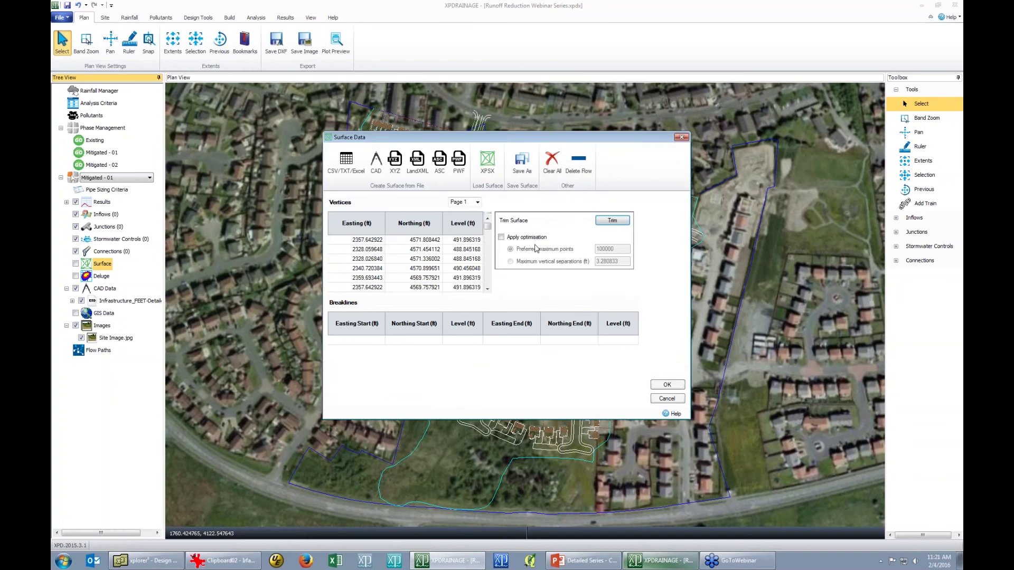
Apply optimisation to the trimmed surface with a preferred maximum of 100000 points and accept the surface data.
{"action": "left_click", "coordinate": [530, 241]}
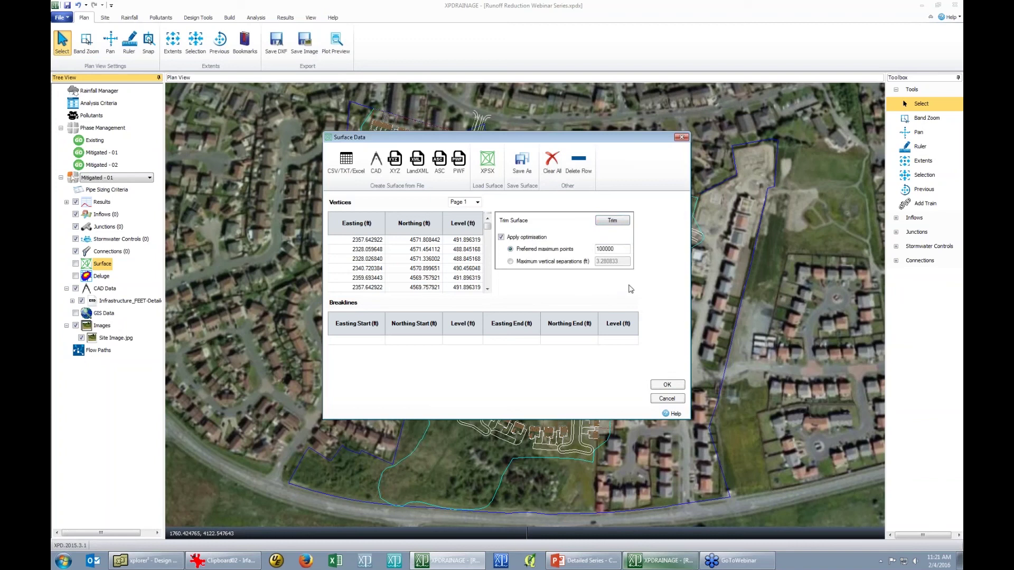
{"action": "left_click", "coordinate": [667, 385]}
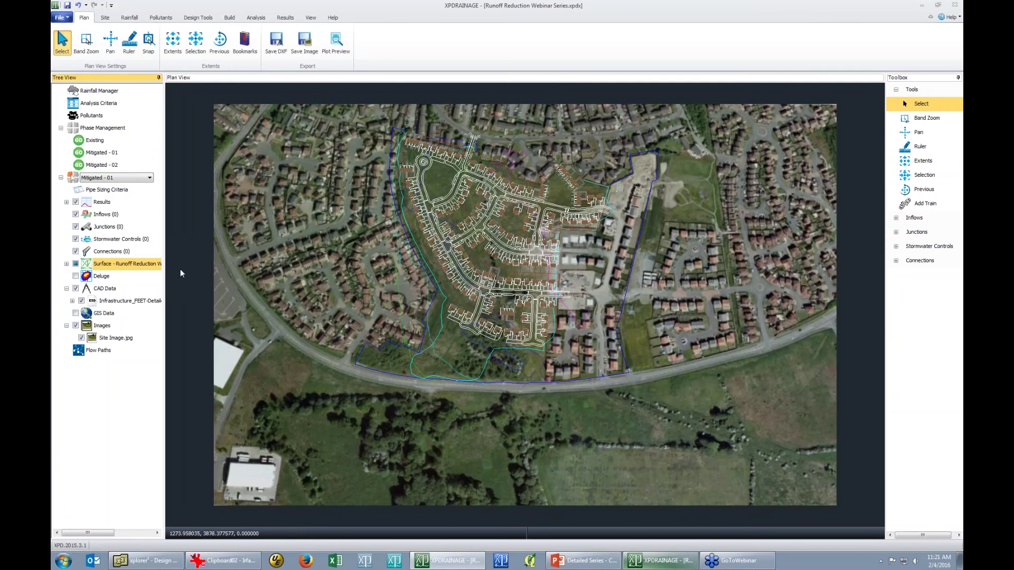
Display the surface's contours and colour fill over the site plan and inspect the terrain around the development.
{"action": "left_click", "coordinate": [66, 263]}
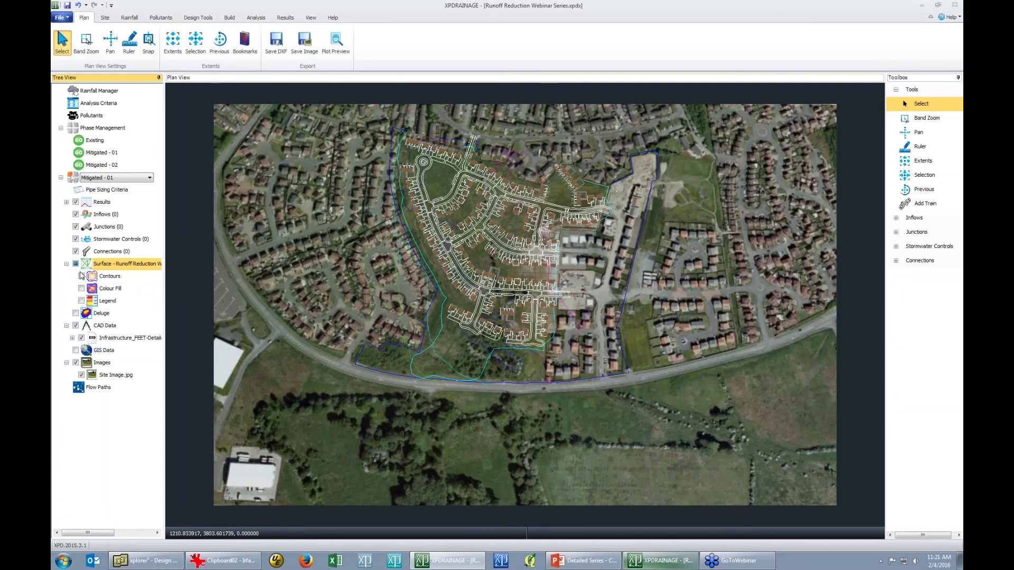
{"action": "left_click", "coordinate": [81, 276]}
{"action": "left_click", "coordinate": [82, 289]}
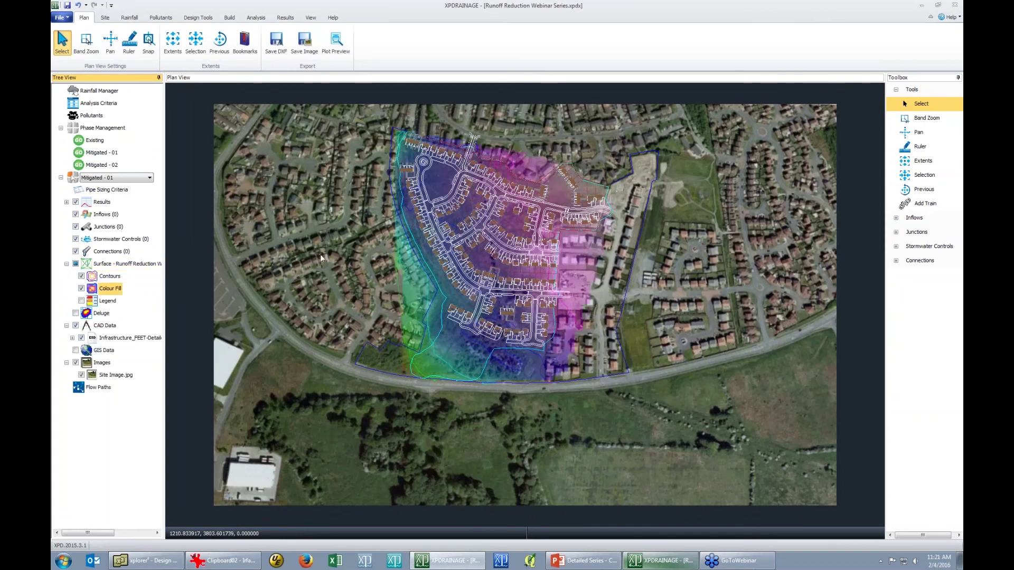
{"action": "left_click", "coordinate": [320, 254]}
{"action": "scroll", "coordinate": [348, 277], "scroll_direction": "up", "scroll_amount": 1}
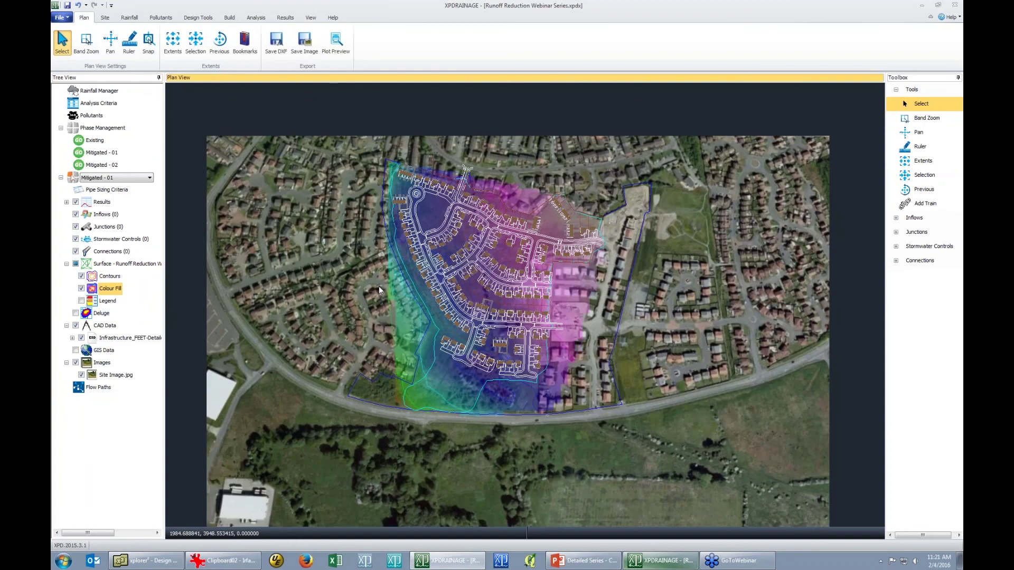
{"action": "scroll", "coordinate": [378, 286], "scroll_direction": "up", "scroll_amount": 1}
{"action": "scroll", "coordinate": [379, 286], "scroll_direction": "up", "scroll_amount": 1}
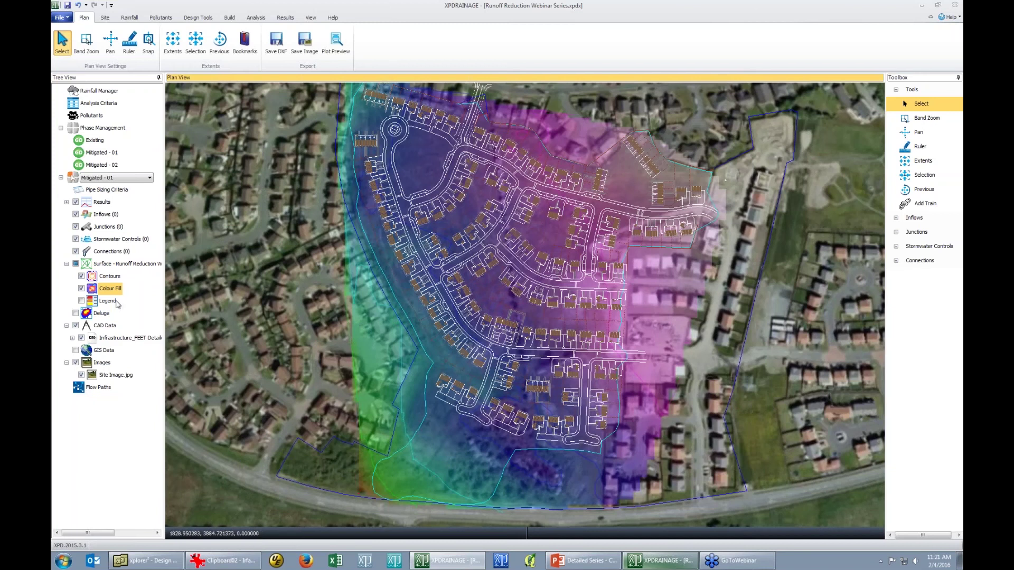
Hide the surface's colour fill, and look over the file formats available in the surface data without changing anything.
{"action": "left_click", "coordinate": [82, 290]}
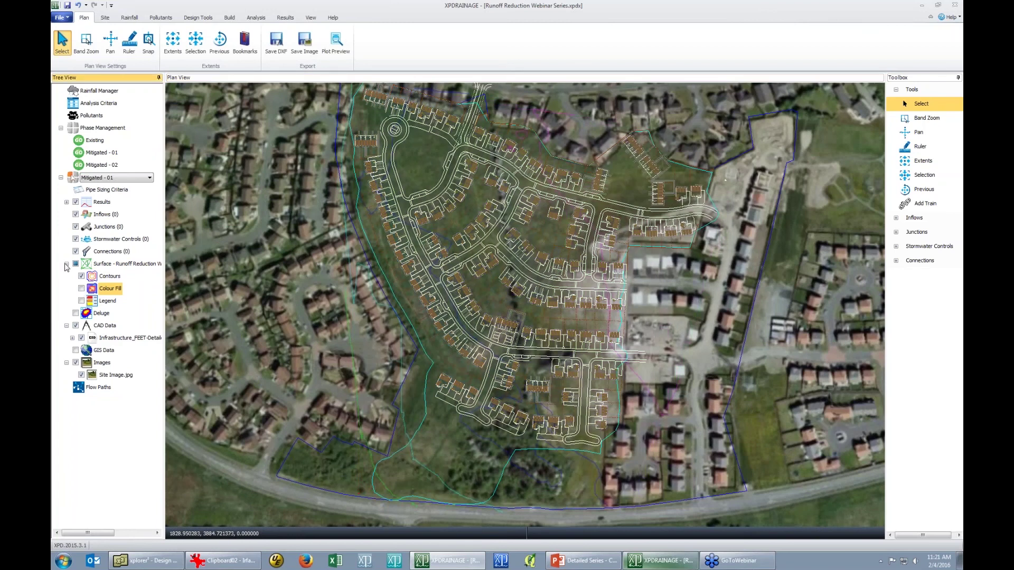
{"action": "left_click", "coordinate": [67, 264]}
{"action": "right_click", "coordinate": [92, 264]}
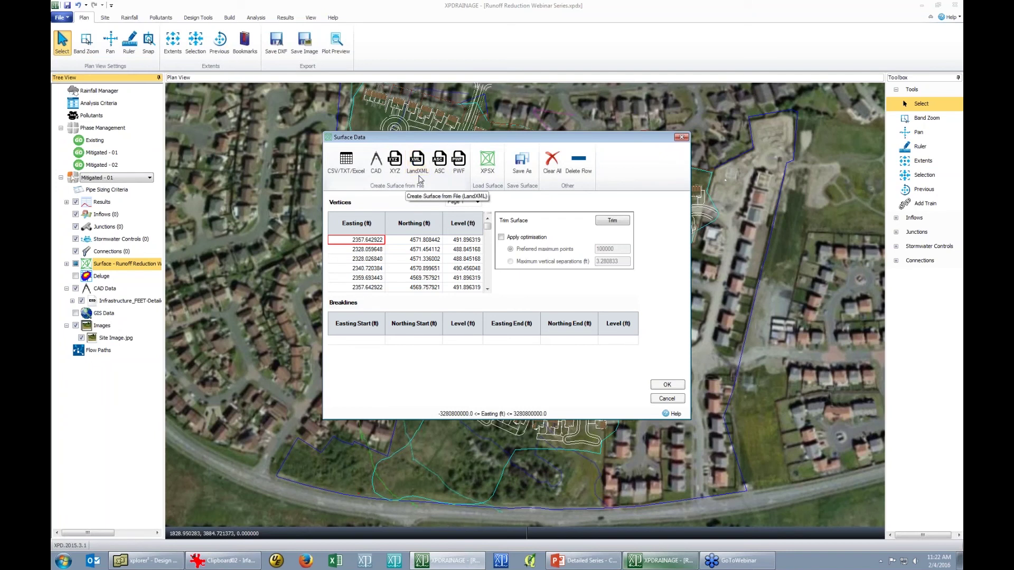
{"action": "left_click", "coordinate": [679, 399]}
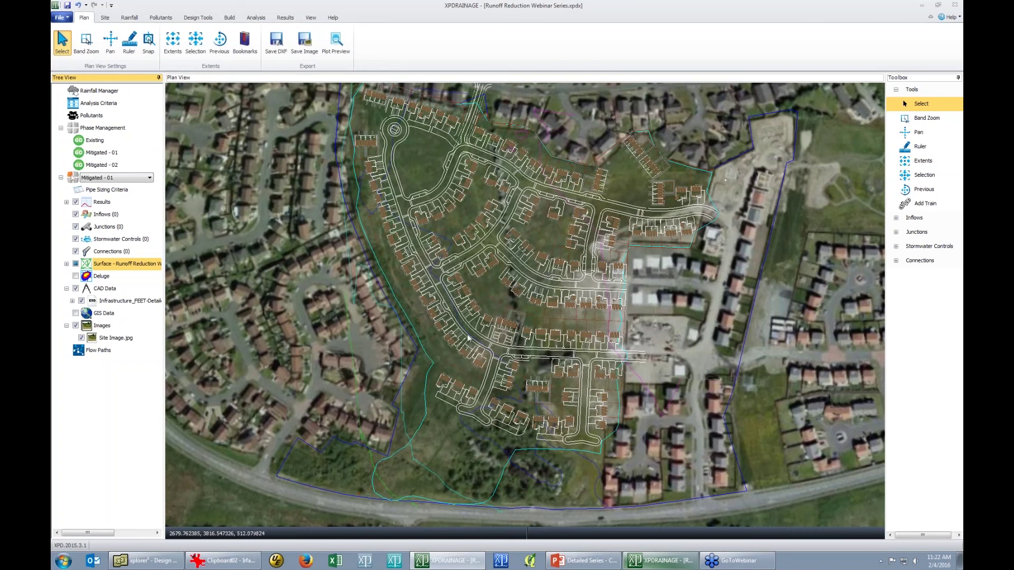
Run the Deluge analysis on the terrain surface and list its result layers.
{"action": "right_click", "coordinate": [99, 277]}
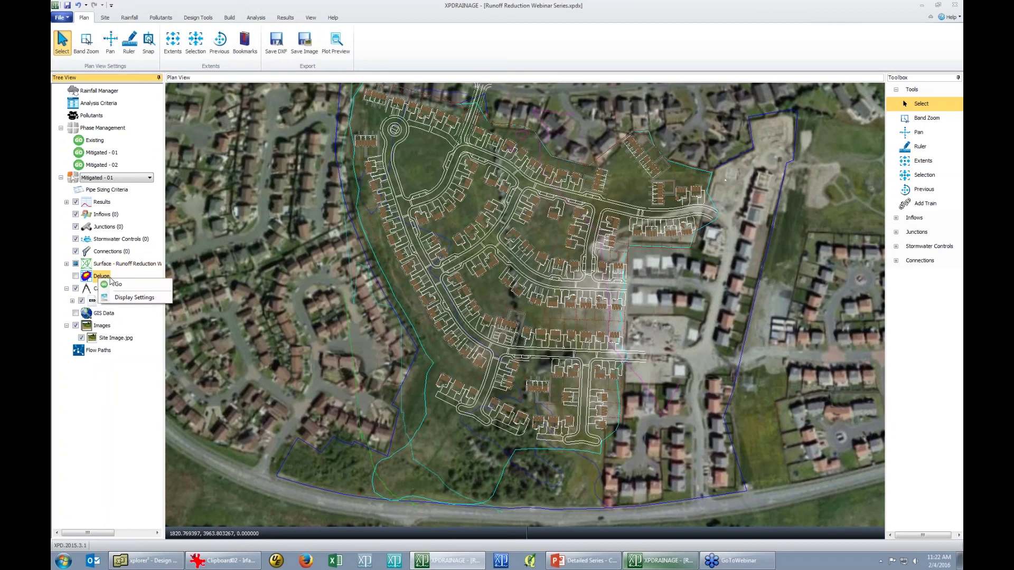
{"action": "left_click", "coordinate": [131, 286]}
{"action": "left_click", "coordinate": [562, 283]}
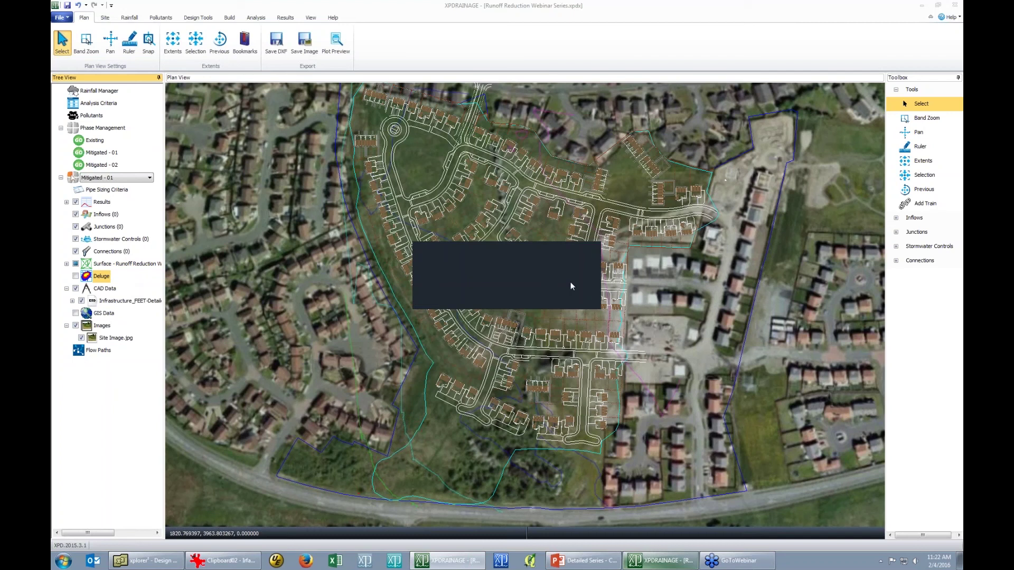
{"action": "left_click", "coordinate": [66, 276]}
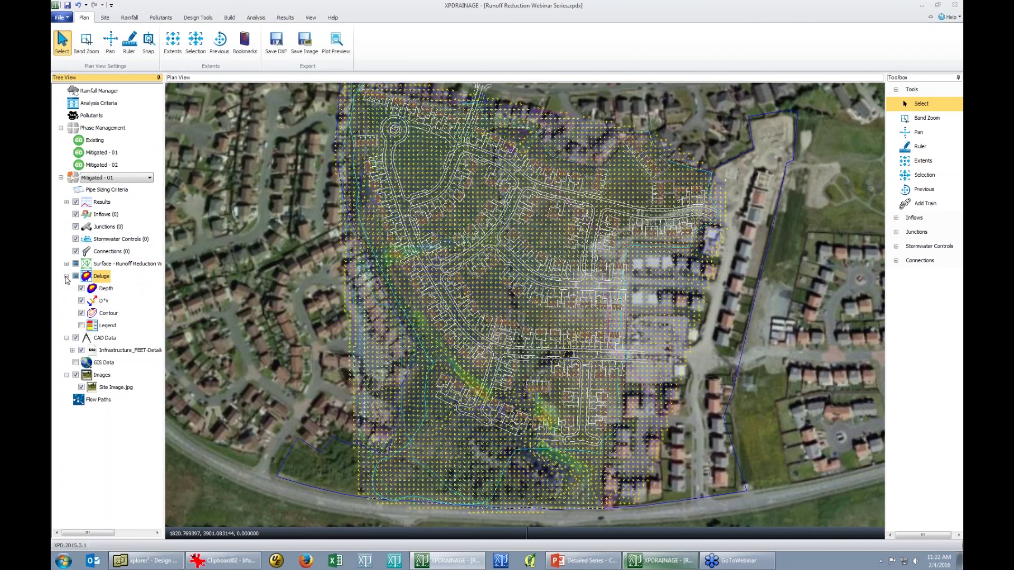
Examine the deluge flow arrows and water depths along the roads and houses in the northwestern part of the development.
{"action": "left_click", "coordinate": [244, 306]}
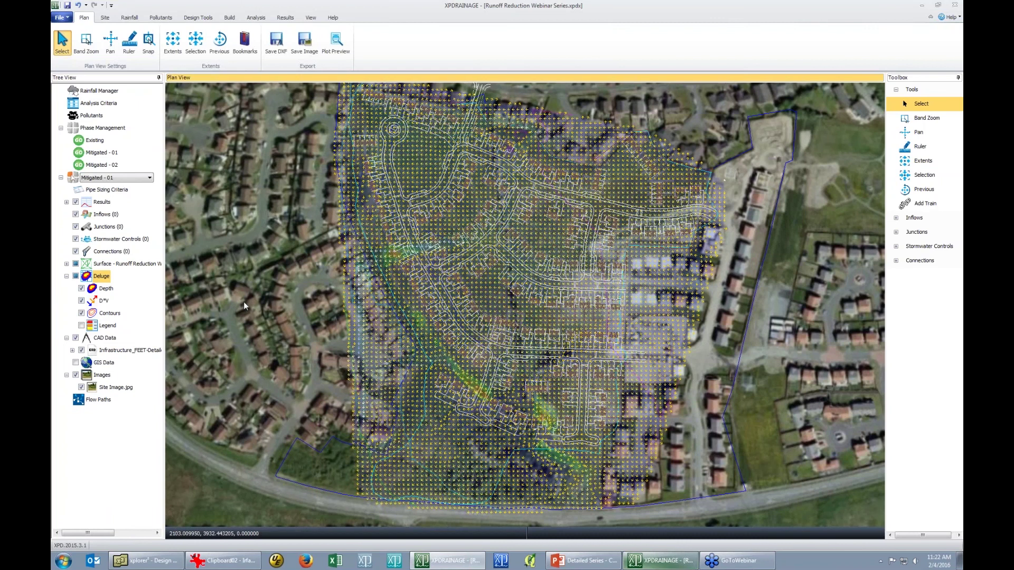
{"action": "scroll", "coordinate": [243, 302], "scroll_direction": "up", "scroll_amount": 1}
{"action": "scroll", "coordinate": [449, 266], "scroll_direction": "up", "scroll_amount": 2}
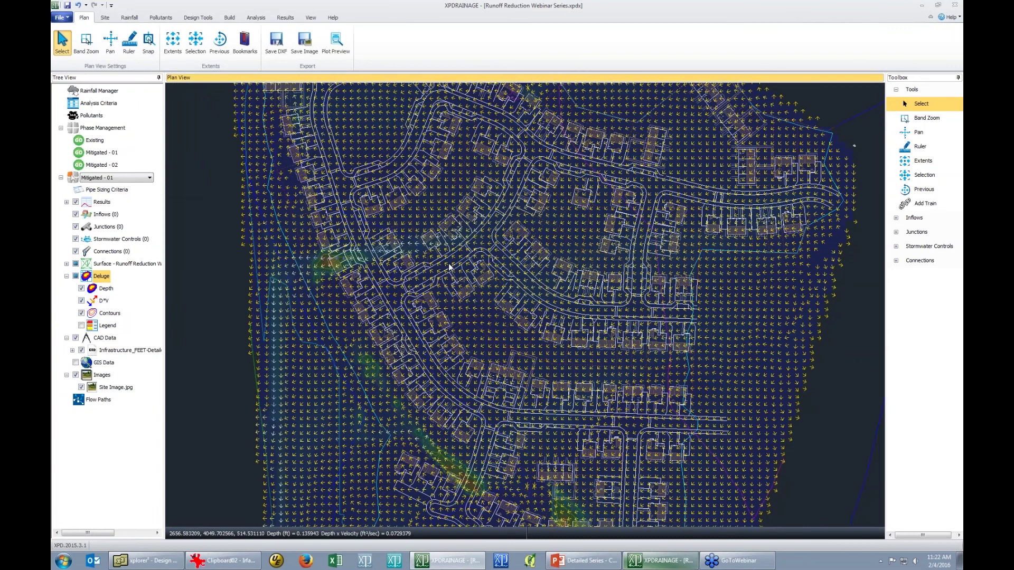
{"action": "scroll", "coordinate": [464, 263], "scroll_direction": "up", "scroll_amount": 1}
{"action": "scroll", "coordinate": [479, 259], "scroll_direction": "up", "scroll_amount": 1}
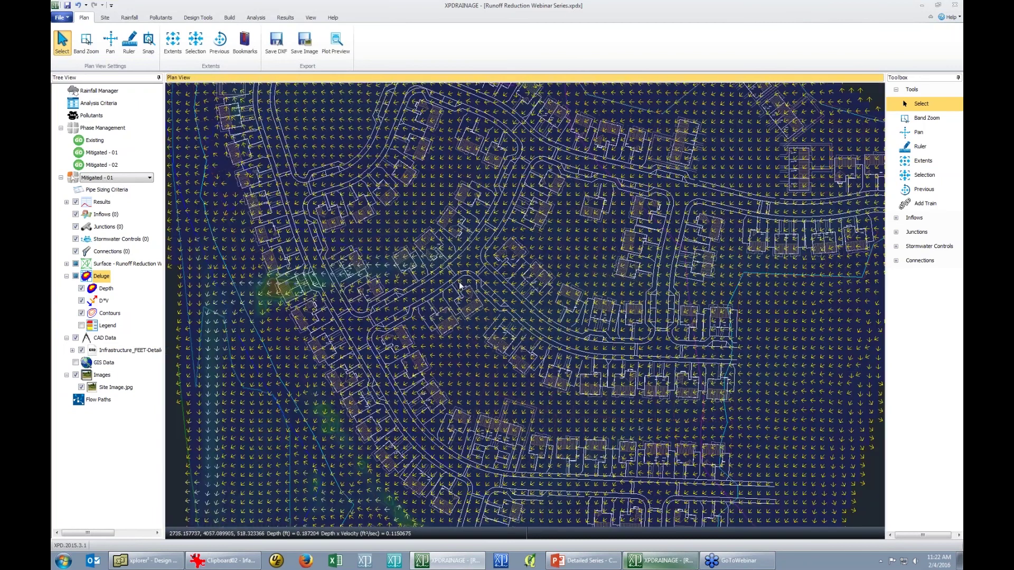
{"action": "scroll", "coordinate": [411, 198], "scroll_direction": "down", "scroll_amount": 1}
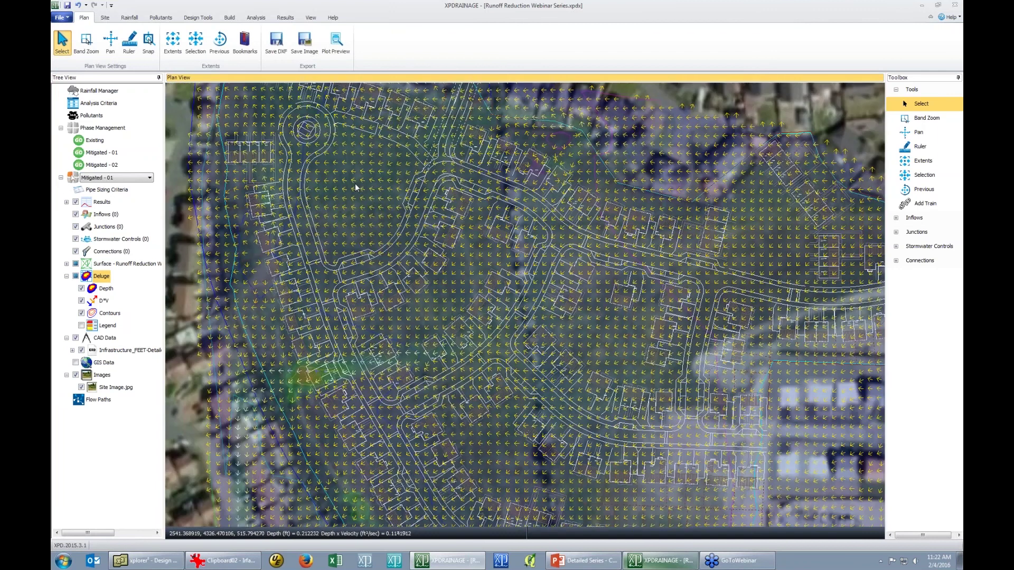
{"action": "scroll", "coordinate": [354, 183], "scroll_direction": "up", "scroll_amount": 1}
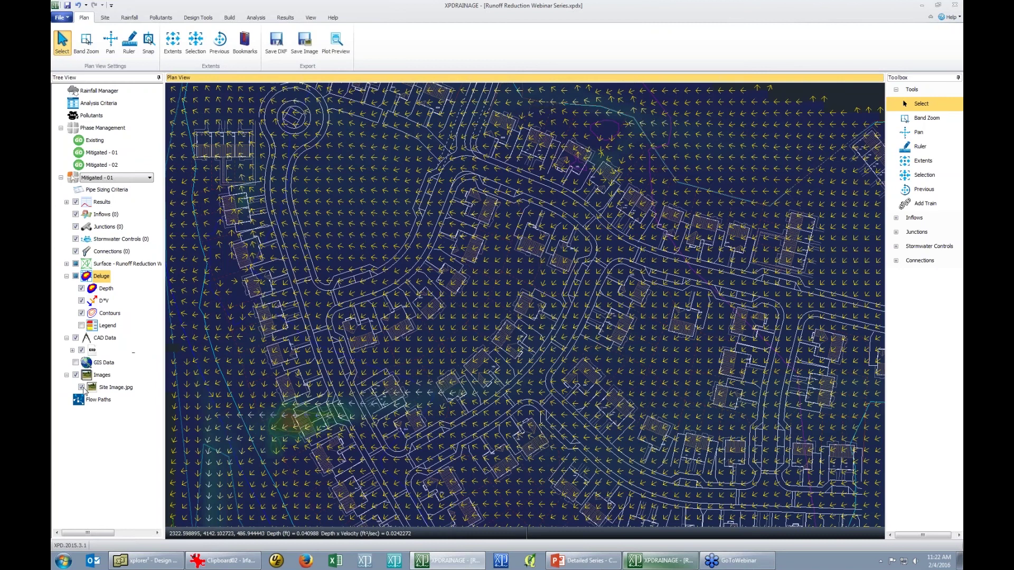
Hide the site image and the D*V arrows to inspect only the deluge depths and contours beneath the CAD layout.
{"action": "left_click", "coordinate": [82, 387]}
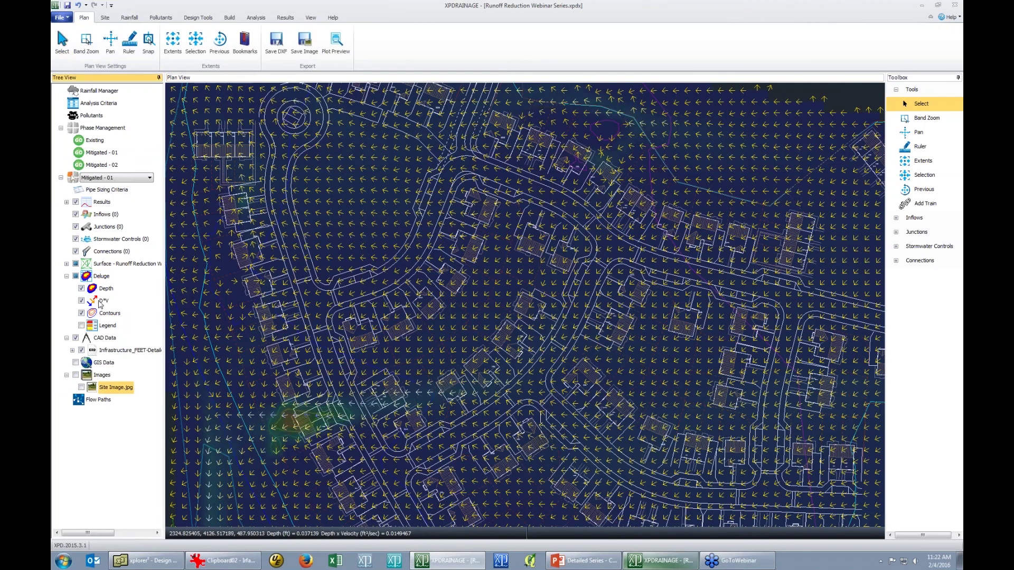
{"action": "left_click", "coordinate": [81, 301]}
{"action": "left_click", "coordinate": [461, 328]}
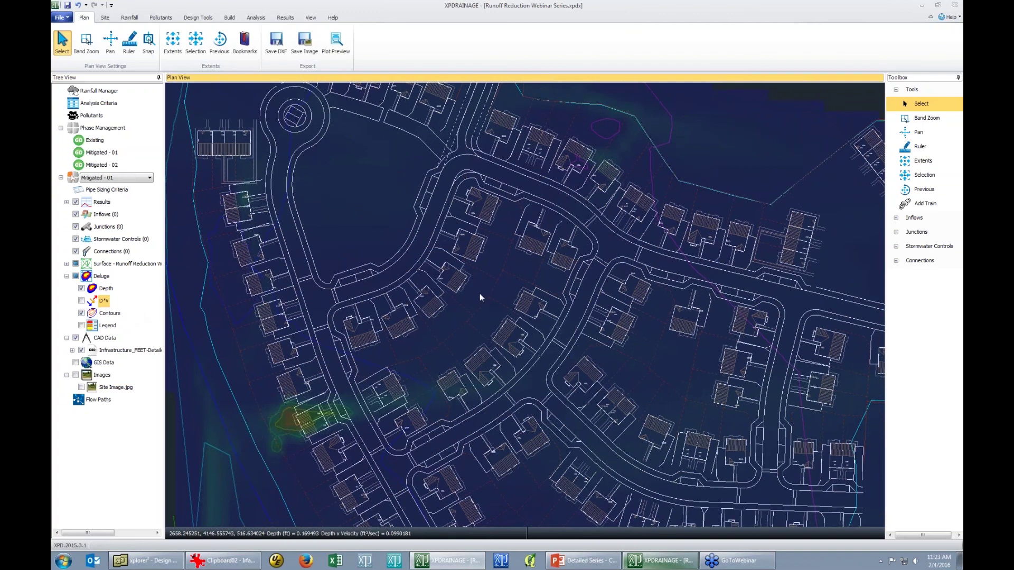
{"action": "scroll", "coordinate": [480, 293], "scroll_direction": "down", "scroll_amount": 1}
{"action": "scroll", "coordinate": [344, 280], "scroll_direction": "up", "scroll_amount": 1}
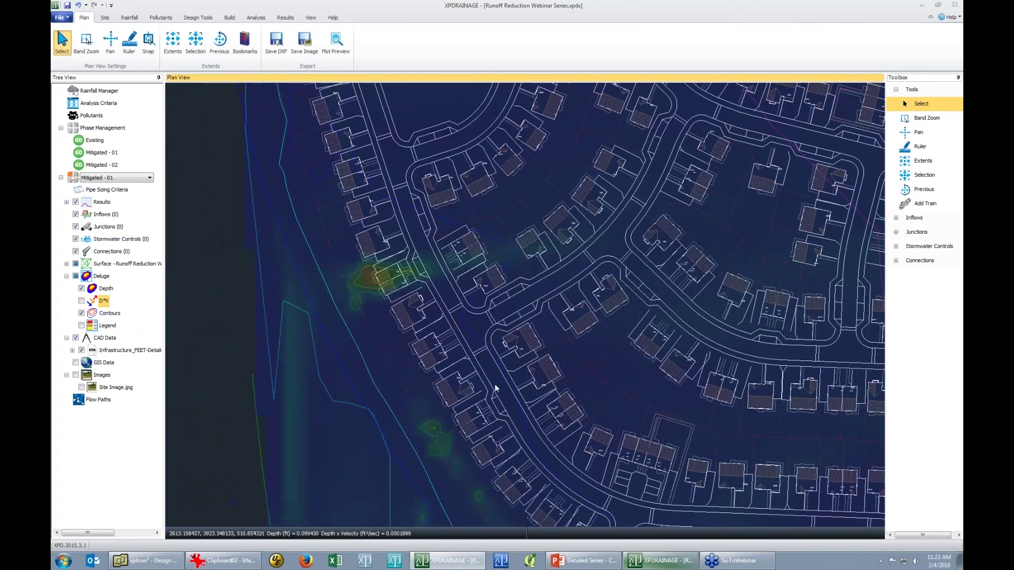
{"action": "scroll", "coordinate": [486, 379], "scroll_direction": "down", "scroll_amount": 3}
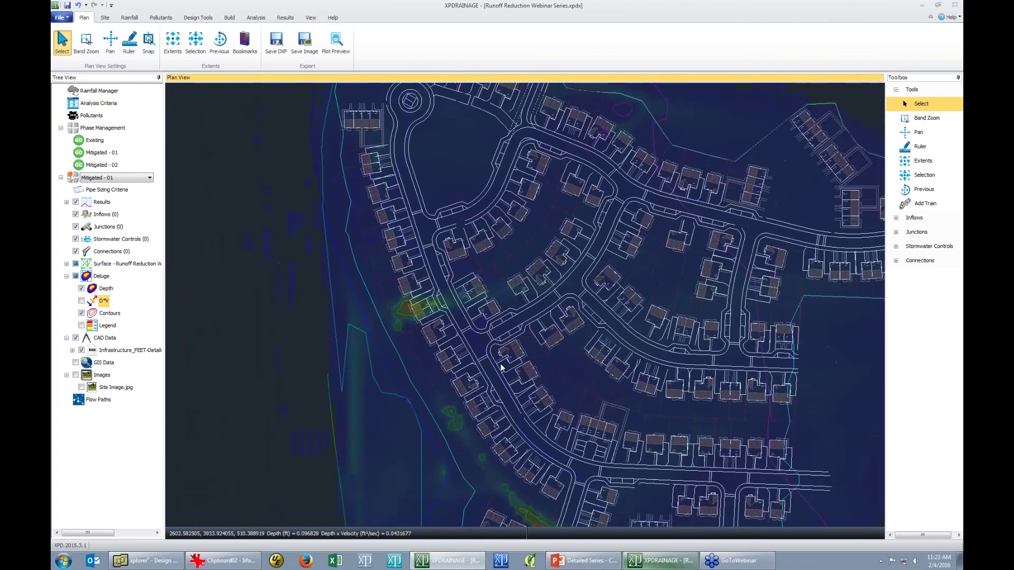
{"action": "scroll", "coordinate": [506, 355], "scroll_direction": "down", "scroll_amount": 1}
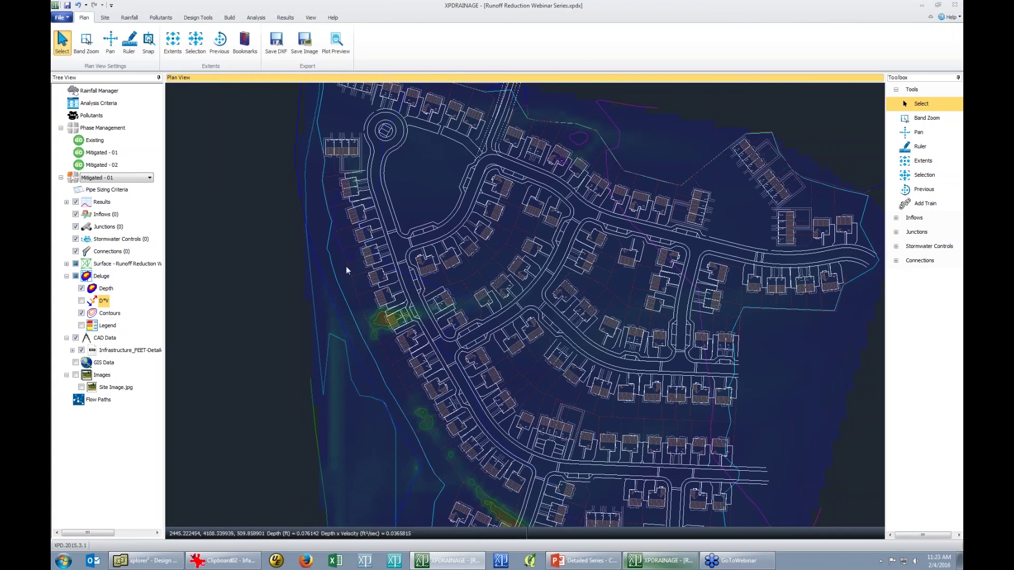
Show Site Image.jpg again behind the deluge depths and the CAD layout.
{"action": "left_click", "coordinate": [81, 300]}
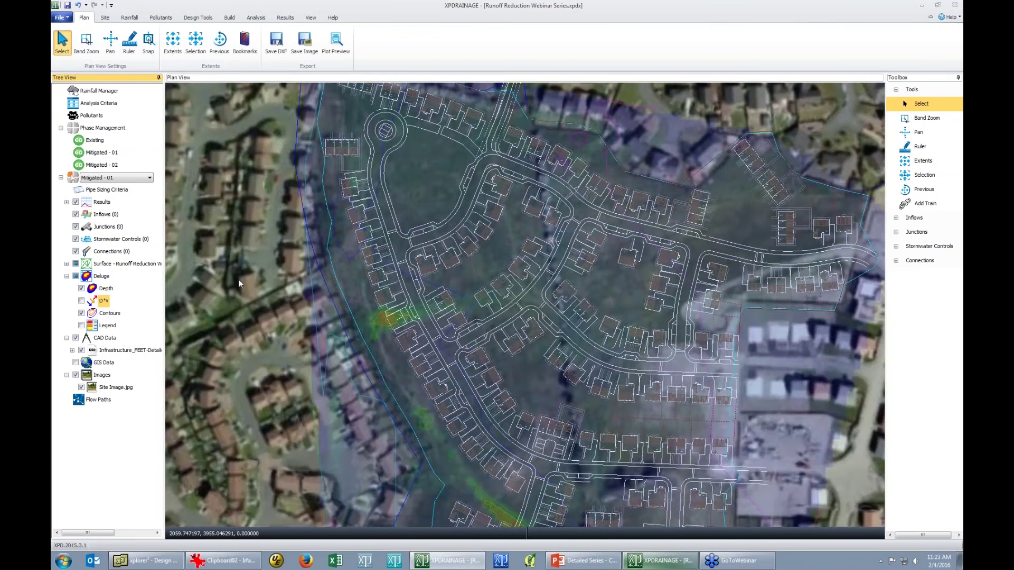
{"action": "left_click", "coordinate": [239, 279]}
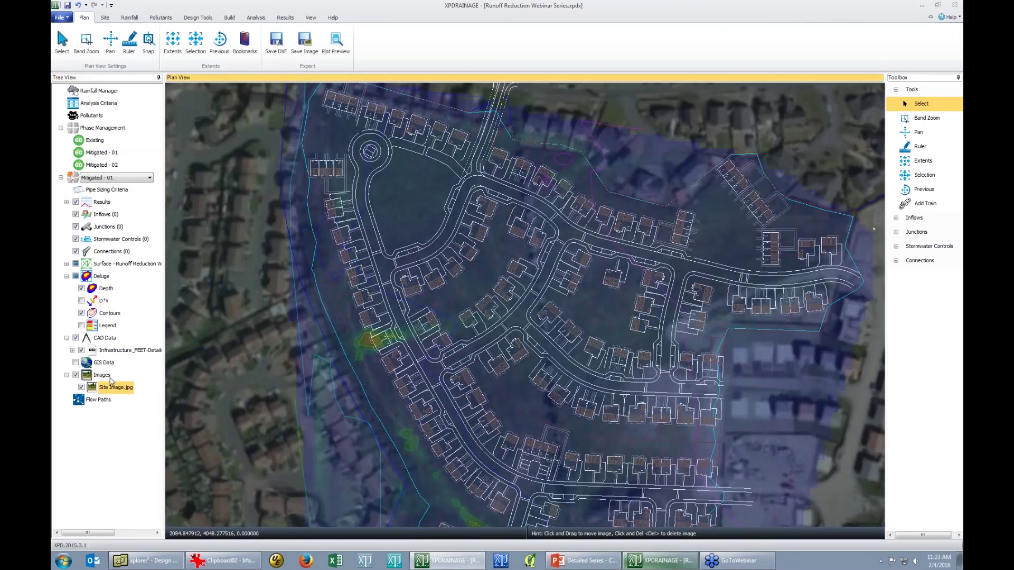
{"action": "left_click", "coordinate": [105, 378]}
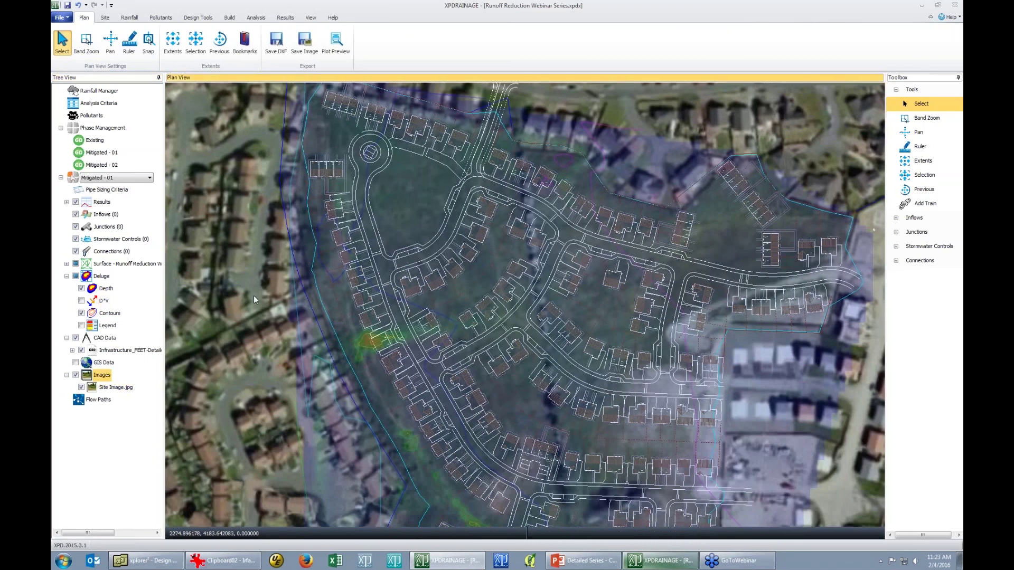
{"action": "left_click", "coordinate": [254, 296]}
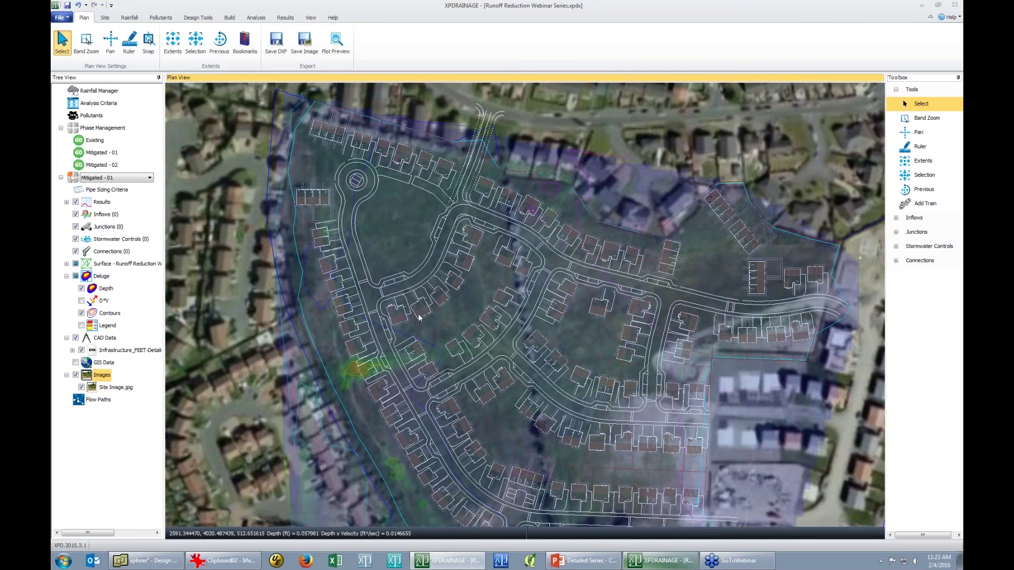
Examine where deluge water collects across the development, from the western houses to the southern cul-de-sacs.
{"action": "scroll", "coordinate": [419, 317], "scroll_direction": "up", "scroll_amount": 2}
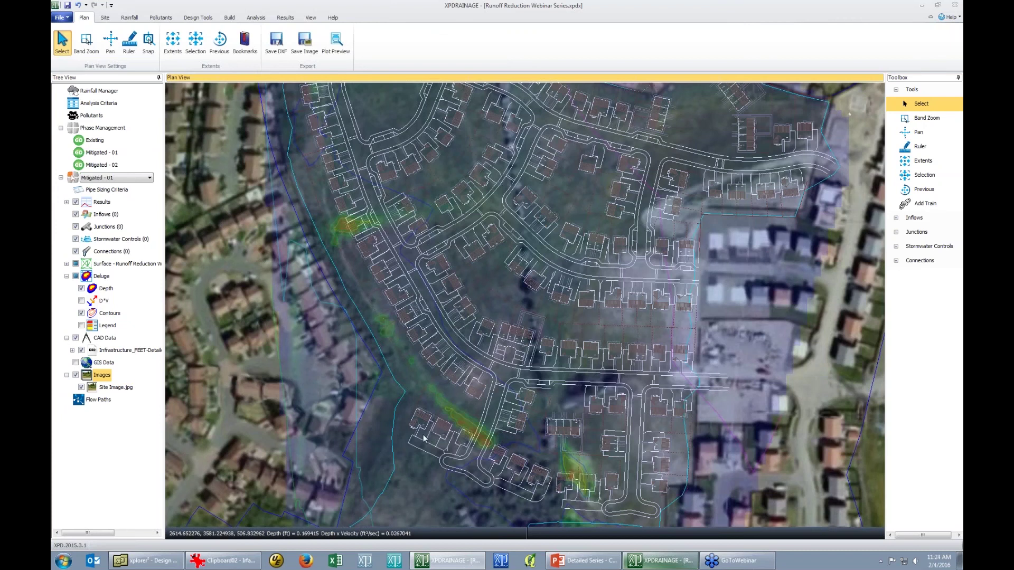
{"action": "scroll", "coordinate": [378, 408], "scroll_direction": "down", "scroll_amount": 3}
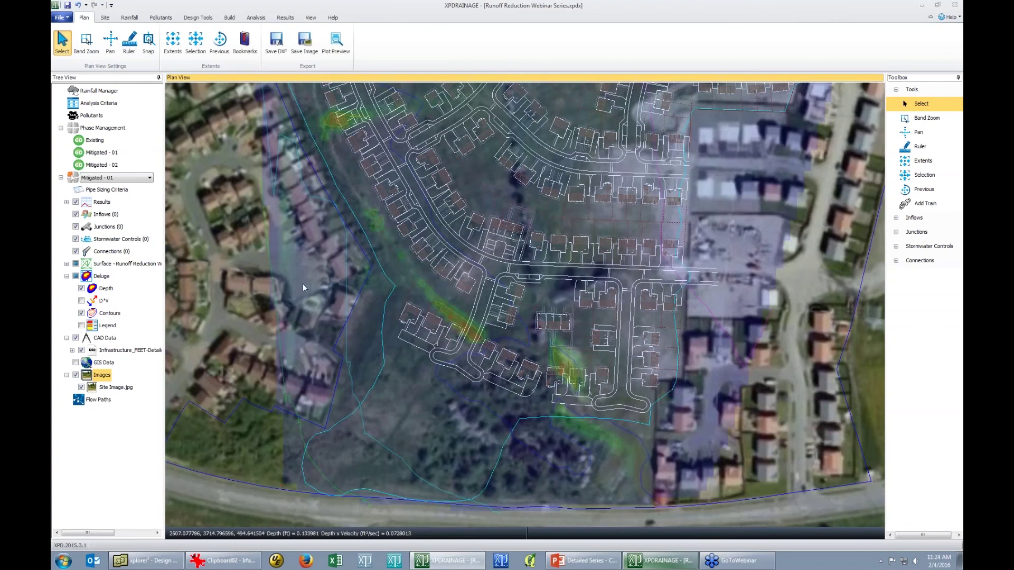
{"action": "scroll", "coordinate": [317, 317], "scroll_direction": "down", "scroll_amount": 2}
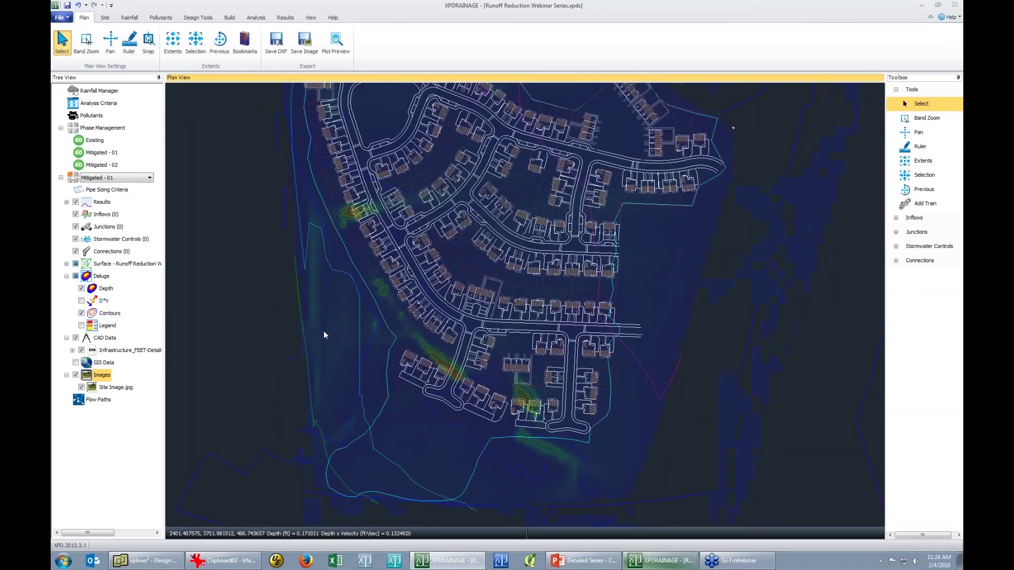
{"action": "left_click_drag", "start_coordinate": [324, 335], "coordinate": [306, 357]}
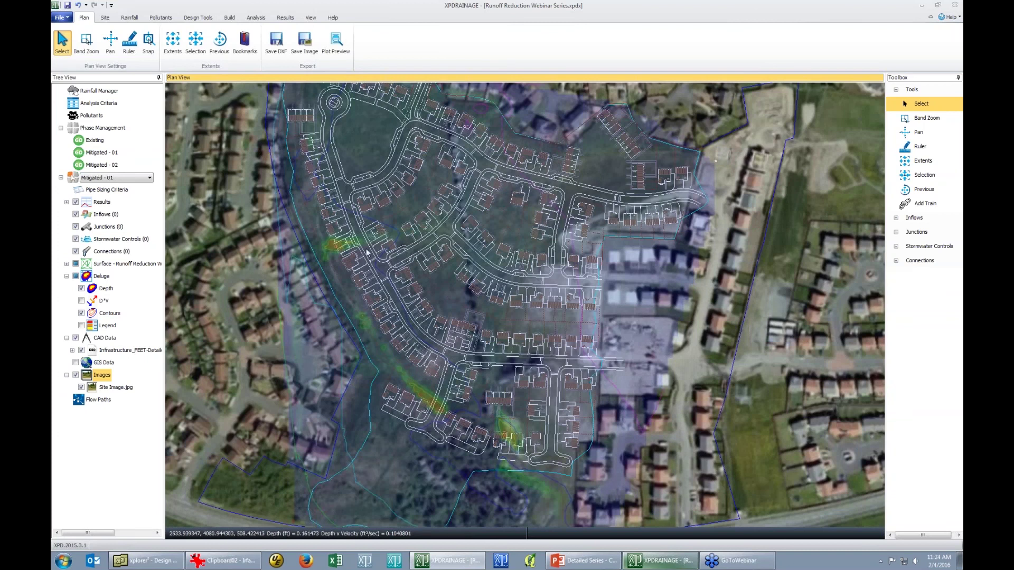
{"action": "scroll", "coordinate": [368, 252], "scroll_direction": "up", "scroll_amount": 1}
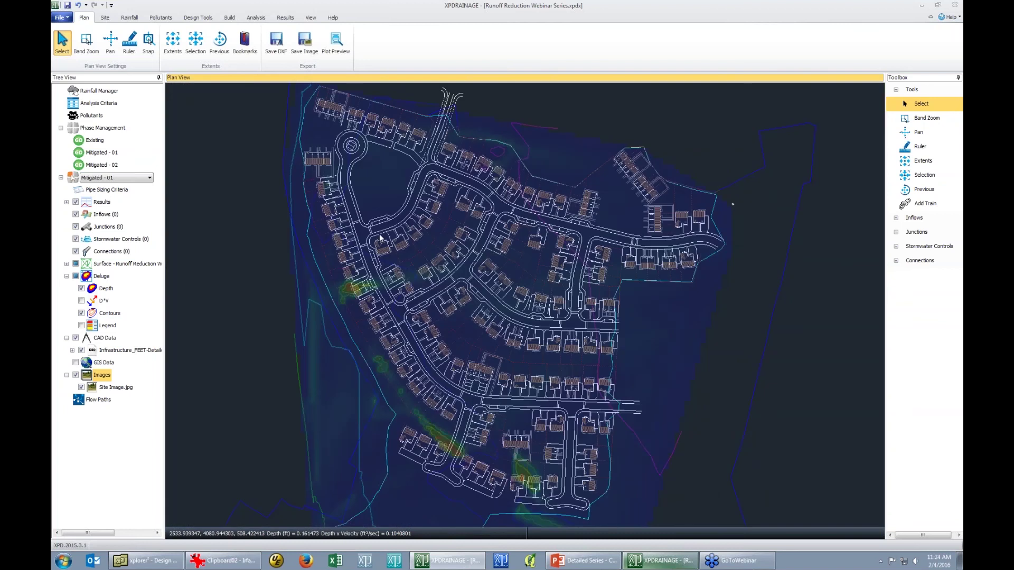
{"action": "scroll", "coordinate": [360, 184], "scroll_direction": "up", "scroll_amount": 2}
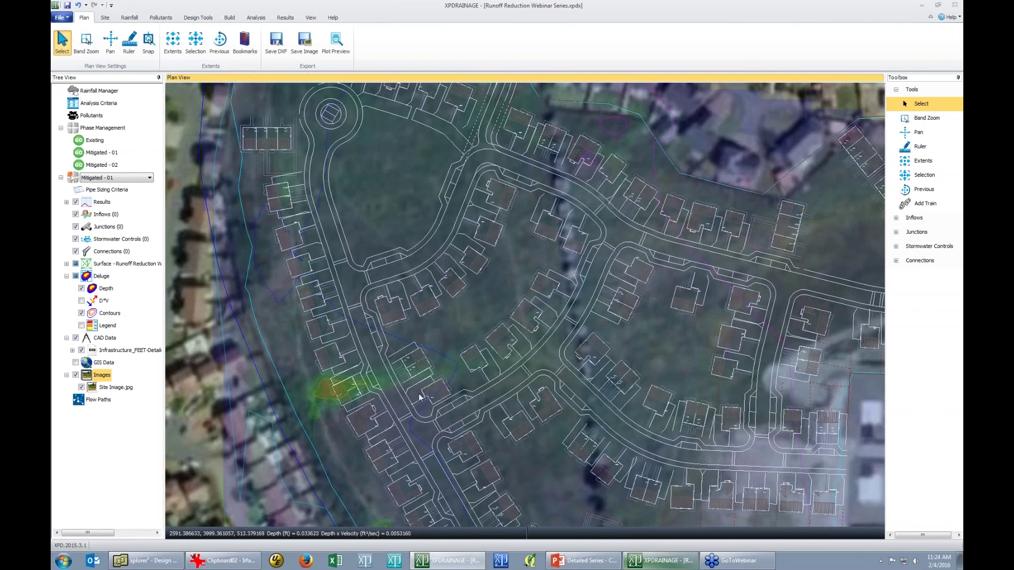
{"action": "scroll", "coordinate": [414, 359], "scroll_direction": "up", "scroll_amount": 2}
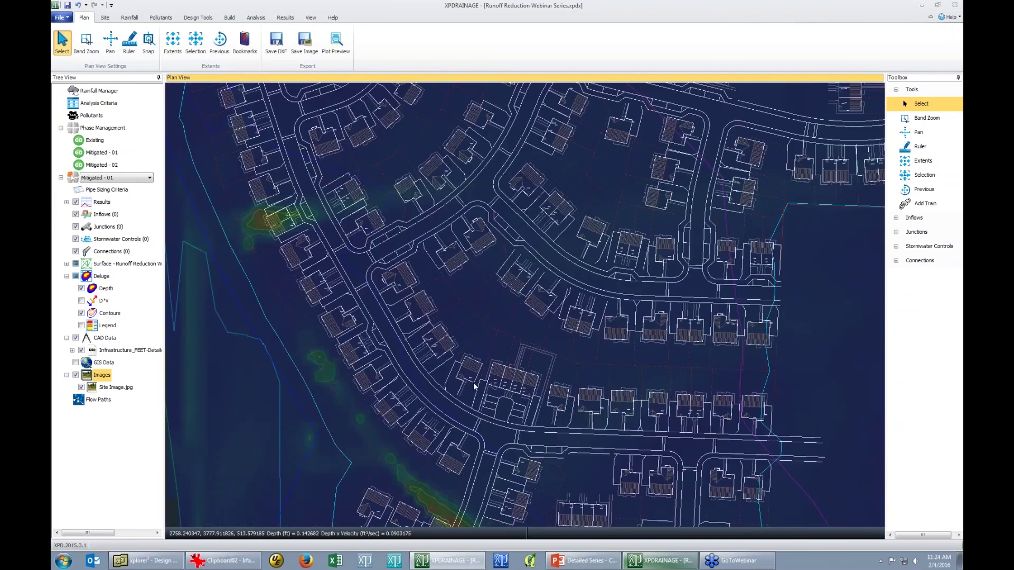
{"action": "scroll", "coordinate": [470, 385], "scroll_direction": "down", "scroll_amount": 2}
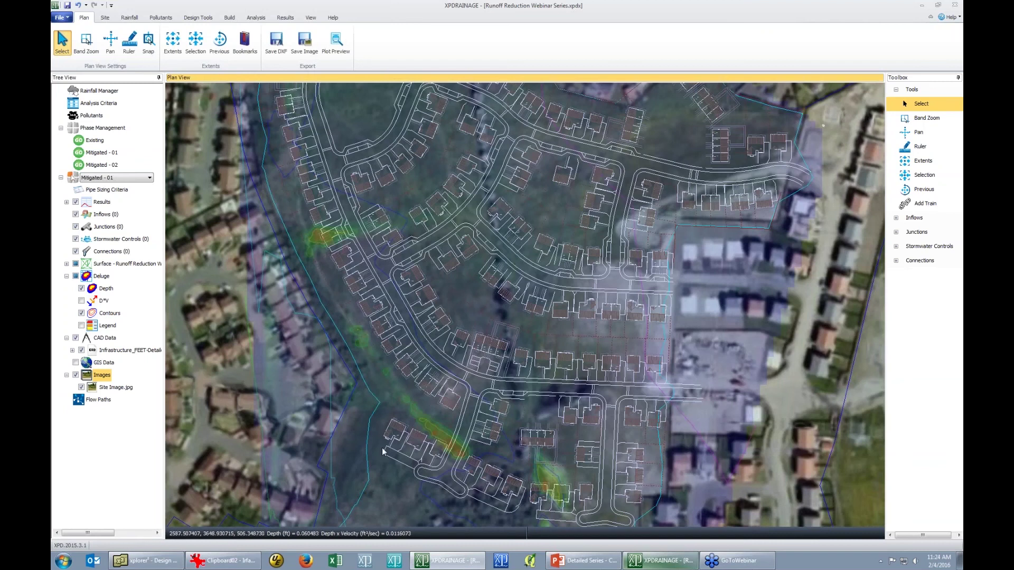
Display the D*V flow arrows over the deluge depths.
{"action": "left_click", "coordinate": [82, 301]}
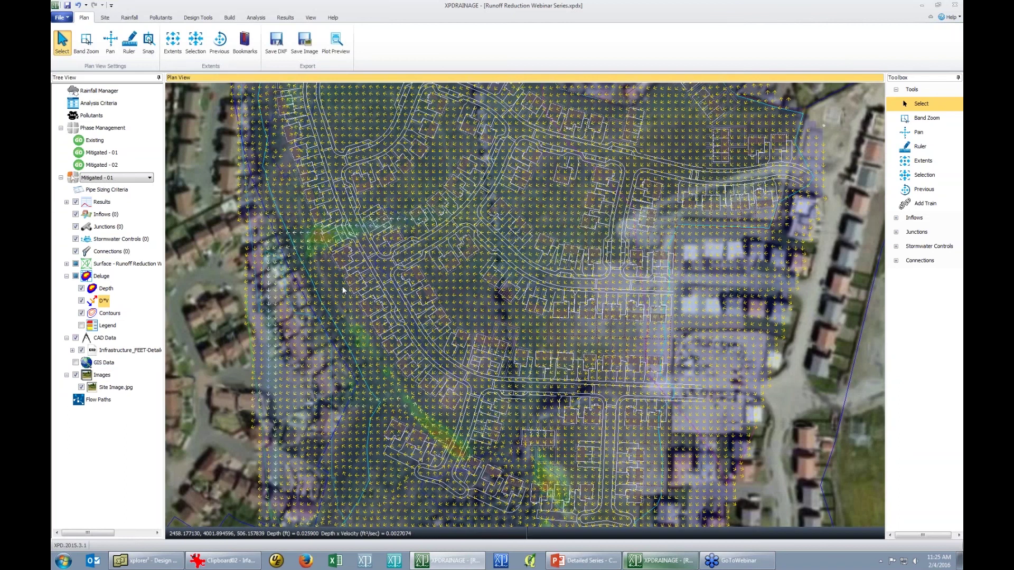
Examine the D*V flow arrows along the western houses and the southern cul-de-sacs to trace the deluge flow directions.
{"action": "scroll", "coordinate": [343, 282], "scroll_direction": "up", "scroll_amount": 1}
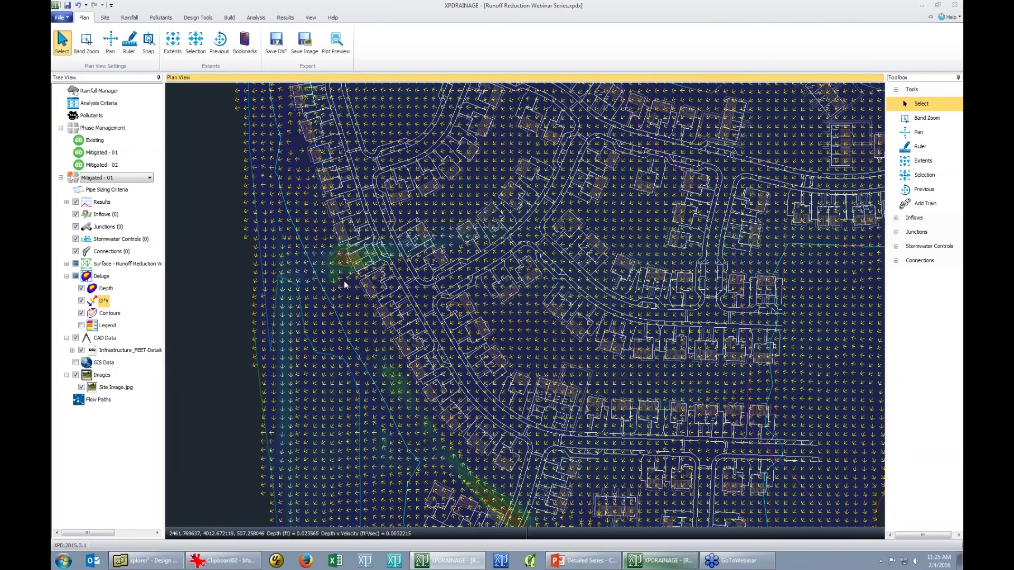
{"action": "scroll", "coordinate": [344, 280], "scroll_direction": "up", "scroll_amount": 1}
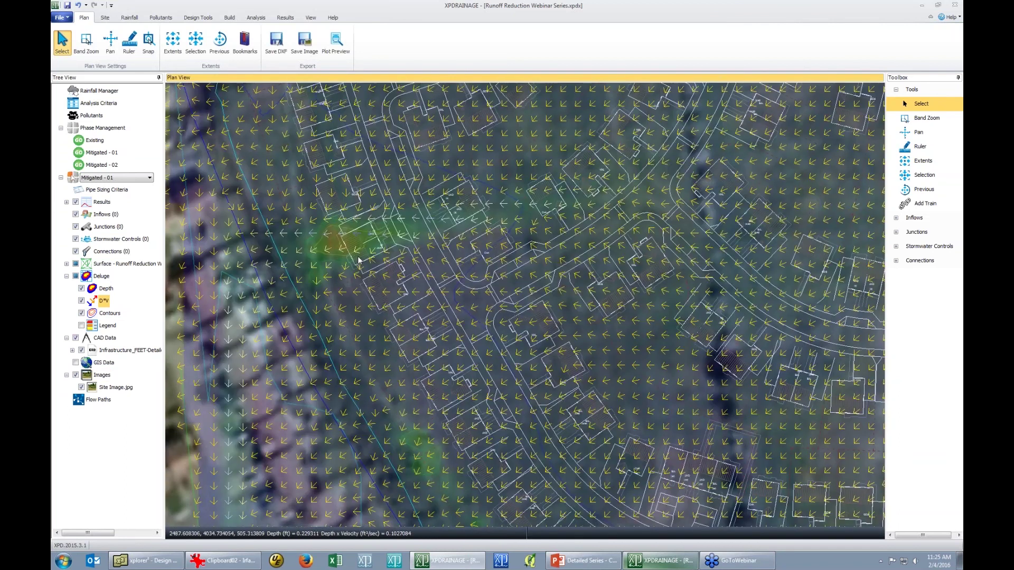
{"action": "scroll", "coordinate": [361, 287], "scroll_direction": "down", "scroll_amount": 1}
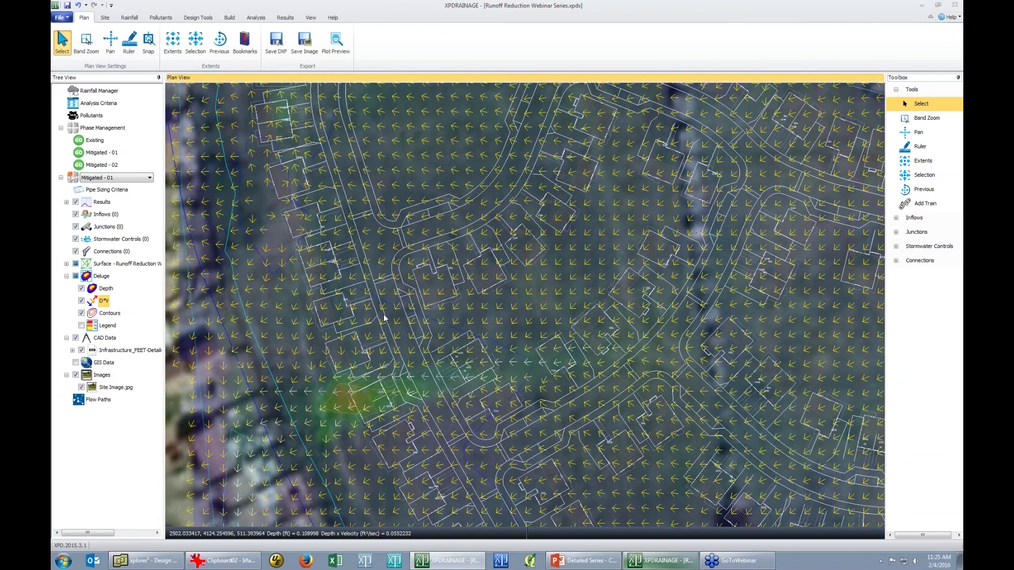
{"action": "scroll", "coordinate": [579, 116], "scroll_direction": "up", "scroll_amount": 1}
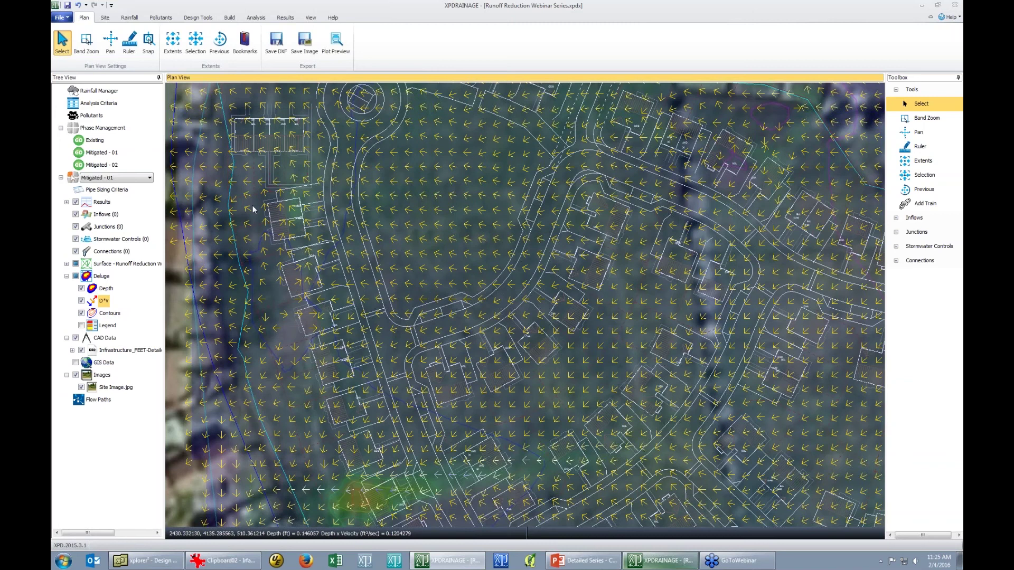
{"action": "scroll", "coordinate": [368, 369], "scroll_direction": "down", "scroll_amount": 3}
{"action": "scroll", "coordinate": [407, 386], "scroll_direction": "down", "scroll_amount": 3}
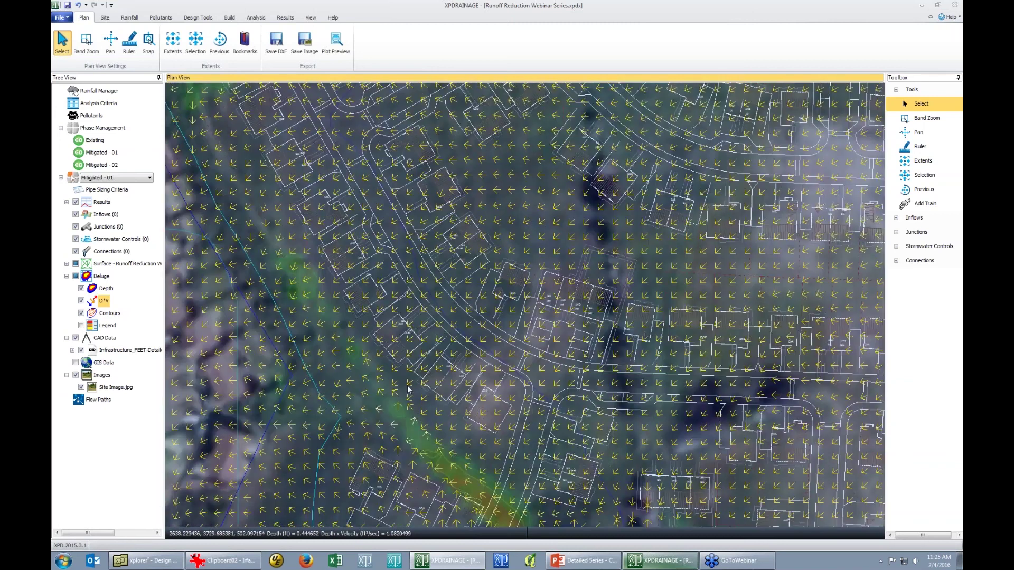
{"action": "scroll", "coordinate": [397, 299], "scroll_direction": "up", "scroll_amount": 5}
{"action": "scroll", "coordinate": [397, 300], "scroll_direction": "down", "scroll_amount": 3}
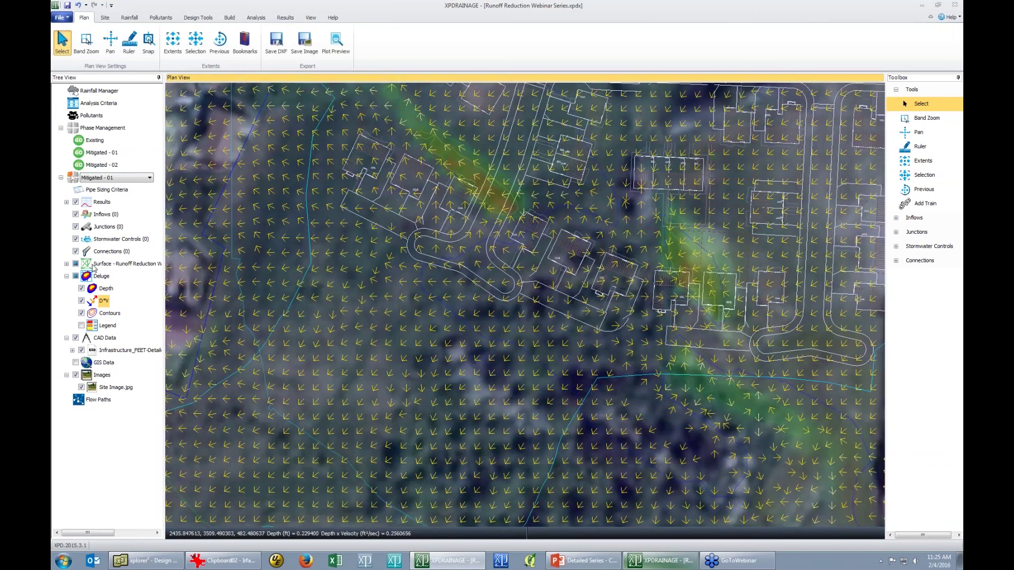
Hide the D*V flow arrows and inspect the deluge depths and contours across the development and its western boundary.
{"action": "left_click", "coordinate": [82, 301]}
{"action": "scroll", "coordinate": [395, 341], "scroll_direction": "down", "scroll_amount": 3}
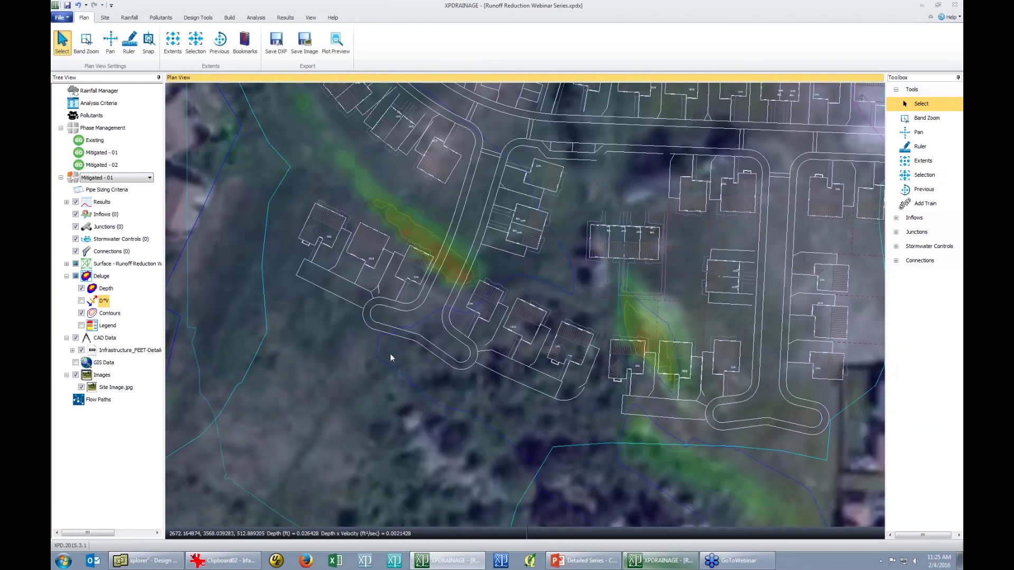
{"action": "scroll", "coordinate": [392, 348], "scroll_direction": "up", "scroll_amount": 2}
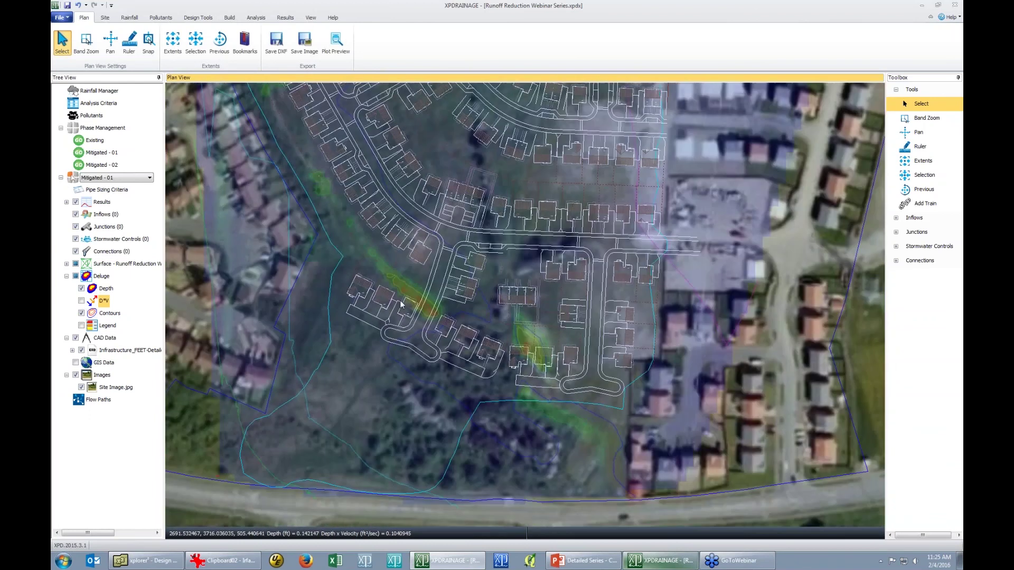
{"action": "scroll", "coordinate": [552, 343], "scroll_direction": "up", "scroll_amount": 1}
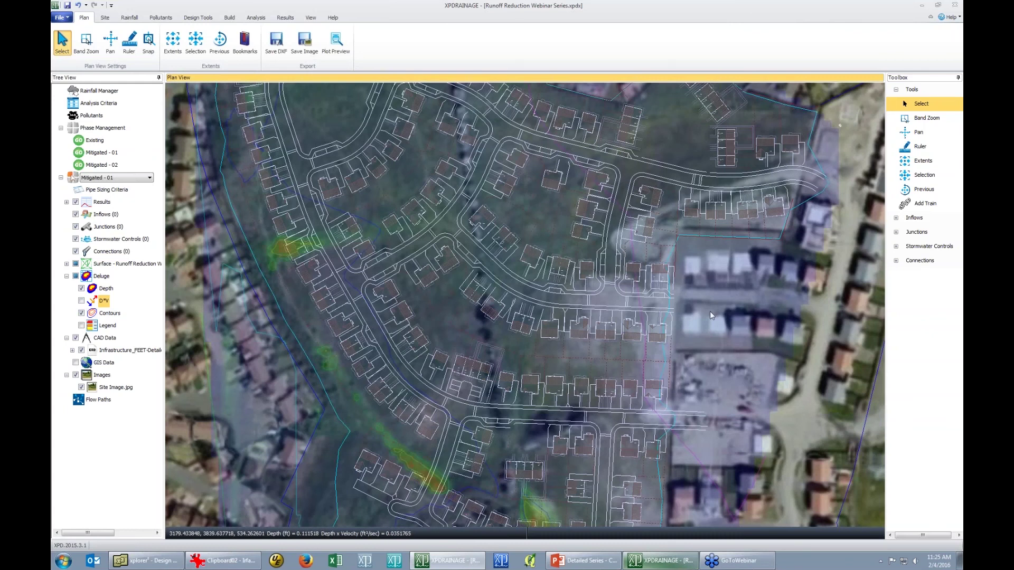
{"action": "scroll", "coordinate": [710, 311], "scroll_direction": "down", "scroll_amount": 3}
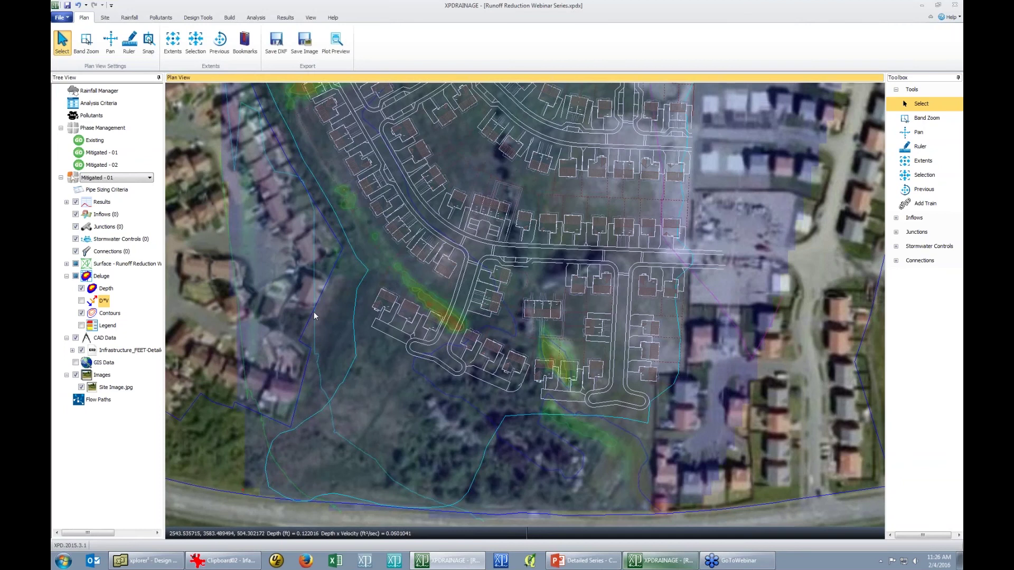
{"action": "left_click_drag", "start_coordinate": [310, 328], "coordinate": [303, 343]}
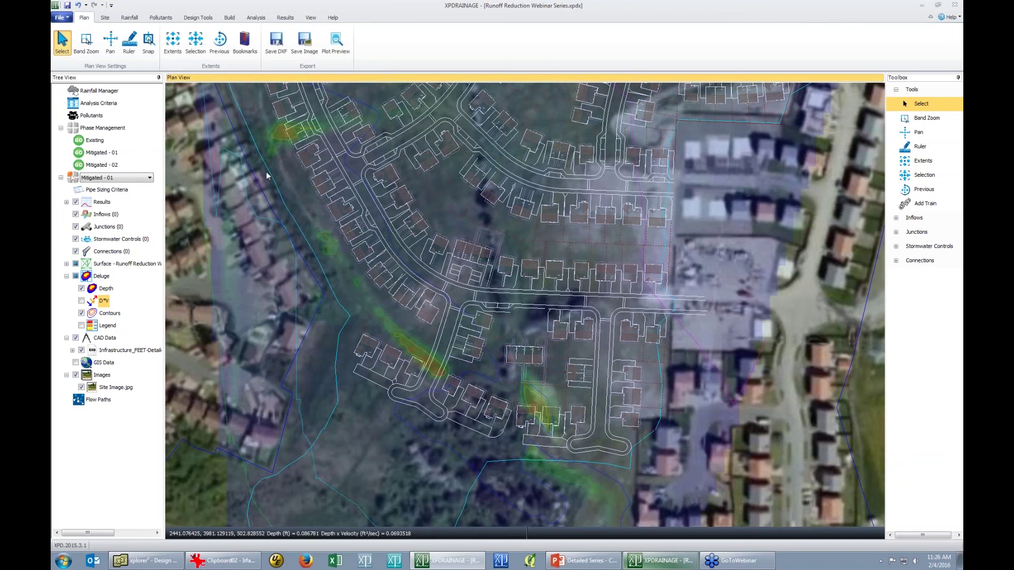
Look through the inflow, junction and stormwater control categories of the design templates and close them.
{"action": "left_click", "coordinate": [61, 16]}
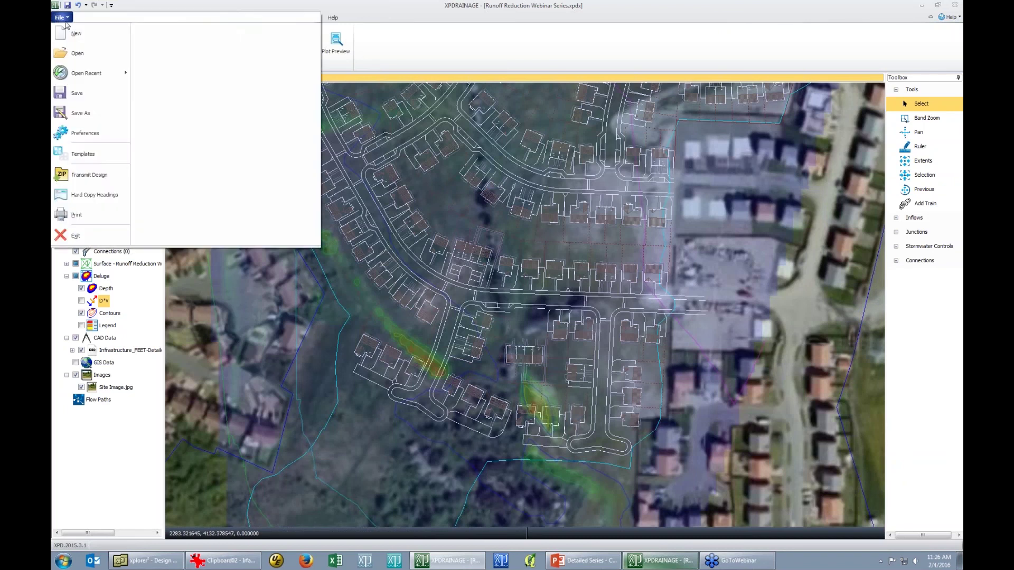
{"action": "left_click", "coordinate": [85, 153]}
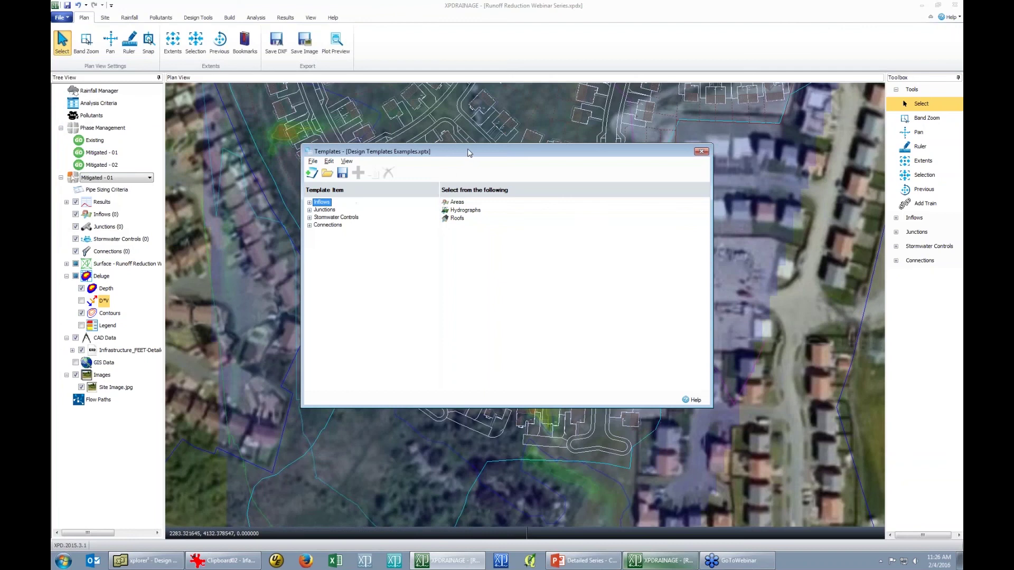
{"action": "left_click_drag", "start_coordinate": [469, 153], "coordinate": [464, 137]}
{"action": "left_click", "coordinate": [305, 187]}
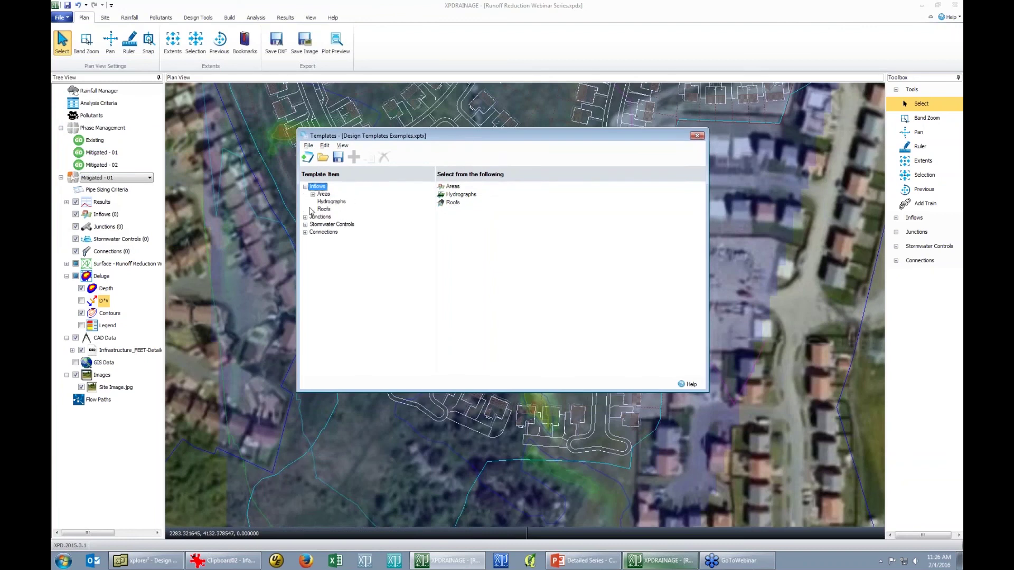
{"action": "left_click", "coordinate": [305, 217]}
{"action": "left_click", "coordinate": [306, 232]}
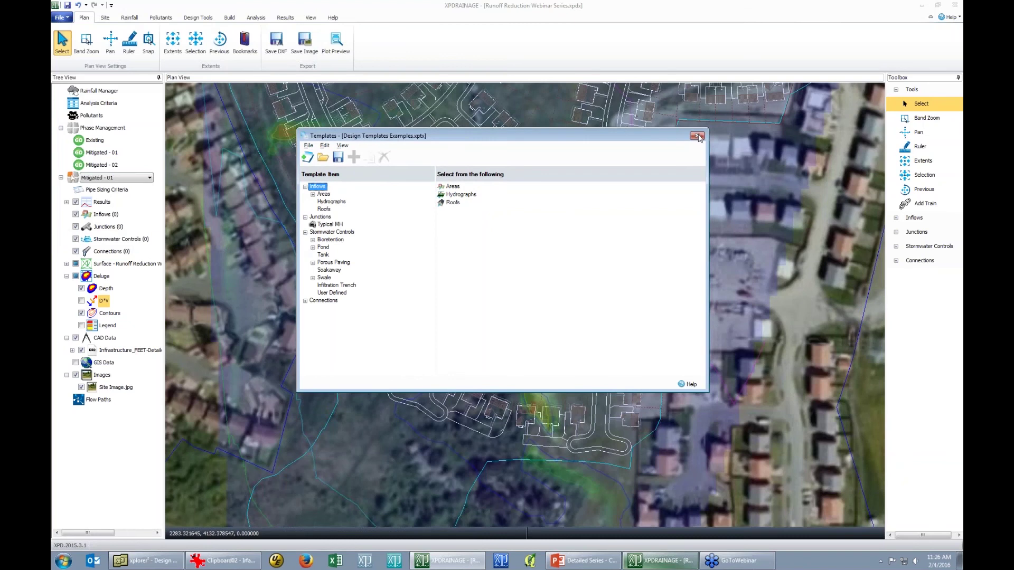
{"action": "left_click", "coordinate": [697, 136]}
{"action": "left_click", "coordinate": [229, 17]}
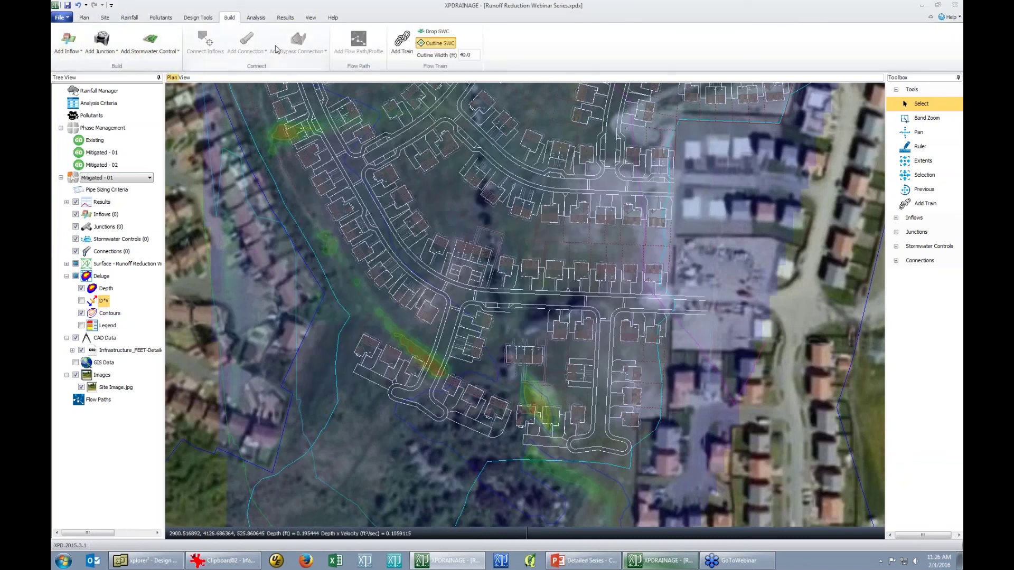
Reopen the design templates and review the runoff and pollution settings of the Urb-Res-Dev area inflow.
{"action": "left_click", "coordinate": [61, 17]}
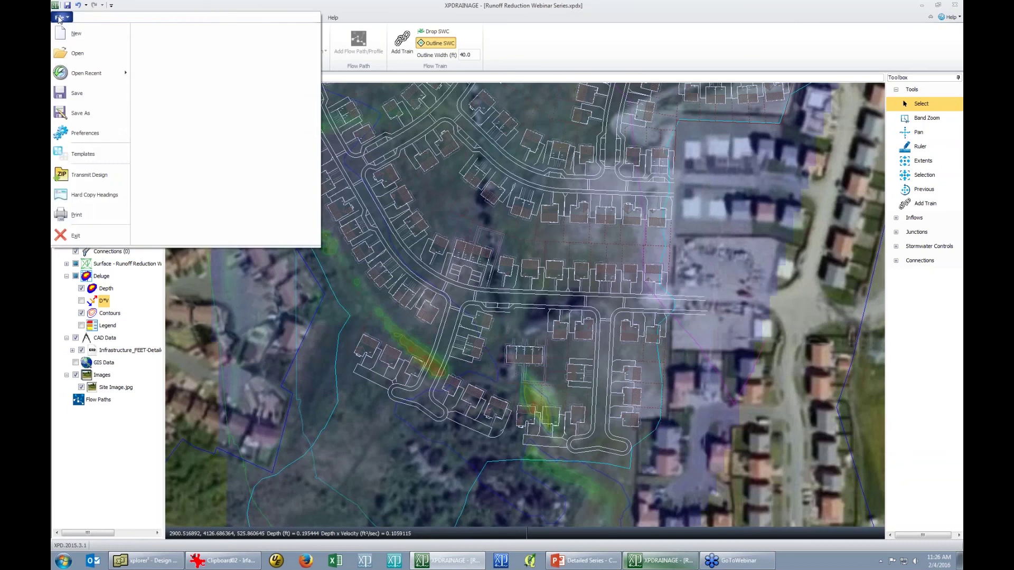
{"action": "left_click", "coordinate": [83, 156]}
{"action": "left_click", "coordinate": [310, 204]}
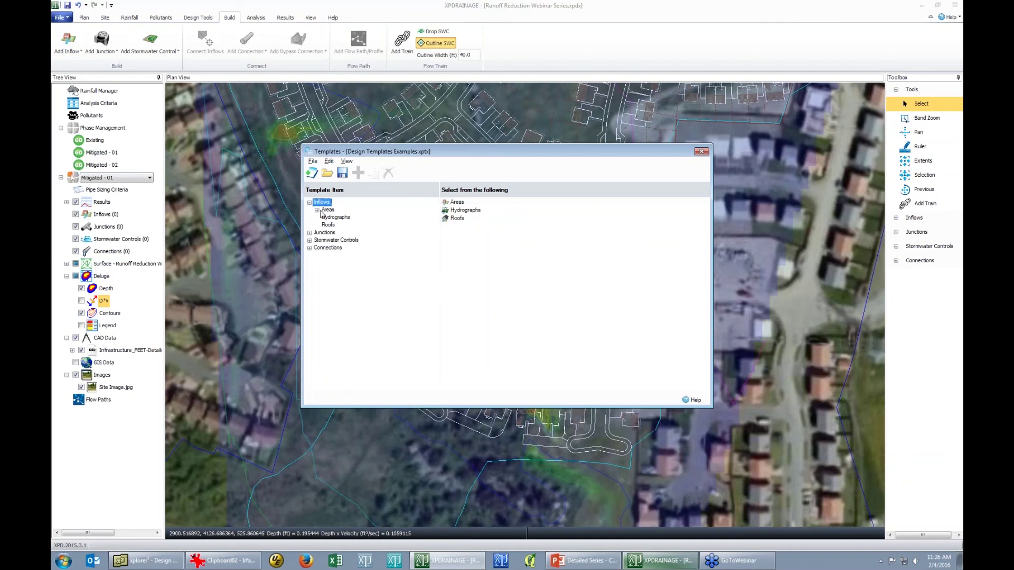
{"action": "left_click", "coordinate": [317, 210]}
{"action": "left_click", "coordinate": [336, 218]}
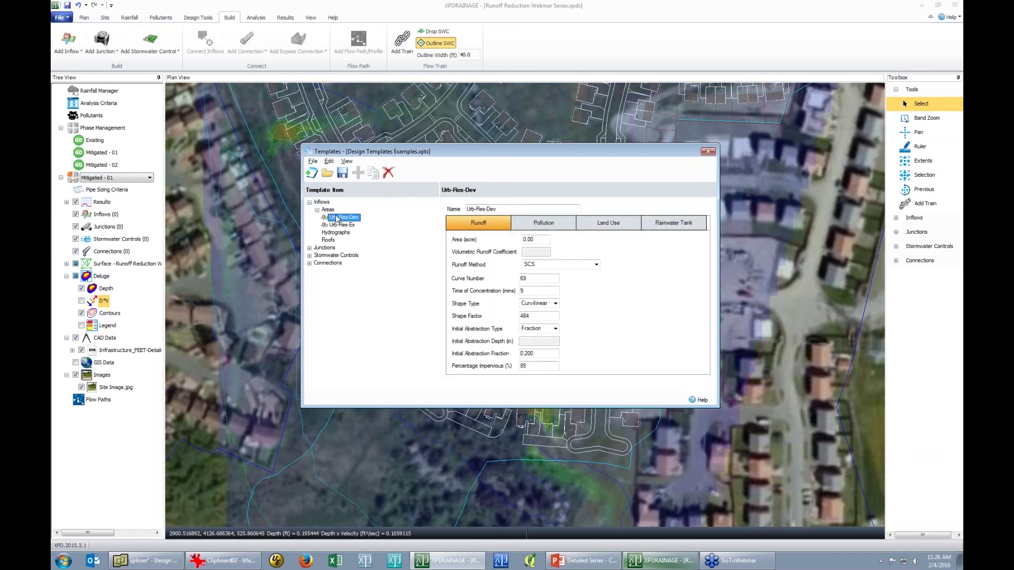
{"action": "left_click", "coordinate": [343, 225]}
{"action": "left_click", "coordinate": [552, 223]}
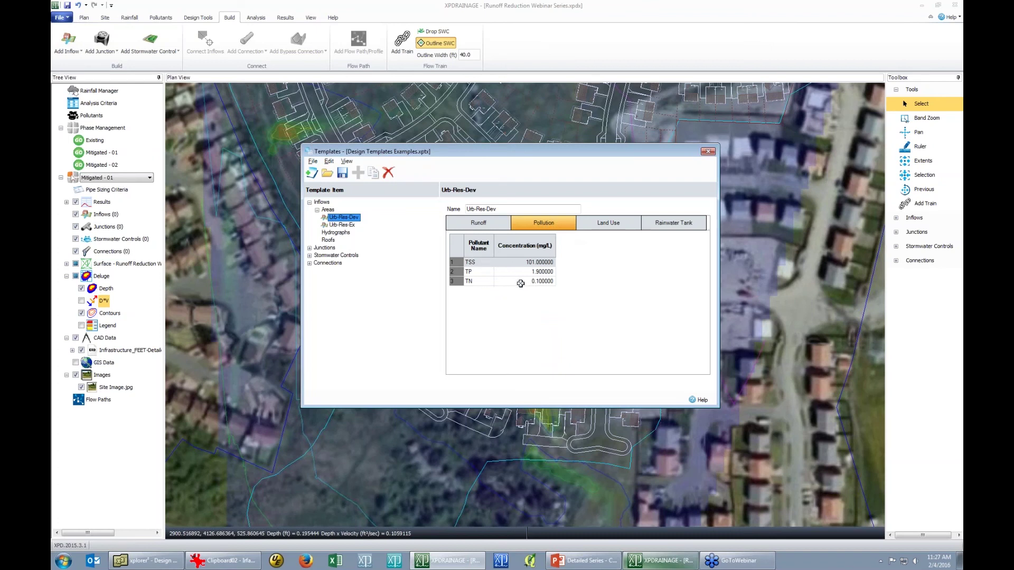
{"action": "left_click", "coordinate": [480, 226]}
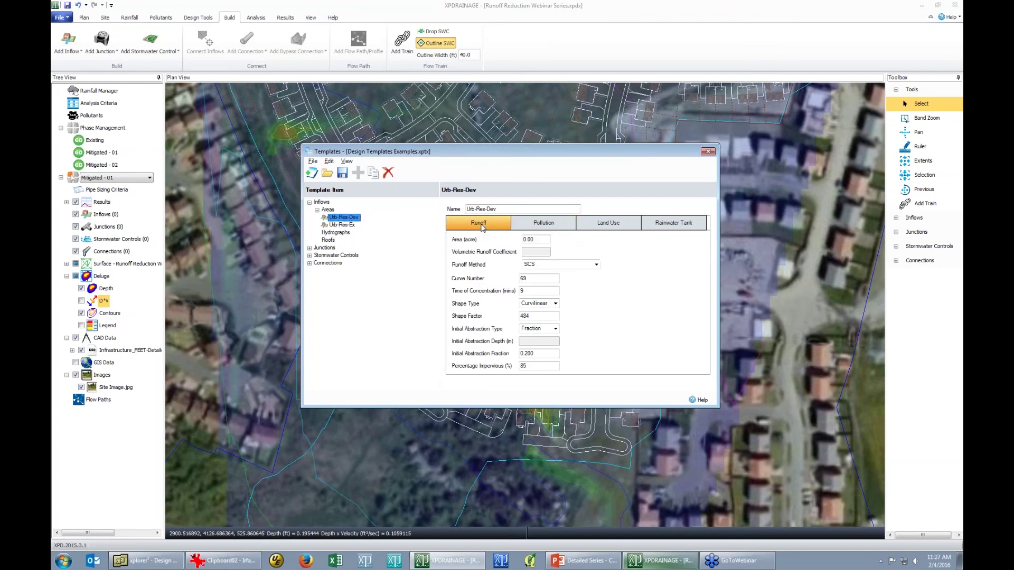
Compare the runoff settings of the Urb-Res-Ex and Urb-Res-Dev area templates.
{"action": "left_click", "coordinate": [345, 225]}
{"action": "left_click", "coordinate": [349, 218]}
{"action": "left_click", "coordinate": [353, 226]}
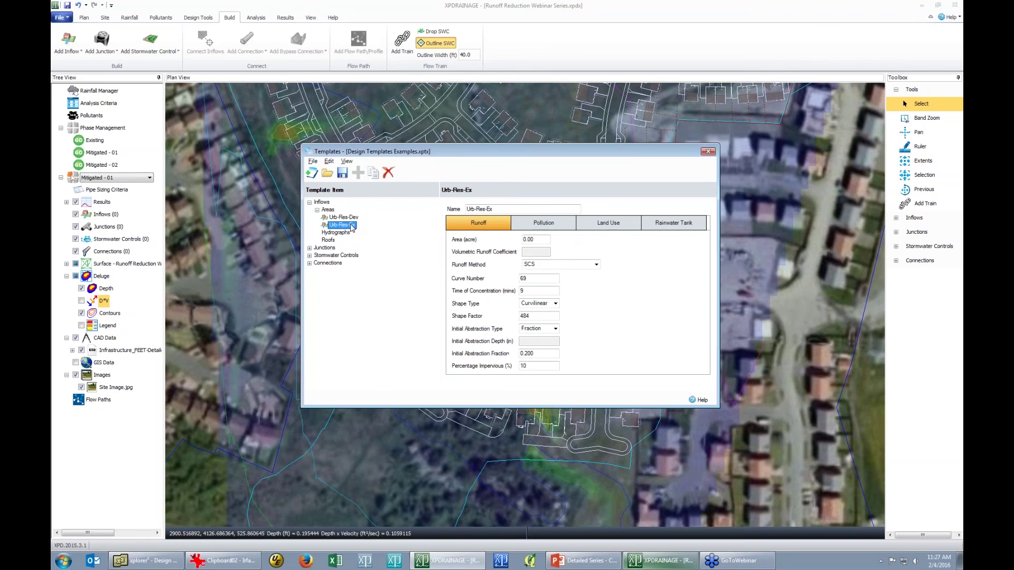
Review the Typical MH junction template's dimensions, checking its depth and cover level.
{"action": "left_click", "coordinate": [309, 248]}
{"action": "left_click", "coordinate": [333, 257]}
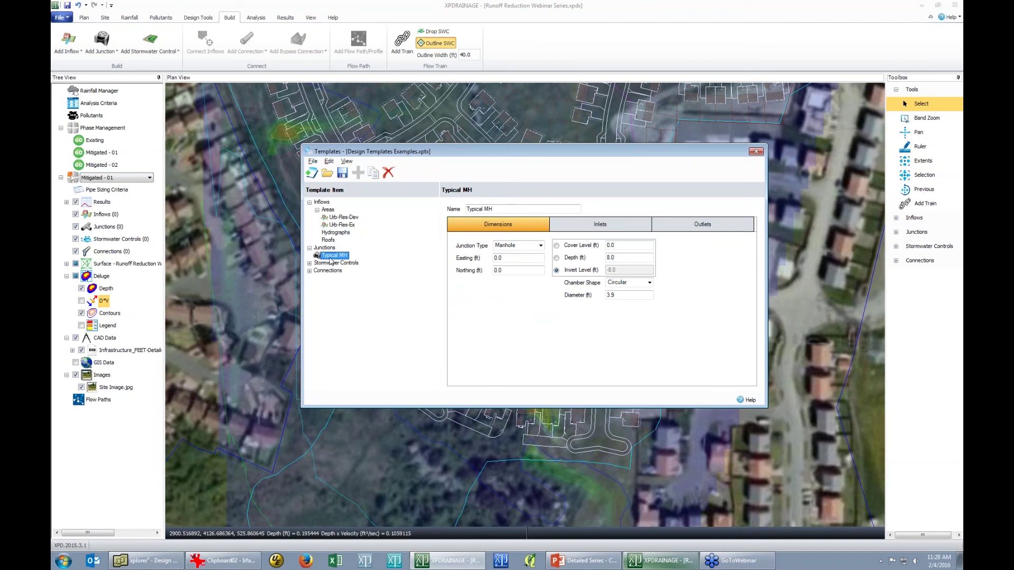
{"action": "left_click", "coordinate": [642, 259]}
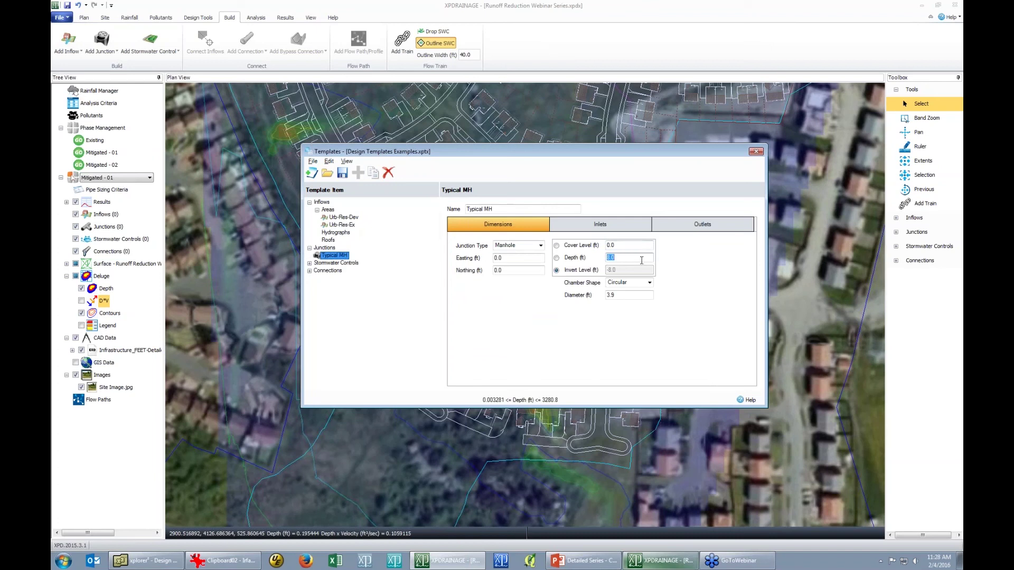
{"action": "left_click", "coordinate": [640, 257]}
{"action": "left_click", "coordinate": [624, 246]}
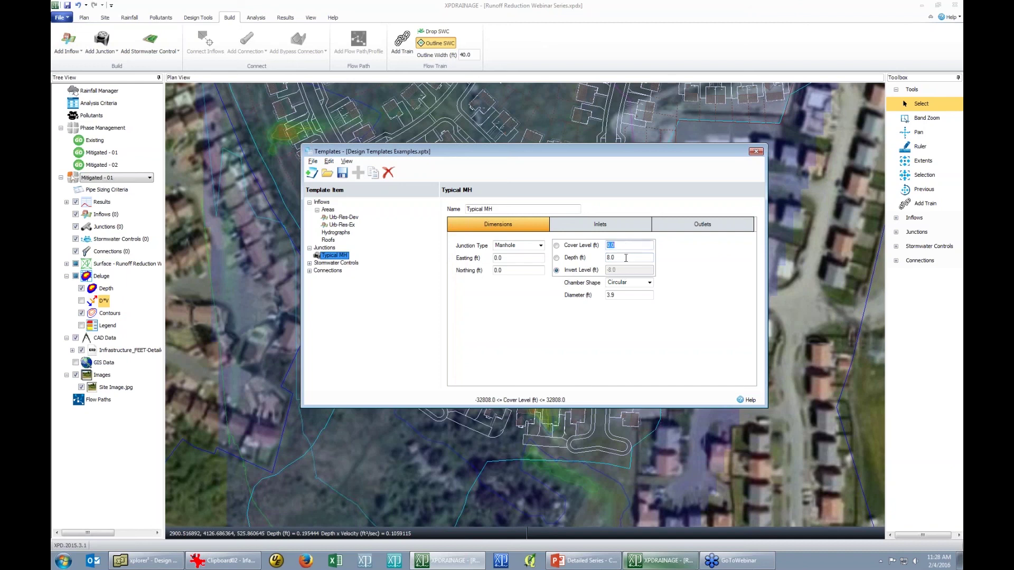
{"action": "left_click", "coordinate": [624, 258]}
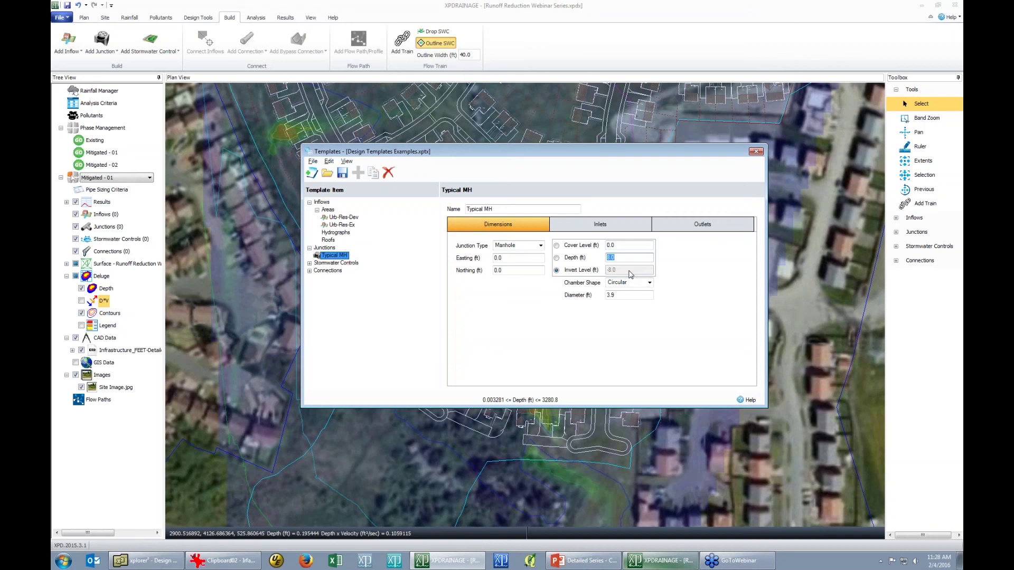
Compare the dimensions of the Typical Bioretention and GreenStreet Bio stormwater control templates, including the GreenStreet Bio side slope.
{"action": "left_click", "coordinate": [310, 263]}
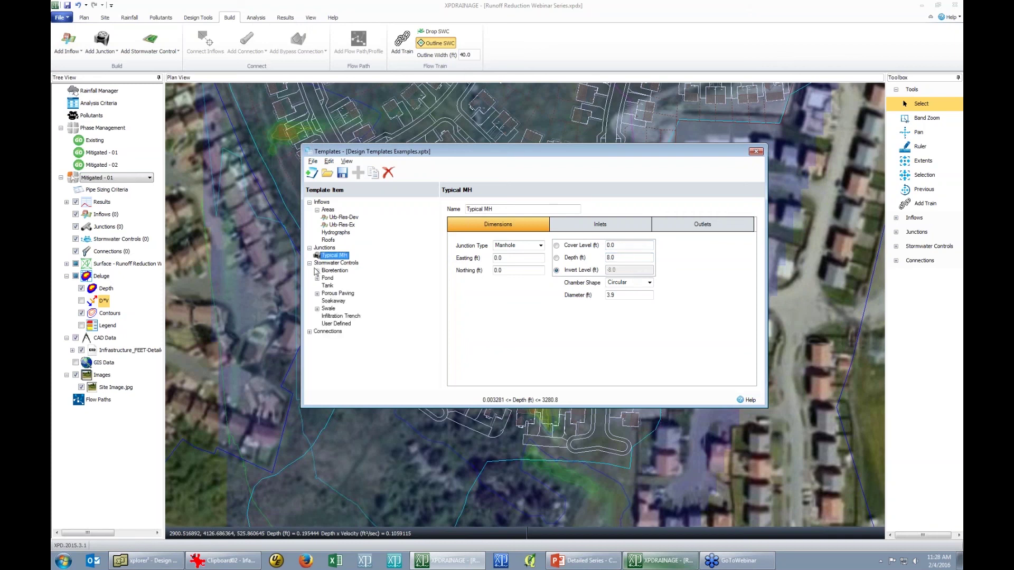
{"action": "left_click", "coordinate": [317, 270]}
{"action": "left_click", "coordinate": [342, 279]}
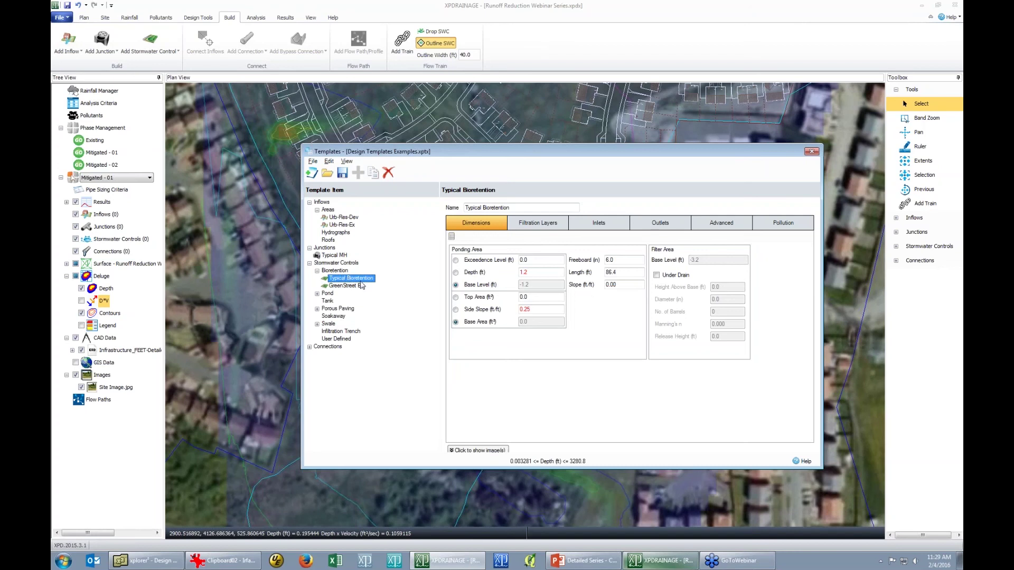
{"action": "left_click", "coordinate": [362, 285]}
{"action": "left_click", "coordinate": [362, 280]}
{"action": "left_click", "coordinate": [355, 288]}
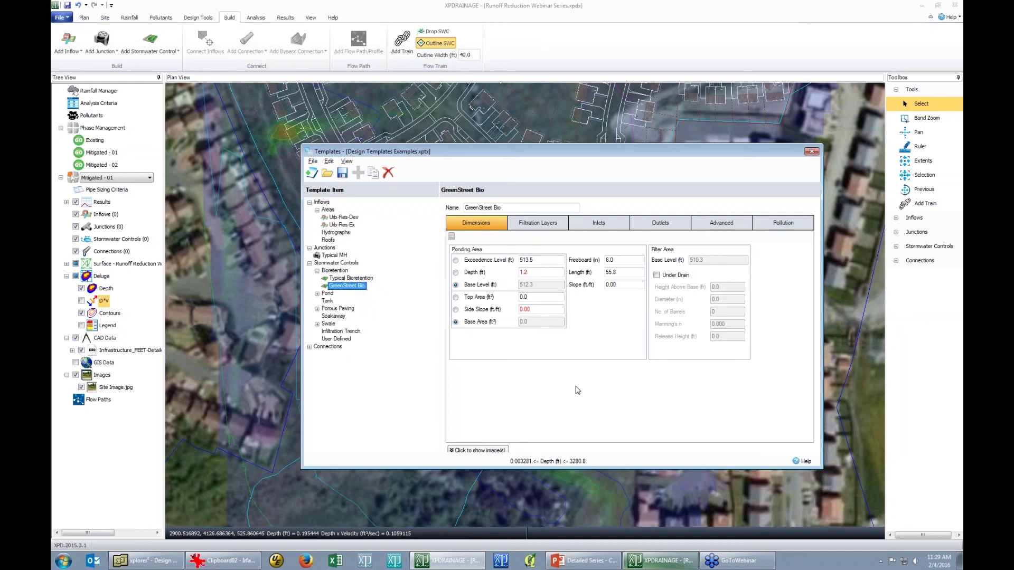
{"action": "left_click", "coordinate": [539, 310]}
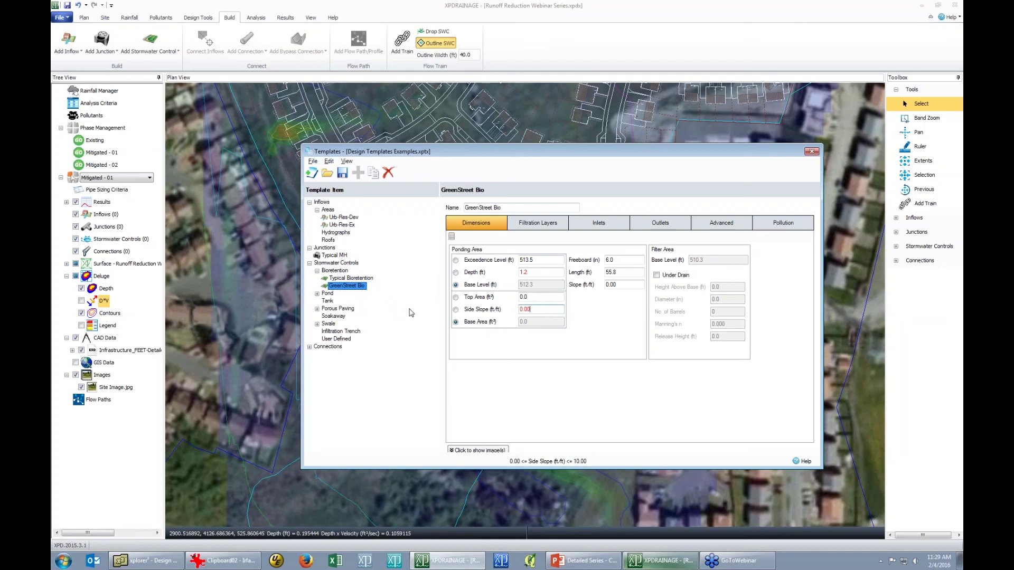
Review the Typical Swale template's dimensions and the GreenStreet Bio template's ponding depth and filtration layers.
{"action": "left_click", "coordinate": [317, 323]}
{"action": "left_click", "coordinate": [335, 332]}
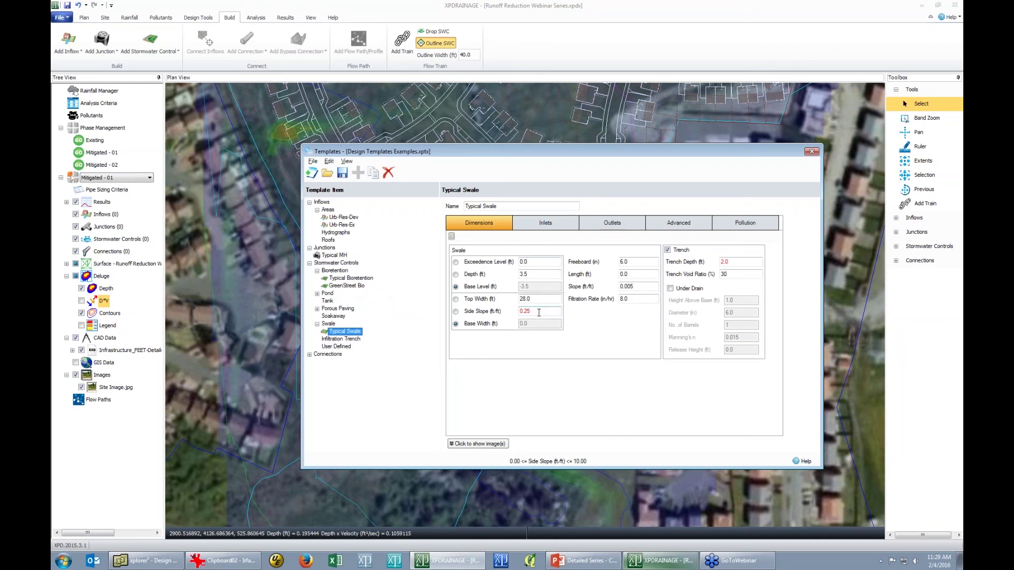
{"action": "left_click", "coordinate": [341, 287]}
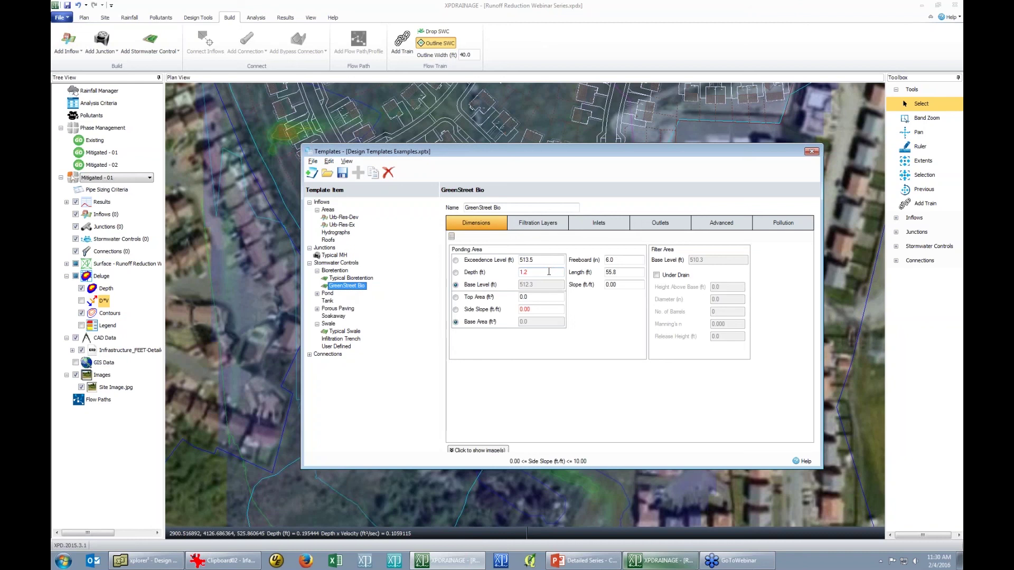
{"action": "left_click", "coordinate": [549, 272]}
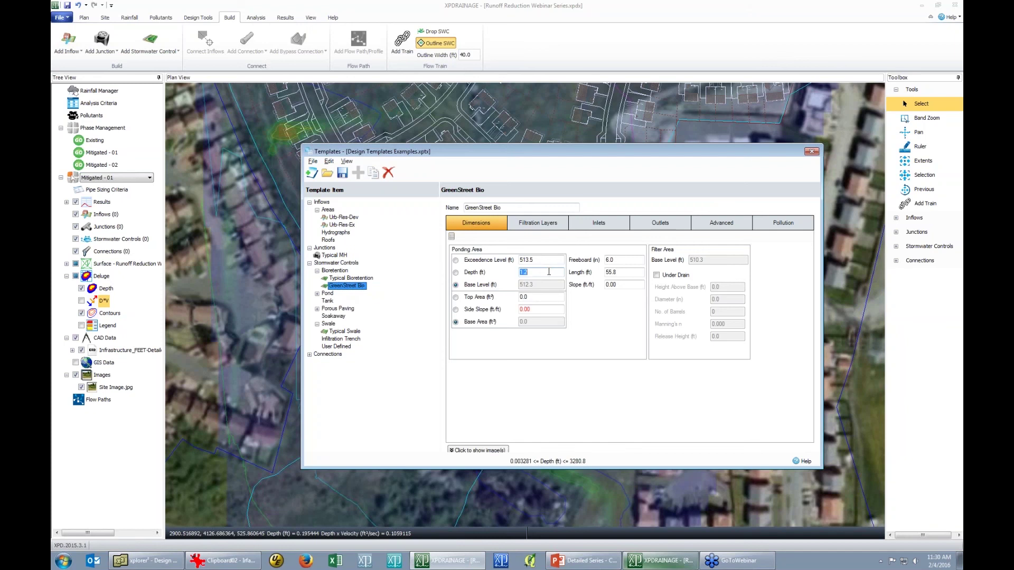
{"action": "left_click", "coordinate": [544, 226]}
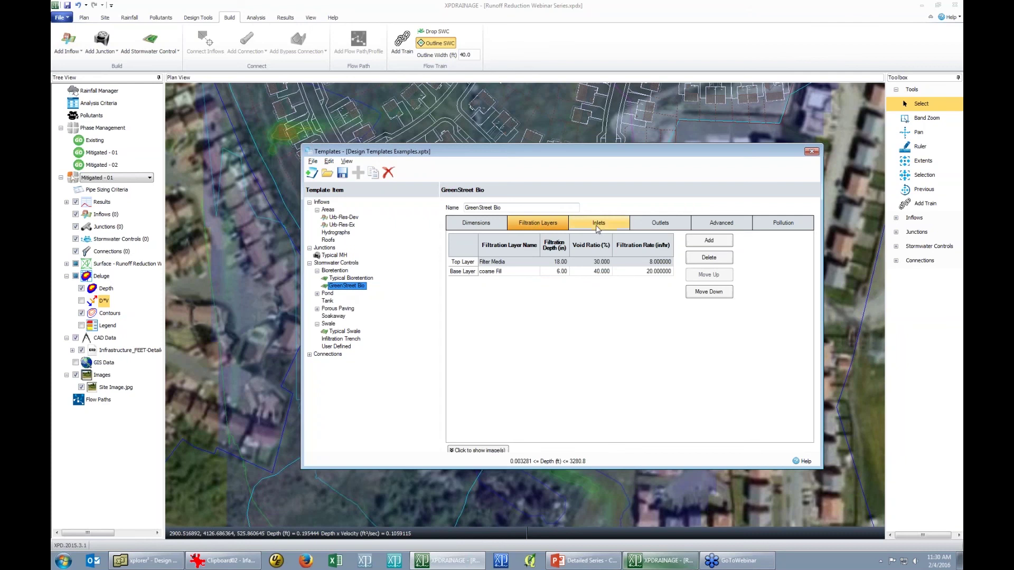
{"action": "left_click", "coordinate": [474, 224]}
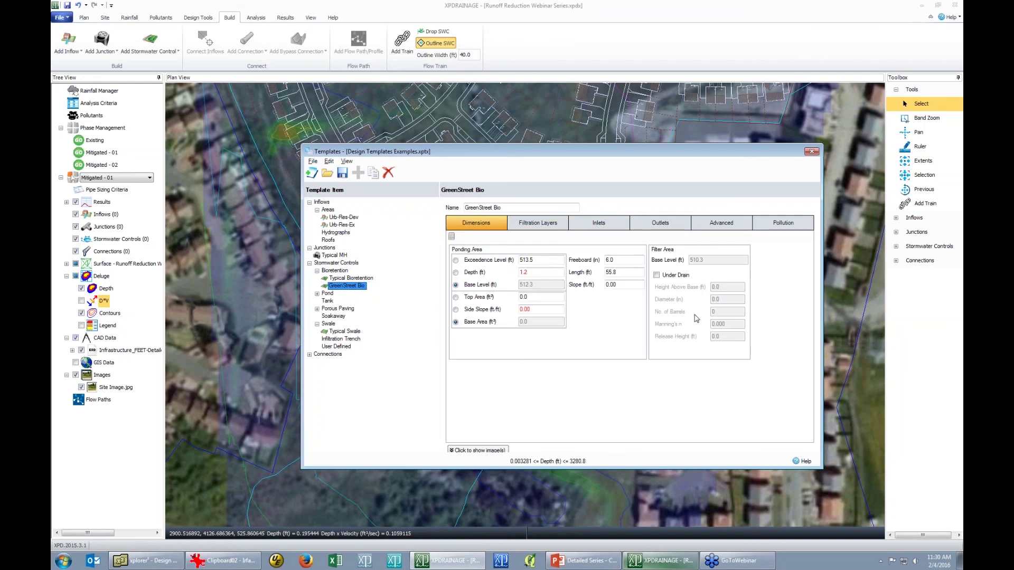
Review the GreenStreet Bio template's filtration layers, inlets, outlets and pollution settings, including the TSS removal method of the filter.
{"action": "left_click", "coordinate": [544, 228]}
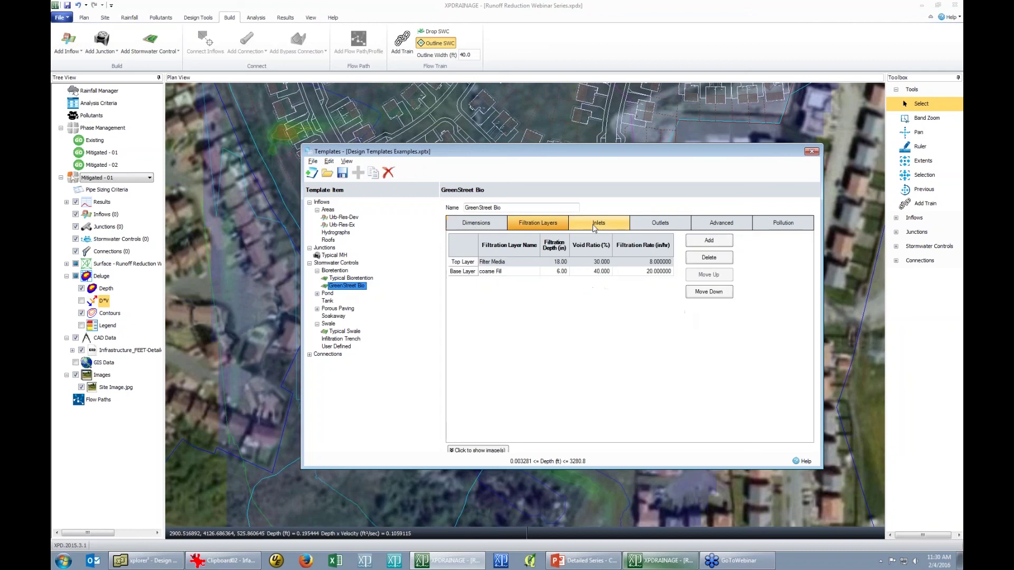
{"action": "left_click", "coordinate": [595, 229]}
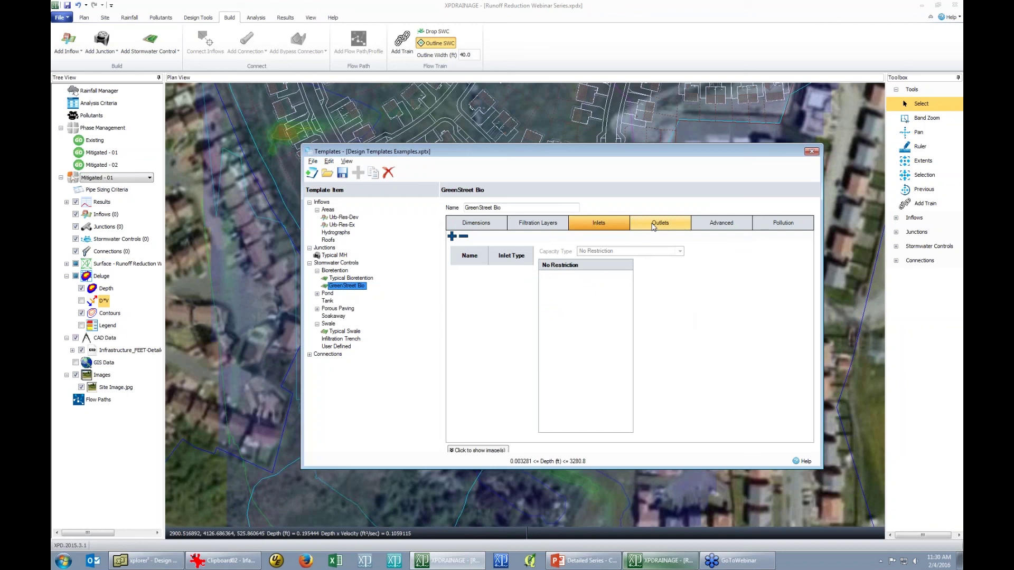
{"action": "left_click", "coordinate": [669, 228]}
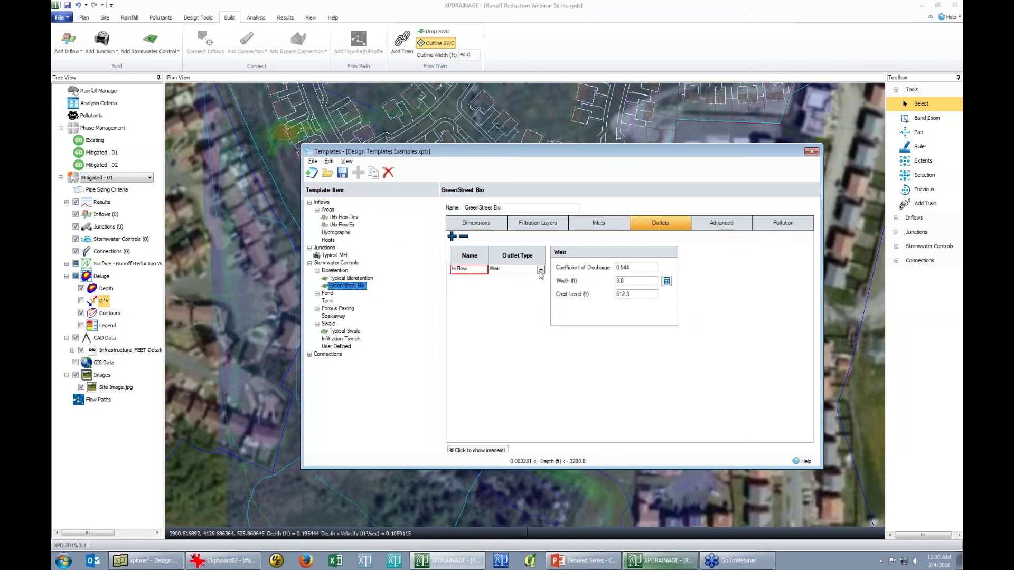
{"action": "left_click", "coordinate": [603, 225]}
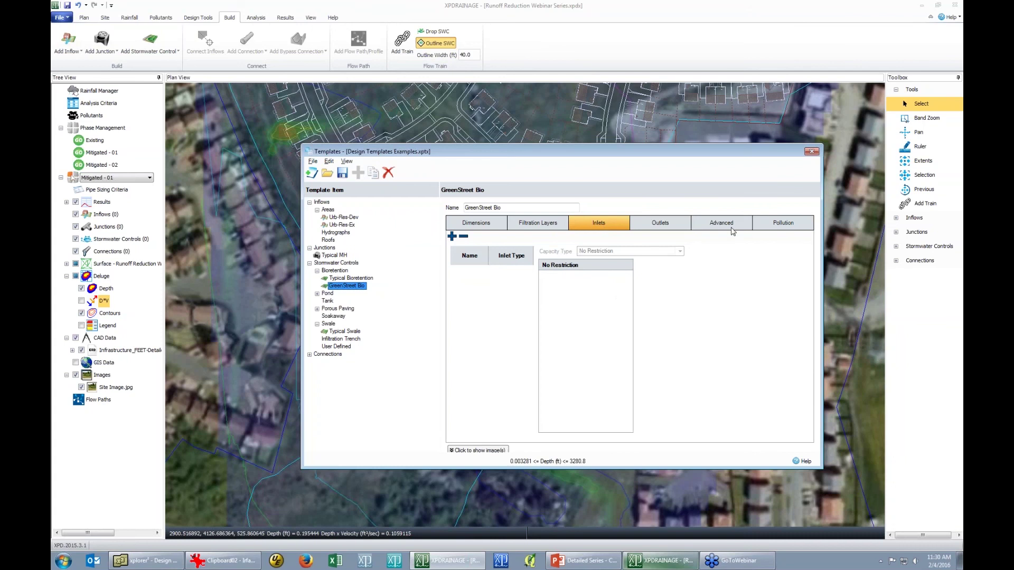
{"action": "left_click", "coordinate": [767, 228]}
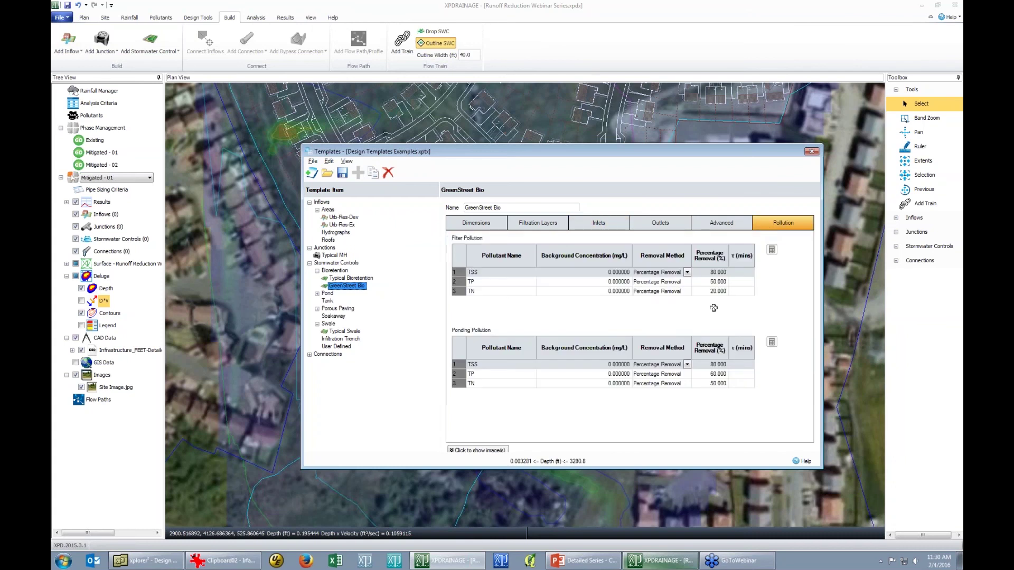
{"action": "left_click", "coordinate": [687, 272]}
{"action": "left_click", "coordinate": [687, 274]}
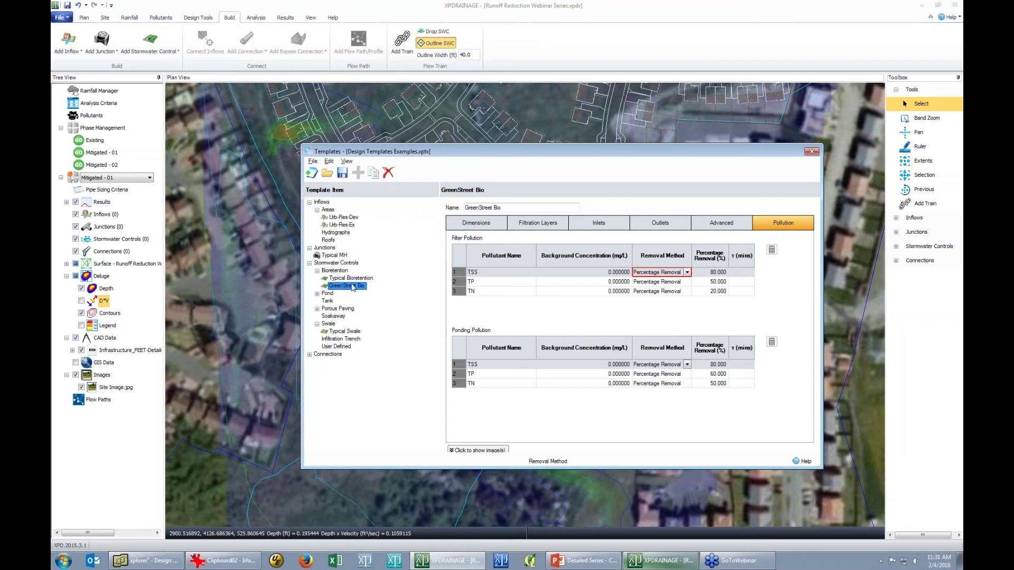
Review the Typical Bioretention template's dimensions and the Dry Pond template's dimensions and advanced settings.
{"action": "left_click", "coordinate": [339, 271]}
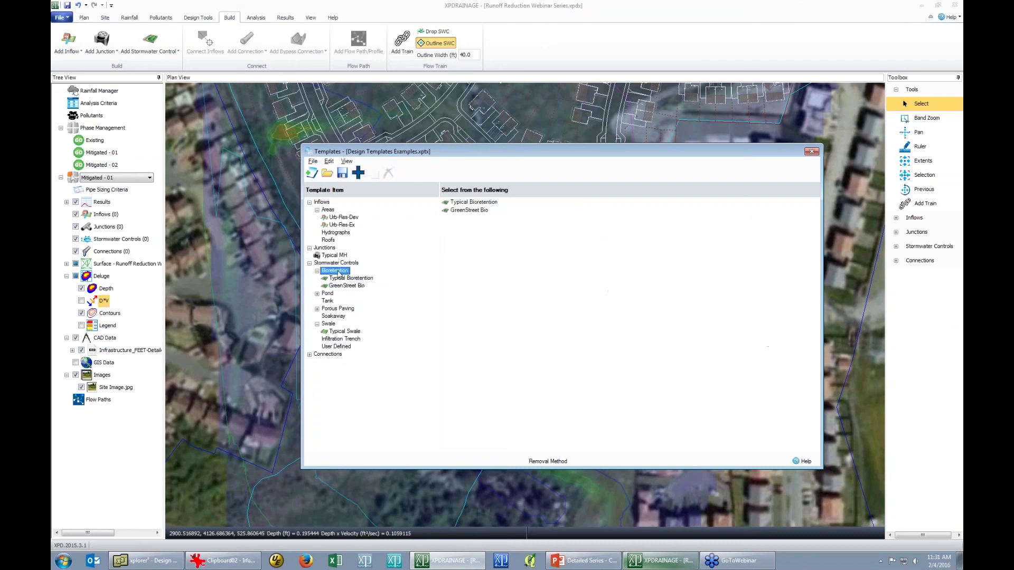
{"action": "left_click", "coordinate": [350, 279]}
{"action": "left_click", "coordinate": [317, 294]}
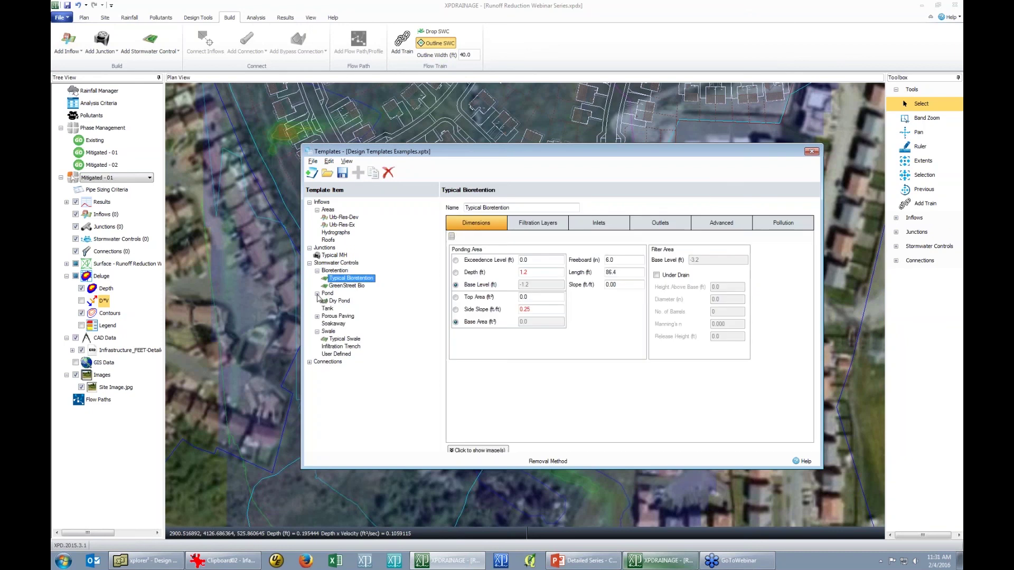
{"action": "left_click", "coordinate": [342, 302]}
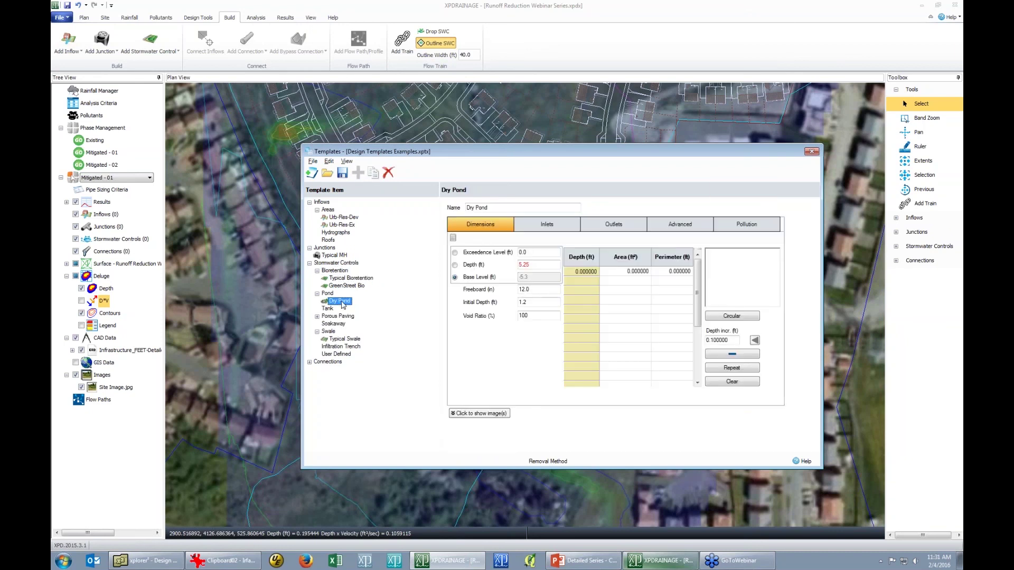
{"action": "left_click", "coordinate": [703, 229]}
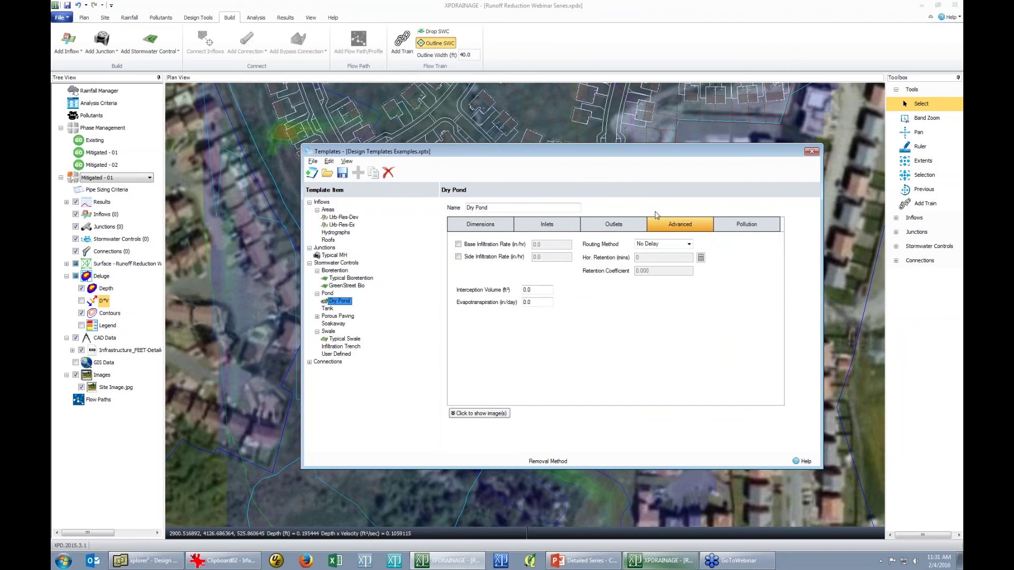
{"action": "left_click", "coordinate": [477, 229]}
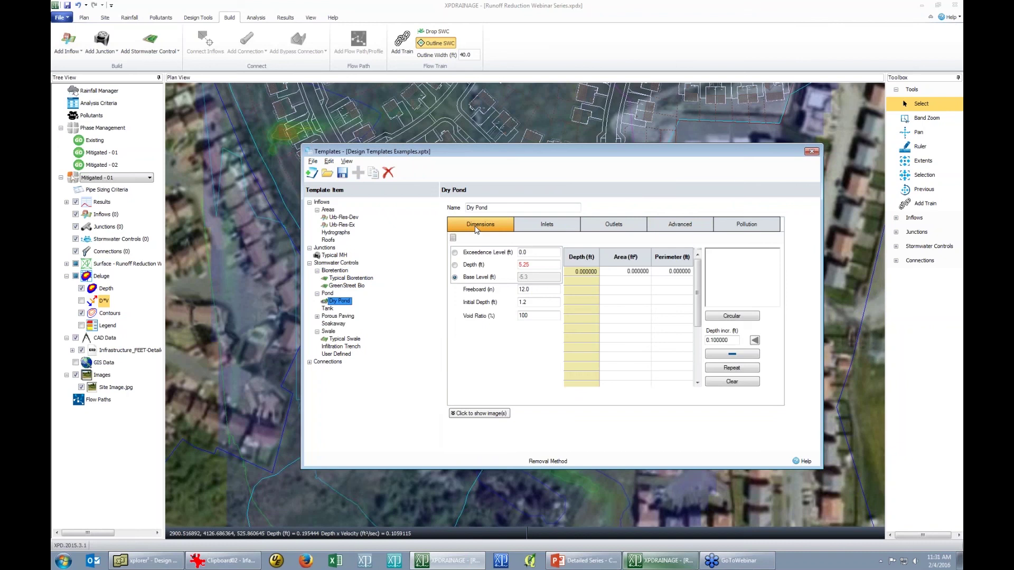
Review the dimensions of the Porous Asphalt and Typical Swale templates and close the templates window.
{"action": "left_click", "coordinate": [316, 317]}
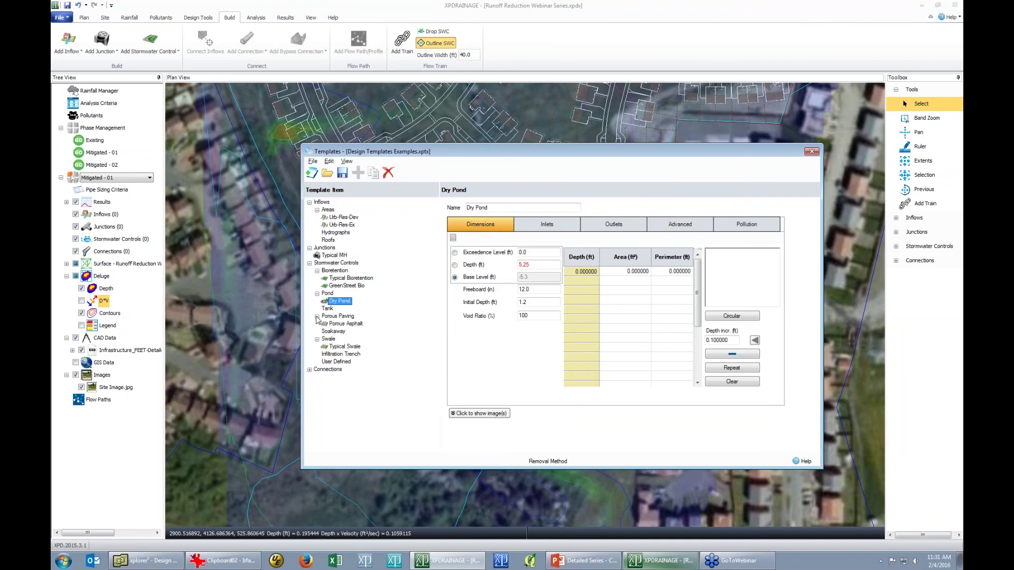
{"action": "left_click", "coordinate": [345, 324]}
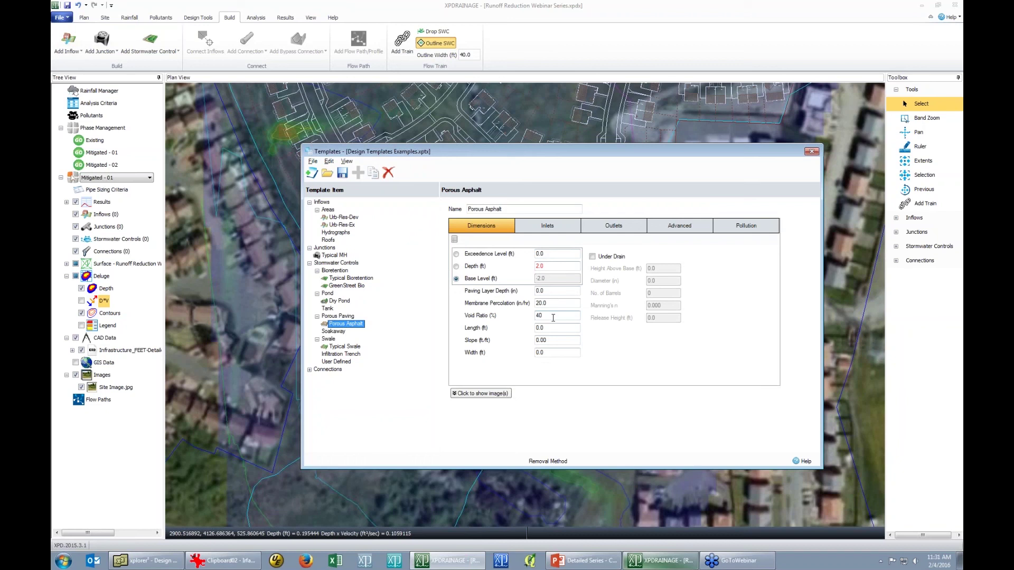
{"action": "left_click", "coordinate": [342, 346]}
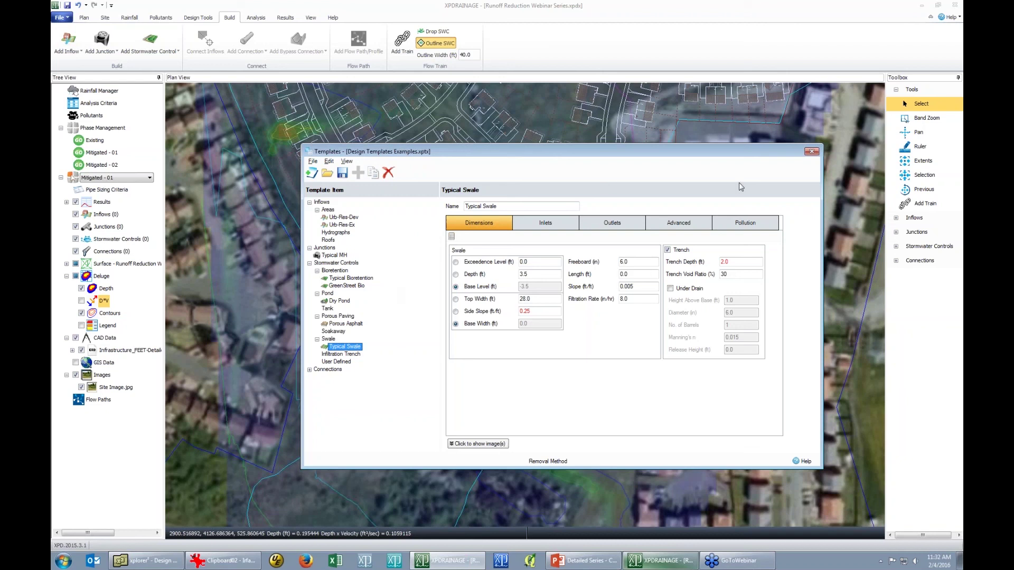
{"action": "left_click", "coordinate": [812, 153]}
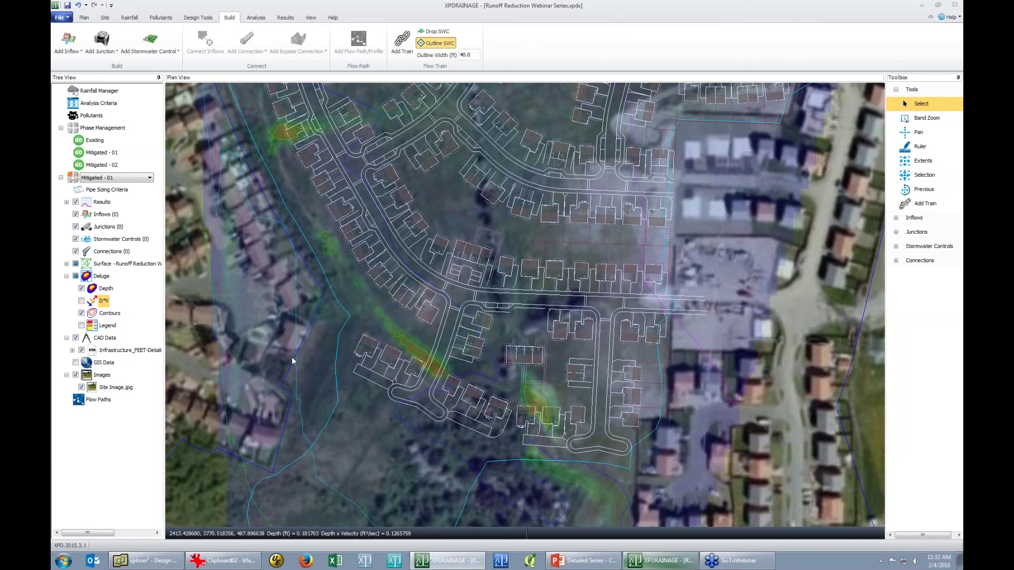
Display the deluge D*V flow arrows without contours and examine the flow directions around the northern green and entrance road.
{"action": "scroll", "coordinate": [344, 418], "scroll_direction": "up", "scroll_amount": 5}
{"action": "scroll", "coordinate": [366, 422], "scroll_direction": "down", "scroll_amount": 3}
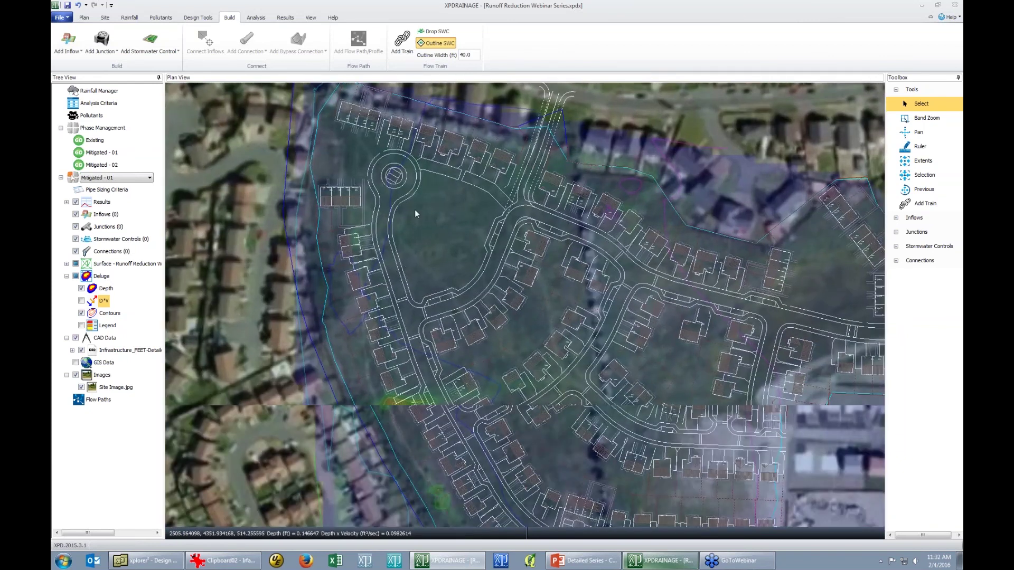
{"action": "scroll", "coordinate": [415, 211], "scroll_direction": "up", "scroll_amount": 2}
{"action": "scroll", "coordinate": [423, 222], "scroll_direction": "up", "scroll_amount": 1}
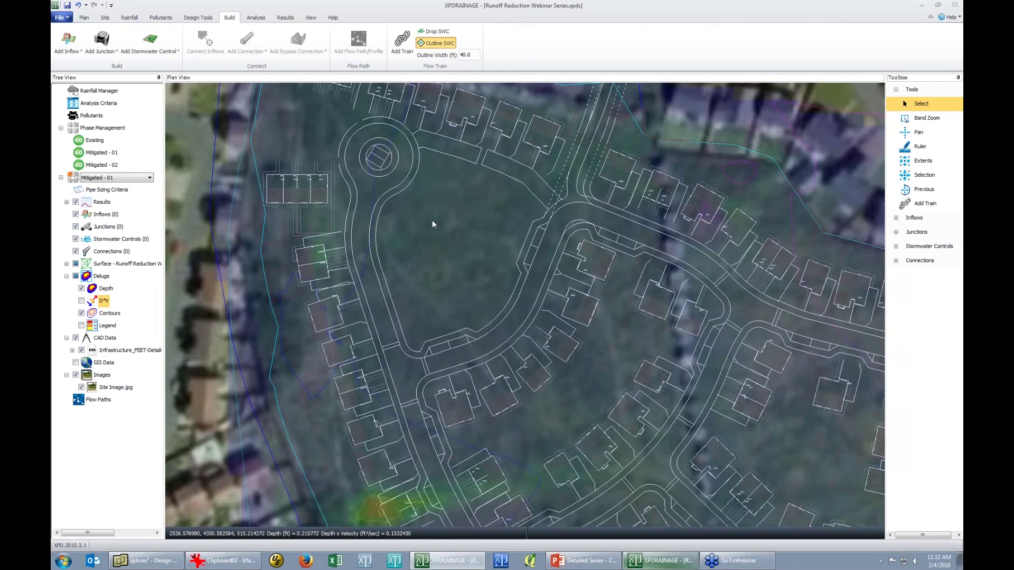
{"action": "left_click_drag", "start_coordinate": [432, 220], "coordinate": [429, 278]}
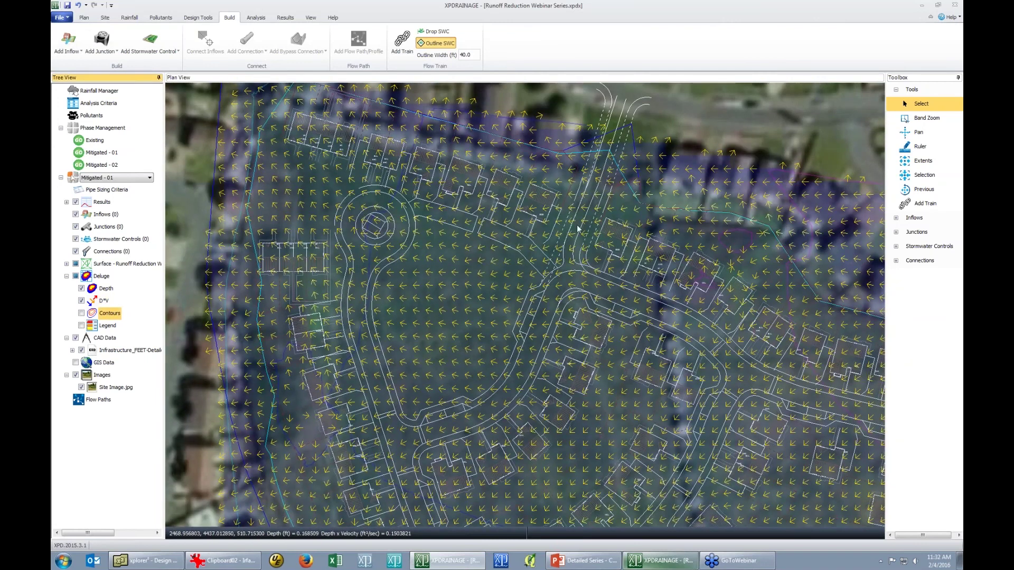
{"action": "left_click", "coordinate": [591, 182]}
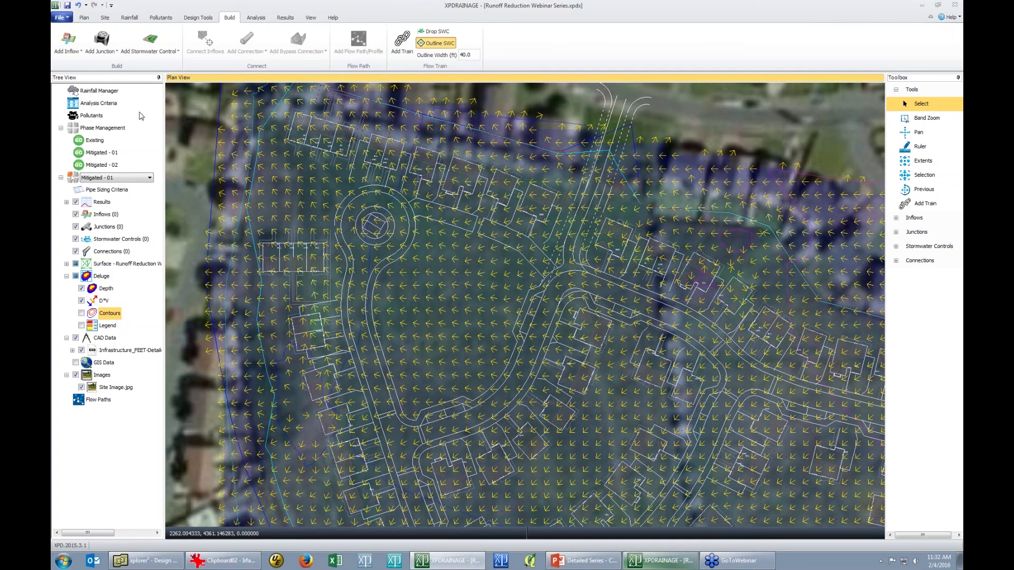
Draw an Urb-Res-Dev inflow area around the northern green and the row of houses above it, following the road edges.
{"action": "left_click", "coordinate": [71, 52]}
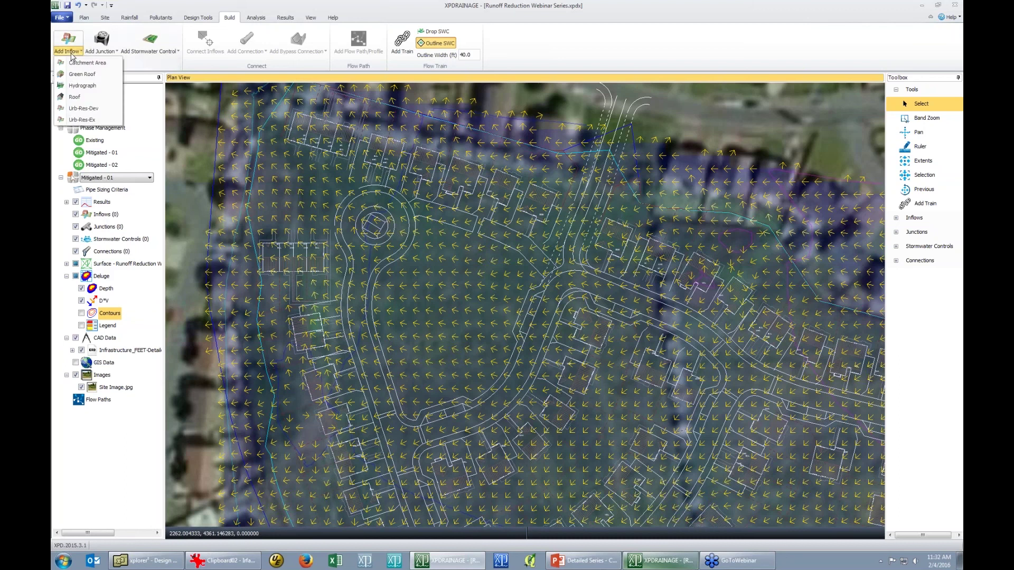
{"action": "left_click", "coordinate": [89, 109]}
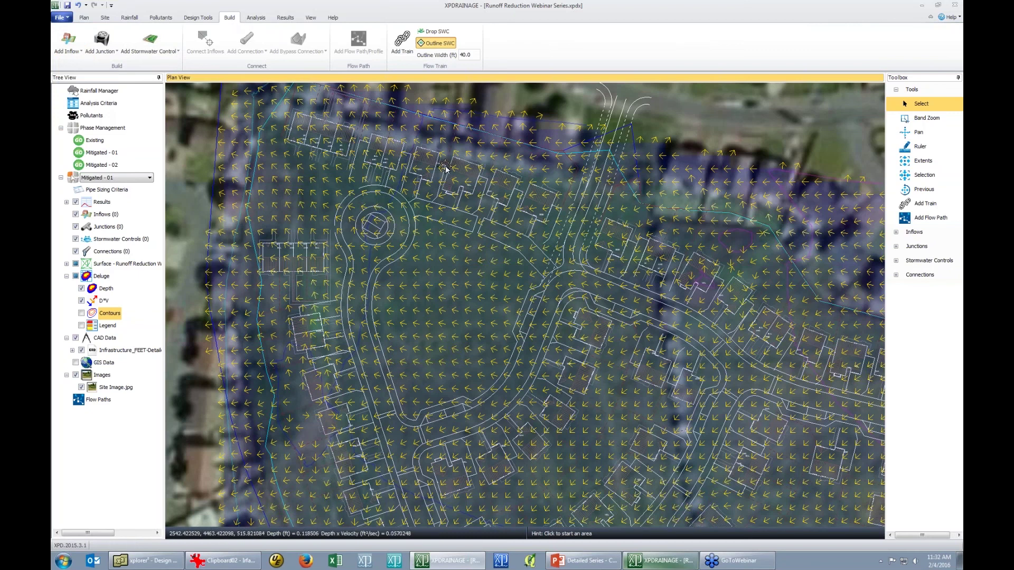
{"action": "left_click", "coordinate": [86, 17]}
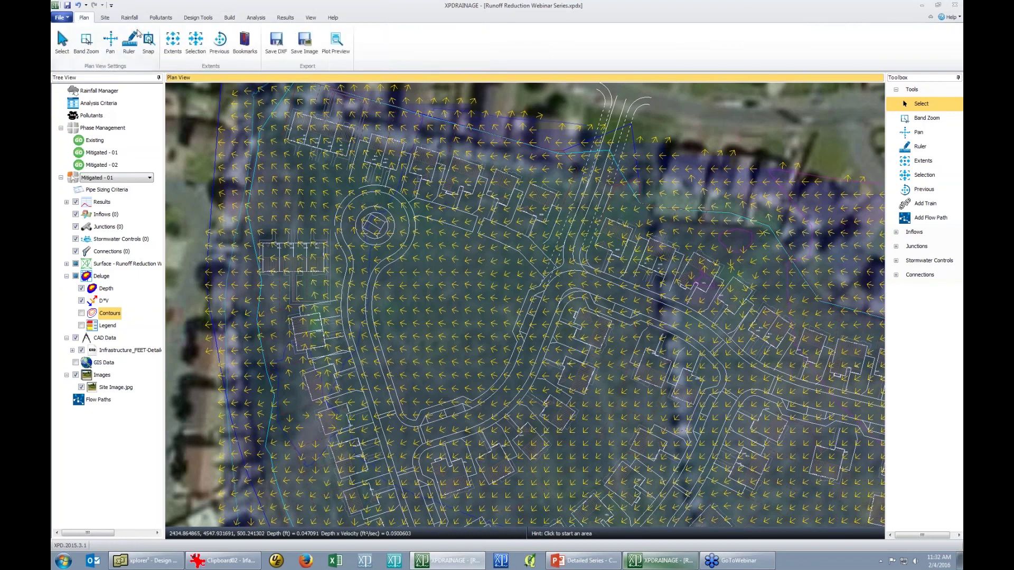
{"action": "left_click", "coordinate": [229, 17]}
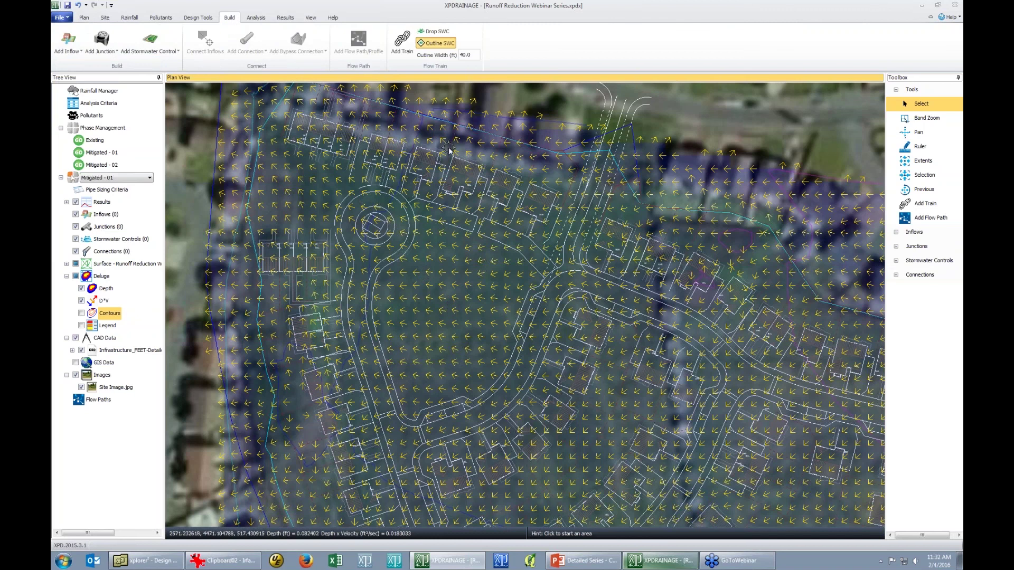
{"action": "left_click", "coordinate": [434, 120]}
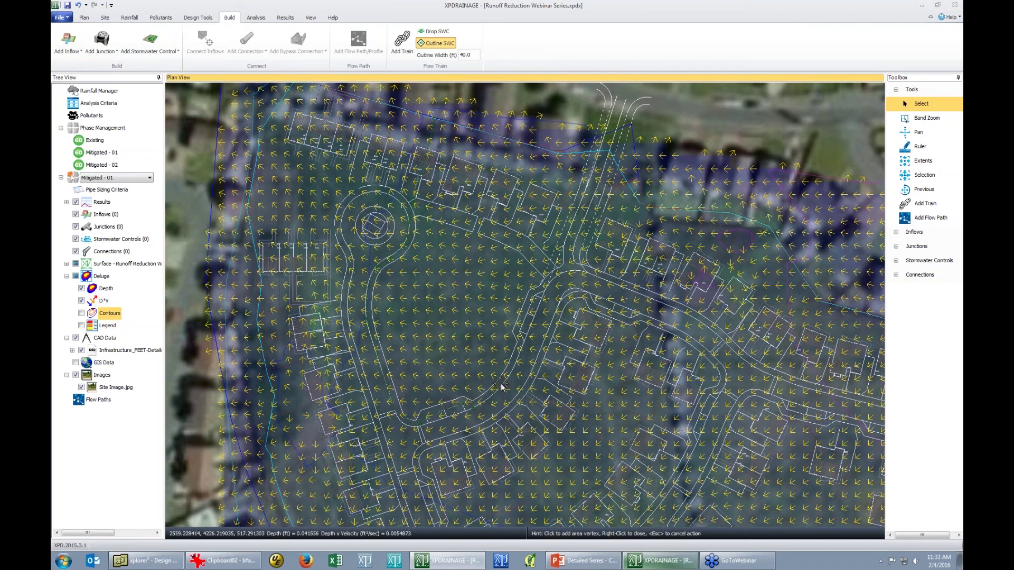
{"action": "left_click", "coordinate": [524, 342]}
{"action": "right_click", "coordinate": [534, 208]}
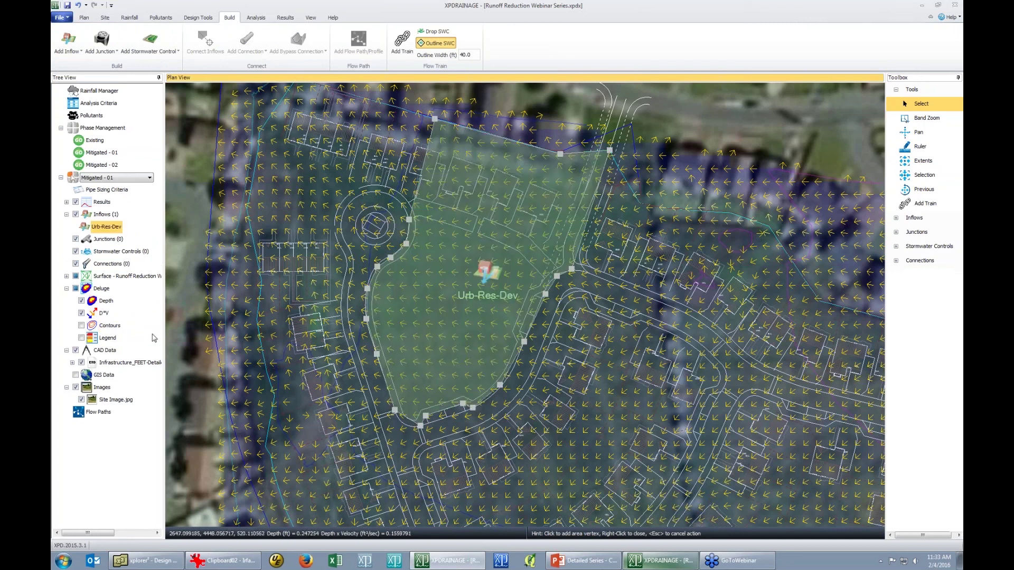
Hide all deluge result layers in the plan and deselect the new Urb-Res-Dev inflow area.
{"action": "left_click", "coordinate": [75, 288]}
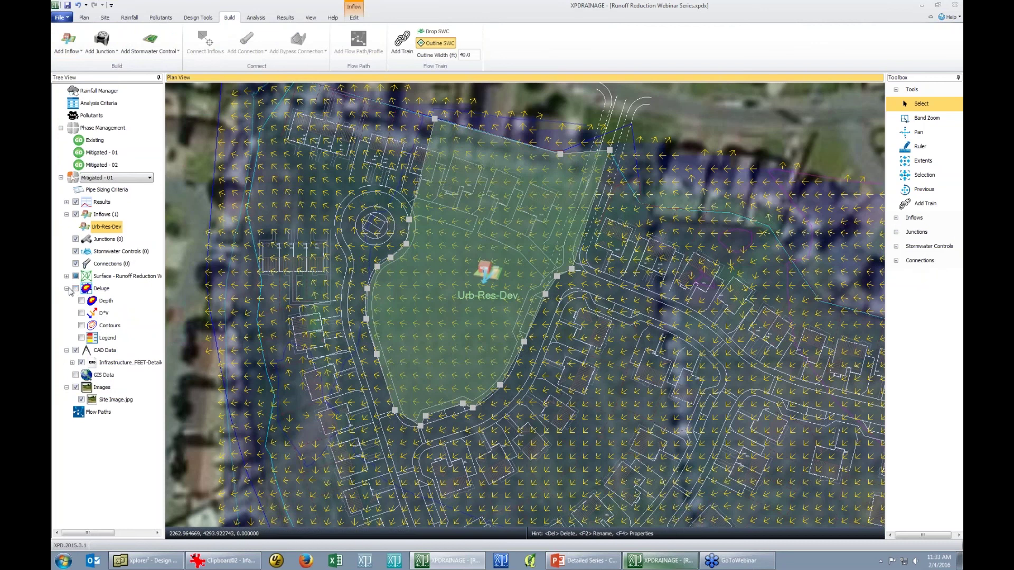
{"action": "left_click", "coordinate": [67, 288]}
{"action": "left_click", "coordinate": [436, 257]}
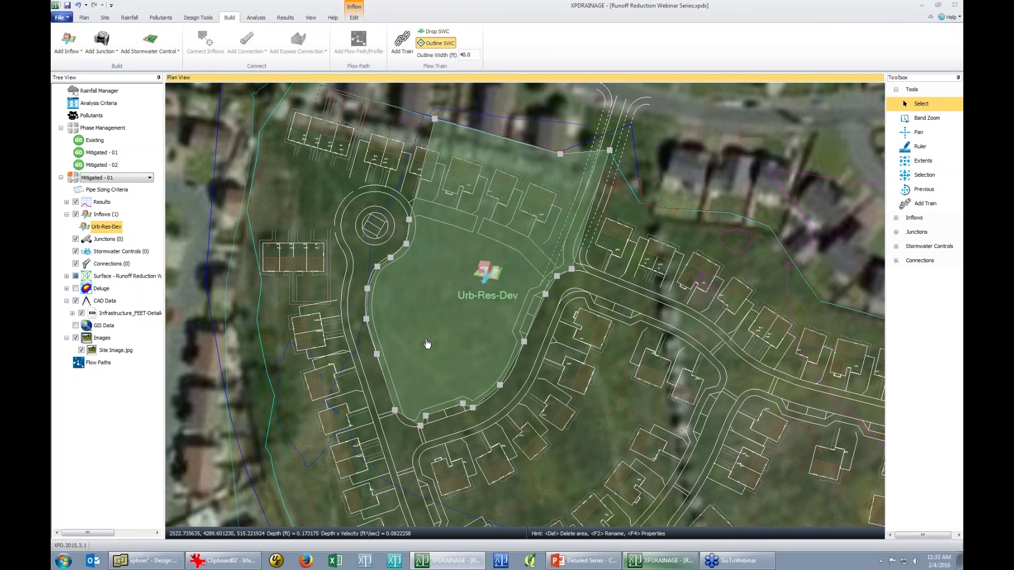
{"action": "left_click", "coordinate": [441, 430]}
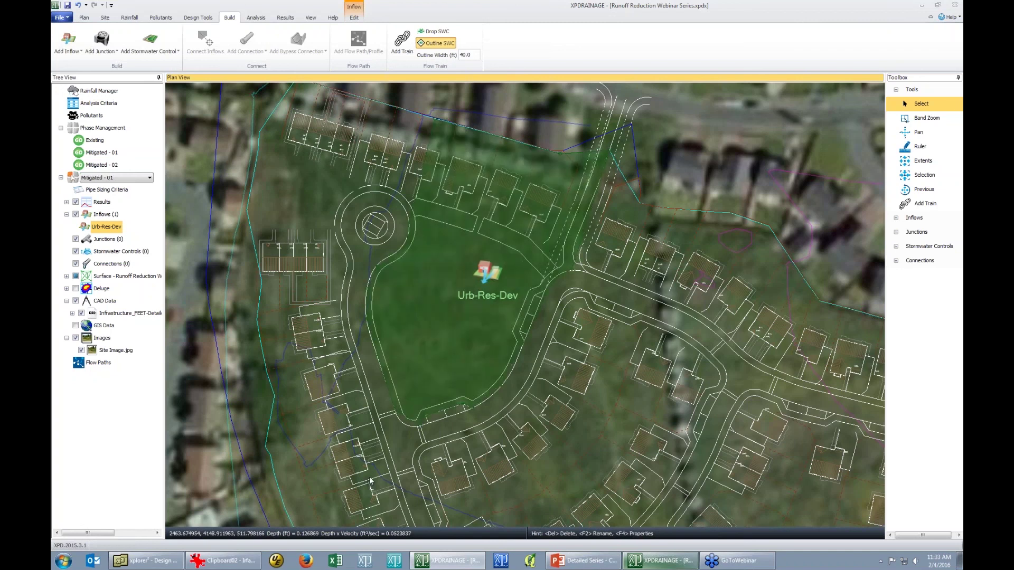
{"action": "left_click", "coordinate": [441, 431]}
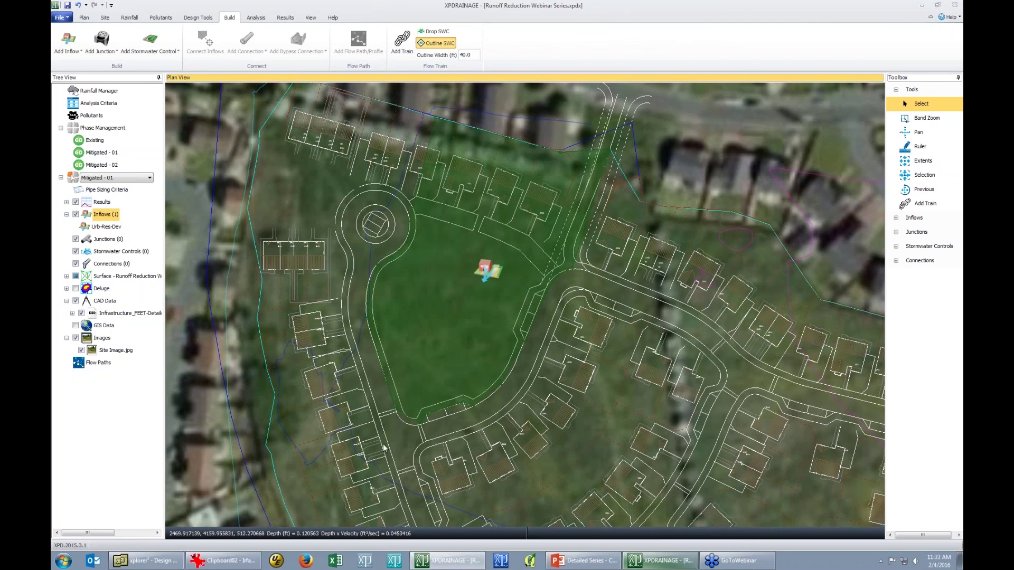
{"action": "left_click_drag", "start_coordinate": [376, 461], "coordinate": [408, 400]}
{"action": "scroll", "coordinate": [392, 422], "scroll_direction": "down", "scroll_amount": 3}
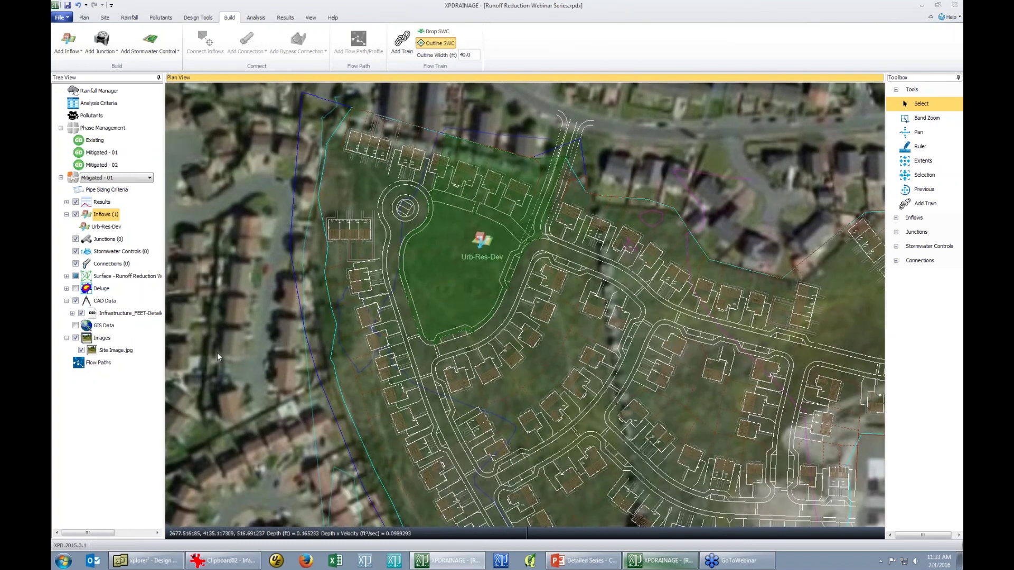
{"action": "scroll", "coordinate": [451, 418], "scroll_direction": "down", "scroll_amount": 1}
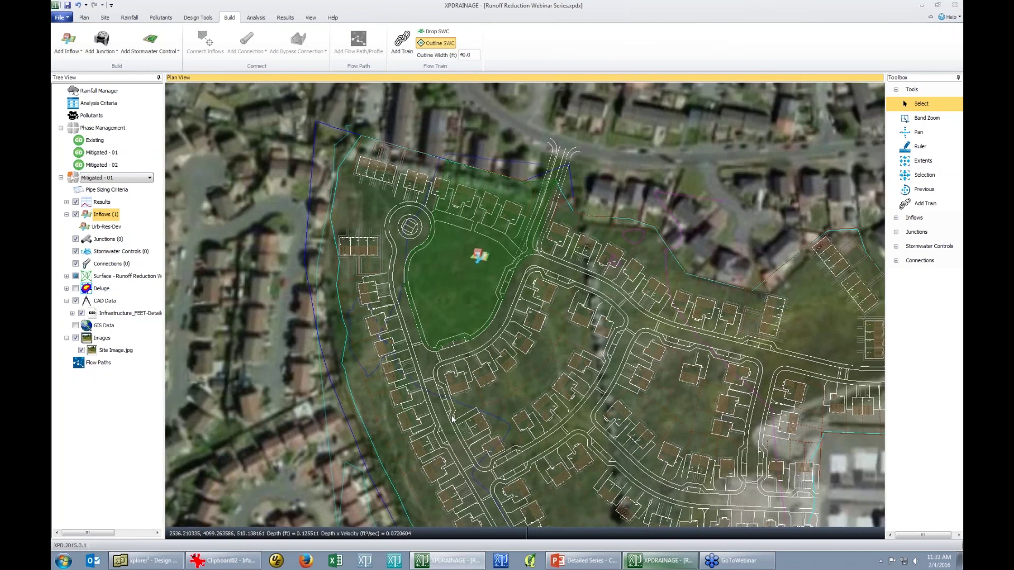
{"action": "scroll", "coordinate": [453, 419], "scroll_direction": "down", "scroll_amount": 2}
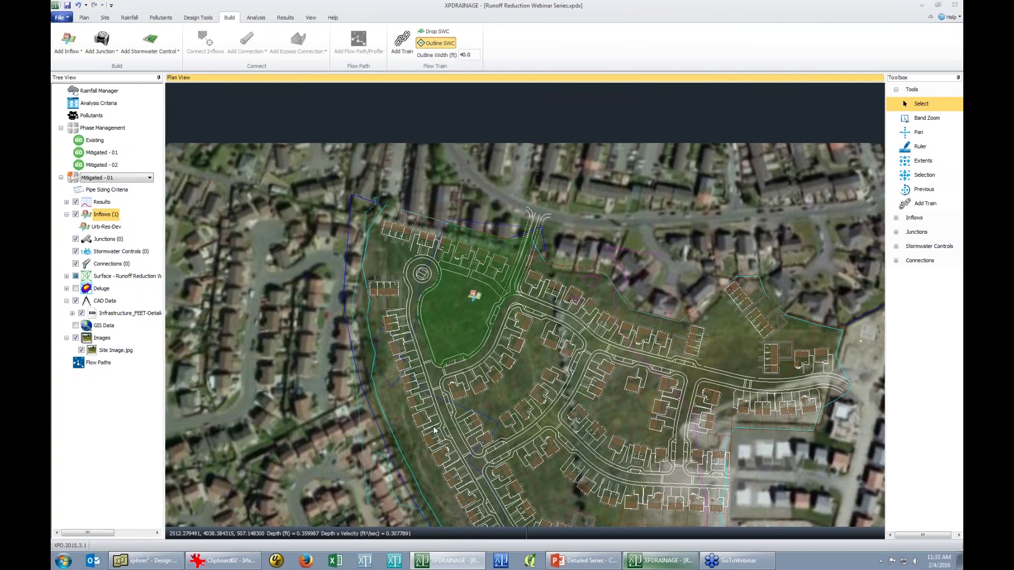
{"action": "left_click_drag", "start_coordinate": [438, 443], "coordinate": [426, 375]}
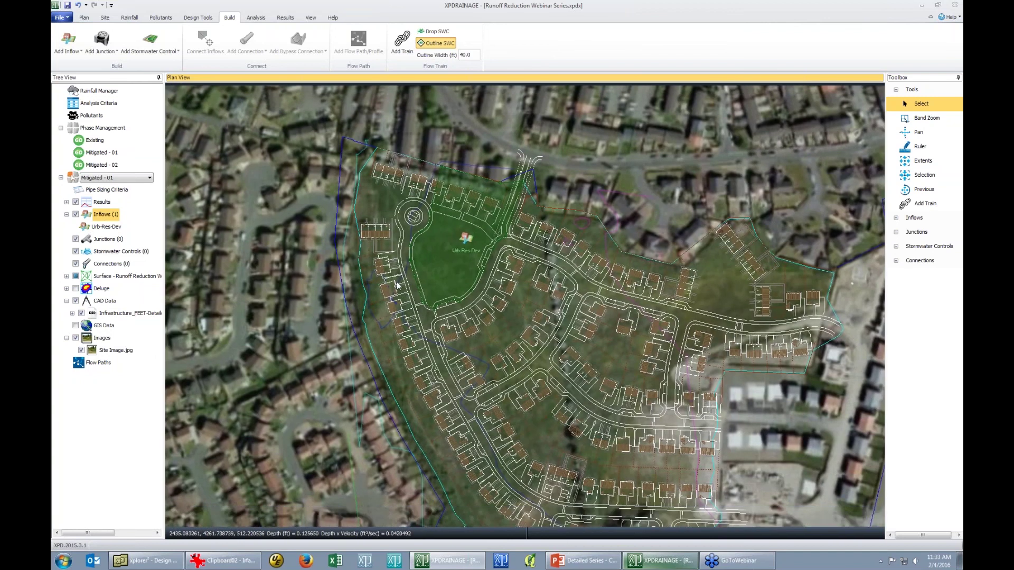
{"action": "scroll", "coordinate": [398, 285], "scroll_direction": "up", "scroll_amount": 2}
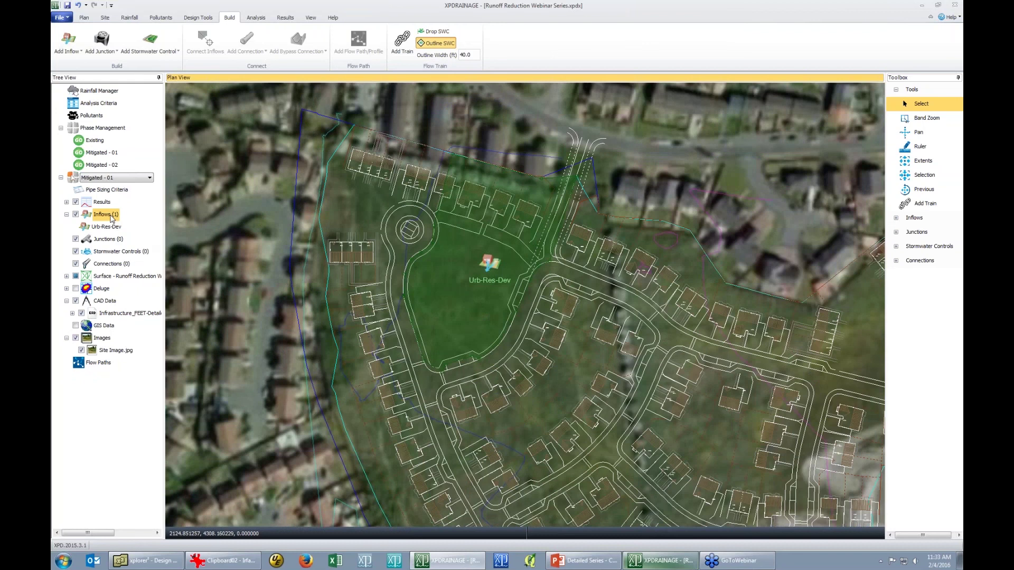
Load the inflow areas from the GIS file inflow_pg.shp in feet, using the Urb-Res-Dev template.
{"action": "right_click", "coordinate": [110, 215]}
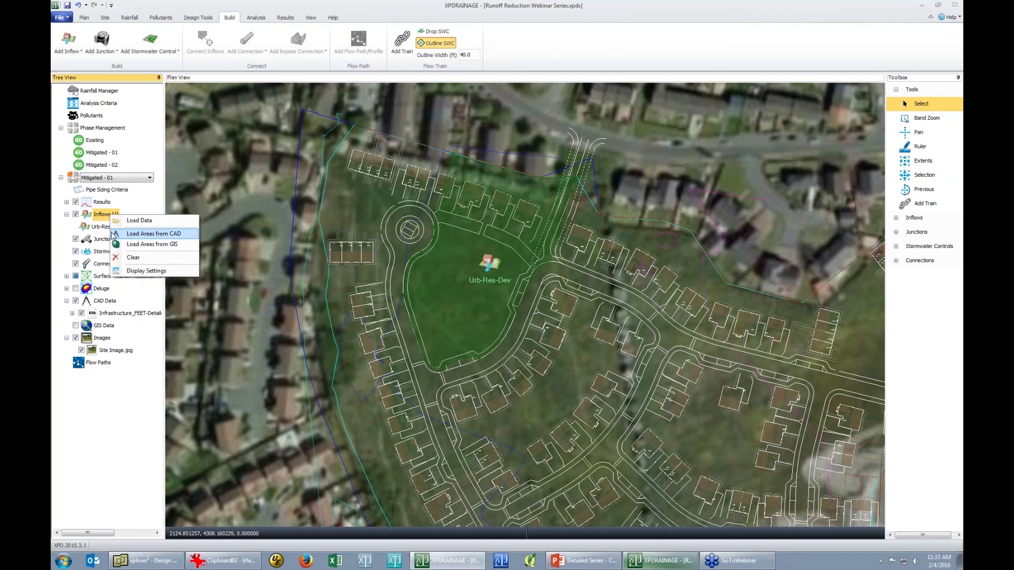
{"action": "left_click", "coordinate": [179, 243]}
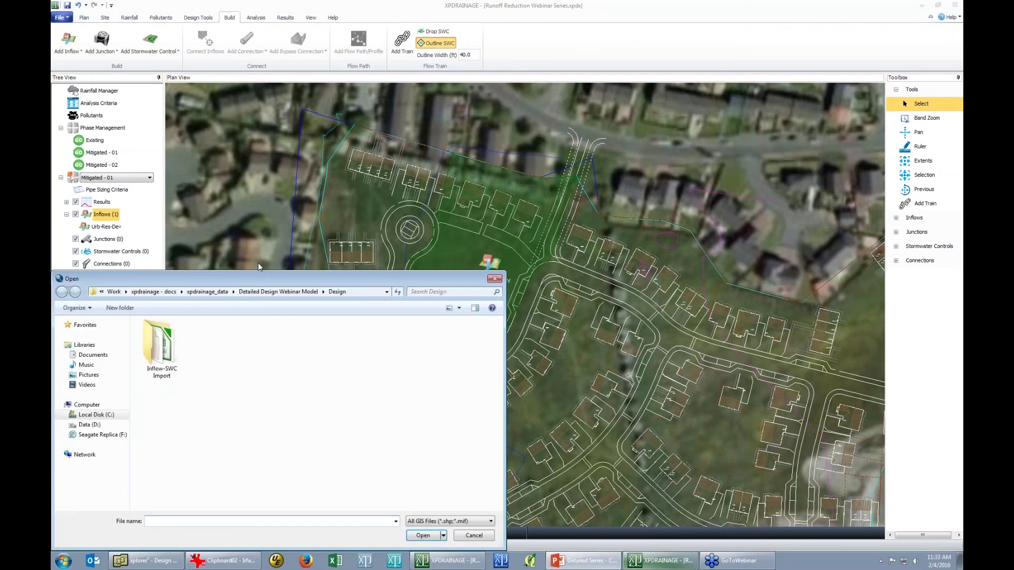
{"action": "double_click", "coordinate": [162, 346]}
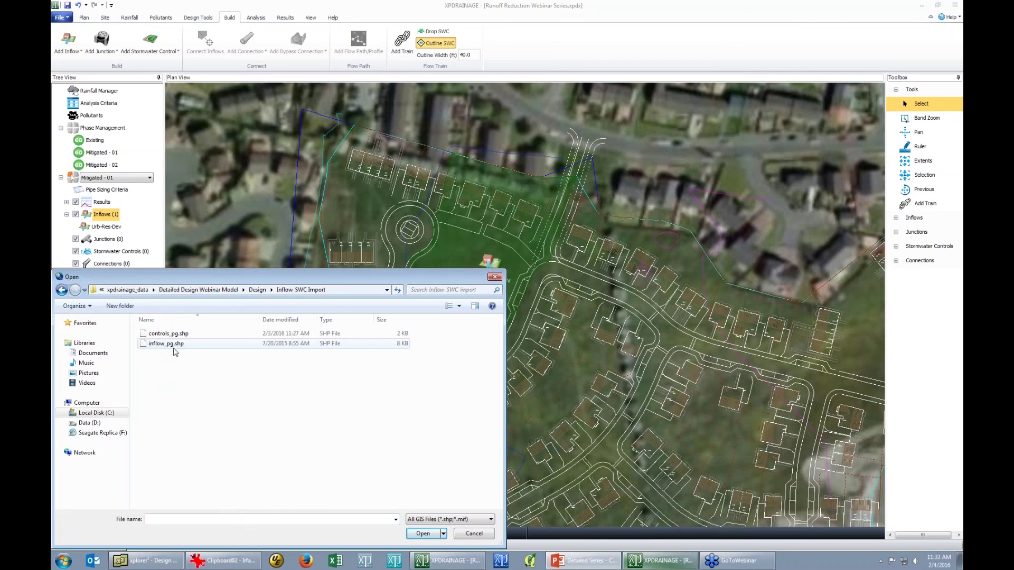
{"action": "left_click", "coordinate": [168, 334]}
{"action": "left_click", "coordinate": [192, 345]}
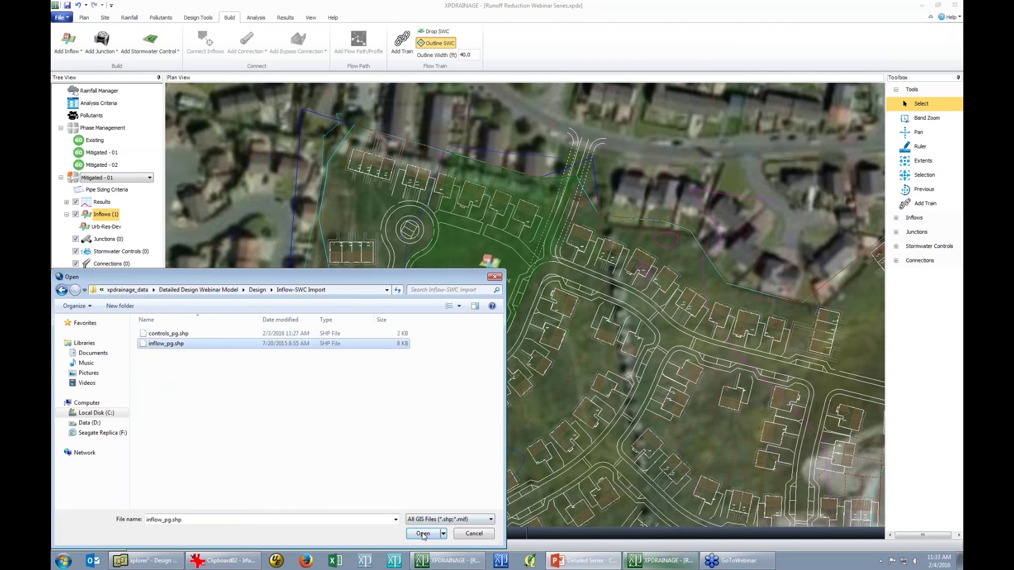
{"action": "left_click", "coordinate": [423, 534]}
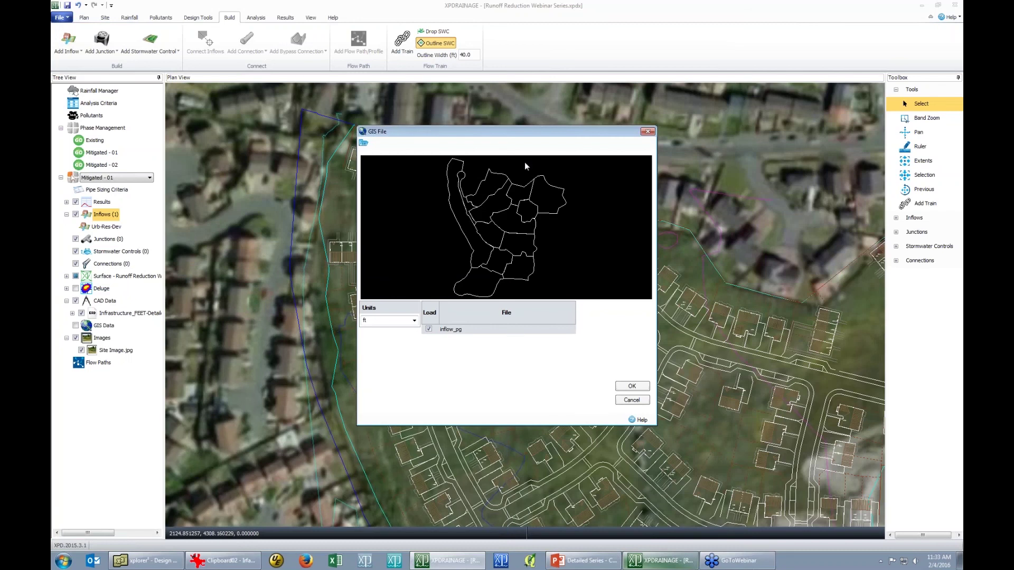
{"action": "left_click", "coordinate": [638, 386]}
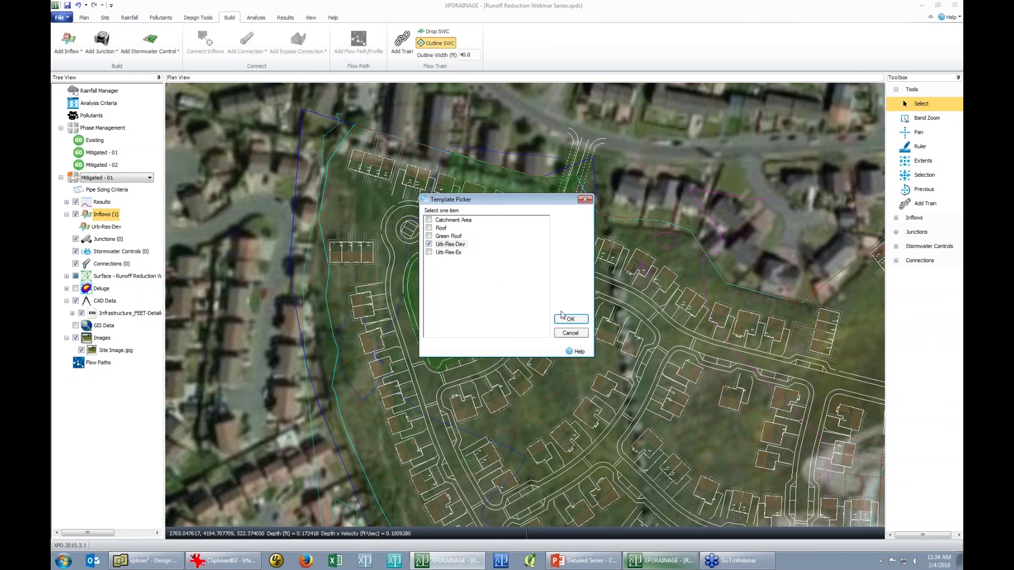
{"action": "left_click", "coordinate": [575, 320]}
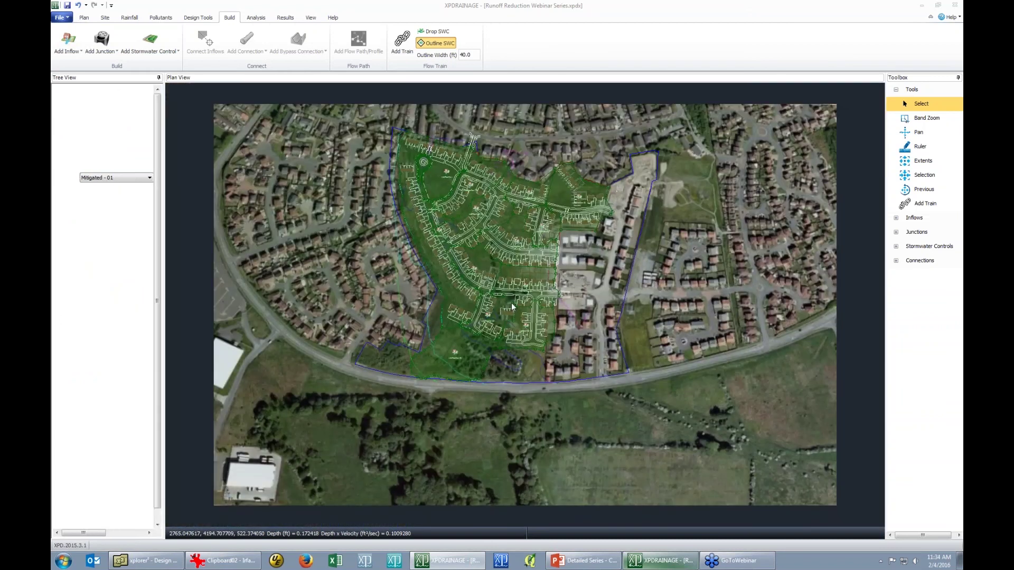
Review the area and runoff parameters of the Urb-Res-Dev inflow at the northern green and close its properties without changes.
{"action": "left_click", "coordinate": [372, 175]}
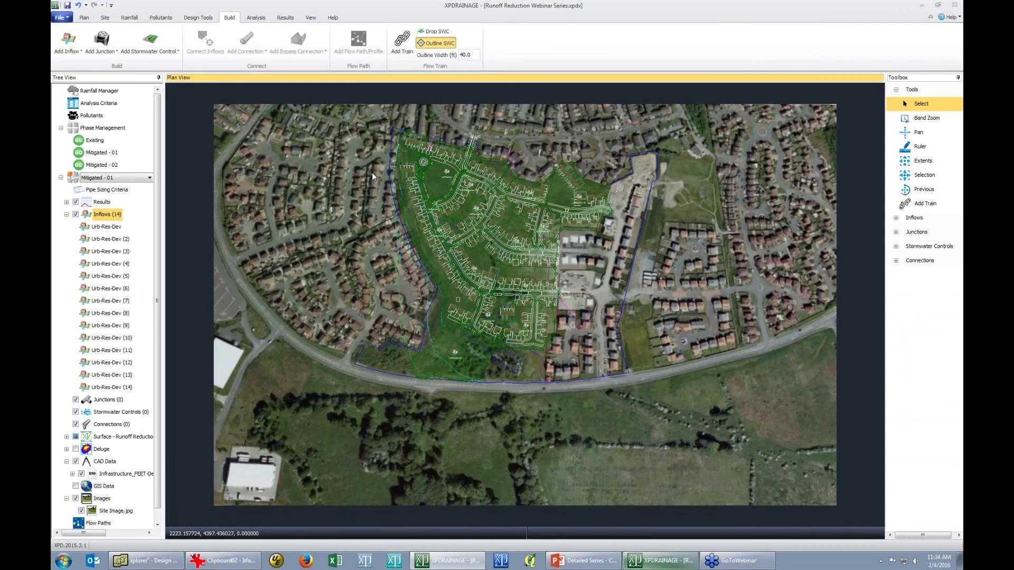
{"action": "left_click_drag", "start_coordinate": [372, 173], "coordinate": [390, 217]}
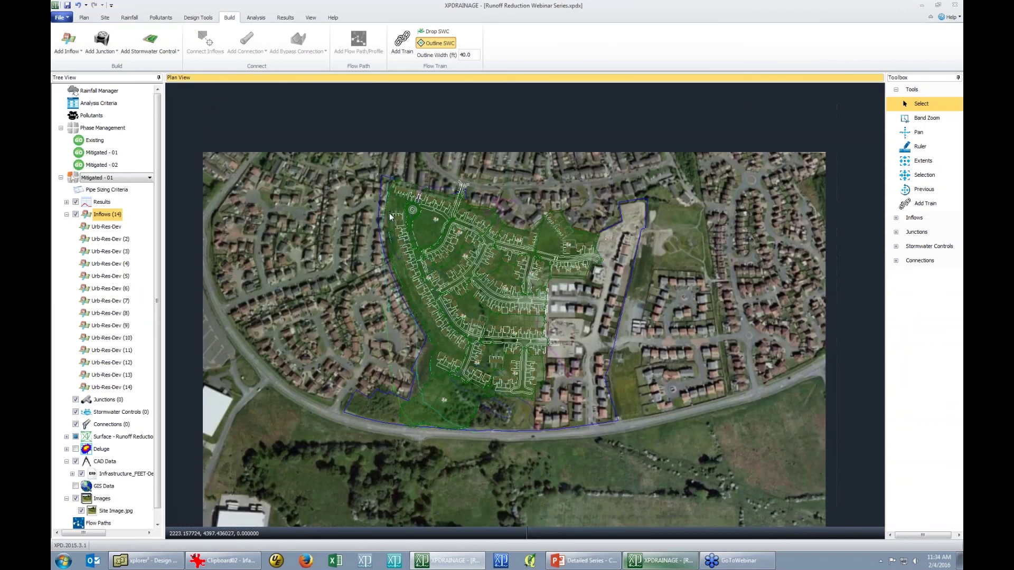
{"action": "scroll", "coordinate": [390, 217], "scroll_direction": "up", "scroll_amount": 5}
{"action": "double_click", "coordinate": [511, 316]}
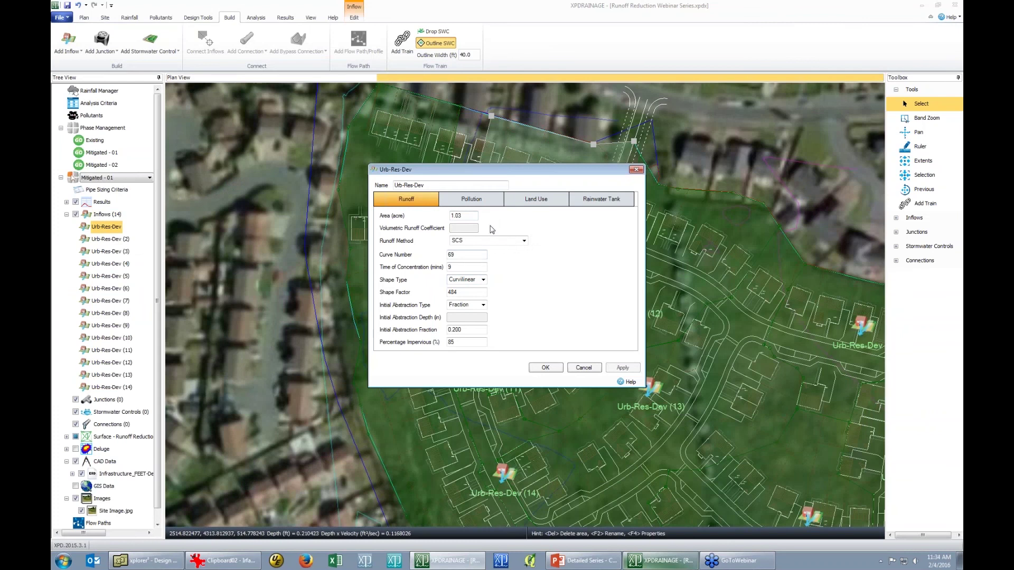
{"action": "left_click", "coordinate": [471, 216]}
{"action": "left_click", "coordinate": [471, 216]}
{"action": "double_click", "coordinate": [470, 216]}
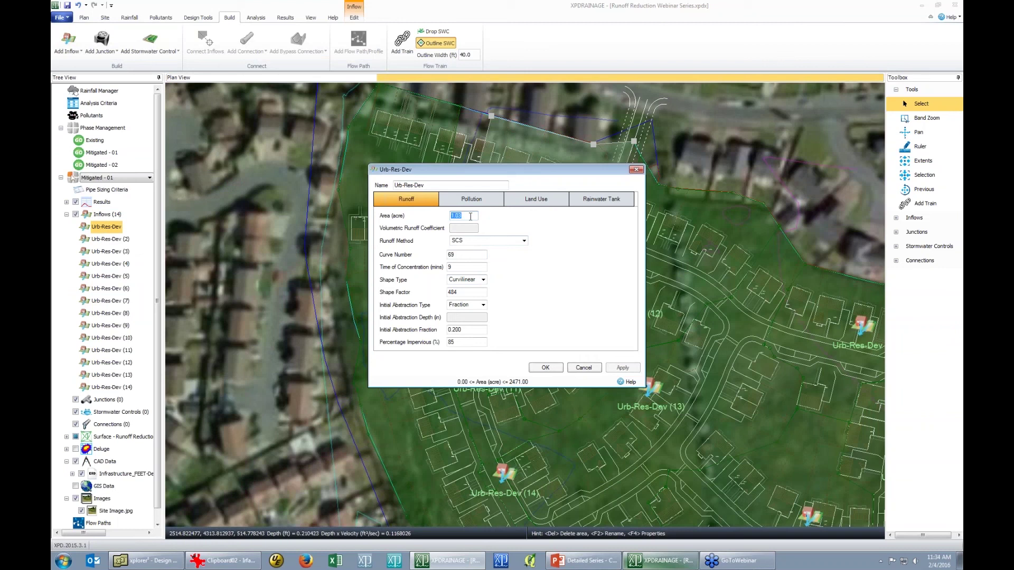
{"action": "left_click", "coordinate": [584, 367]}
Review the runoff parameters of the Urb-Res-Dev (13) inflow, close its properties without changes and deselect the area.
{"action": "left_click", "coordinate": [650, 388]}
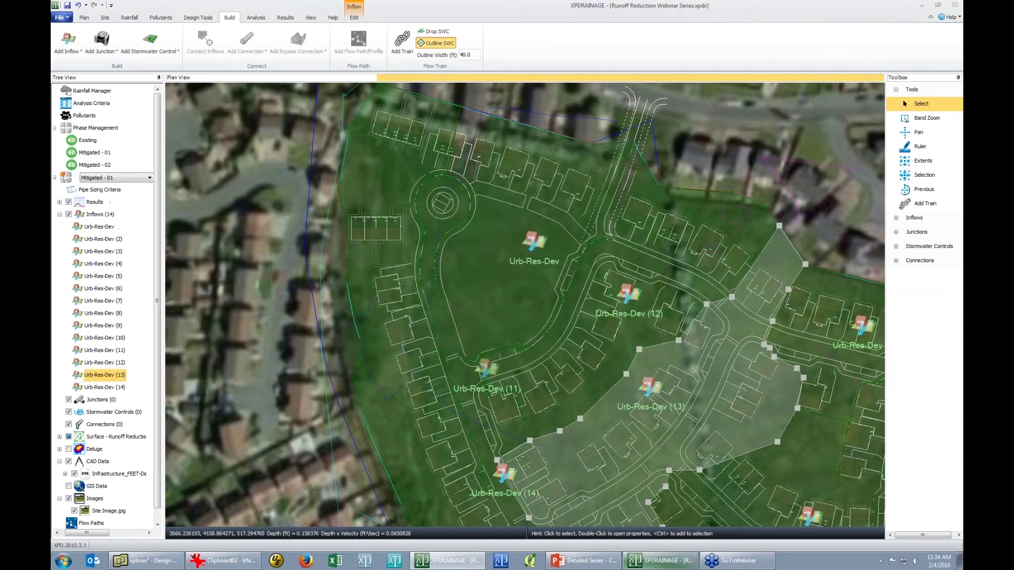
{"action": "double_click", "coordinate": [649, 388]}
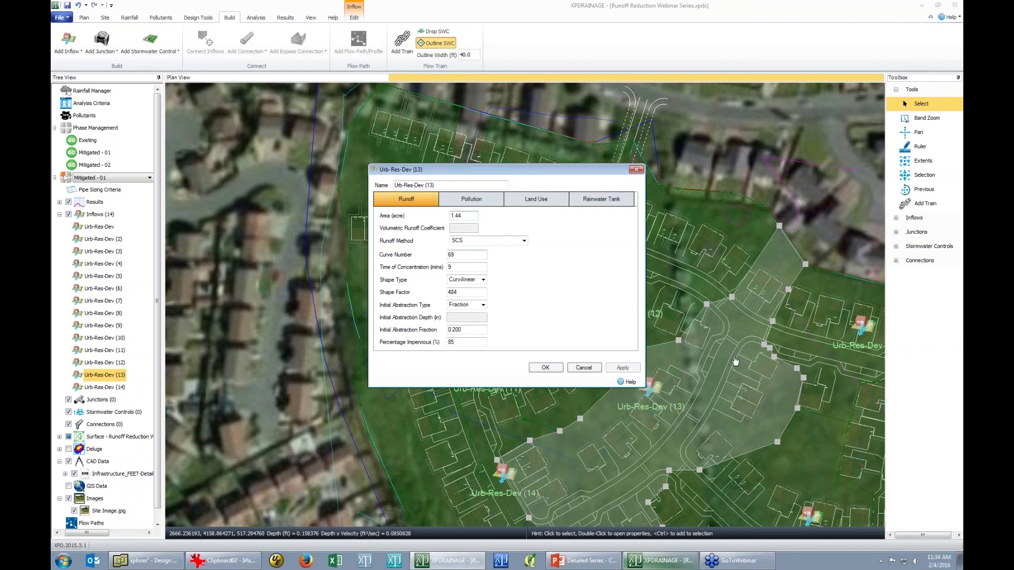
{"action": "left_click", "coordinate": [584, 367]}
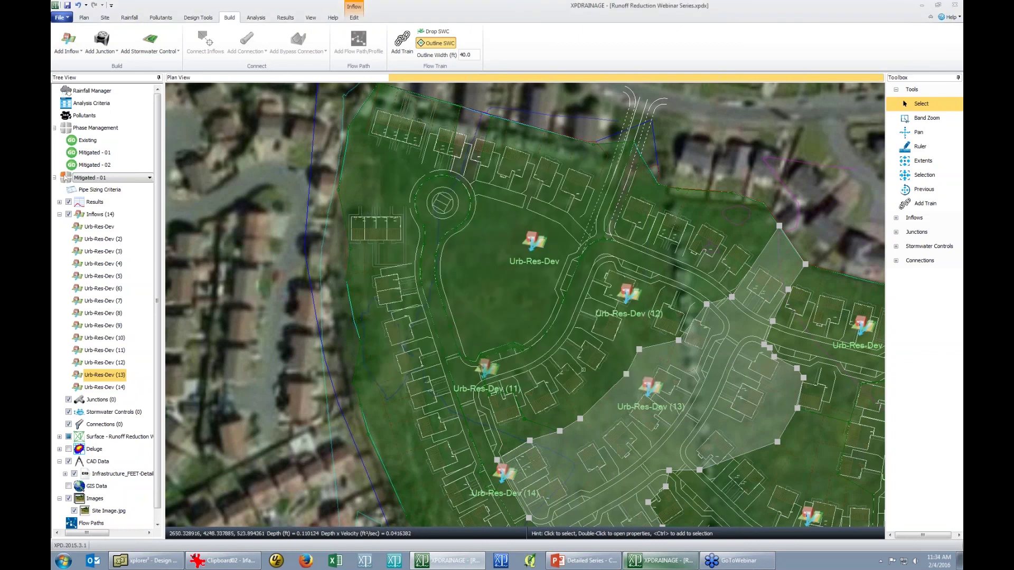
{"action": "left_click", "coordinate": [261, 334]}
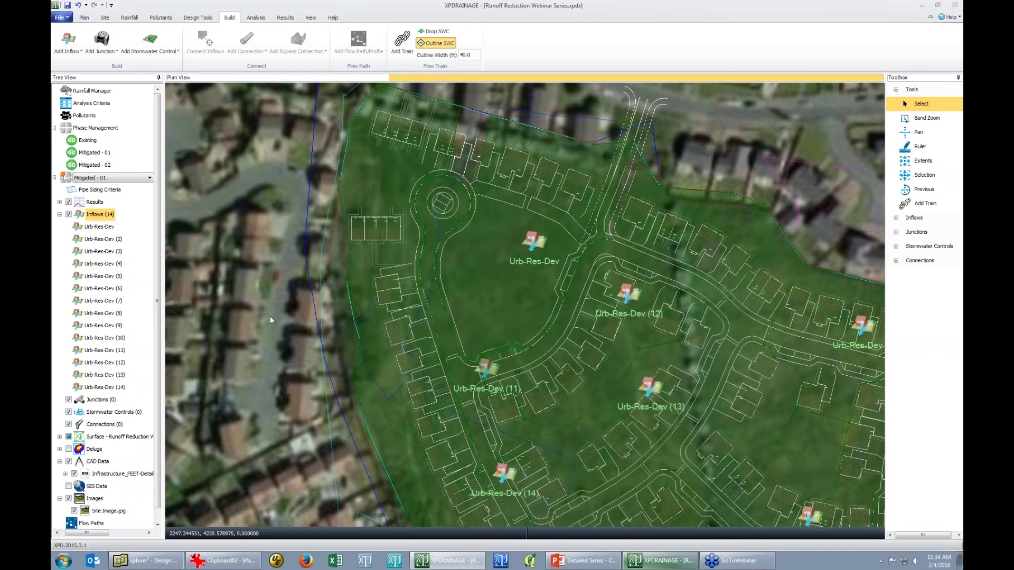
Collapse the list of individual inflows under the Mitigated - 01 phase.
{"action": "scroll", "coordinate": [268, 306], "scroll_direction": "down", "scroll_amount": 1}
{"action": "scroll", "coordinate": [264, 280], "scroll_direction": "down", "scroll_amount": 2}
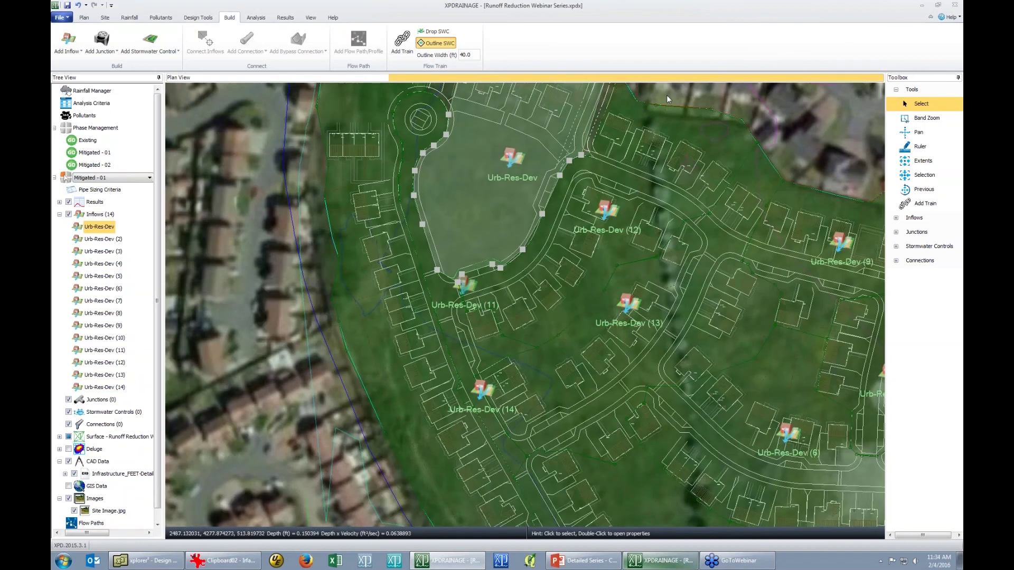
{"action": "scroll", "coordinate": [671, 105], "scroll_direction": "up", "scroll_amount": 1}
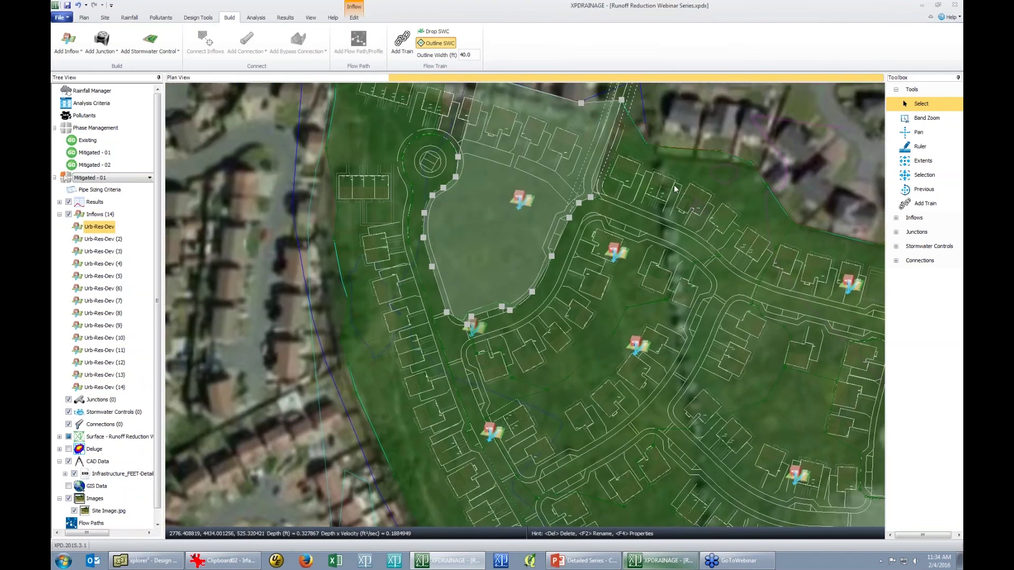
{"action": "scroll", "coordinate": [495, 284], "scroll_direction": "up", "scroll_amount": 2}
{"action": "scroll", "coordinate": [495, 284], "scroll_direction": "up", "scroll_amount": 1}
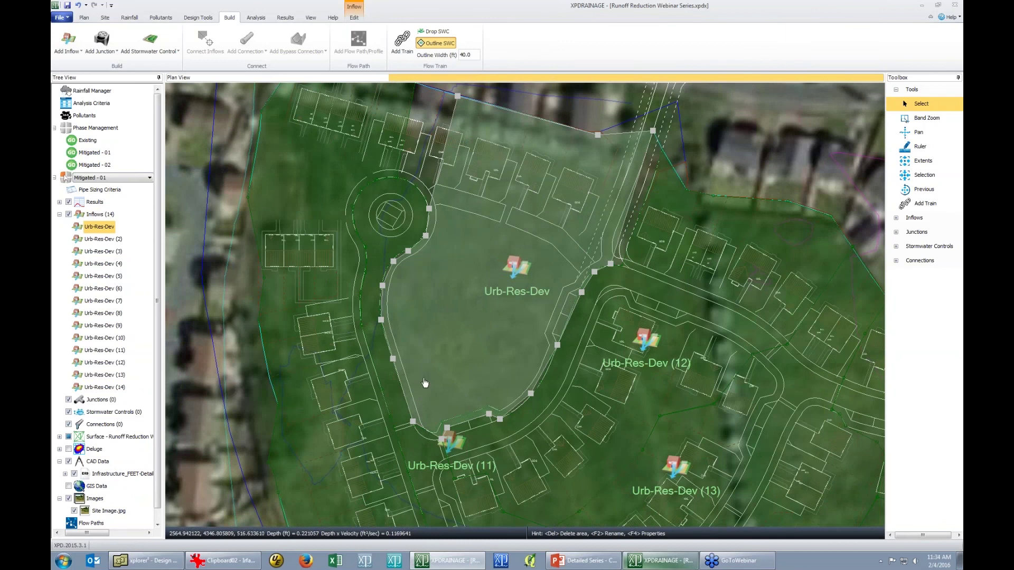
{"action": "left_click", "coordinate": [59, 214]}
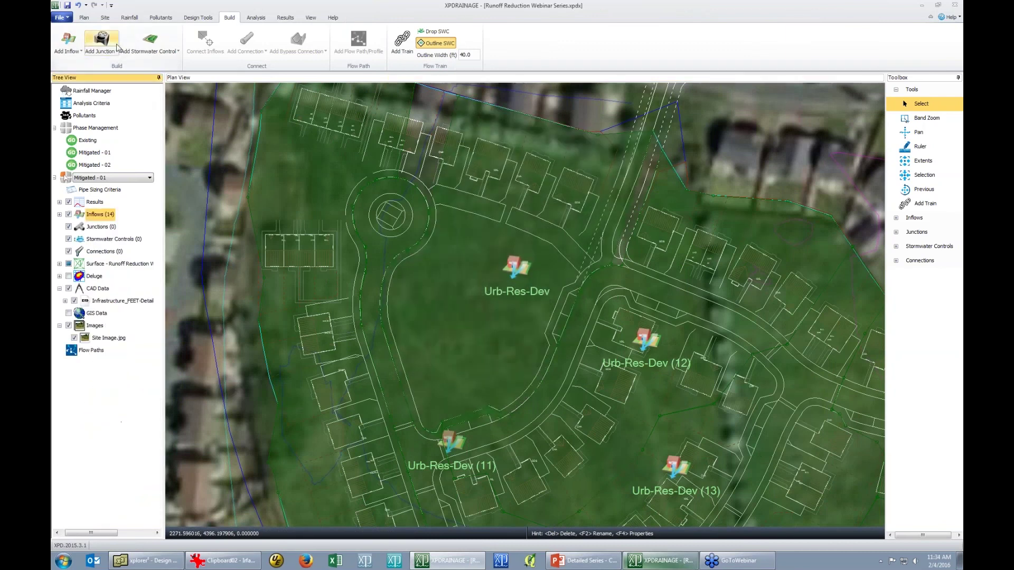
Draw a GreenStreet Bio stormwater control of about 682 ft² inside the southwestern edge of the northern green.
{"action": "left_click", "coordinate": [172, 51]}
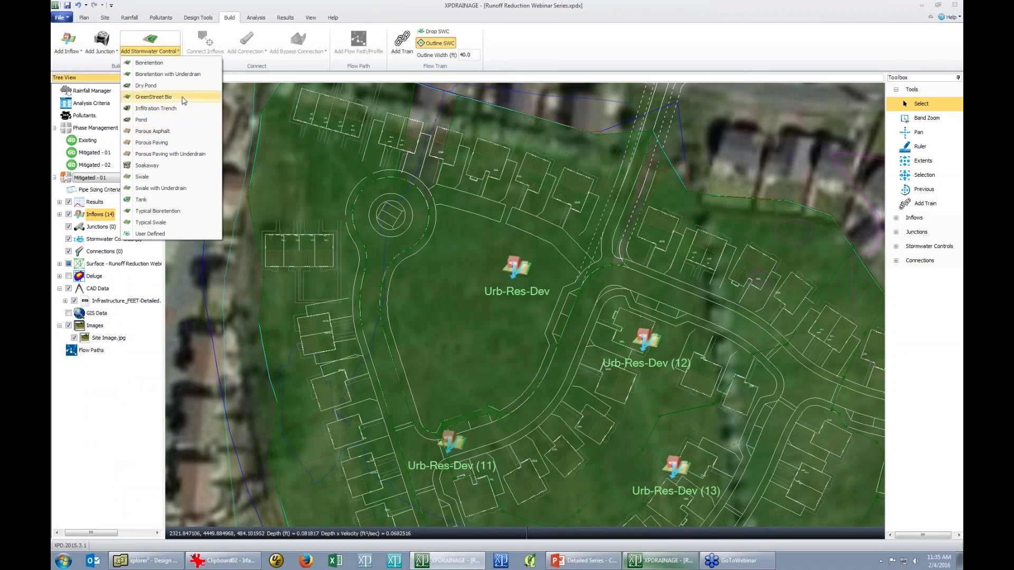
{"action": "left_click", "coordinate": [153, 96]}
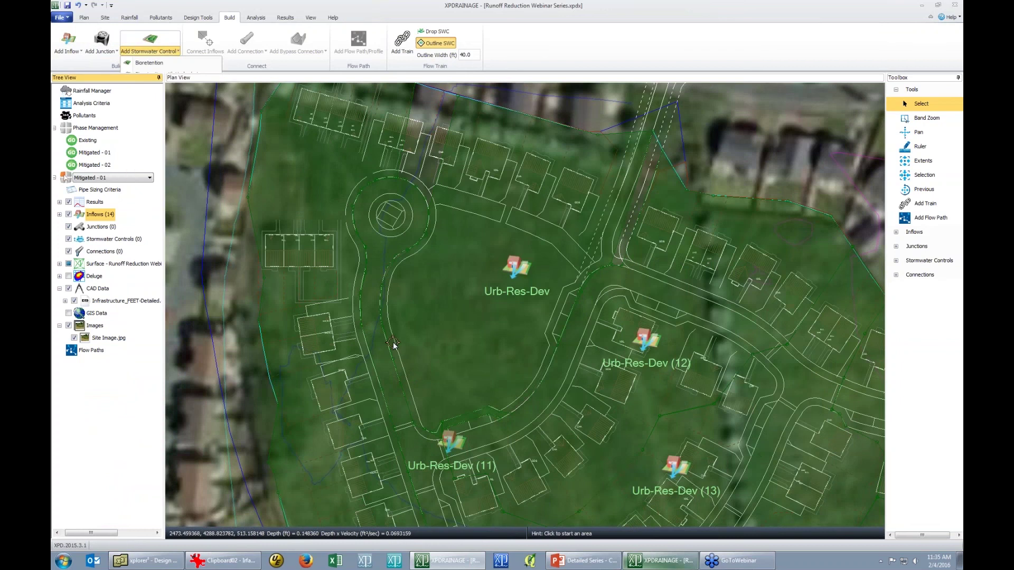
{"action": "left_click", "coordinate": [410, 365]}
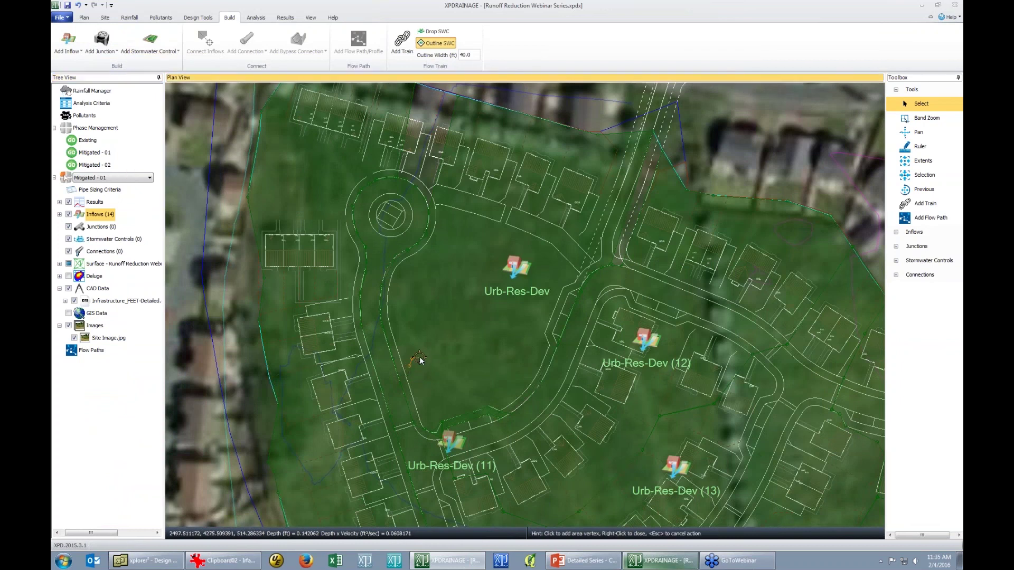
{"action": "left_click", "coordinate": [432, 364]}
{"action": "left_click", "coordinate": [436, 374]}
{"action": "left_click", "coordinate": [436, 386]}
{"action": "left_click", "coordinate": [433, 395]}
{"action": "left_click", "coordinate": [425, 399]}
{"action": "left_click", "coordinate": [416, 395]}
{"action": "right_click", "coordinate": [408, 374]}
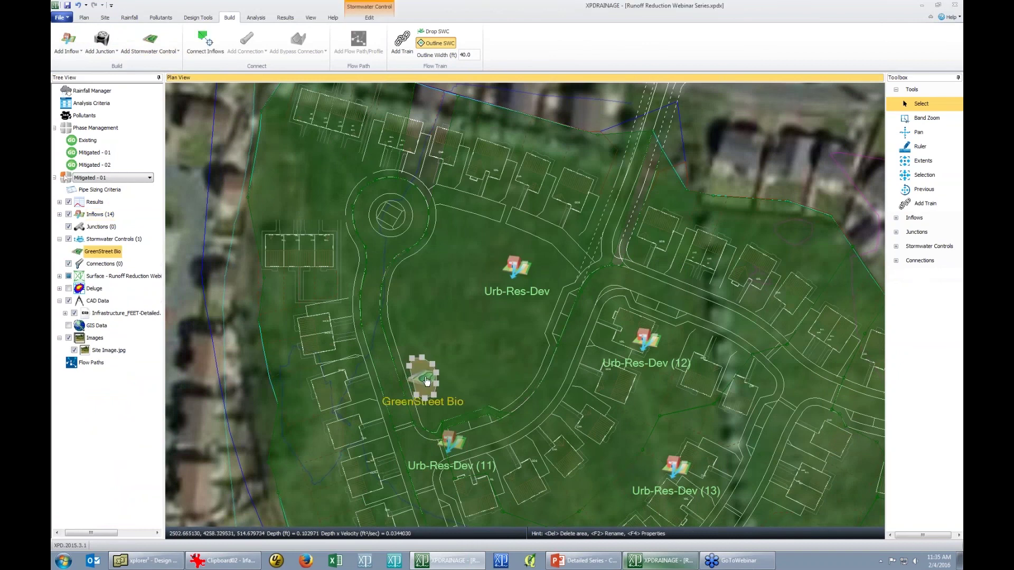
Open the GreenStreet Bio control's properties and view its Bioretention, Example 1, Example 2 and Example 3 images.
{"action": "key", "text": "F4"}
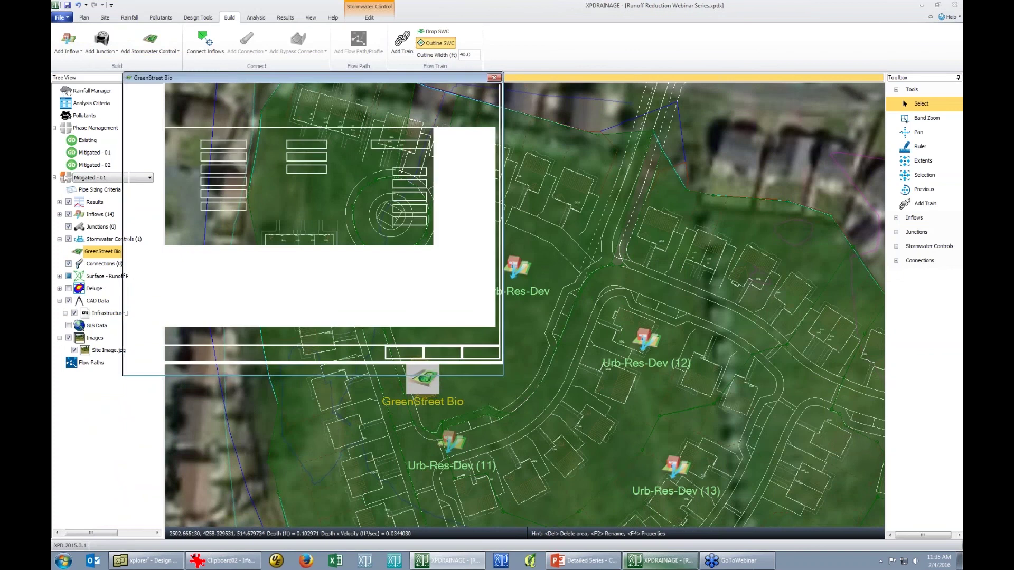
{"action": "left_click_drag", "start_coordinate": [626, 66], "coordinate": [646, 49]}
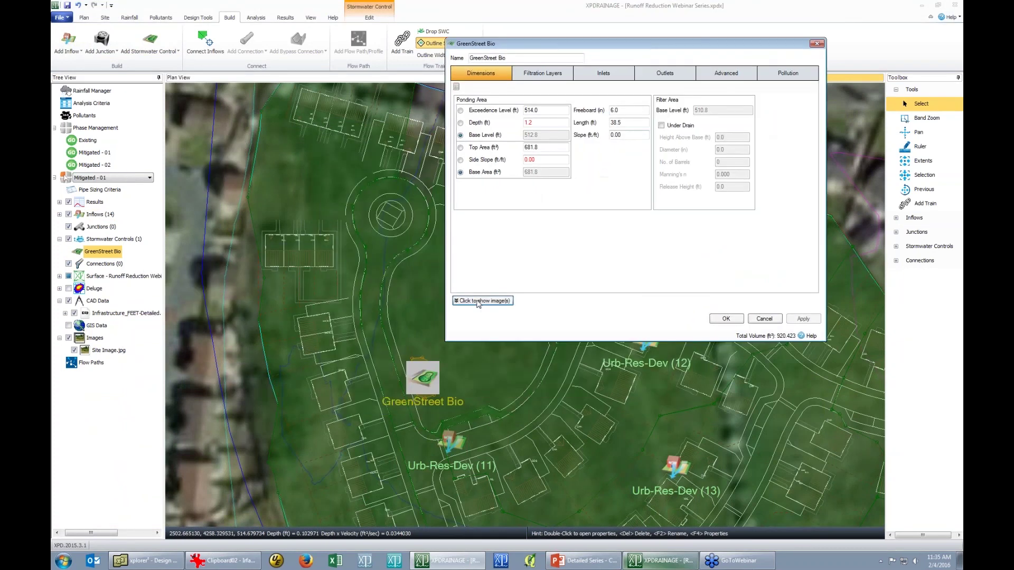
{"action": "left_click", "coordinate": [482, 300]}
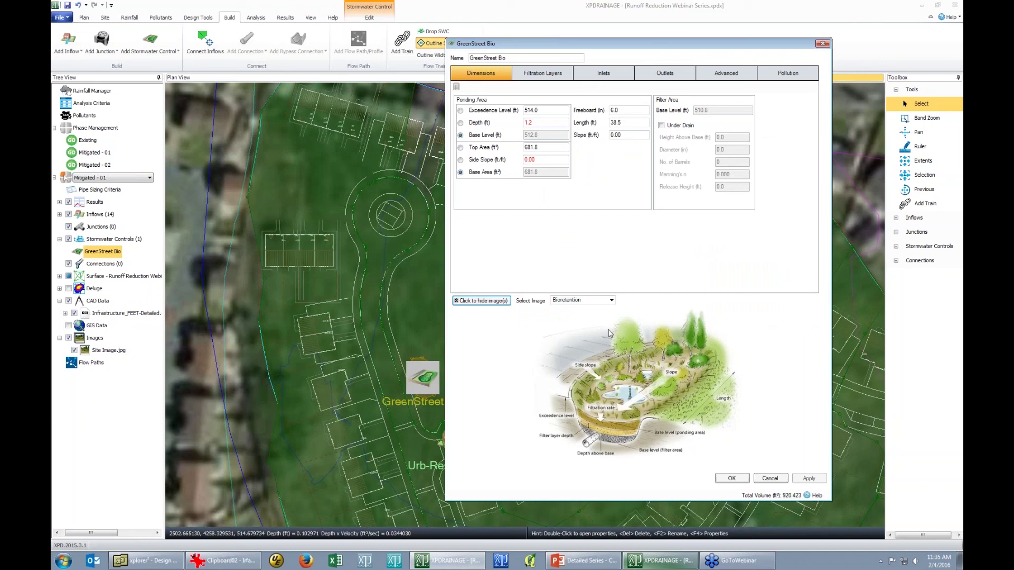
{"action": "left_click", "coordinate": [611, 300]}
{"action": "left_click", "coordinate": [611, 317]}
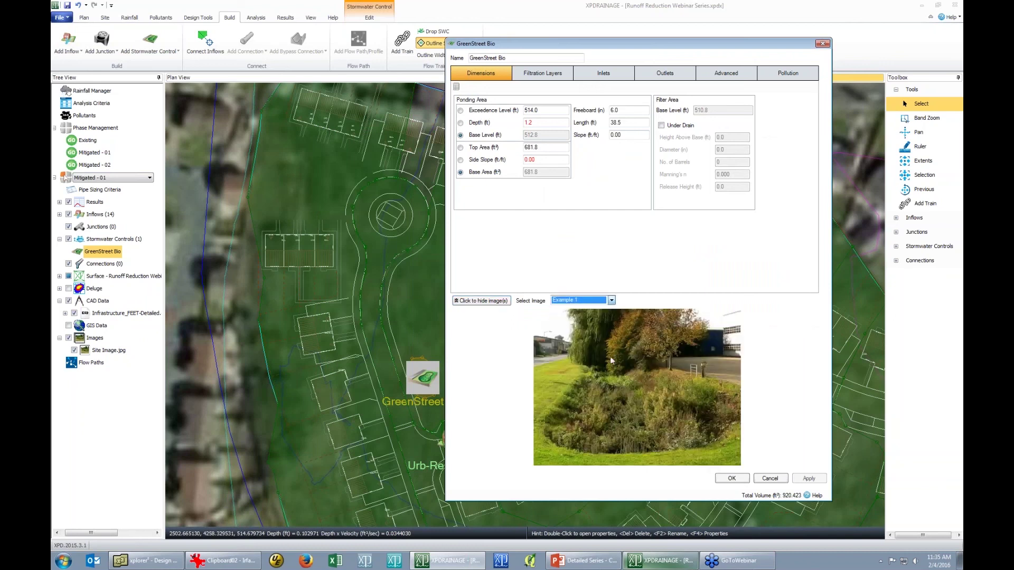
{"action": "left_click", "coordinate": [612, 301]}
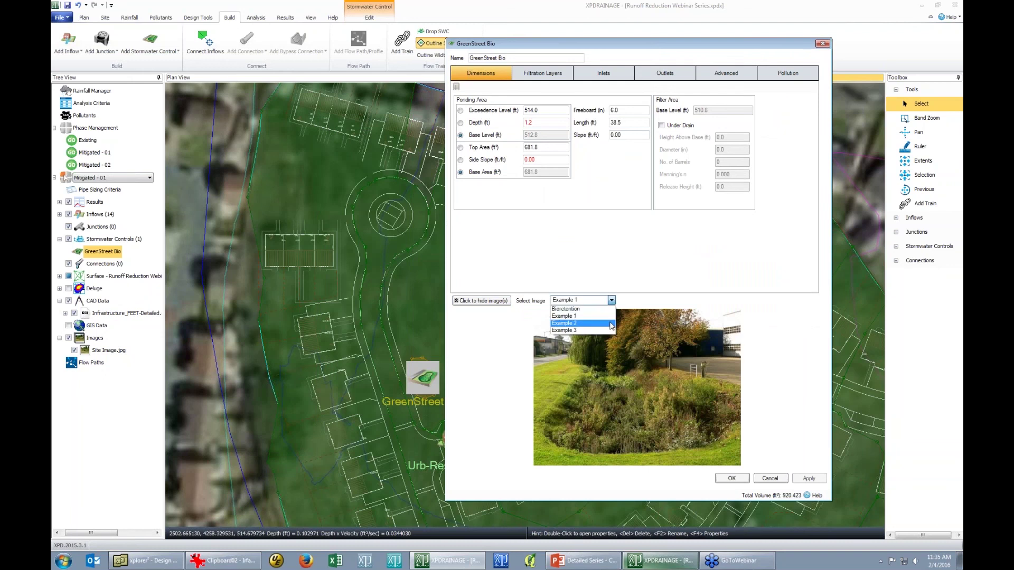
{"action": "left_click", "coordinate": [610, 322]}
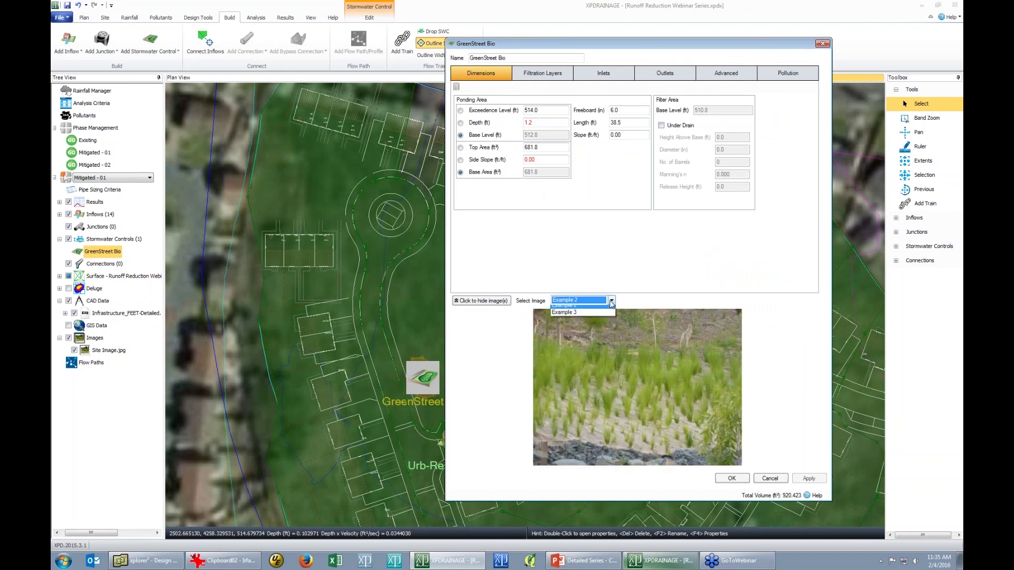
{"action": "left_click", "coordinate": [611, 301]}
{"action": "left_click", "coordinate": [609, 327]}
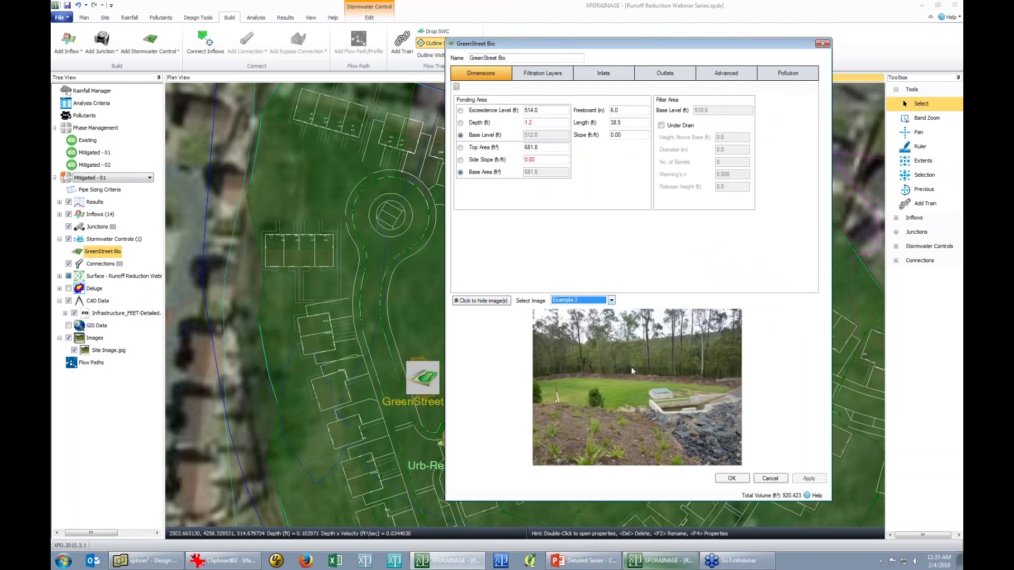
Switch the GreenStreet Bio illustration back to Bioretention, hide the images and move the properties window clear of the control.
{"action": "left_click", "coordinate": [611, 300]}
{"action": "left_click", "coordinate": [565, 308]}
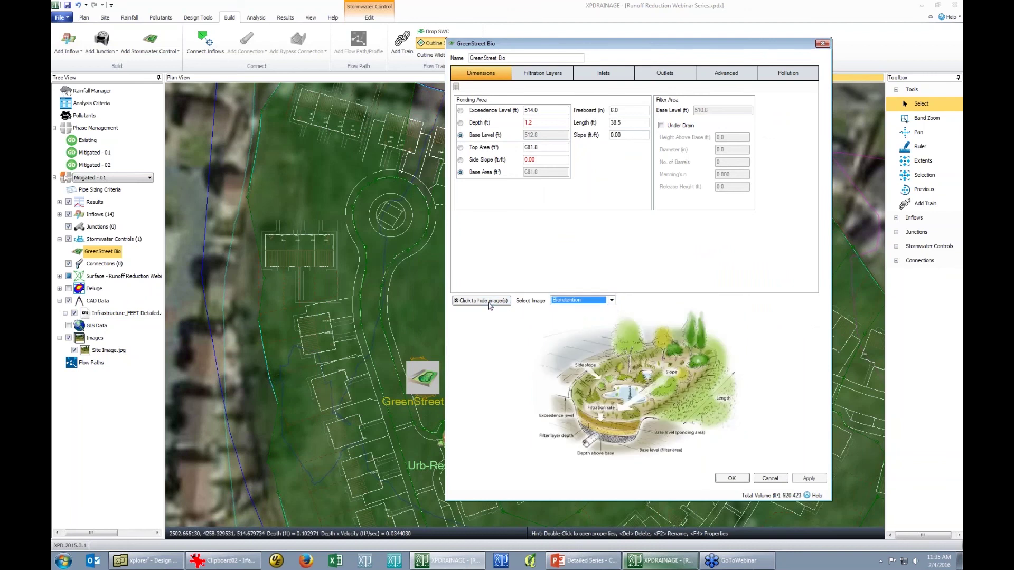
{"action": "left_click", "coordinate": [492, 302]}
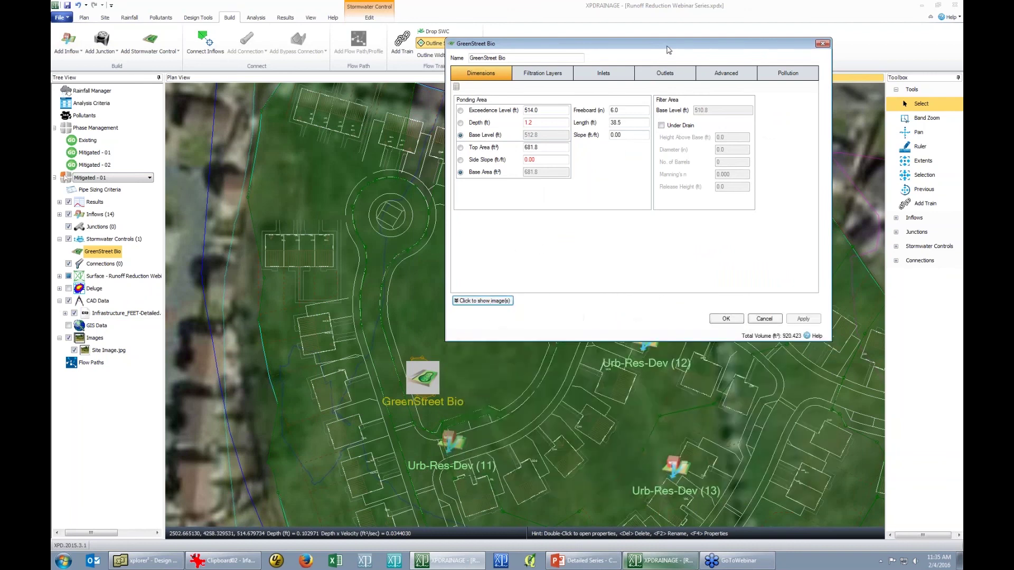
{"action": "left_click_drag", "start_coordinate": [669, 46], "coordinate": [711, 188]}
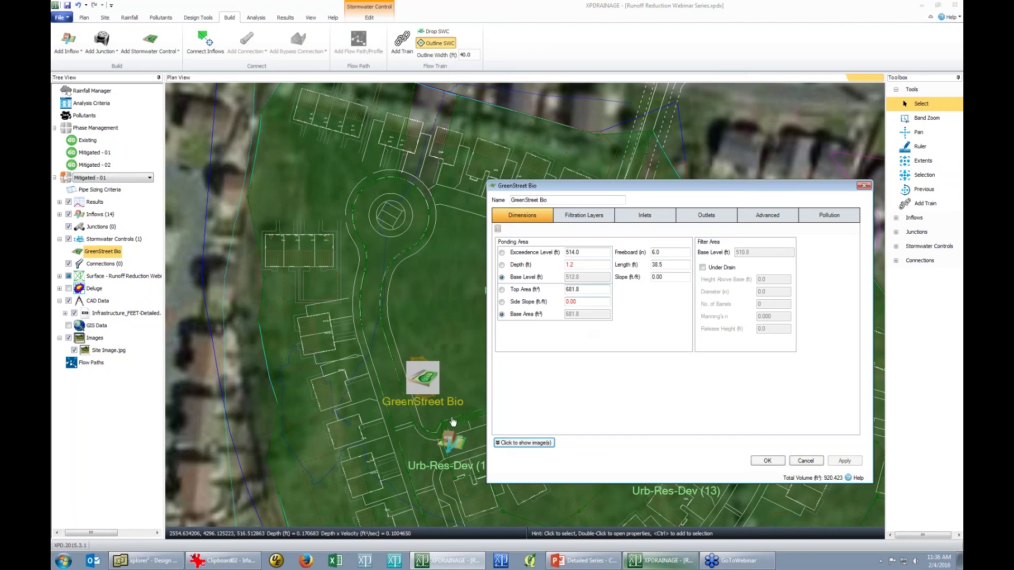
Set the GreenStreet Bio control's top area to 800 ft² and apply the change to its outline.
{"action": "left_click", "coordinate": [461, 388]}
{"action": "scroll", "coordinate": [461, 388], "scroll_direction": "up", "scroll_amount": 5}
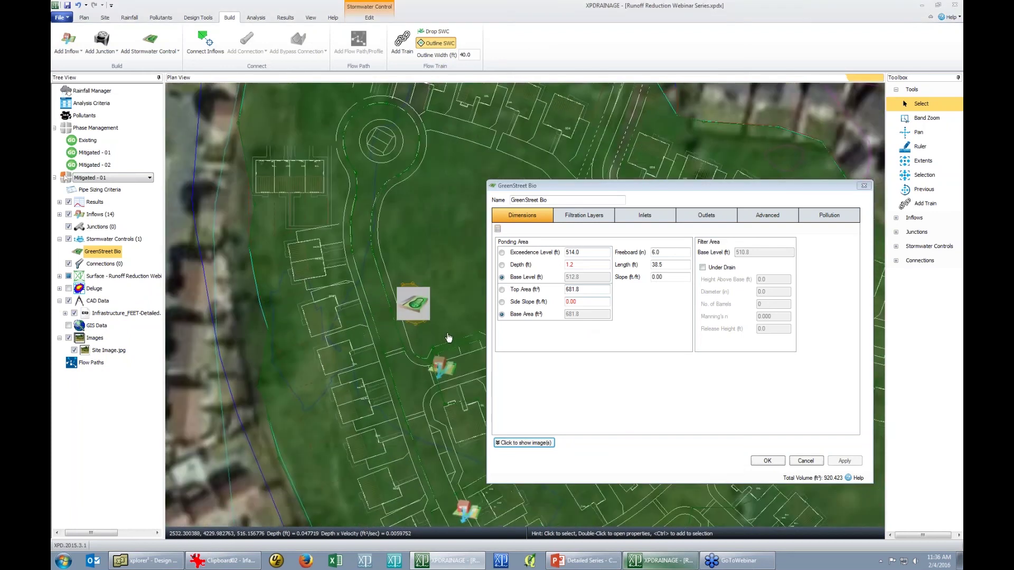
{"action": "scroll", "coordinate": [427, 316], "scroll_direction": "up", "scroll_amount": 1}
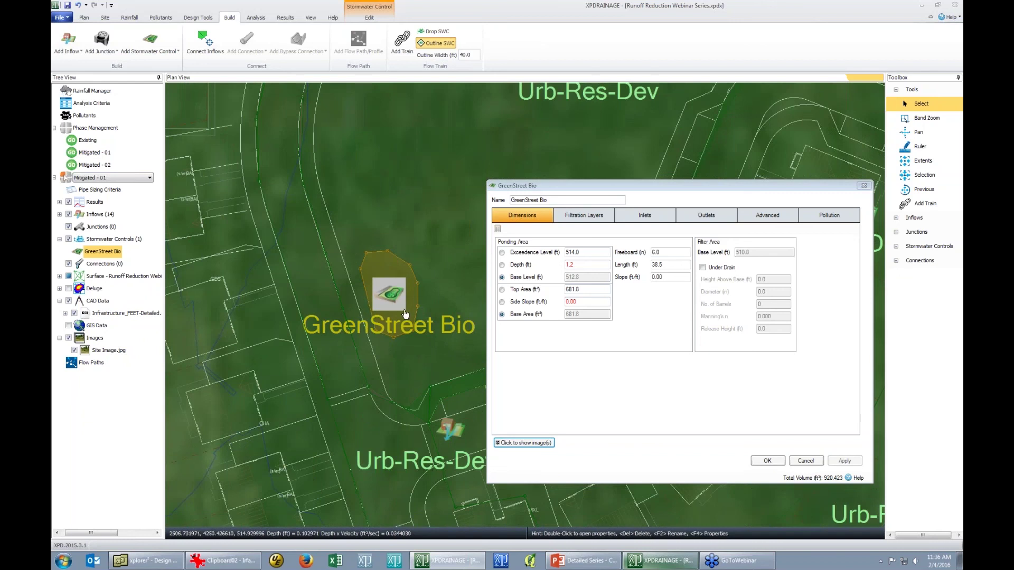
{"action": "scroll", "coordinate": [405, 314], "scroll_direction": "up", "scroll_amount": 1}
{"action": "left_click", "coordinate": [431, 160]}
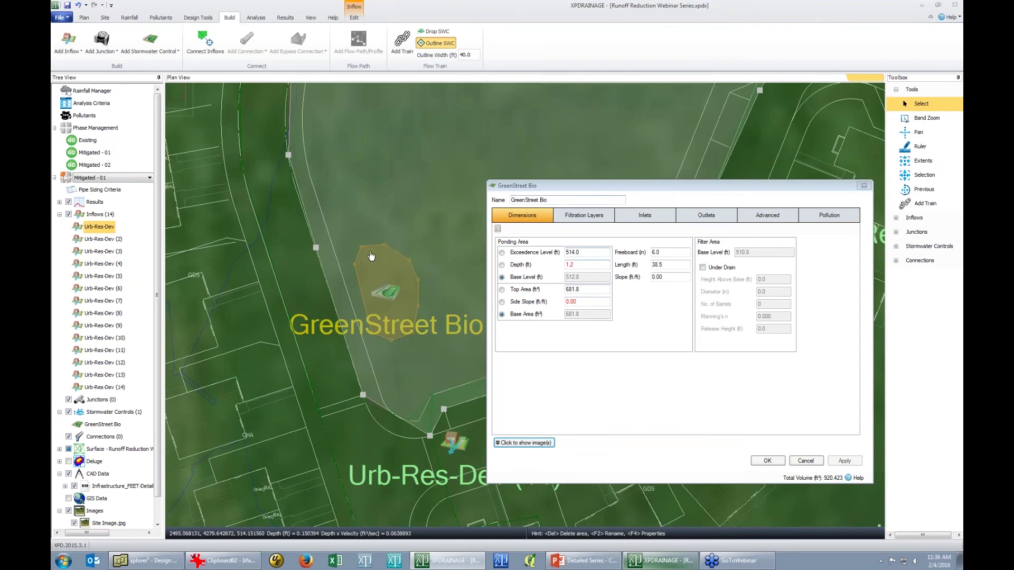
{"action": "left_click", "coordinate": [393, 275]}
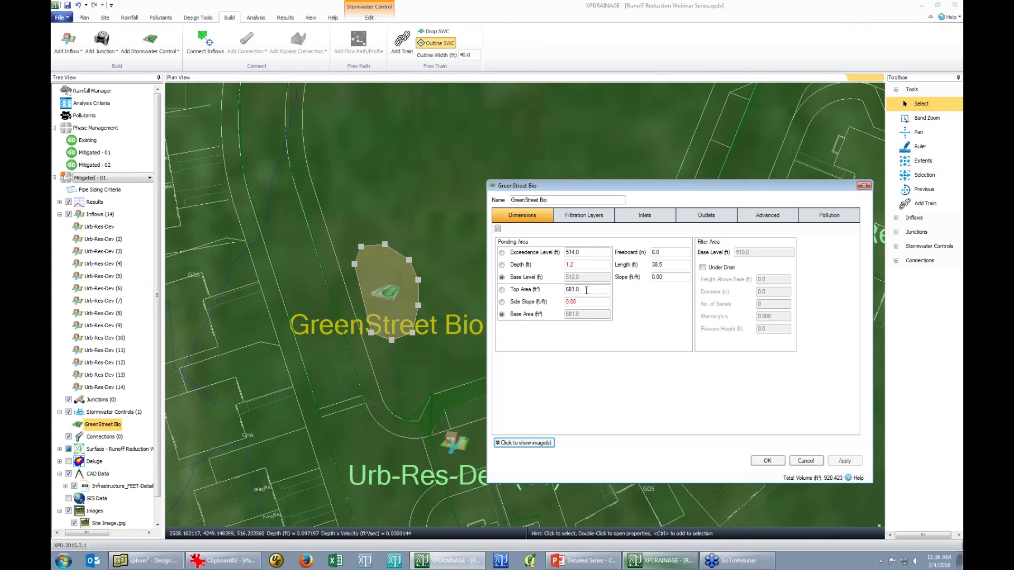
{"action": "left_click", "coordinate": [598, 292]}
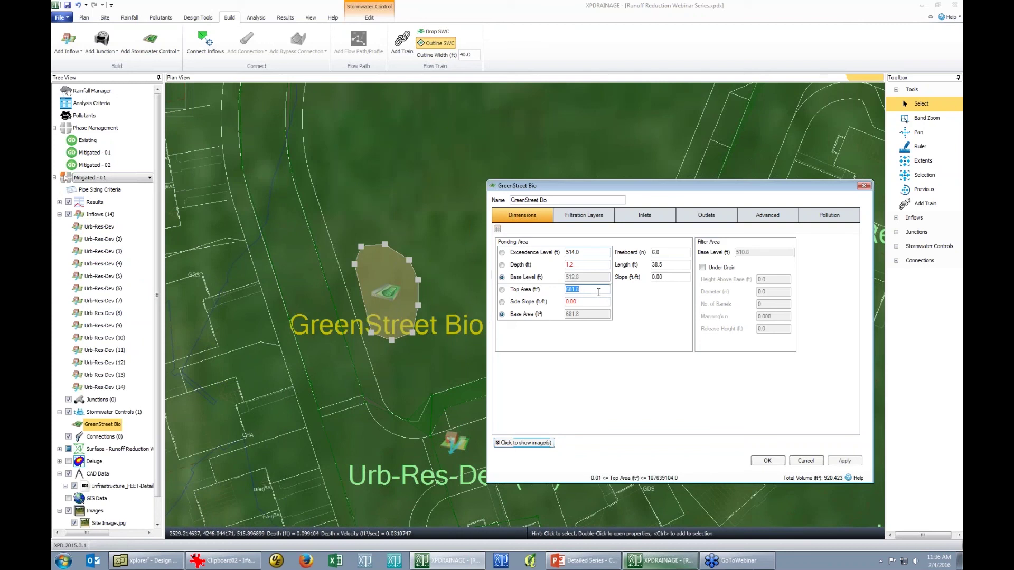
{"action": "type", "text": "800"}
{"action": "key", "text": "Tab"}
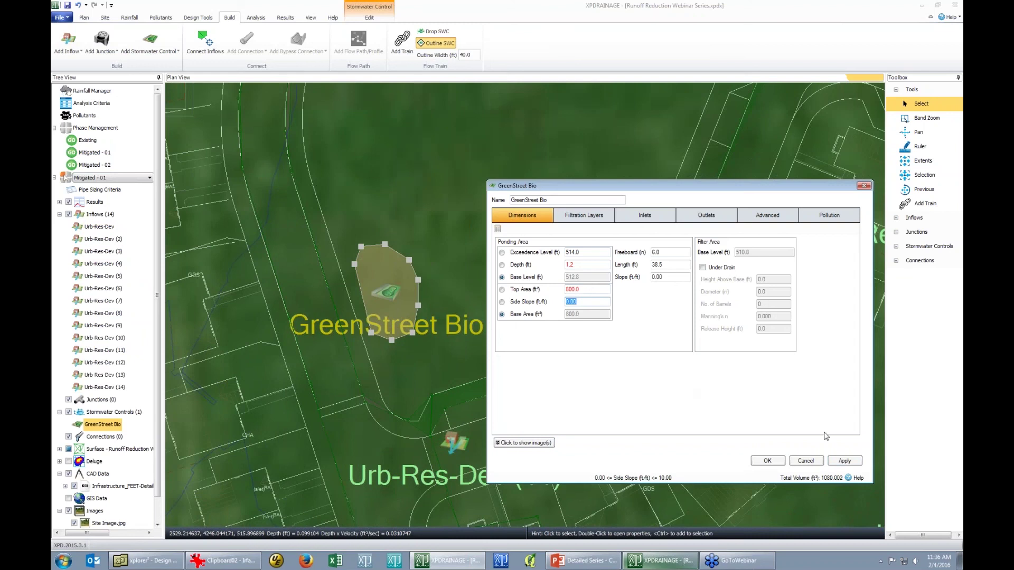
{"action": "left_click", "coordinate": [844, 461]}
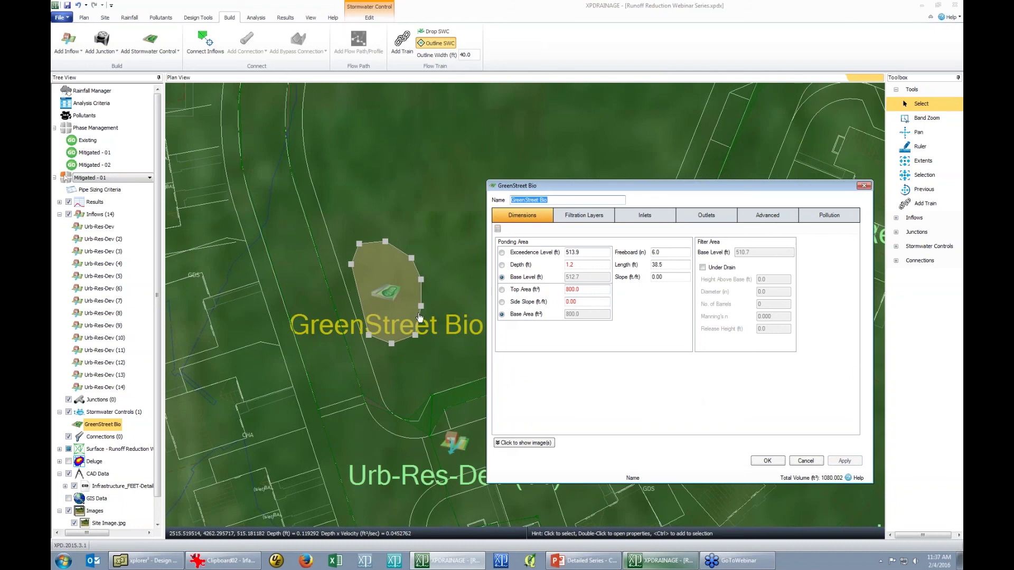
Review the GreenStreet Bio control's filtration layers, inlets and outlets, and close its properties.
{"action": "left_click", "coordinate": [598, 216]}
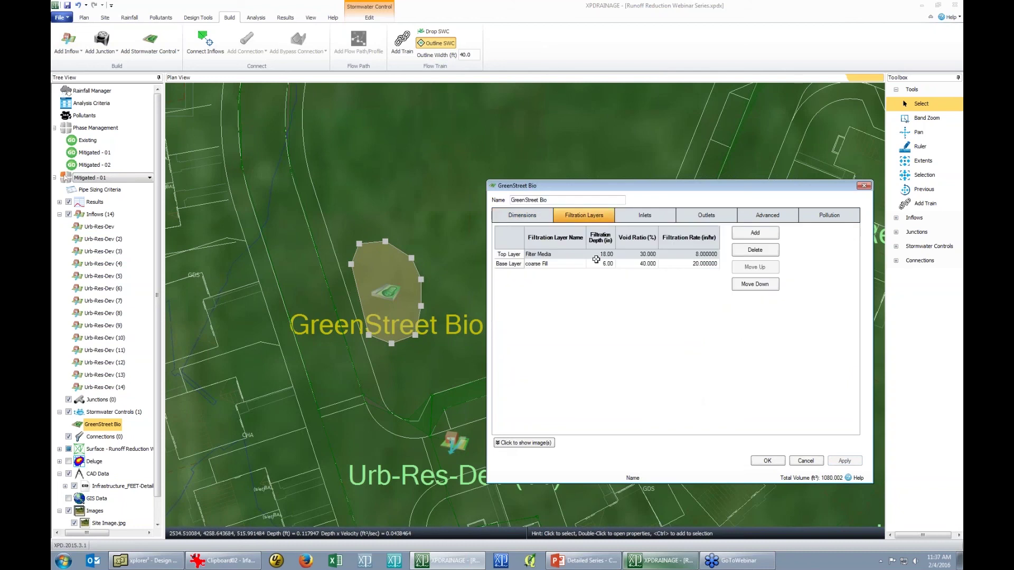
{"action": "left_click", "coordinate": [657, 222]}
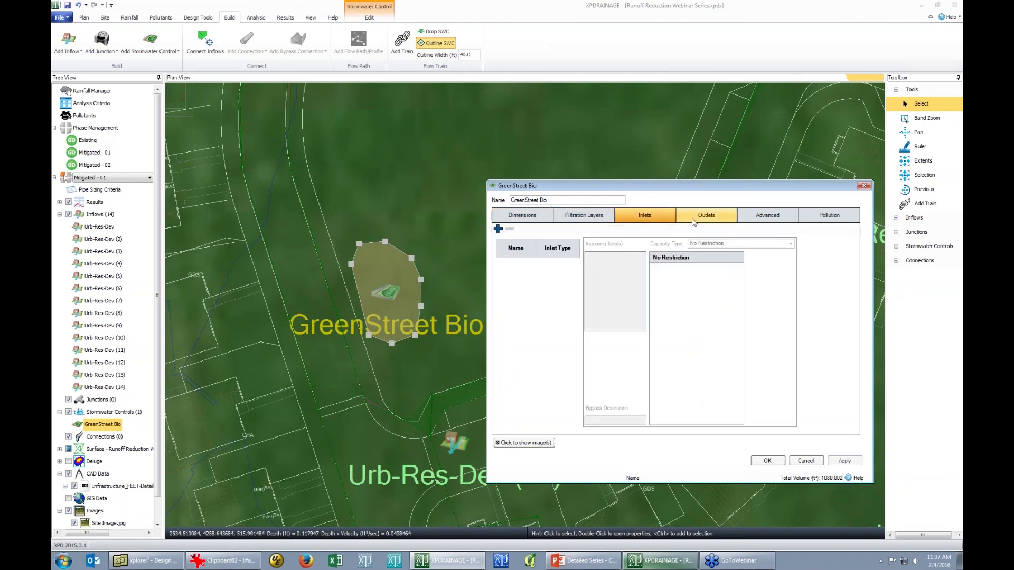
{"action": "left_click", "coordinate": [710, 217]}
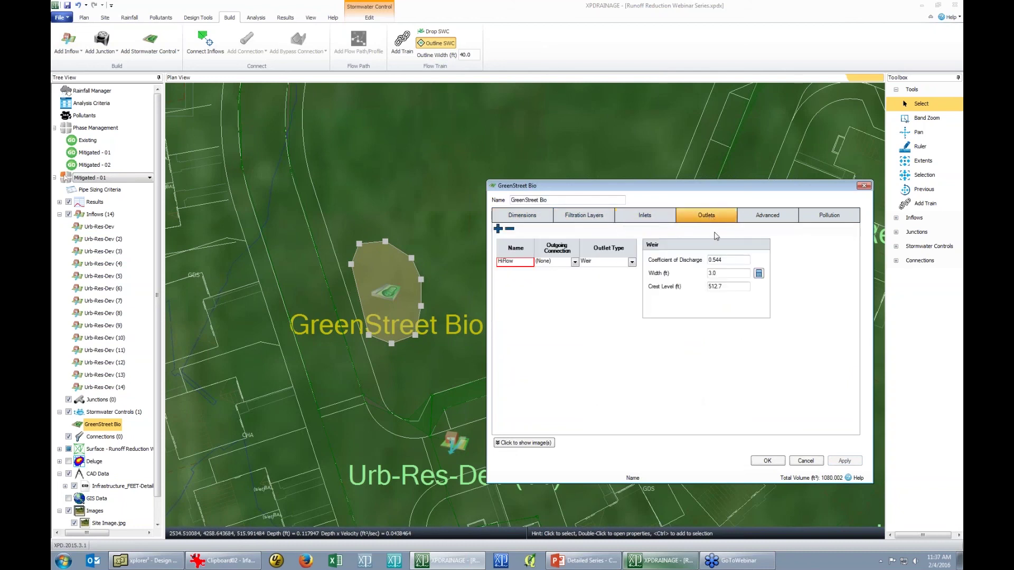
{"action": "left_click", "coordinate": [807, 462]}
Connect the Urb-Res-Dev inflow area on the northern green to the upper part of the GreenStreet Bio control.
{"action": "left_click", "coordinate": [473, 226]}
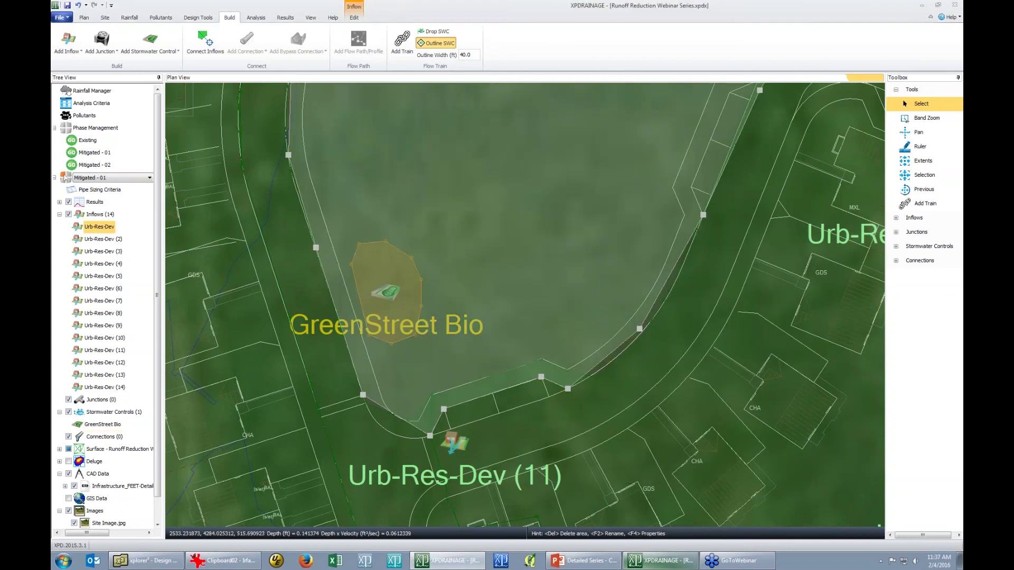
{"action": "scroll", "coordinate": [475, 224], "scroll_direction": "down", "scroll_amount": 1}
{"action": "scroll", "coordinate": [642, 281], "scroll_direction": "down", "scroll_amount": 1}
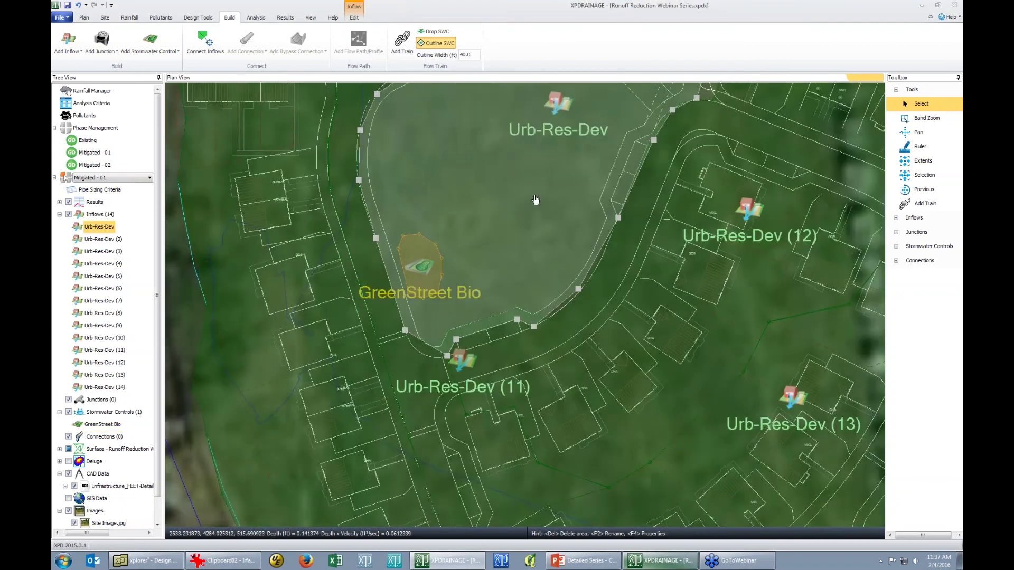
{"action": "right_click", "coordinate": [525, 233]}
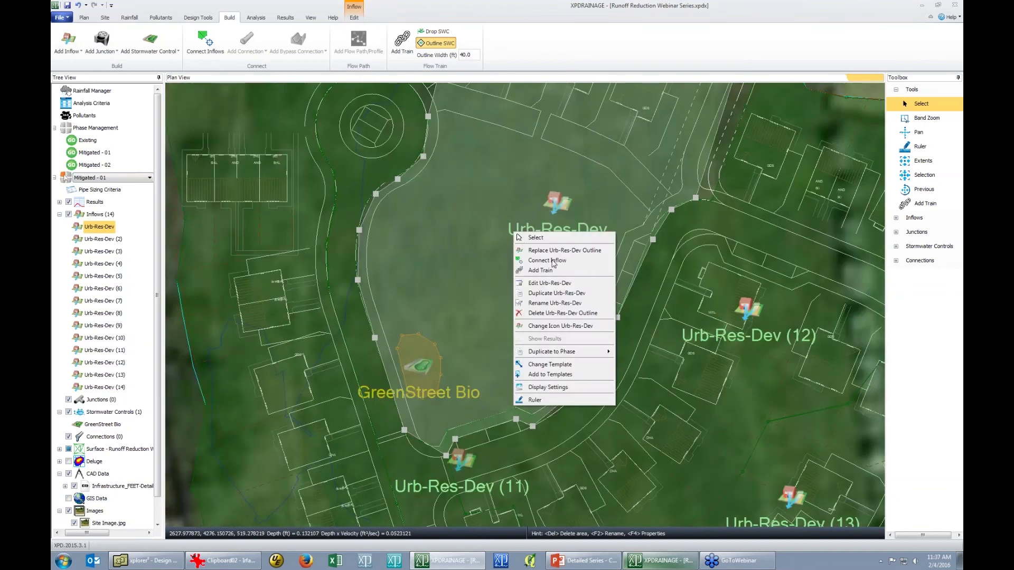
{"action": "key", "text": "Escape"}
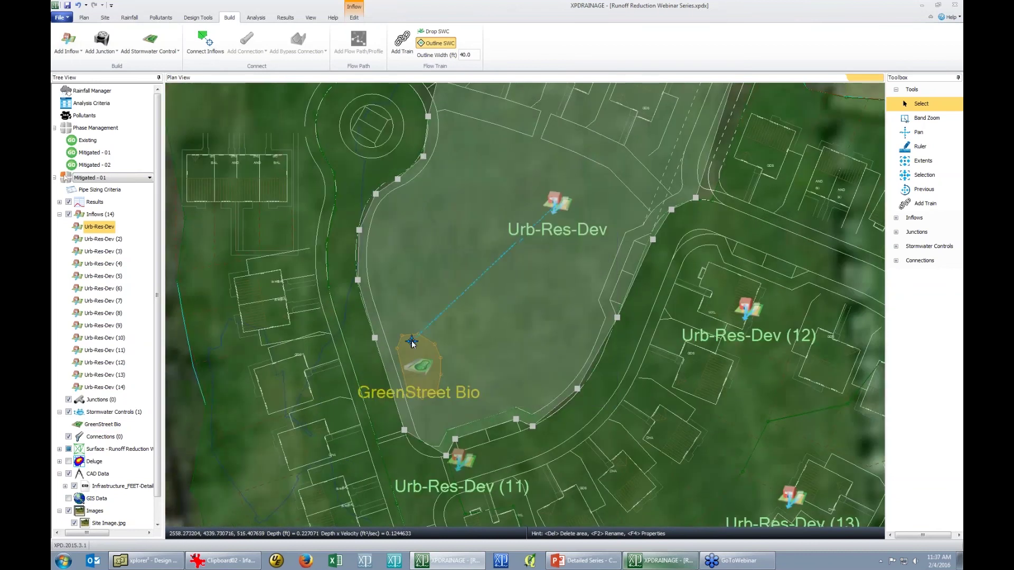
{"action": "left_click", "coordinate": [412, 344]}
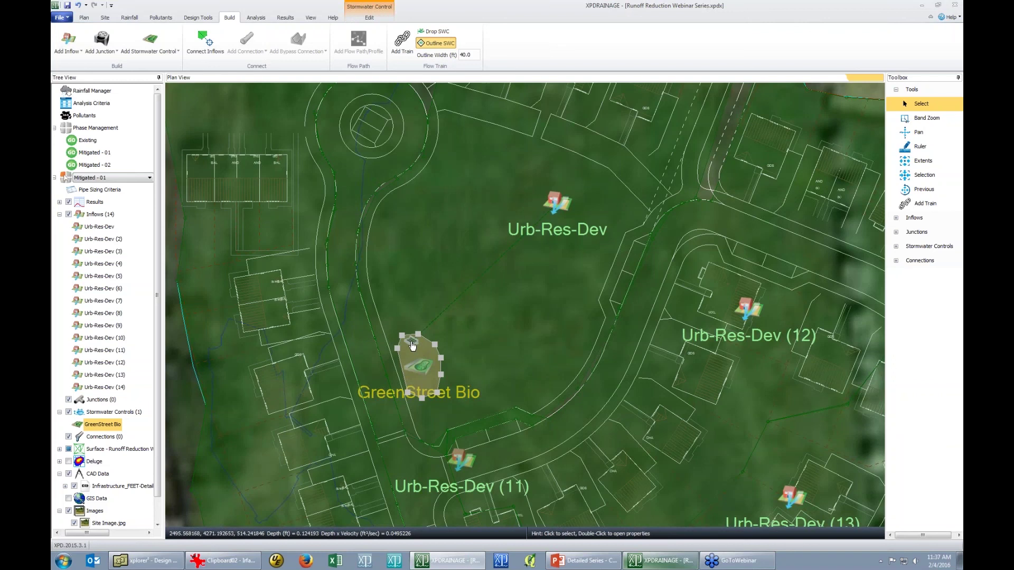
Change the GreenStreet Bio control's inlet type to Lateral Inflow, apply it and close the properties.
{"action": "double_click", "coordinate": [411, 344]}
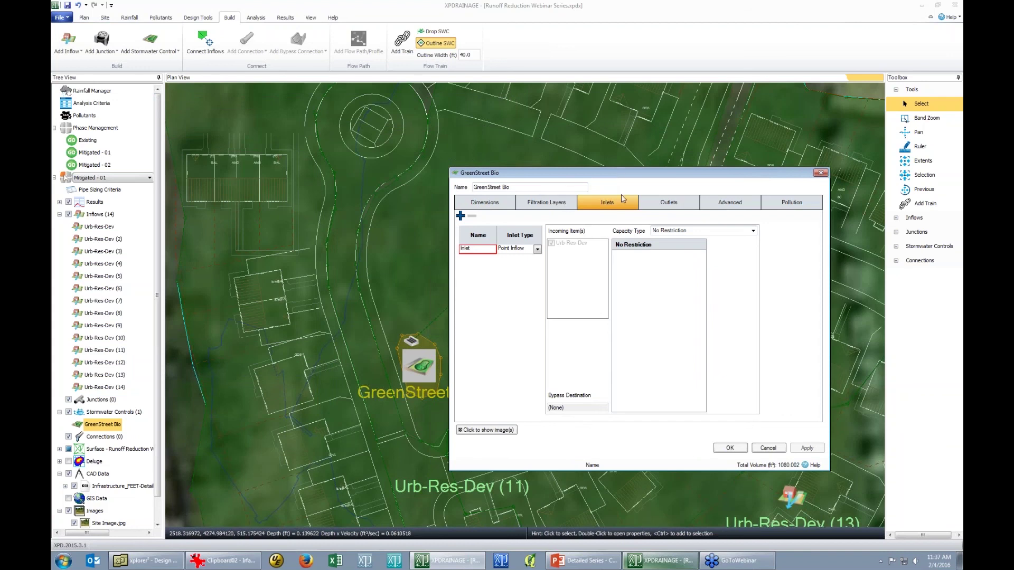
{"action": "left_click_drag", "start_coordinate": [622, 175], "coordinate": [736, 253]}
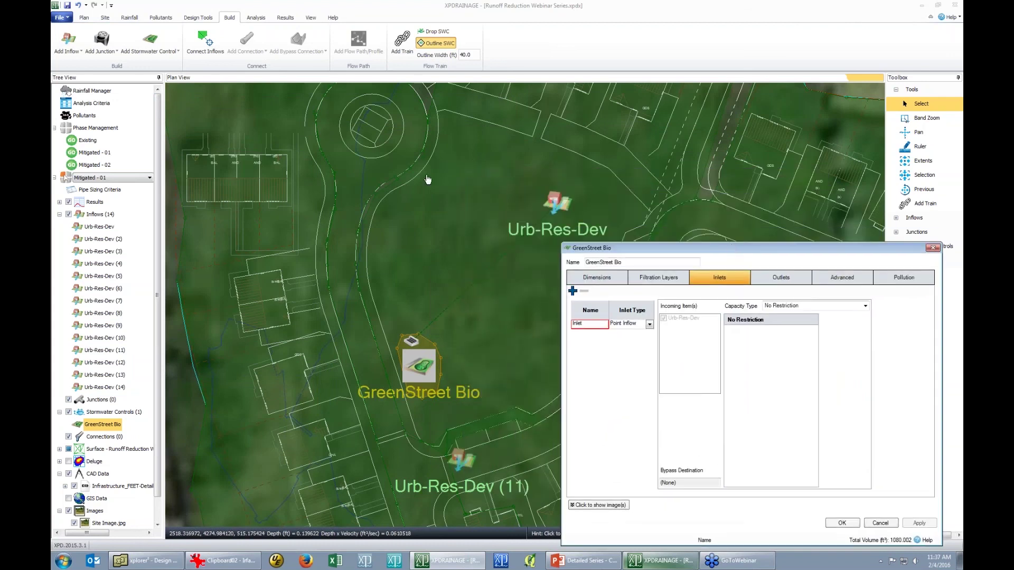
{"action": "left_click", "coordinate": [415, 233]}
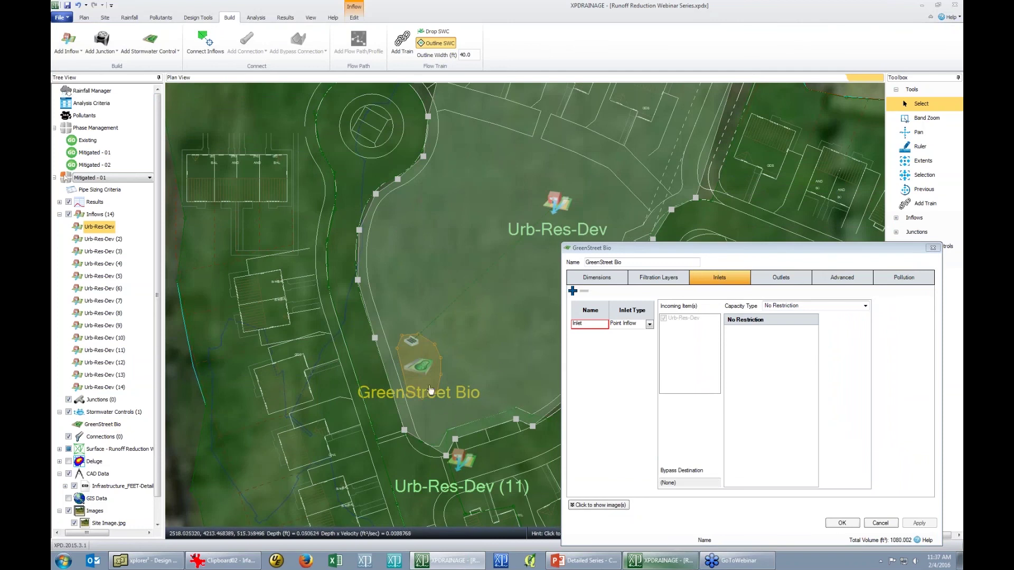
{"action": "left_click", "coordinate": [650, 324]}
{"action": "left_click", "coordinate": [631, 338]}
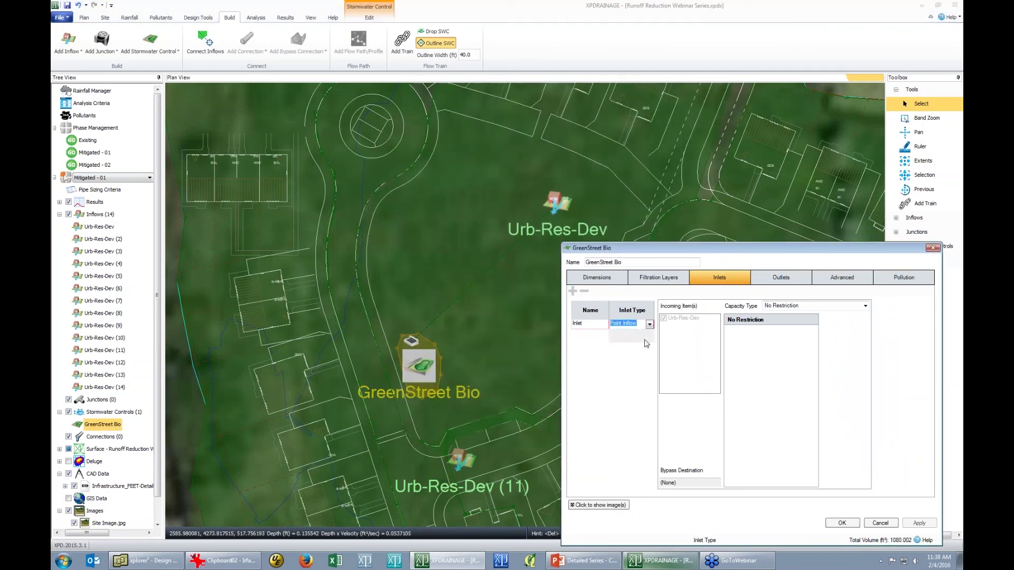
{"action": "left_click_drag", "start_coordinate": [697, 253], "coordinate": [629, 134]}
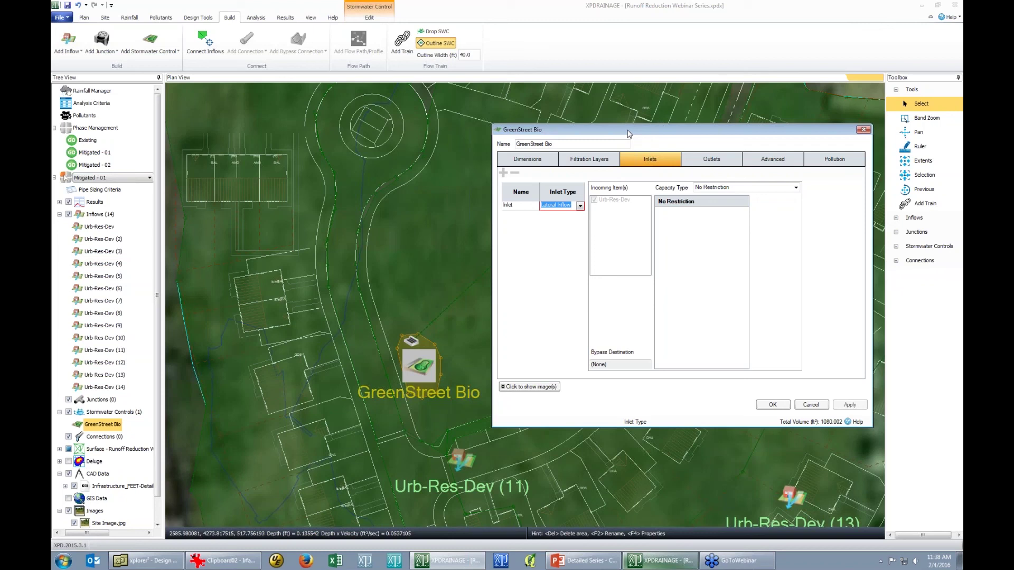
{"action": "left_click", "coordinate": [560, 207]}
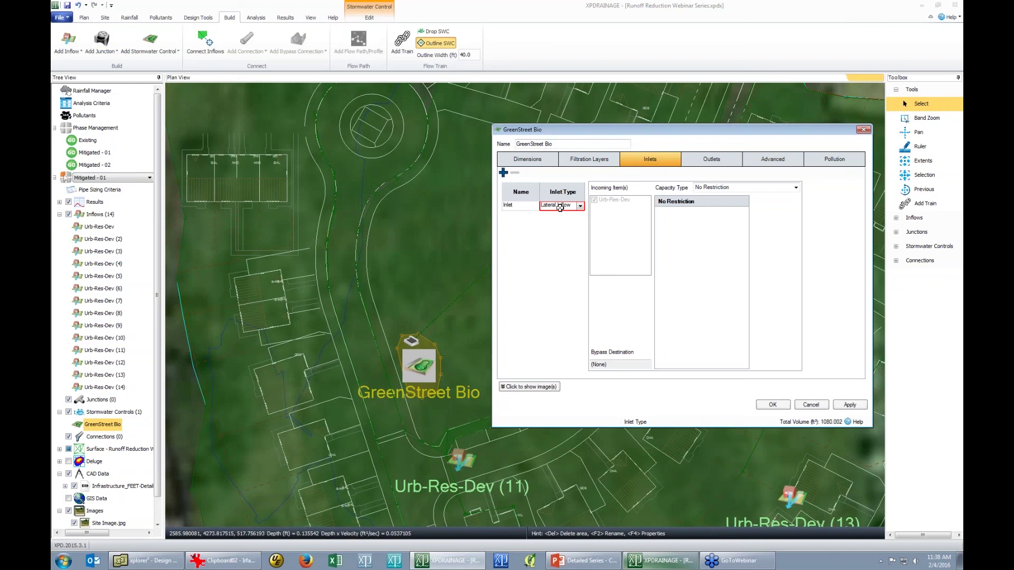
{"action": "left_click", "coordinate": [855, 405]}
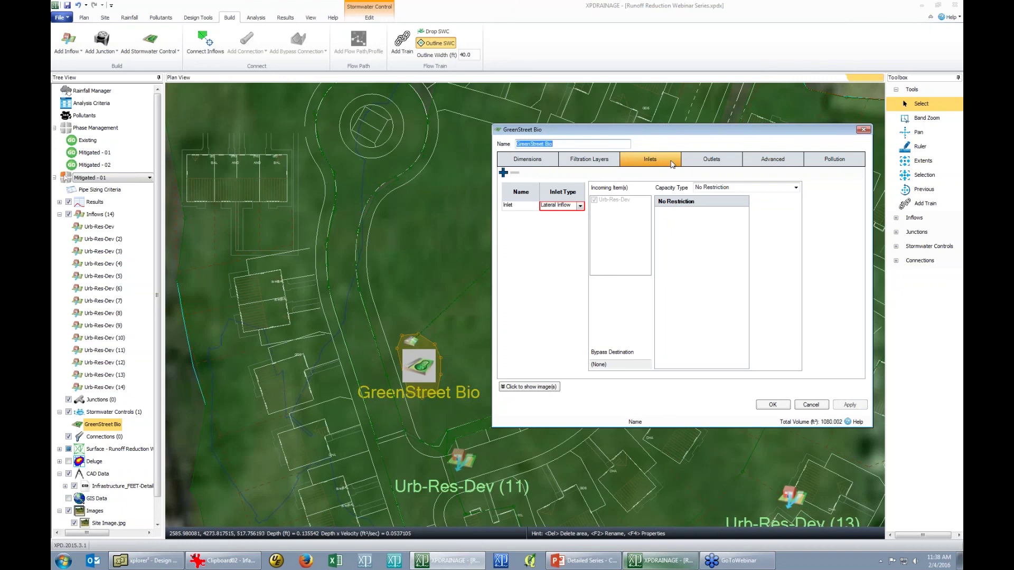
{"action": "left_click", "coordinate": [774, 405]}
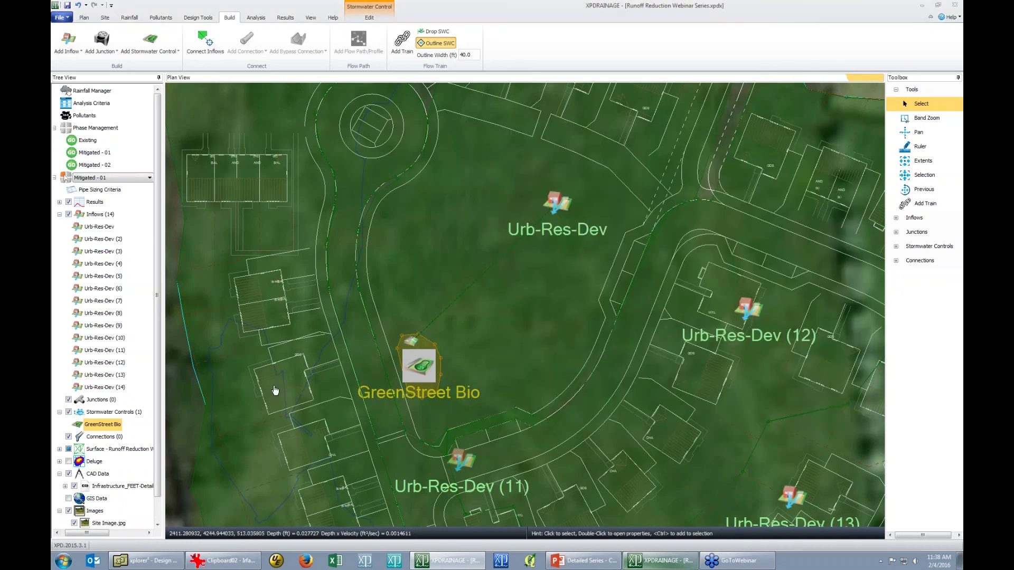
Hide all inflows of the Mitigated - 01 phase in the plan and bring the road south of GreenStreet Bio into view.
{"action": "left_click", "coordinate": [68, 215]}
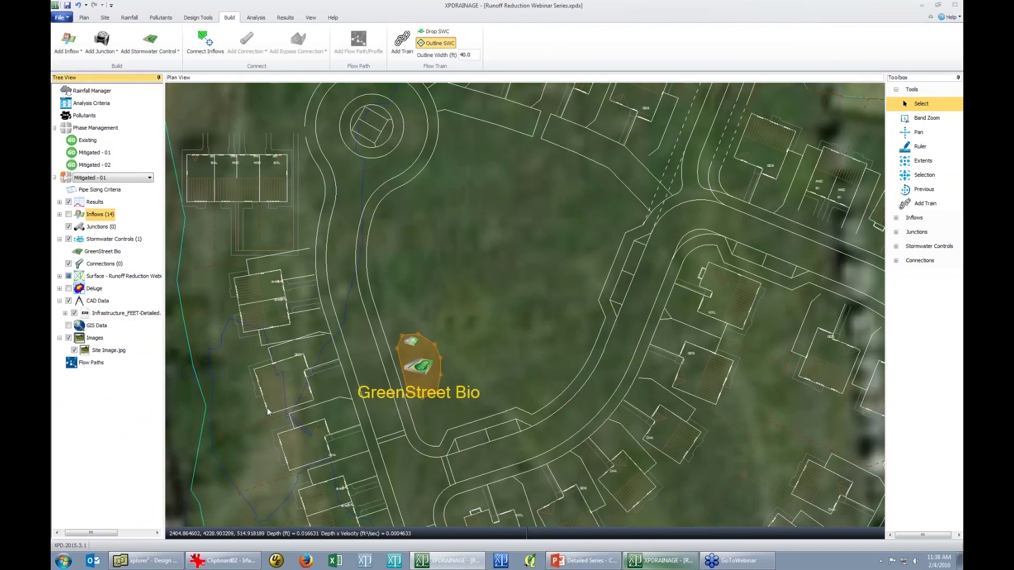
{"action": "scroll", "coordinate": [284, 335], "scroll_direction": "up", "scroll_amount": 1}
{"action": "scroll", "coordinate": [284, 335], "scroll_direction": "down", "scroll_amount": 3}
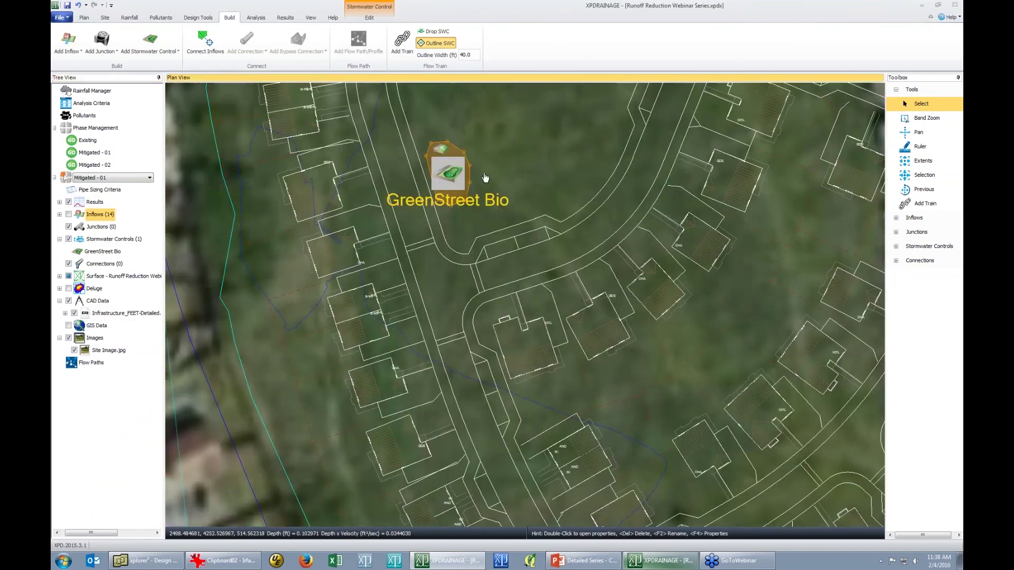
{"action": "left_click", "coordinate": [454, 156]}
{"action": "left_click", "coordinate": [444, 284]}
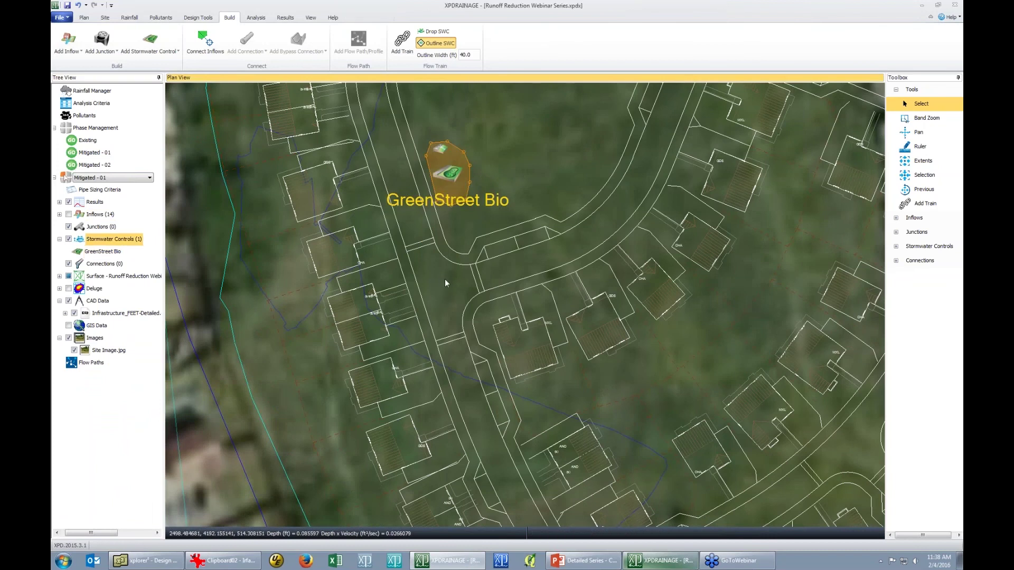
Place a Typical MH junction at the road intersection just south of the GreenStreet Bio control.
{"action": "left_click", "coordinate": [112, 51]}
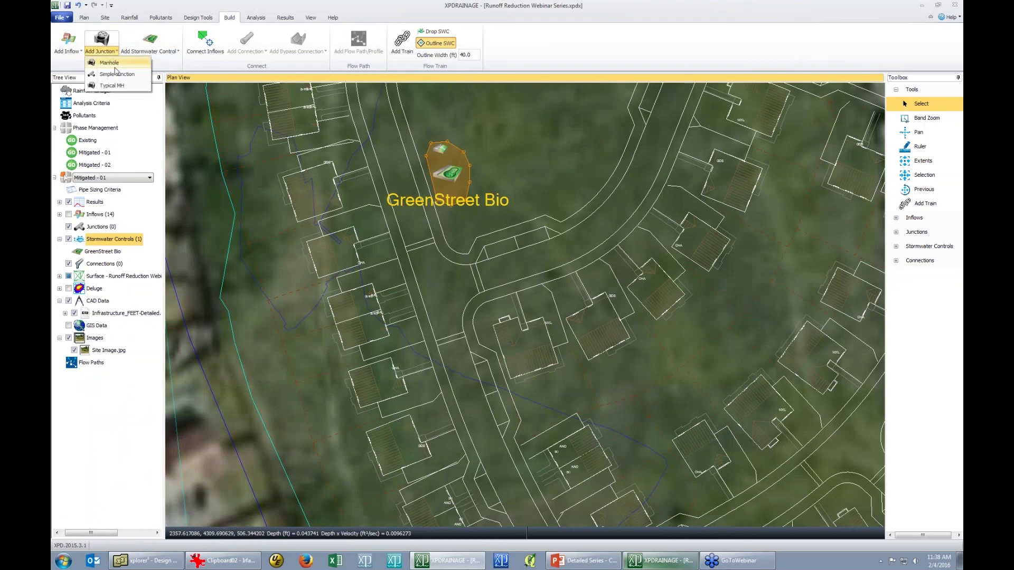
{"action": "left_click", "coordinate": [117, 77]}
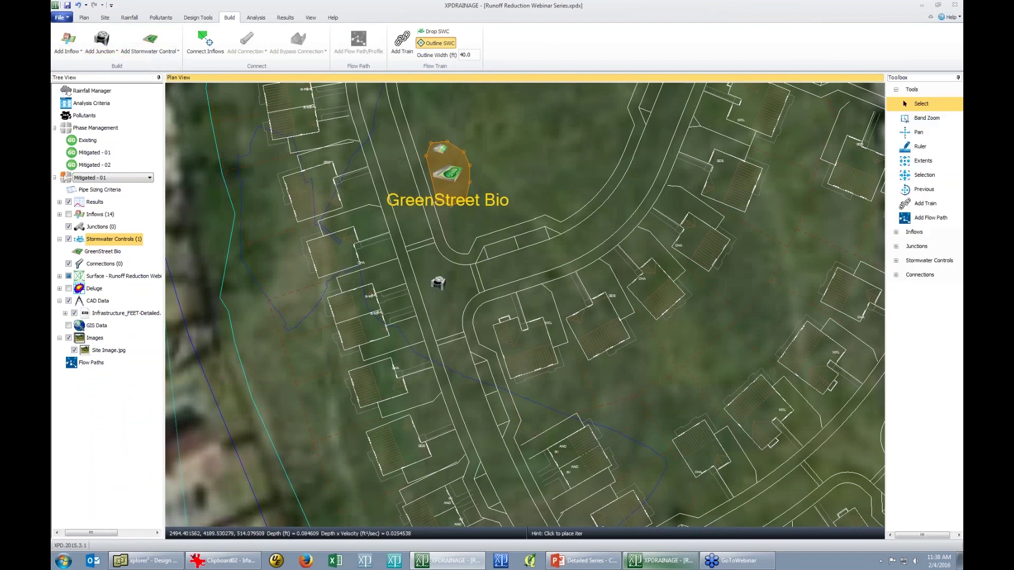
{"action": "left_click", "coordinate": [452, 294]}
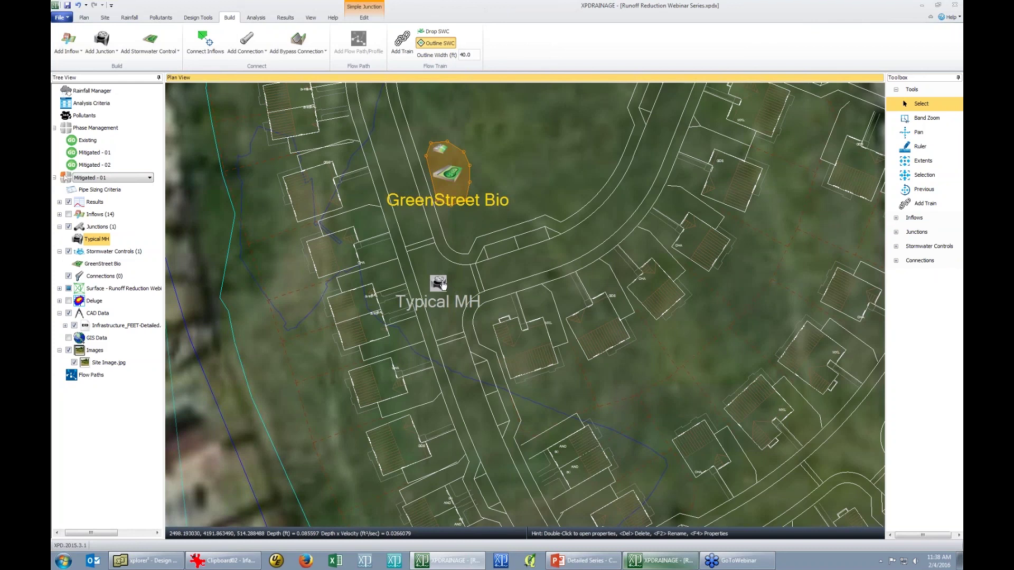
Review the Typical MH junction's cover level and other dimensions, and close its properties without changing any values.
{"action": "double_click", "coordinate": [442, 288]}
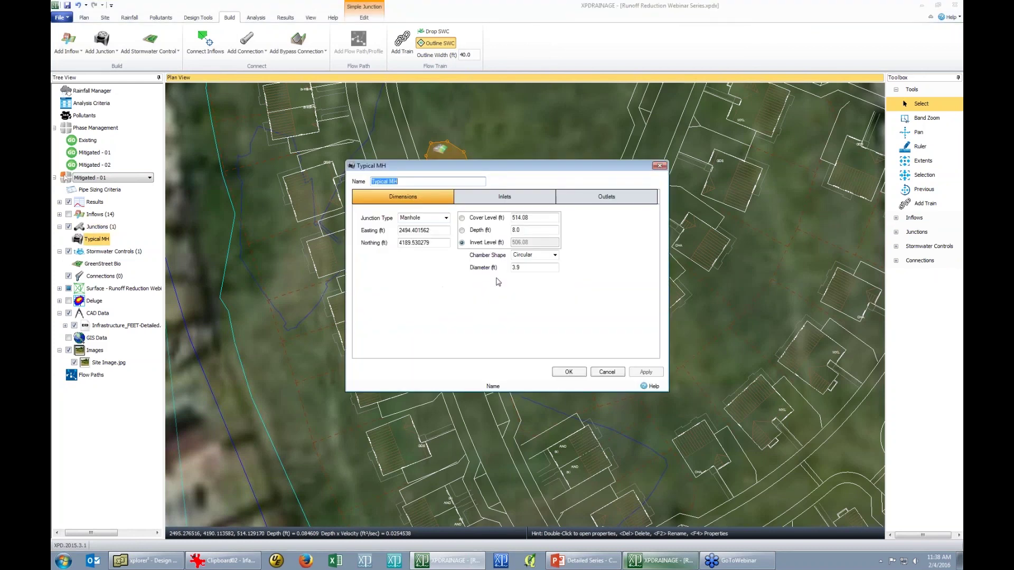
{"action": "left_click", "coordinate": [534, 218]}
{"action": "left_click", "coordinate": [535, 217]}
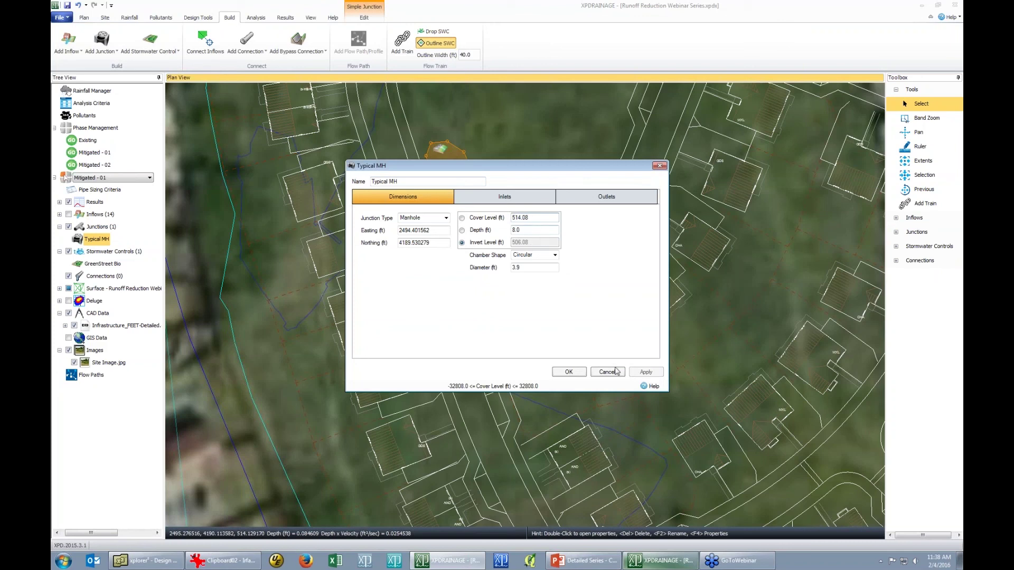
{"action": "left_click", "coordinate": [581, 374]}
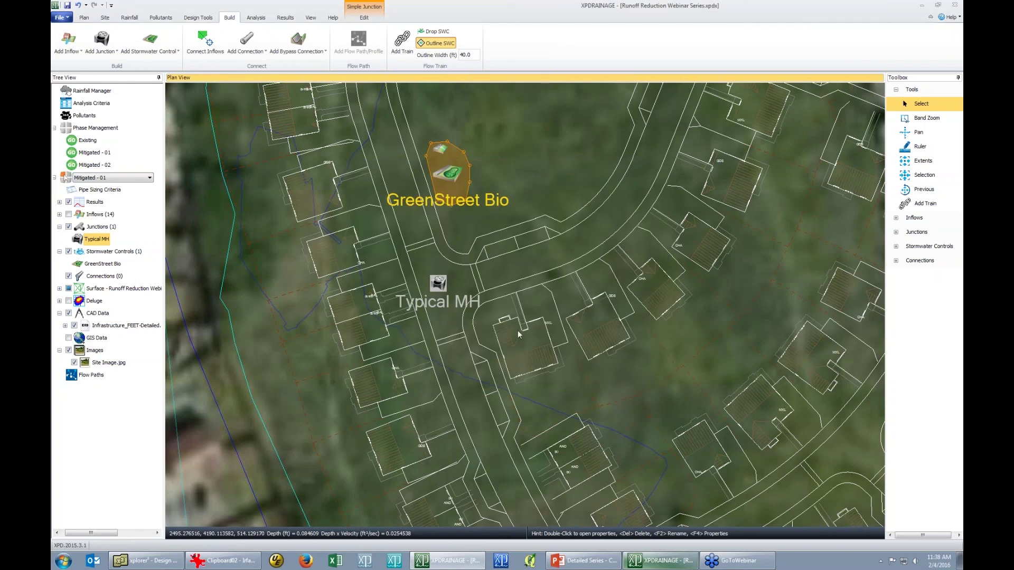
Connect the GreenStreet Bio control to the Typical MH junction's inlet with a 12in PVC connection.
{"action": "left_click", "coordinate": [452, 199]}
{"action": "right_click", "coordinate": [452, 200]}
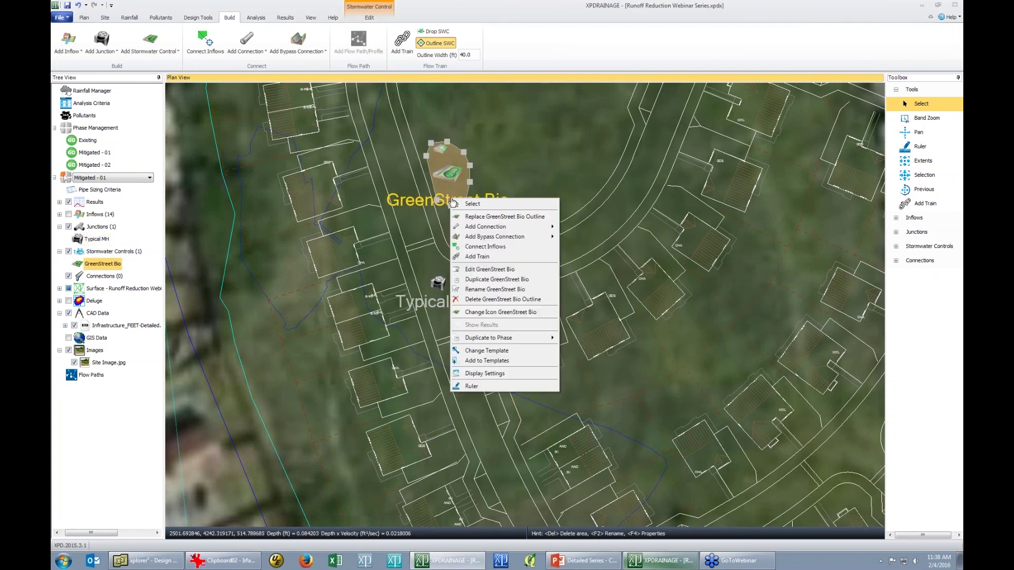
{"action": "mouse_move", "coordinate": [489, 228]}
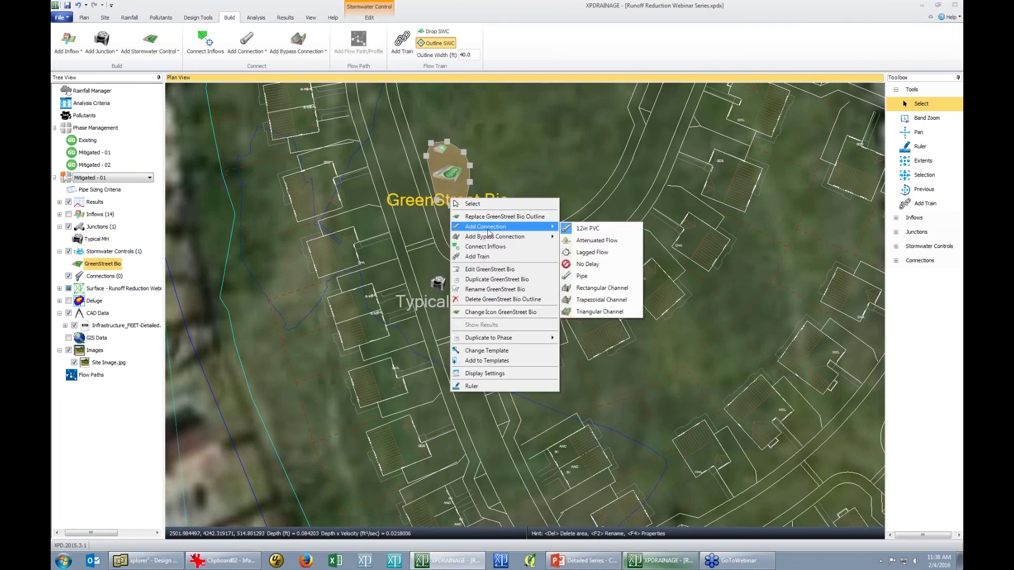
{"action": "left_click", "coordinate": [591, 229]}
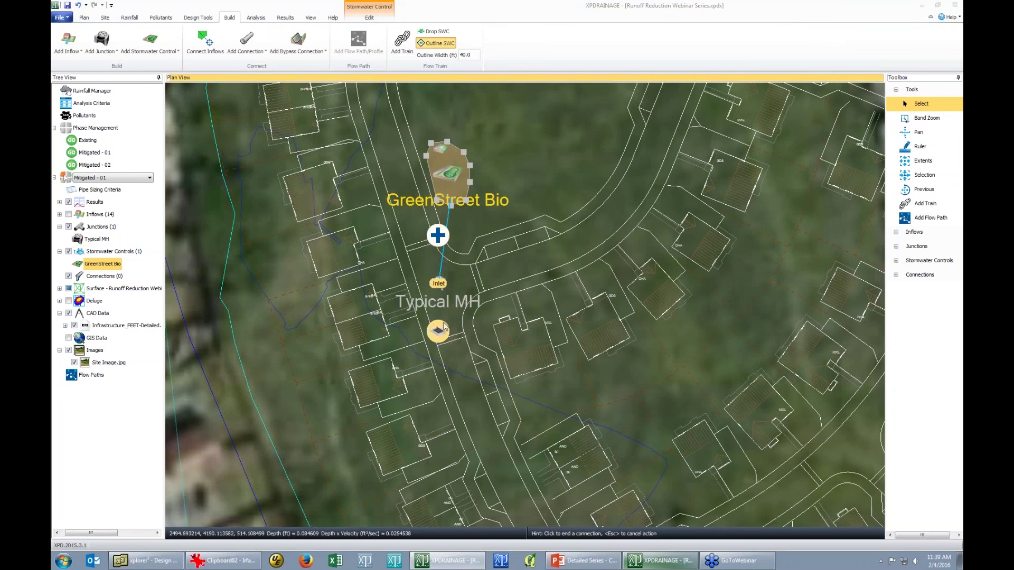
{"action": "key", "text": "Escape"}
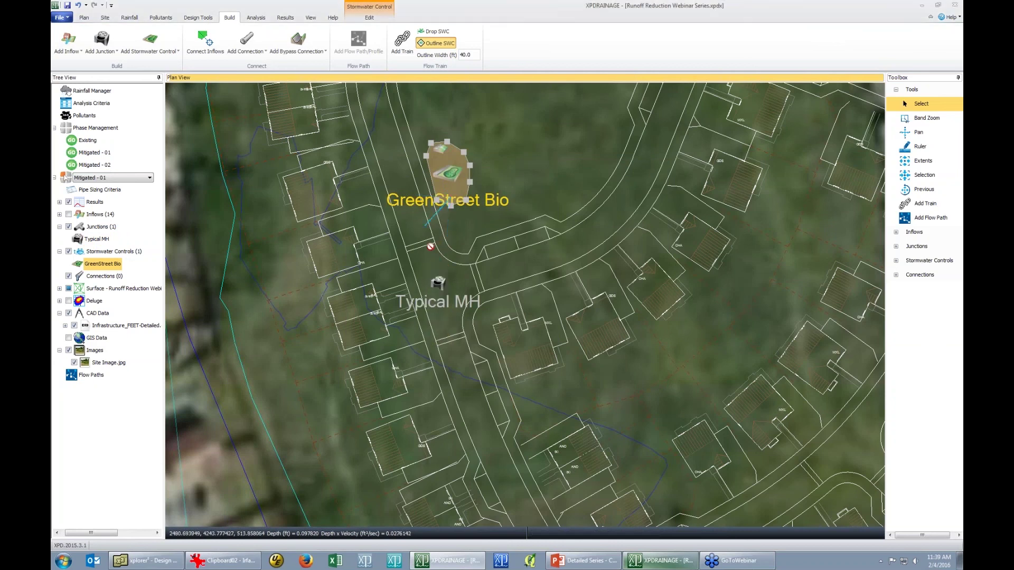
{"action": "left_click", "coordinate": [446, 209]}
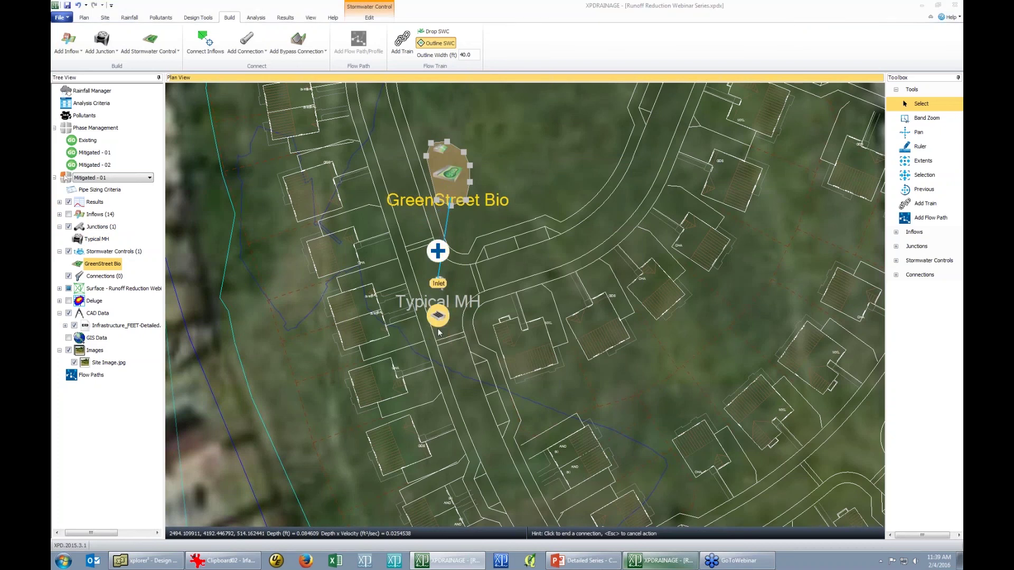
{"action": "left_click", "coordinate": [437, 331]}
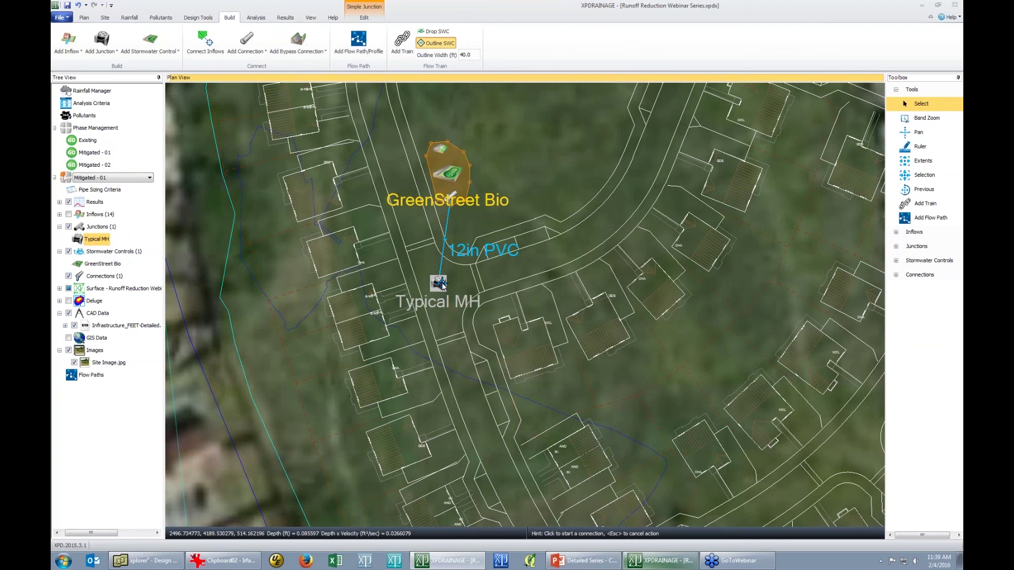
Review the Typical MH junction's inlet, its incoming items and capacity type, and close the properties without changes.
{"action": "double_click", "coordinate": [440, 282]}
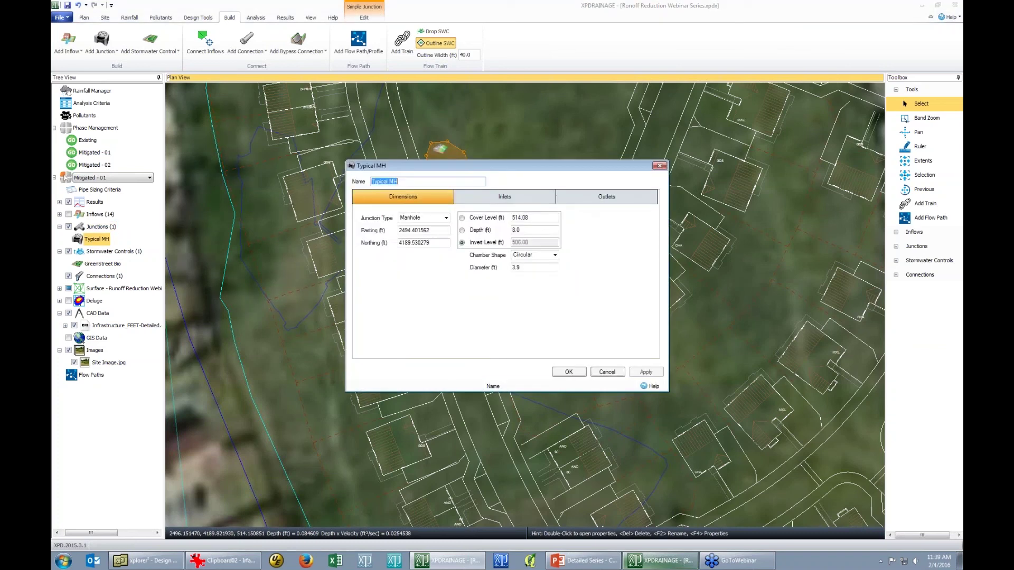
{"action": "left_click", "coordinate": [505, 201]}
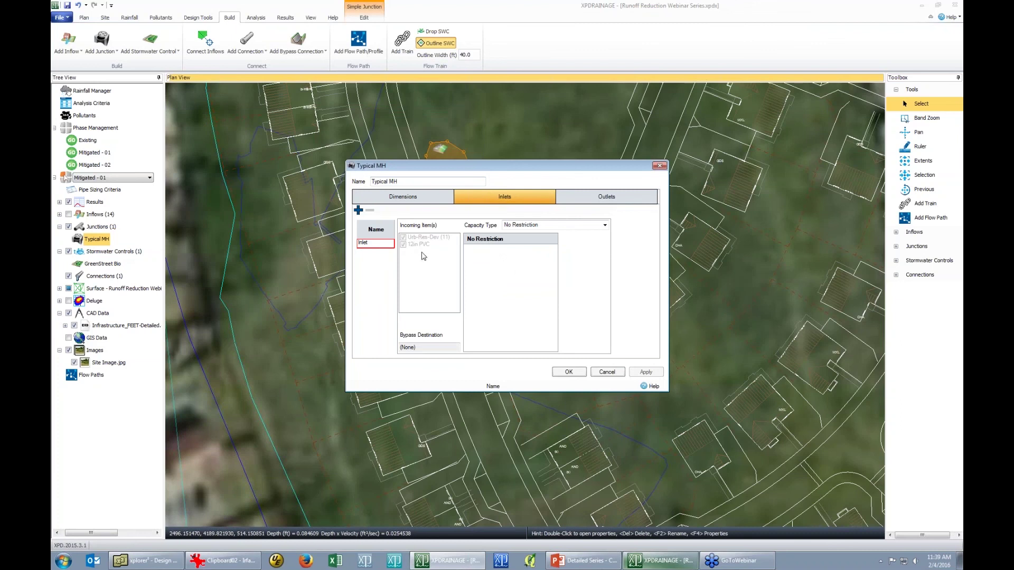
{"action": "left_click", "coordinate": [608, 226]}
{"action": "left_click", "coordinate": [607, 236]}
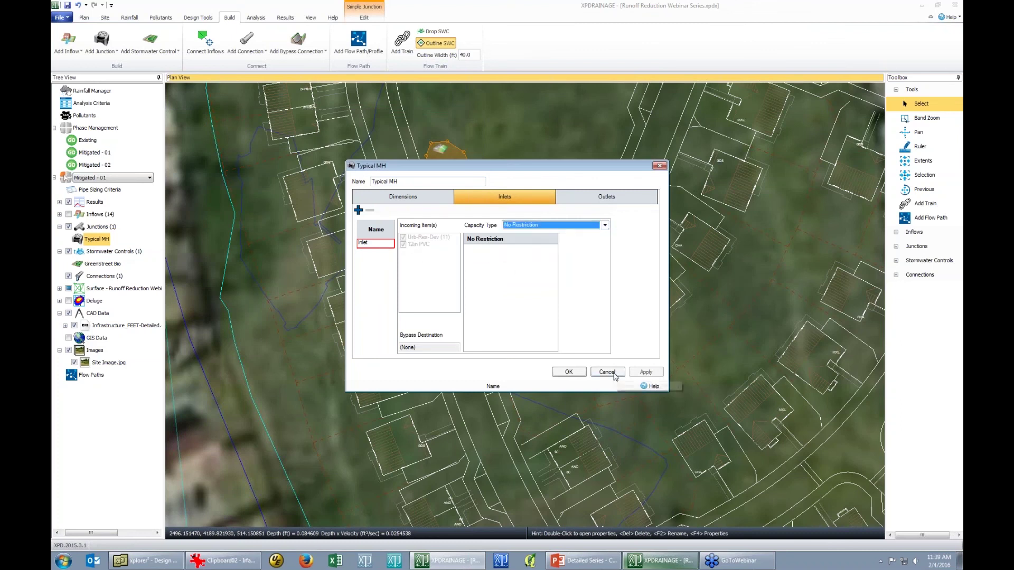
{"action": "left_click", "coordinate": [614, 374]}
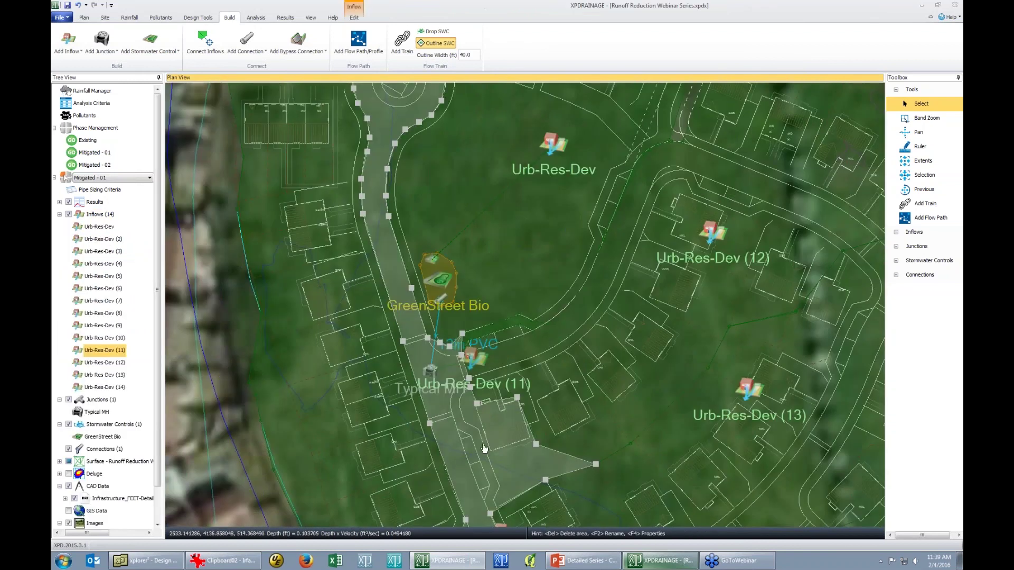
Reconnect the Urb-Res-Dev (11) inflow to a new, separate inlet on the Typical MH junction.
{"action": "right_click", "coordinate": [454, 439]}
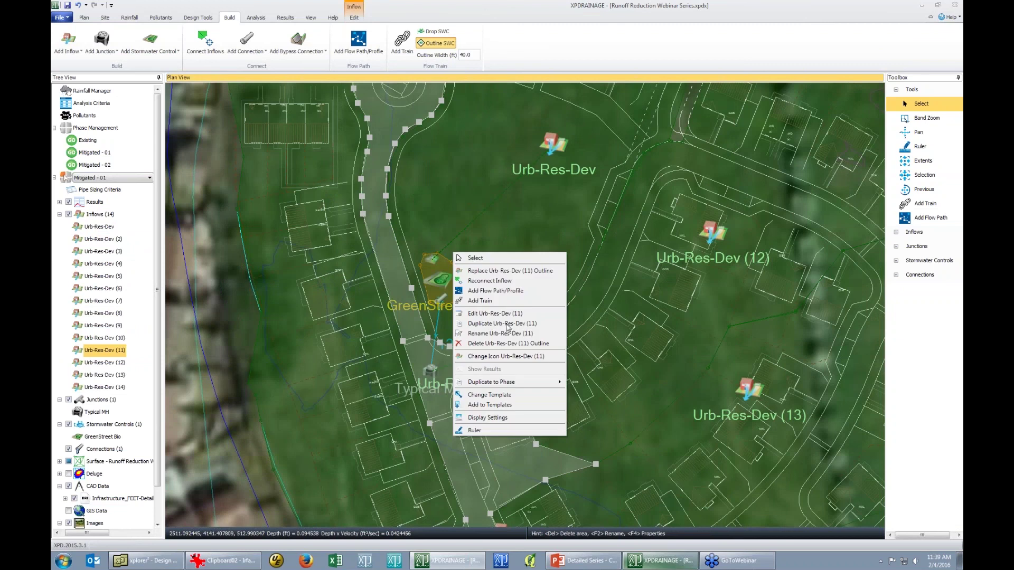
{"action": "left_click", "coordinate": [503, 284]}
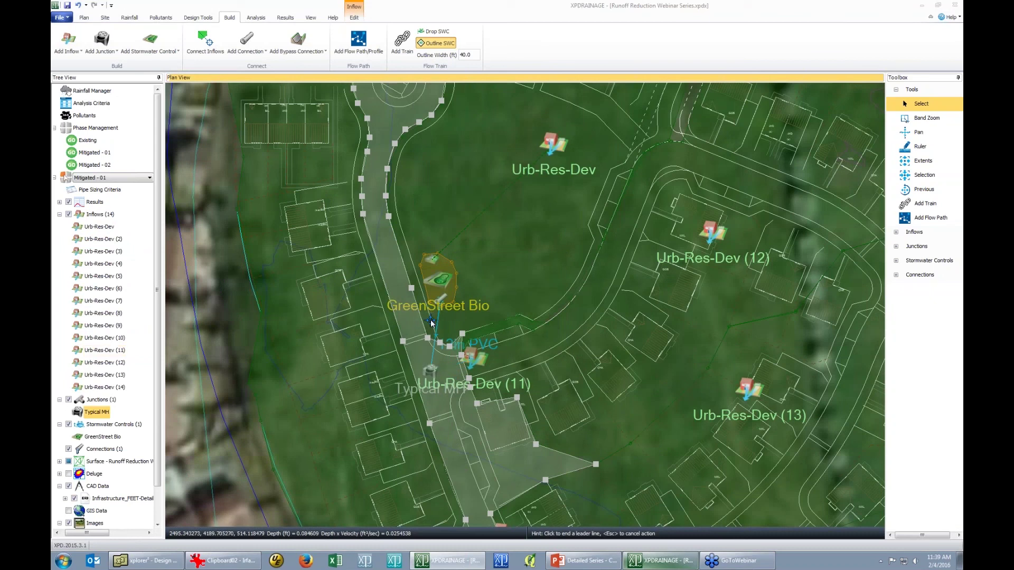
{"action": "left_click", "coordinate": [430, 391]}
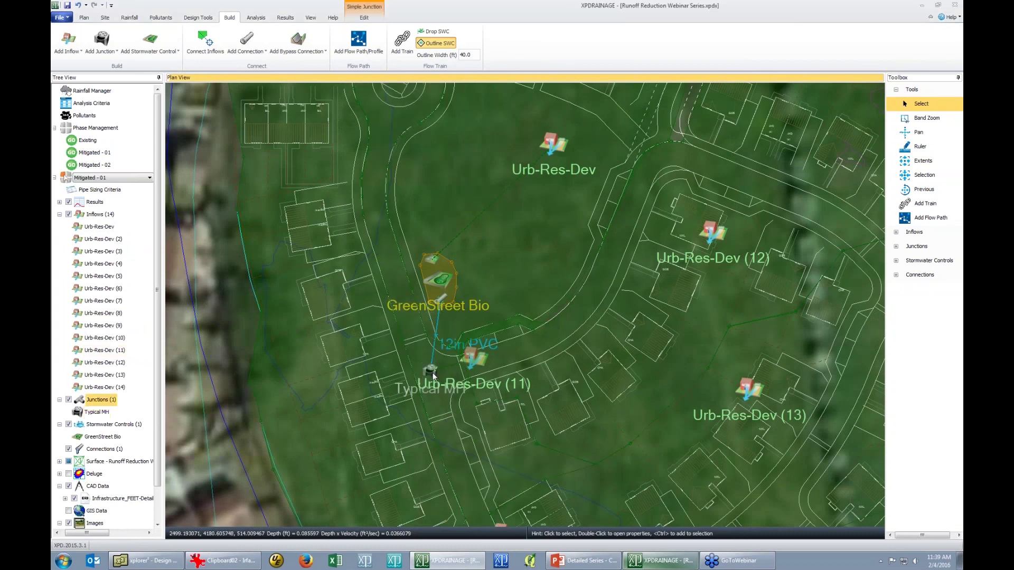
Set the capacity type of the Typical MH junction's Inlet (1), fed by Urb-Res-Dev (11), to Percentage Flow.
{"action": "double_click", "coordinate": [431, 372]}
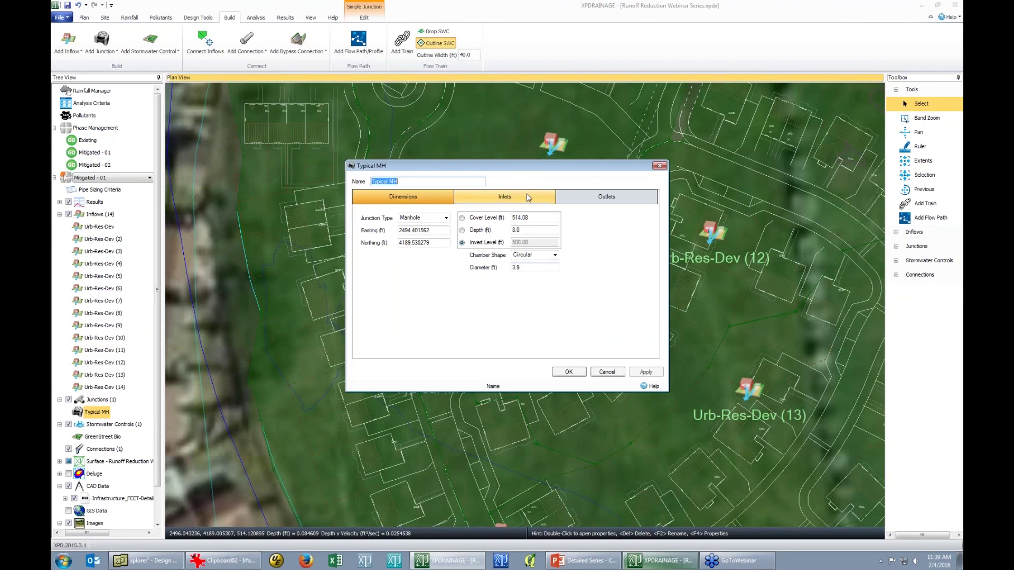
{"action": "left_click", "coordinate": [528, 197]}
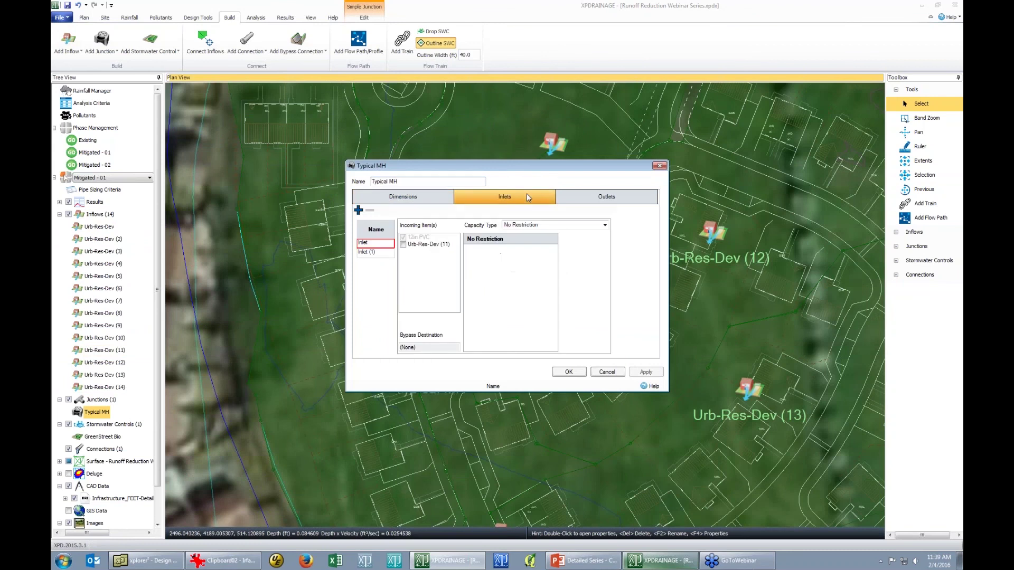
{"action": "left_click", "coordinate": [380, 252]}
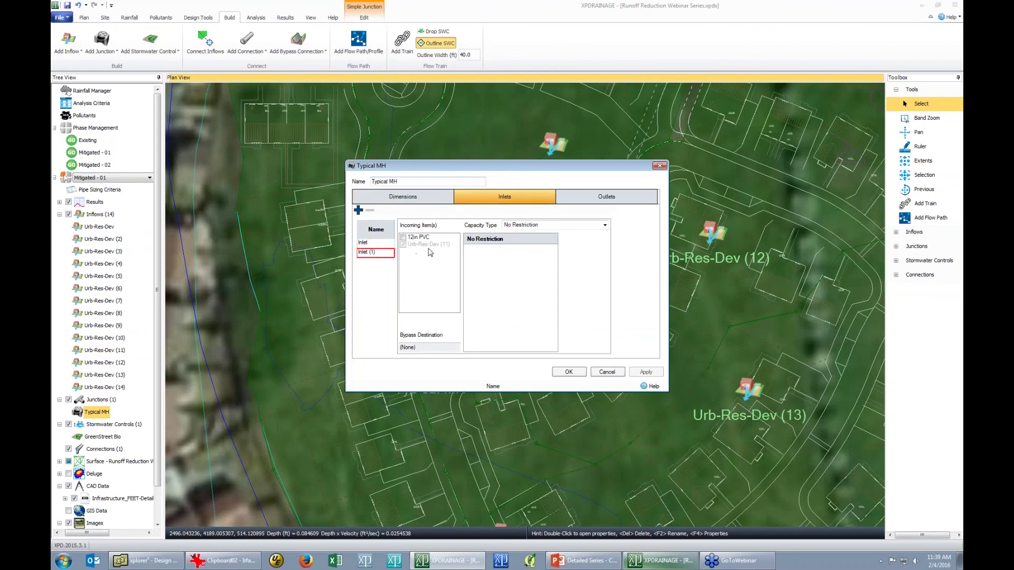
{"action": "left_click", "coordinate": [604, 225]}
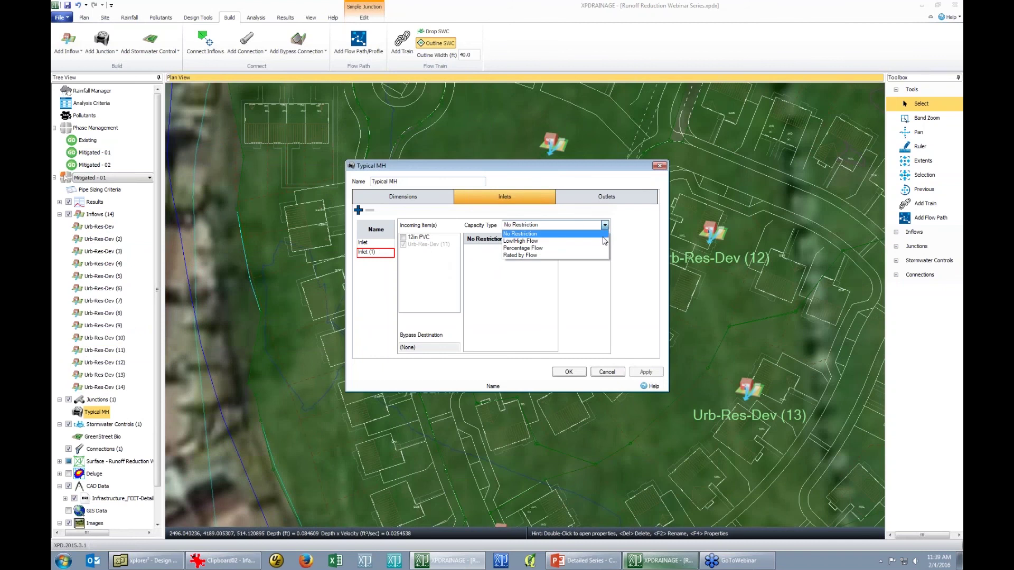
{"action": "left_click", "coordinate": [587, 176]}
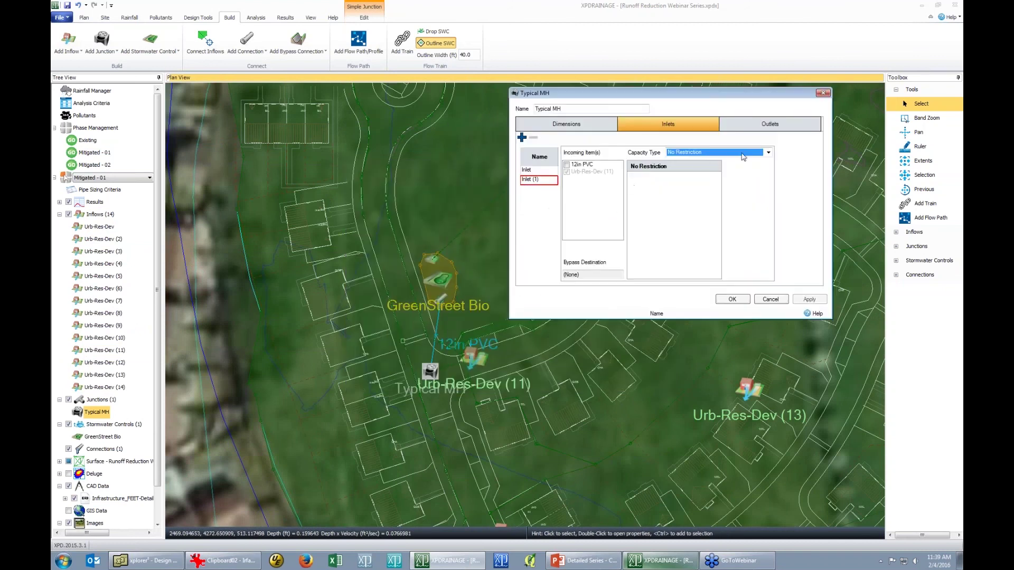
{"action": "left_click", "coordinate": [768, 152]}
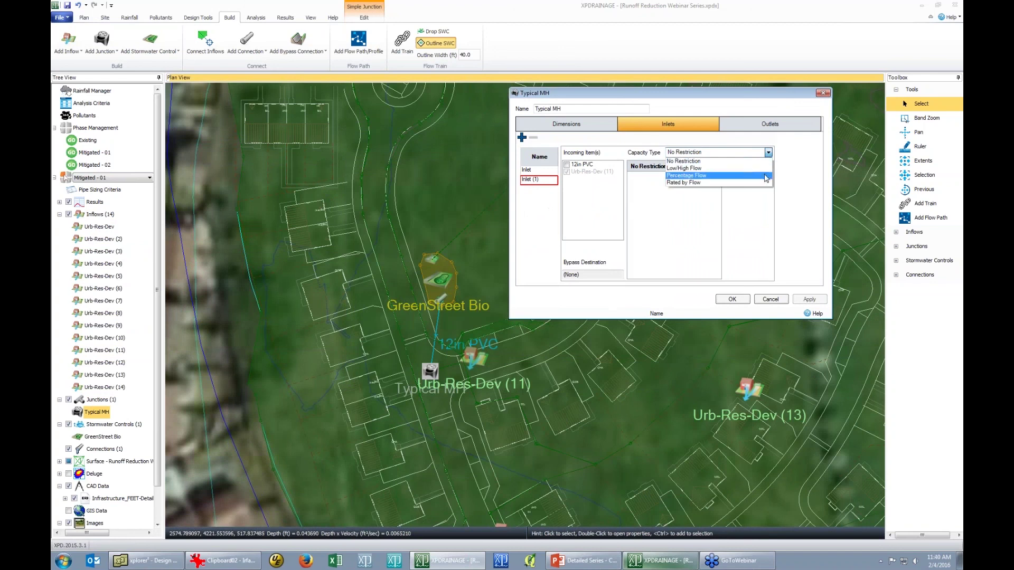
{"action": "left_click", "coordinate": [766, 178]}
{"action": "left_click", "coordinate": [707, 180]}
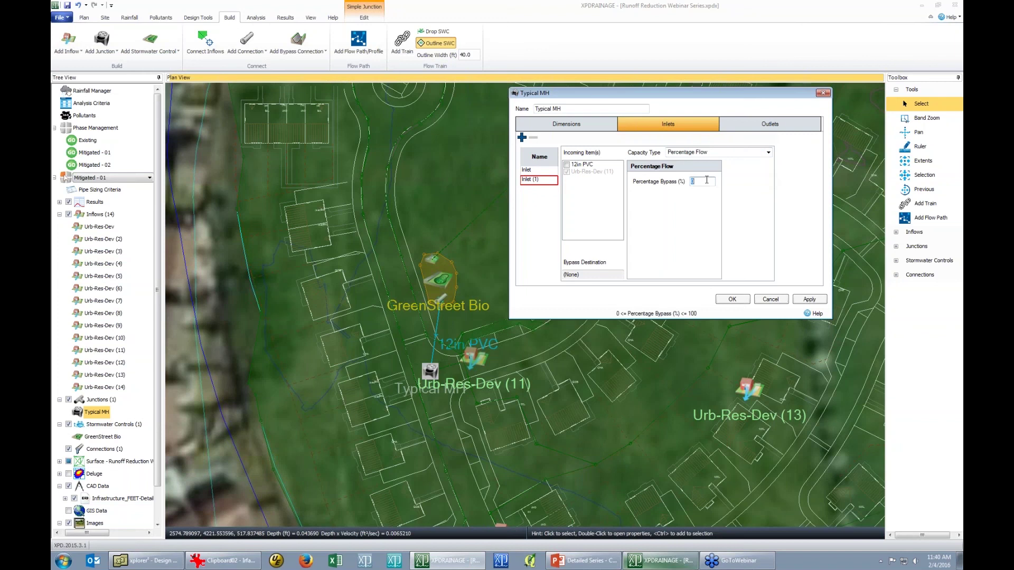
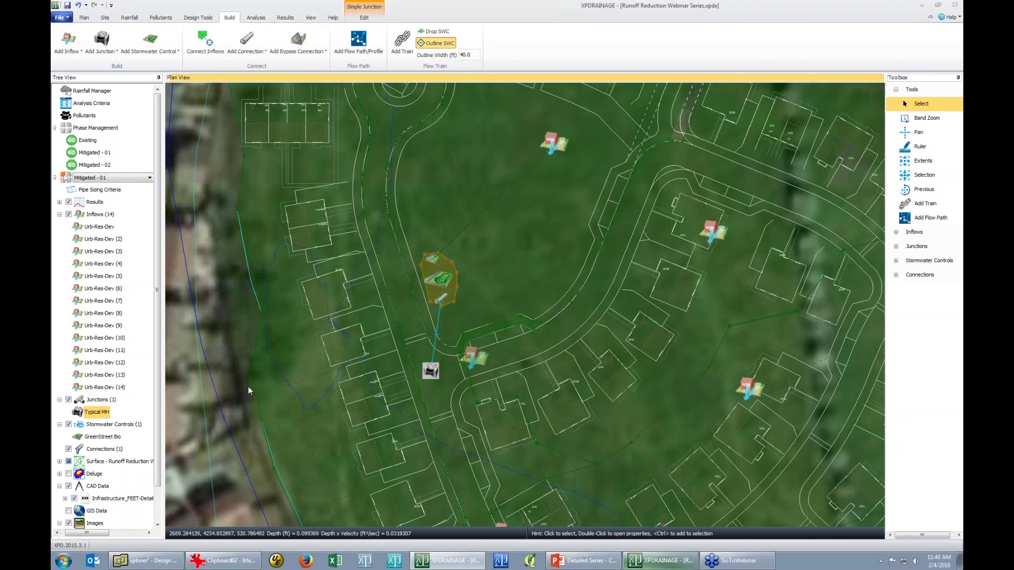
Collapse the inflow list of the Mitigated - 01 phase and hide all its inflows in the plan.
{"action": "scroll", "coordinate": [248, 386], "scroll_direction": "down", "scroll_amount": 1}
{"action": "scroll", "coordinate": [240, 375], "scroll_direction": "down", "scroll_amount": 1}
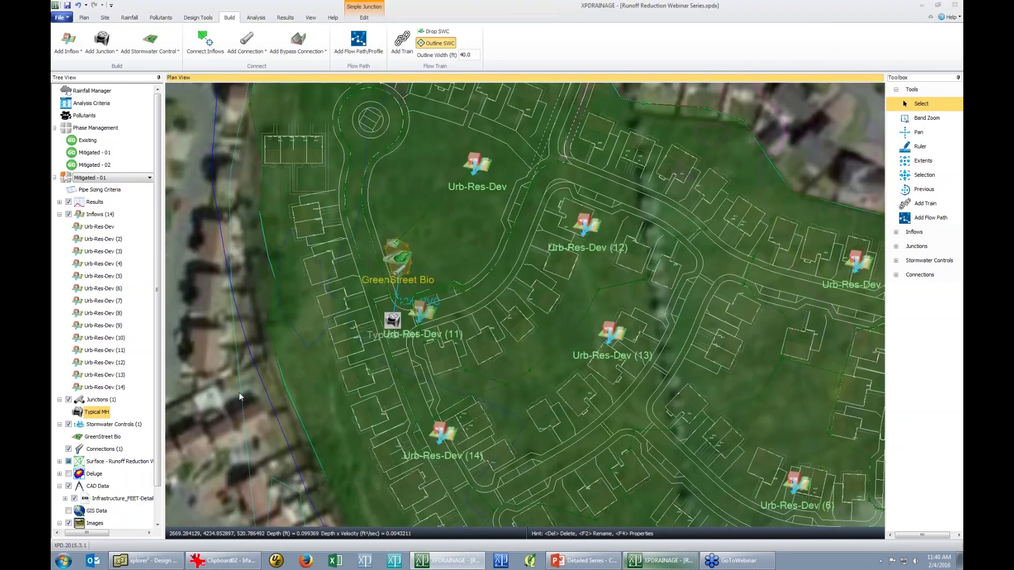
{"action": "left_click_drag", "start_coordinate": [239, 391], "coordinate": [270, 347]}
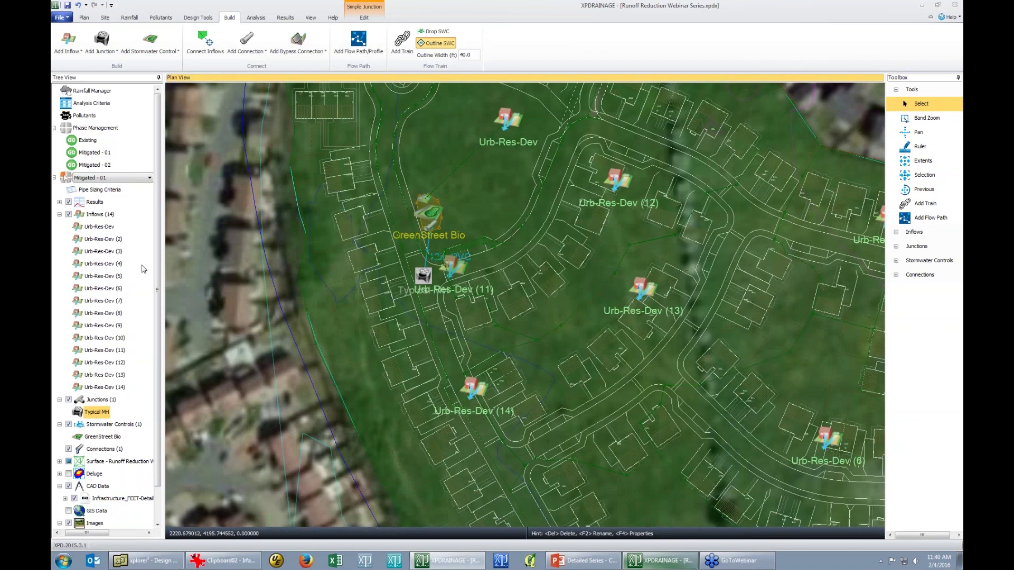
{"action": "left_click", "coordinate": [59, 214]}
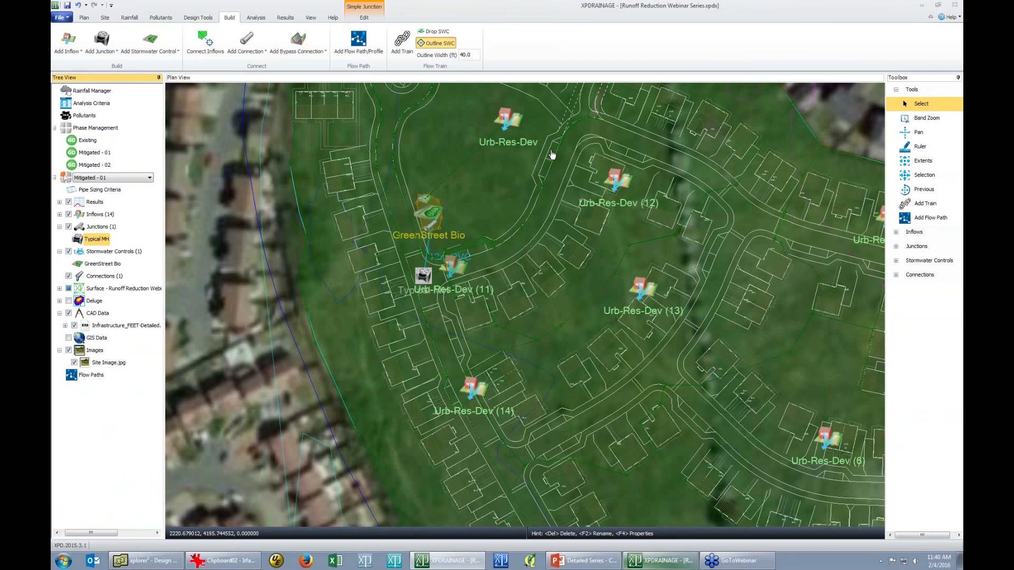
{"action": "left_click", "coordinate": [69, 214]}
Load stormwater control areas from the GIS file controls_pg.shp, using the GreenStreet Bio template.
{"action": "right_click", "coordinate": [105, 227]}
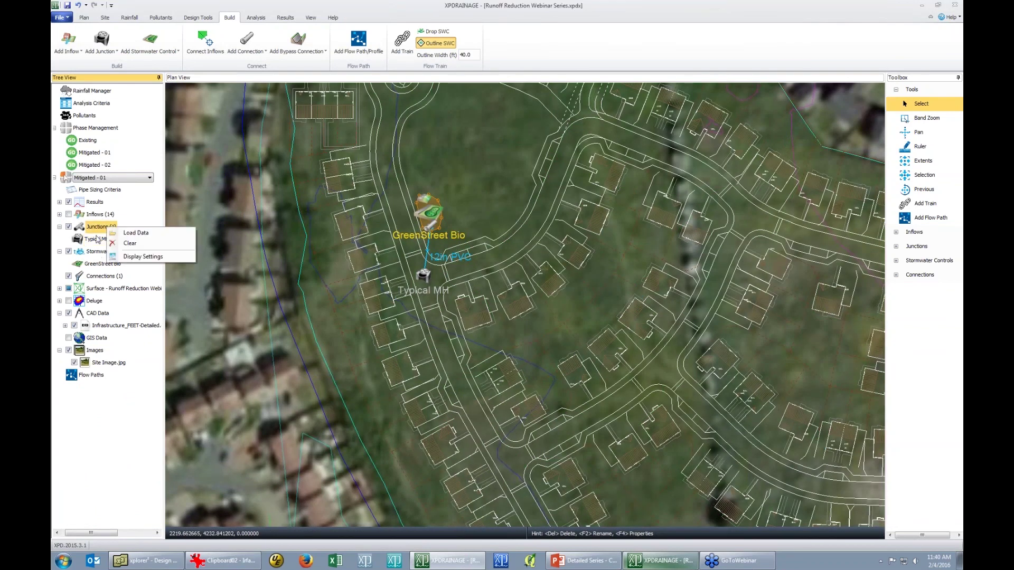
{"action": "right_click", "coordinate": [97, 252]}
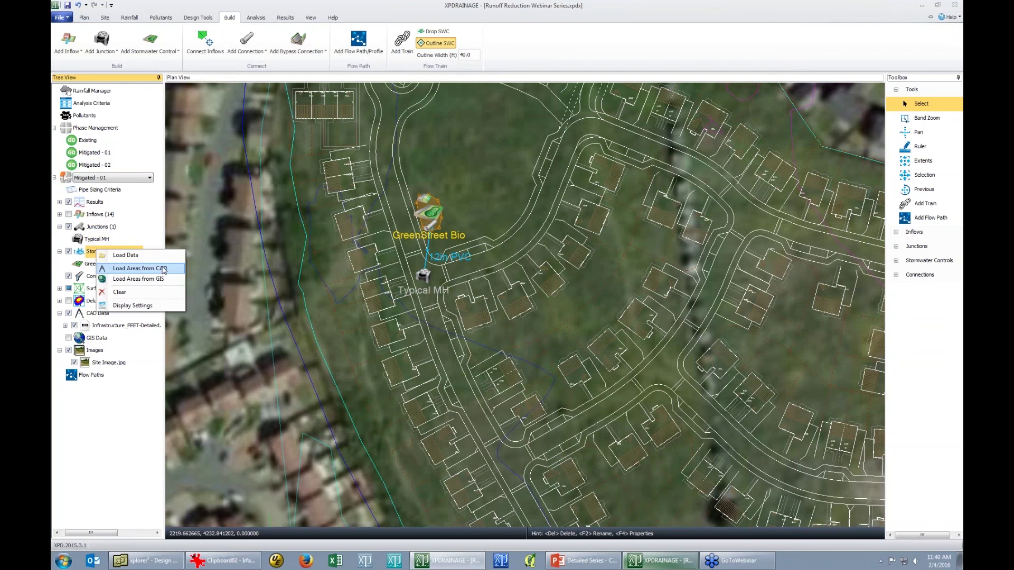
{"action": "left_click", "coordinate": [167, 279]}
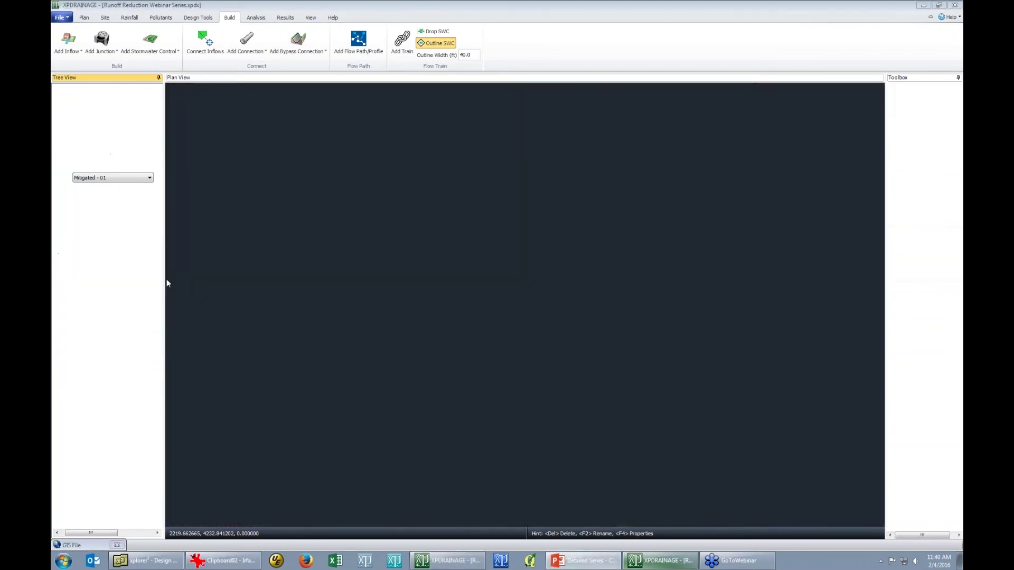
{"action": "left_click", "coordinate": [226, 333]}
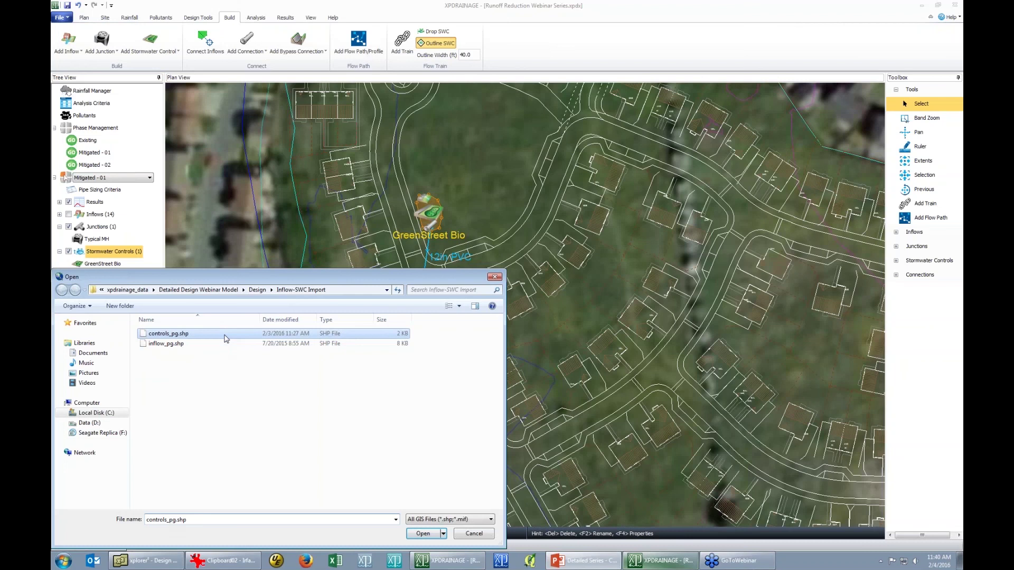
{"action": "double_click", "coordinate": [226, 338]}
{"action": "left_click", "coordinate": [643, 389]}
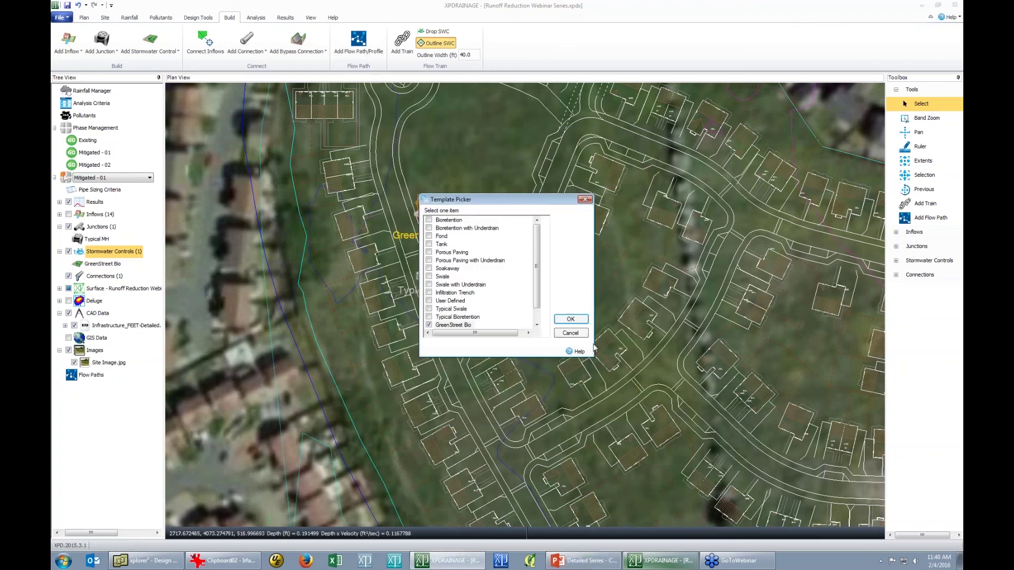
{"action": "scroll", "coordinate": [536, 273], "scroll_direction": "down", "scroll_amount": 1}
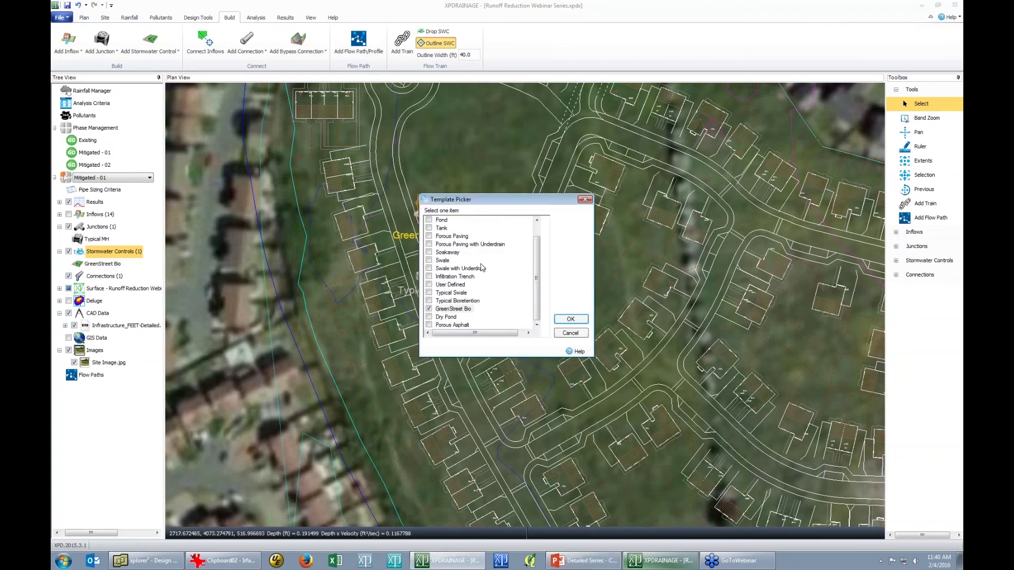
{"action": "left_click", "coordinate": [570, 319]}
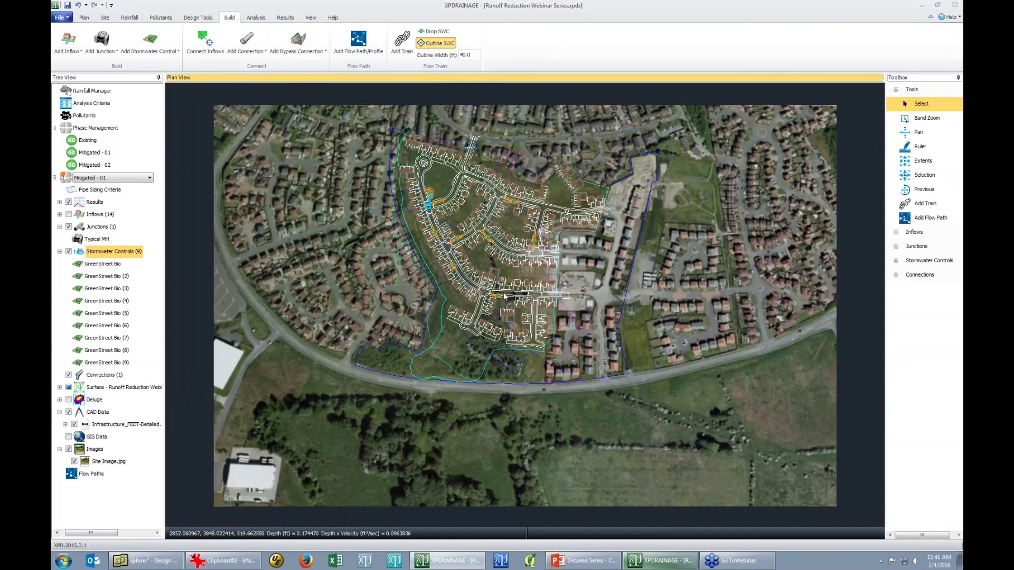
Review the dimensions, filtration layers, outlets and advanced infiltration settings of the GreenStreet Bio (3) stormwater control.
{"action": "scroll", "coordinate": [489, 256], "scroll_direction": "up", "scroll_amount": 1}
{"action": "scroll", "coordinate": [488, 256], "scroll_direction": "up", "scroll_amount": 3}
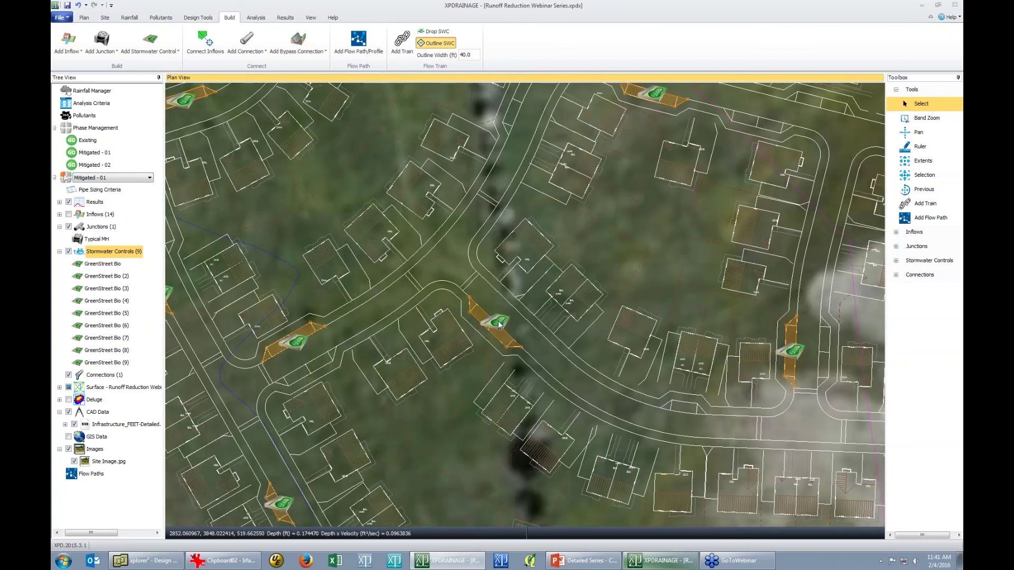
{"action": "double_click", "coordinate": [491, 332]}
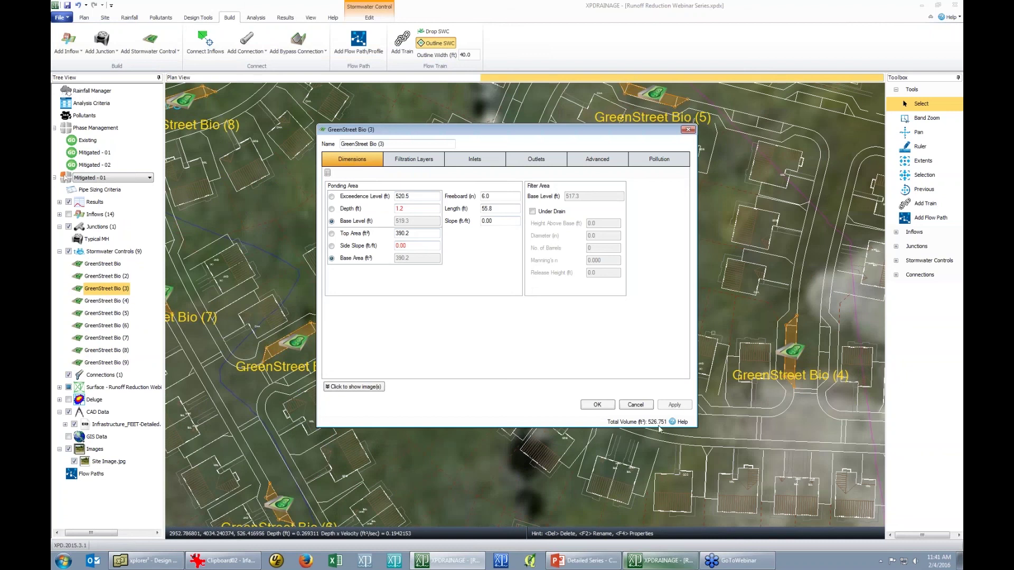
{"action": "left_click", "coordinate": [430, 163]}
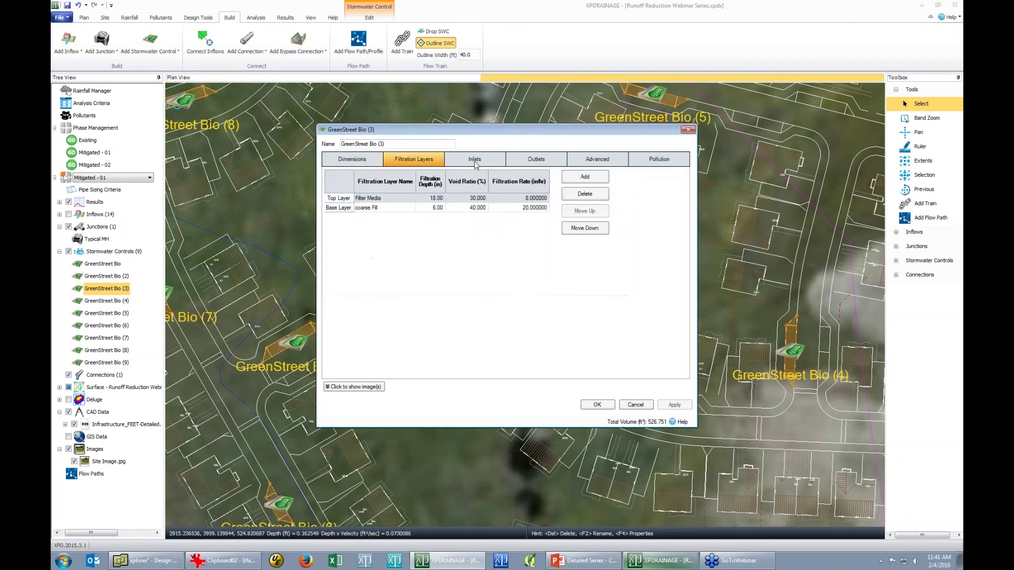
{"action": "left_click", "coordinate": [534, 160]}
{"action": "left_click", "coordinate": [590, 160]}
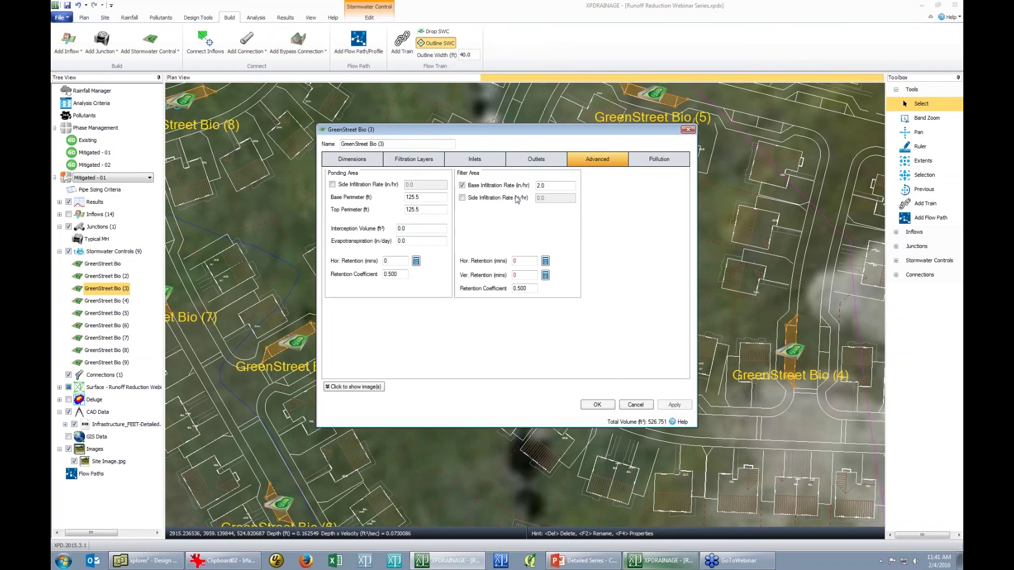
{"action": "left_click", "coordinate": [424, 161]}
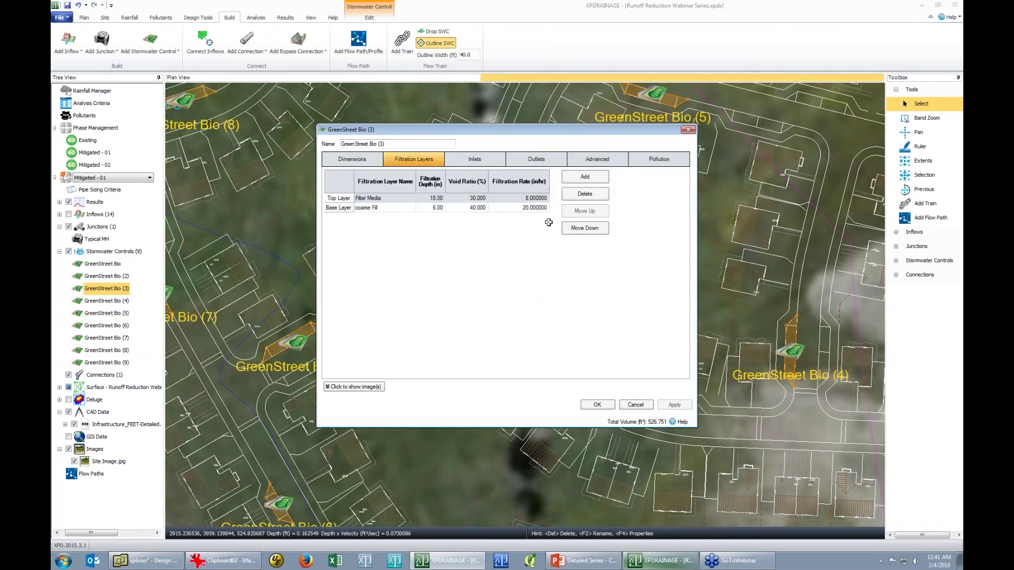
{"action": "left_click", "coordinate": [601, 404]}
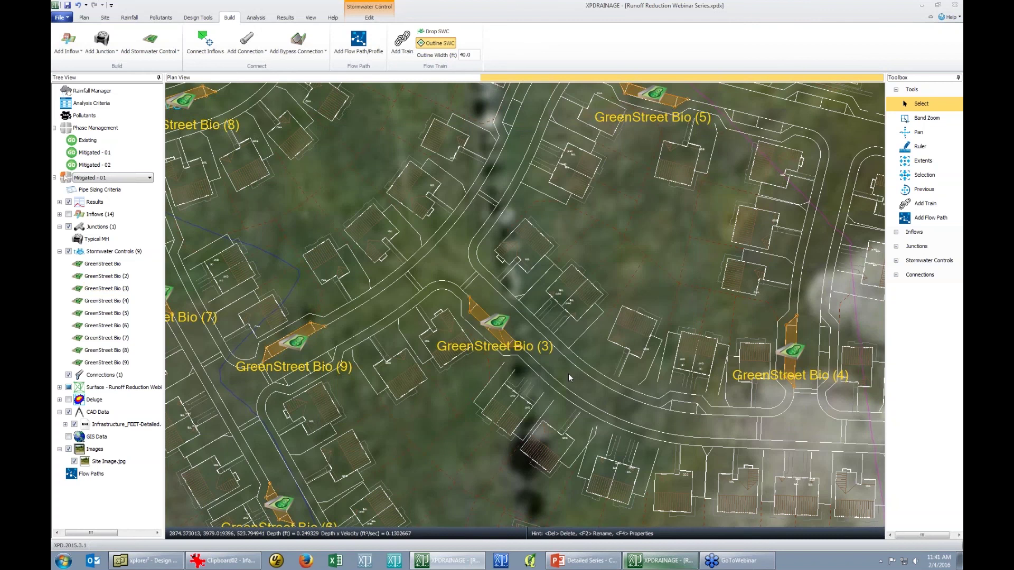
Connect the GreenStreet Bio (8) stormwater control to an inlet of the Typical MH junction with a 12in PVC pipe.
{"action": "scroll", "coordinate": [565, 379], "scroll_direction": "down", "scroll_amount": 1}
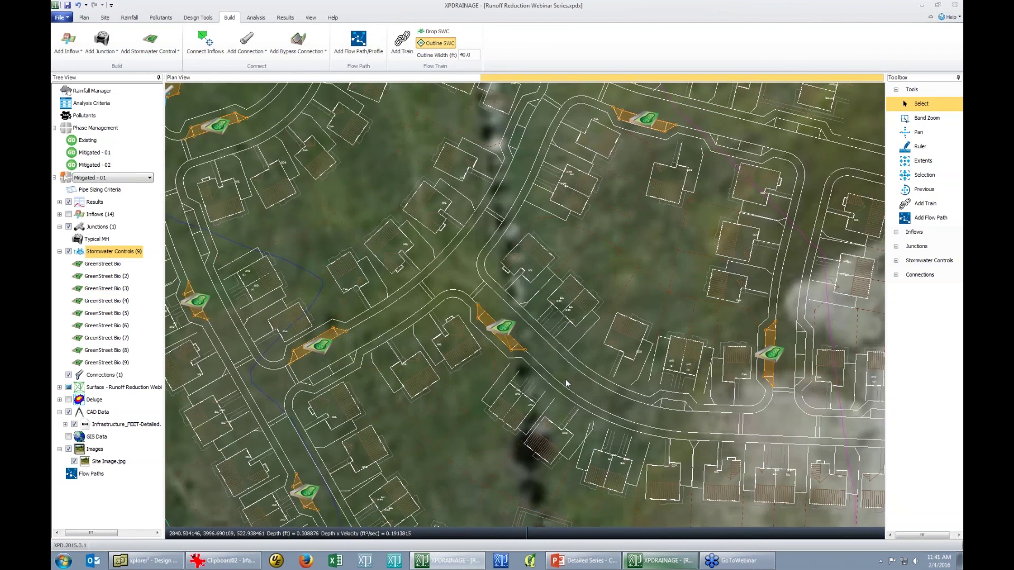
{"action": "scroll", "coordinate": [566, 377], "scroll_direction": "down", "scroll_amount": 1}
{"action": "scroll", "coordinate": [566, 377], "scroll_direction": "up", "scroll_amount": 3}
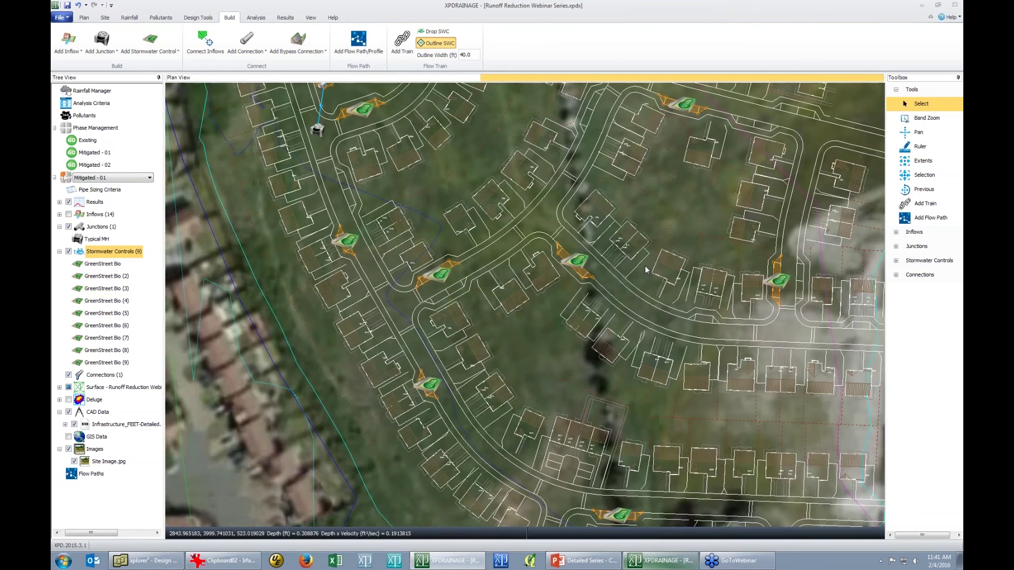
{"action": "scroll", "coordinate": [650, 311], "scroll_direction": "down", "scroll_amount": 1}
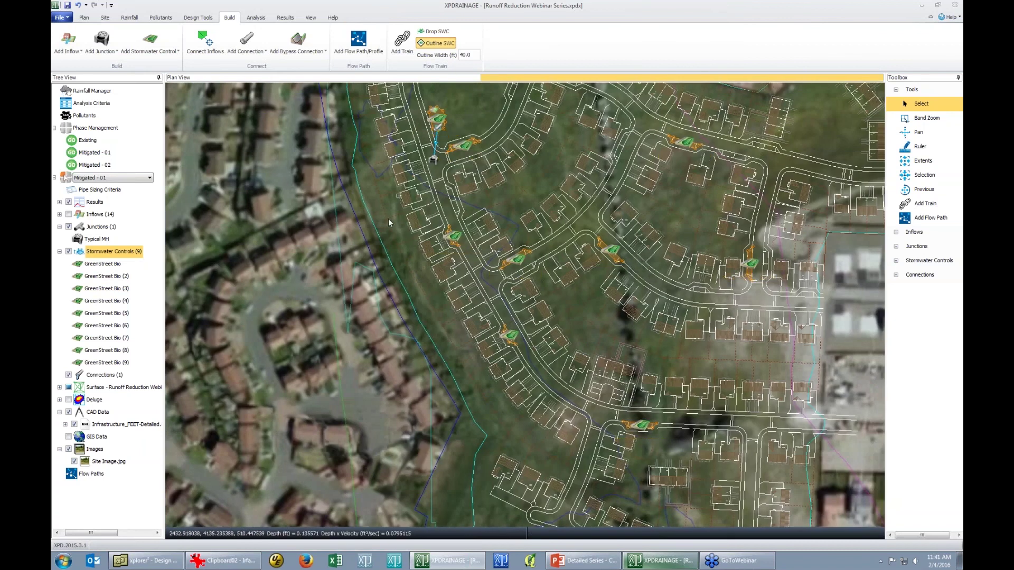
{"action": "scroll", "coordinate": [388, 219], "scroll_direction": "up", "scroll_amount": 2}
{"action": "scroll", "coordinate": [432, 180], "scroll_direction": "up", "scroll_amount": 4}
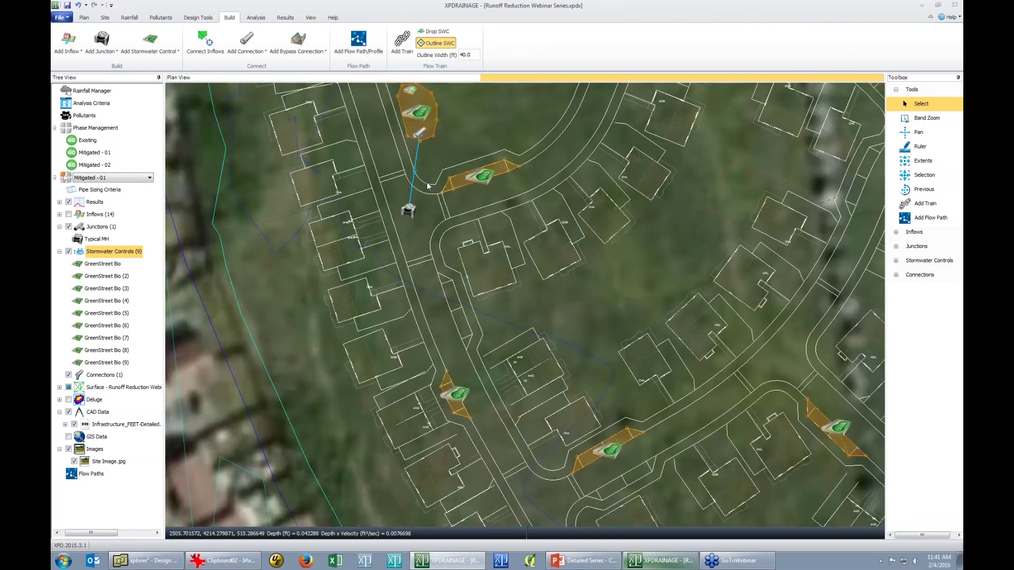
{"action": "left_click_drag", "start_coordinate": [430, 179], "coordinate": [460, 234]}
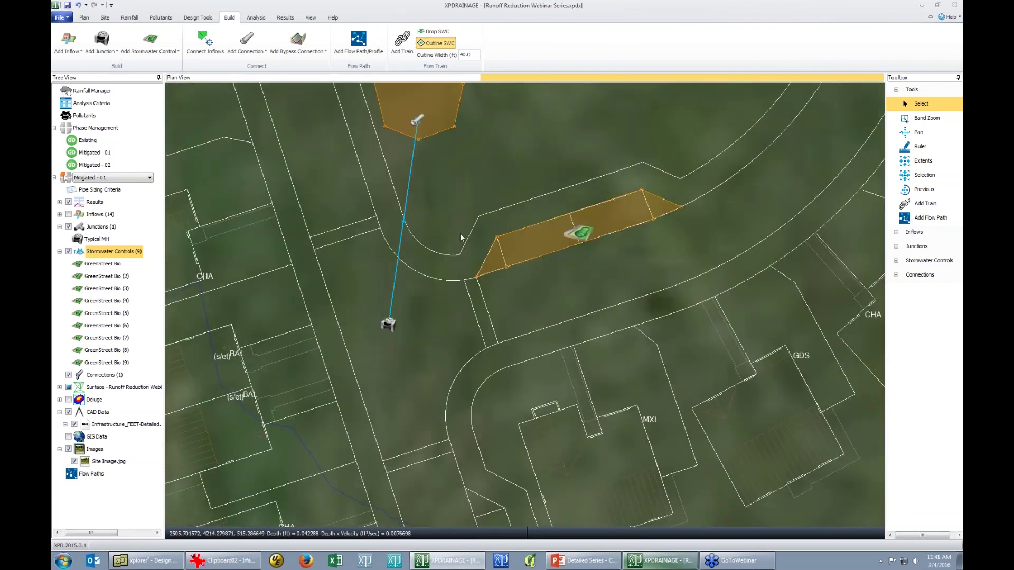
{"action": "right_click", "coordinate": [498, 260]}
{"action": "mouse_move", "coordinate": [581, 290]}
{"action": "left_click", "coordinate": [644, 297]}
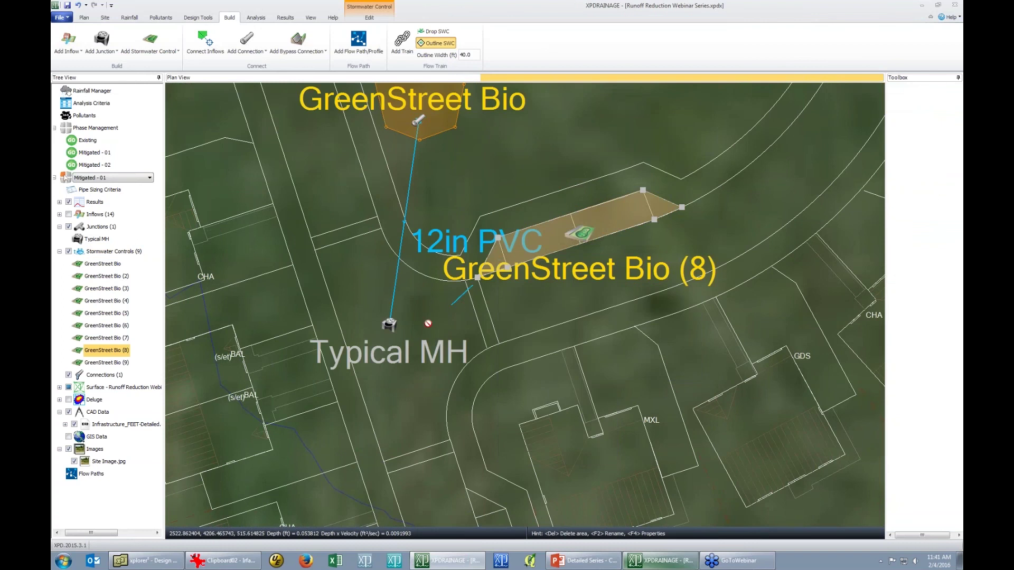
{"action": "left_click", "coordinate": [393, 329]}
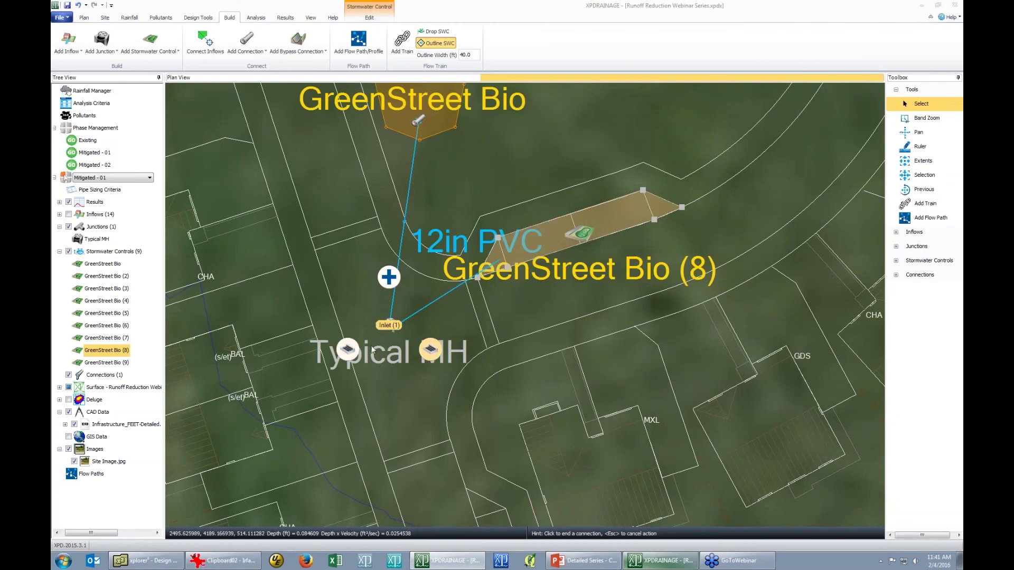
{"action": "left_click", "coordinate": [429, 350]}
{"action": "left_click", "coordinate": [389, 325]}
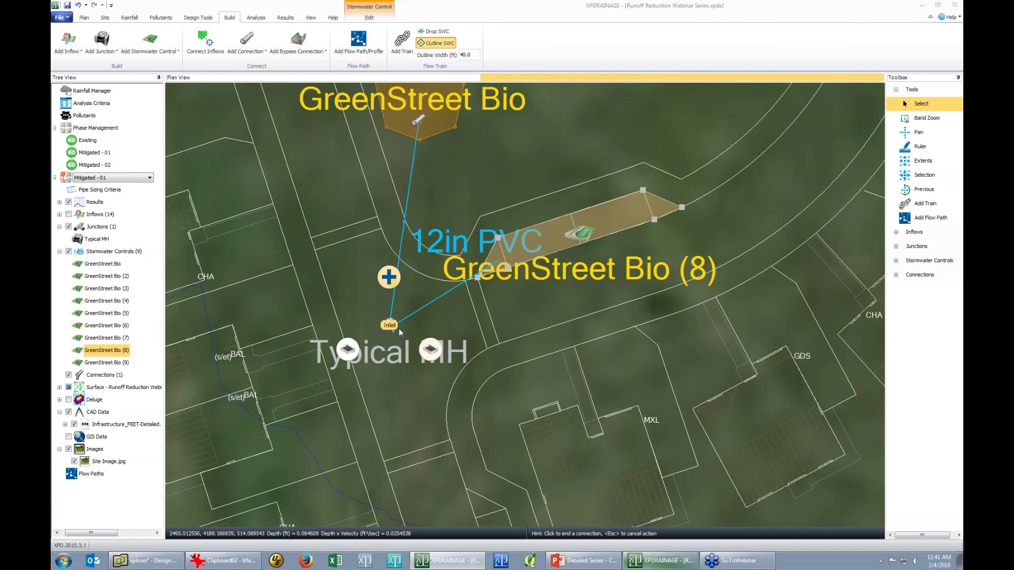
{"action": "left_click", "coordinate": [430, 349]}
{"action": "left_click", "coordinate": [477, 276]}
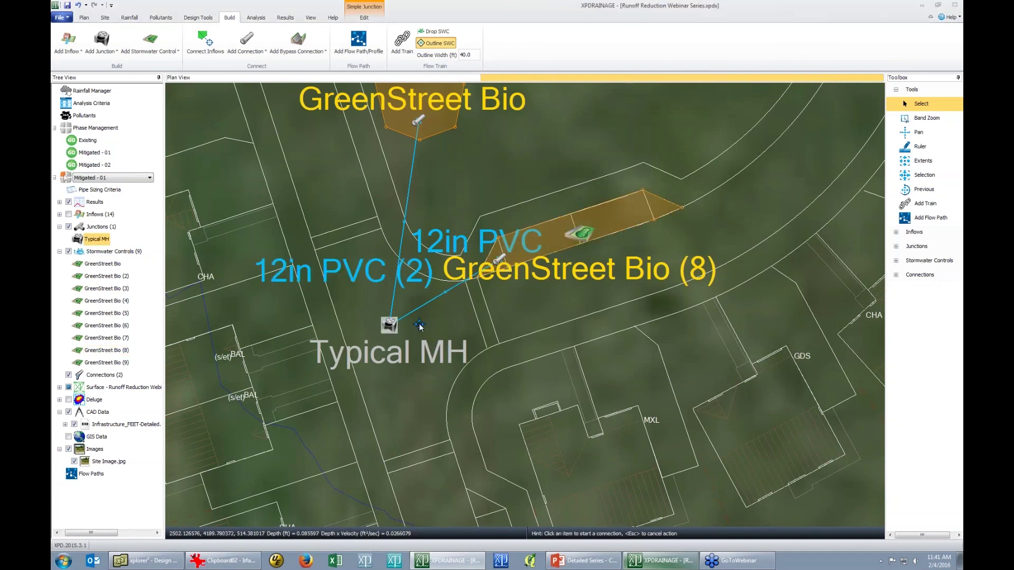
{"action": "key", "text": "Escape"}
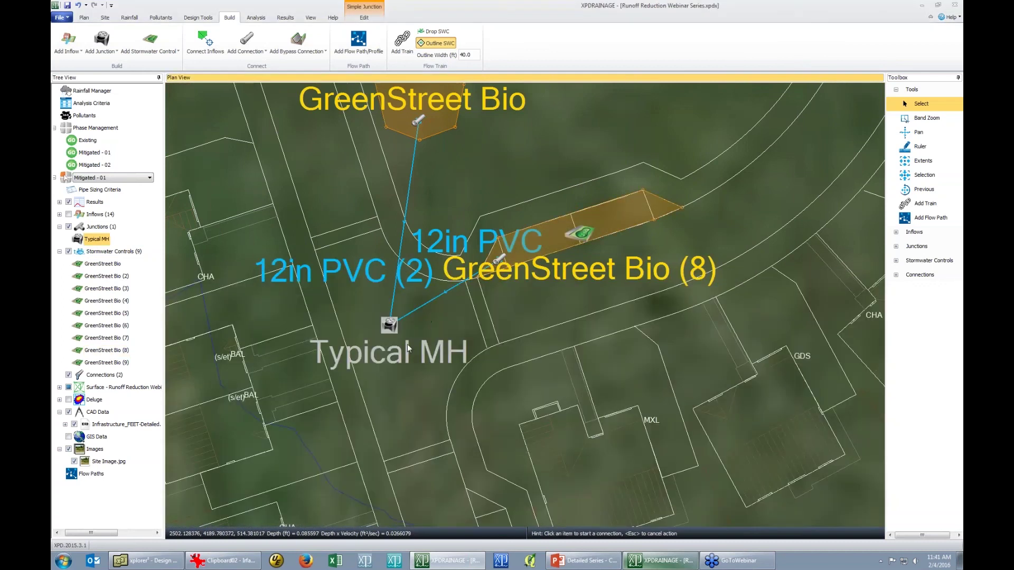
Open the CAD drawing complete export - 0713 build_CWJEdits.dwg from the Inflow-SWC Import folder as a source for stormwater controls.
{"action": "scroll", "coordinate": [453, 361], "scroll_direction": "down", "scroll_amount": 3}
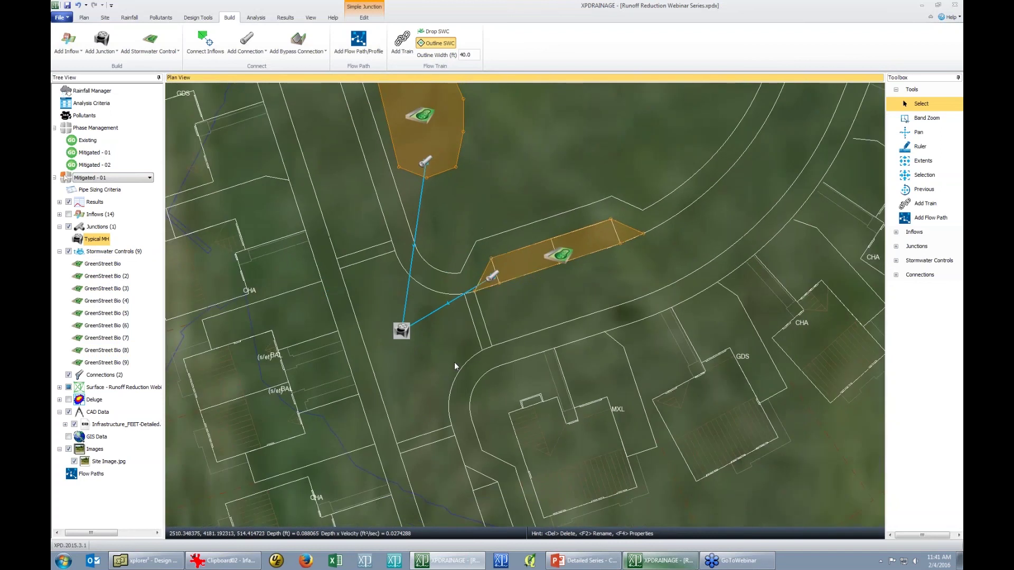
{"action": "scroll", "coordinate": [449, 302], "scroll_direction": "down", "scroll_amount": 2}
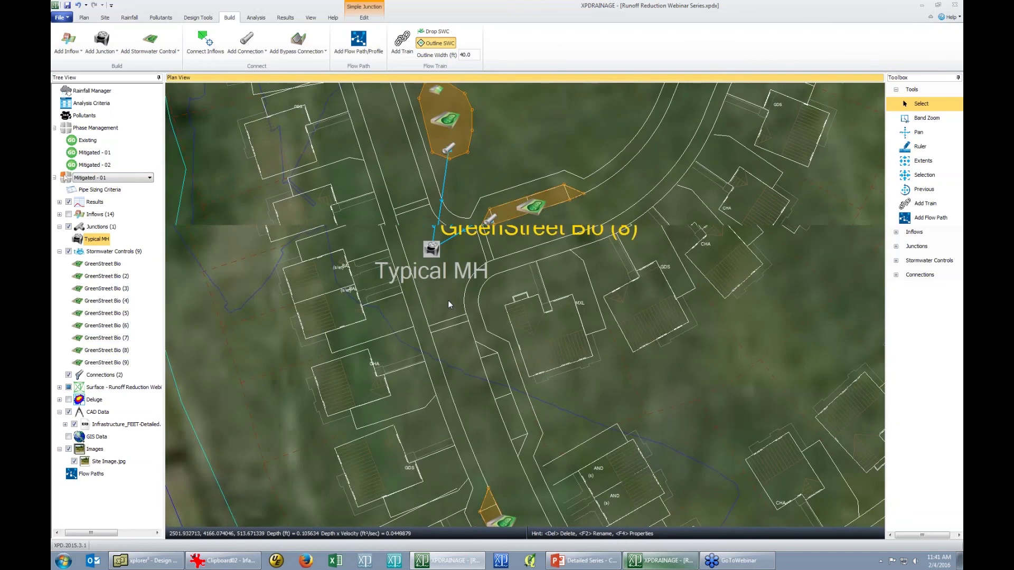
{"action": "scroll", "coordinate": [448, 300], "scroll_direction": "down", "scroll_amount": 1}
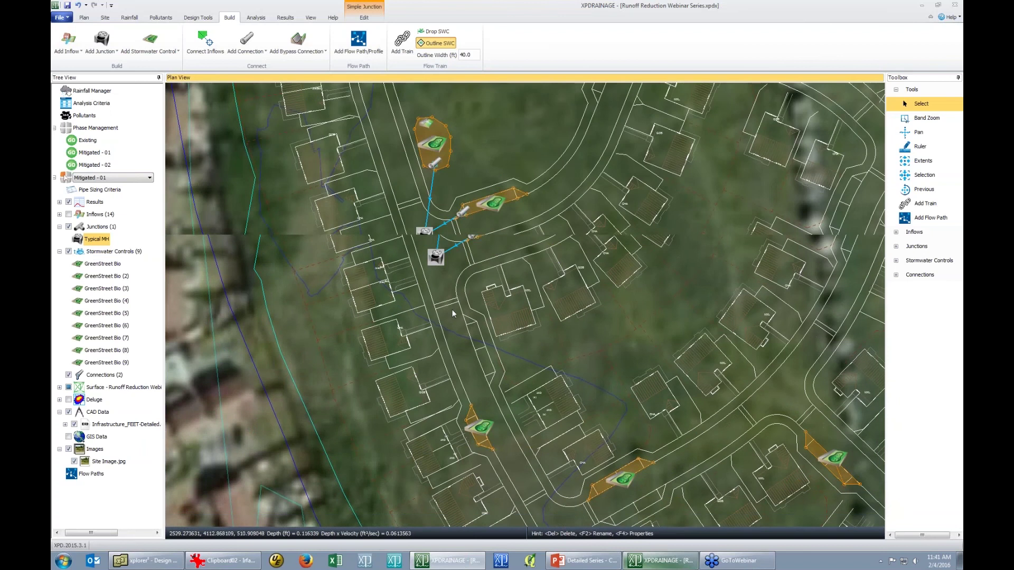
{"action": "right_click", "coordinate": [133, 250]}
{"action": "left_click", "coordinate": [187, 270]}
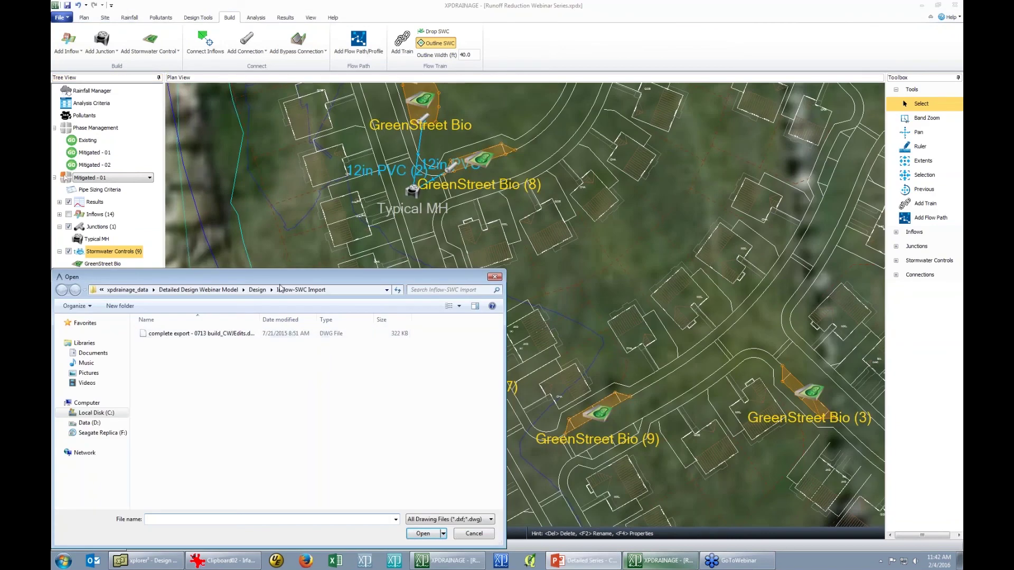
{"action": "left_click", "coordinate": [258, 291]}
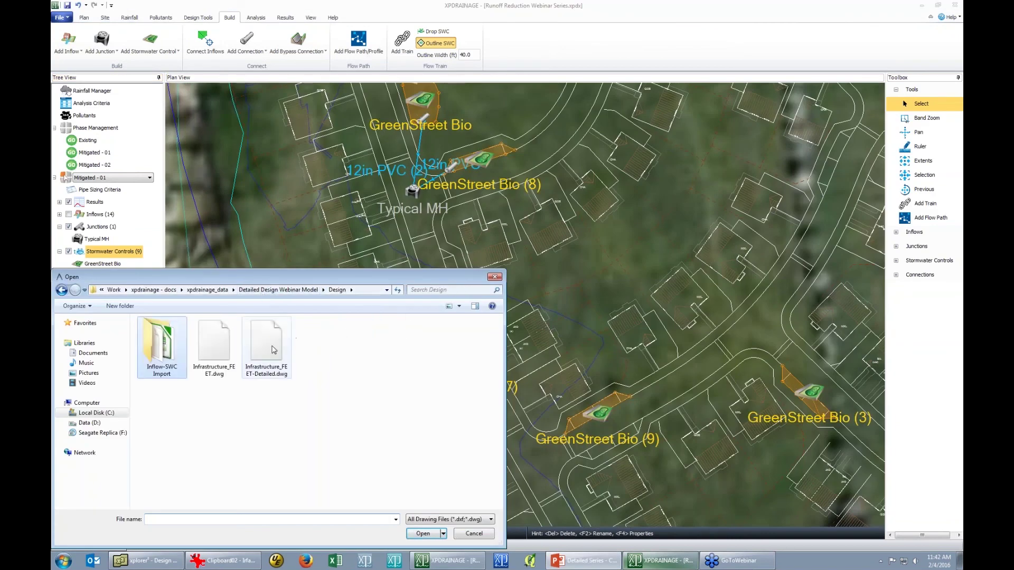
{"action": "double_click", "coordinate": [179, 348]}
{"action": "double_click", "coordinate": [236, 334]}
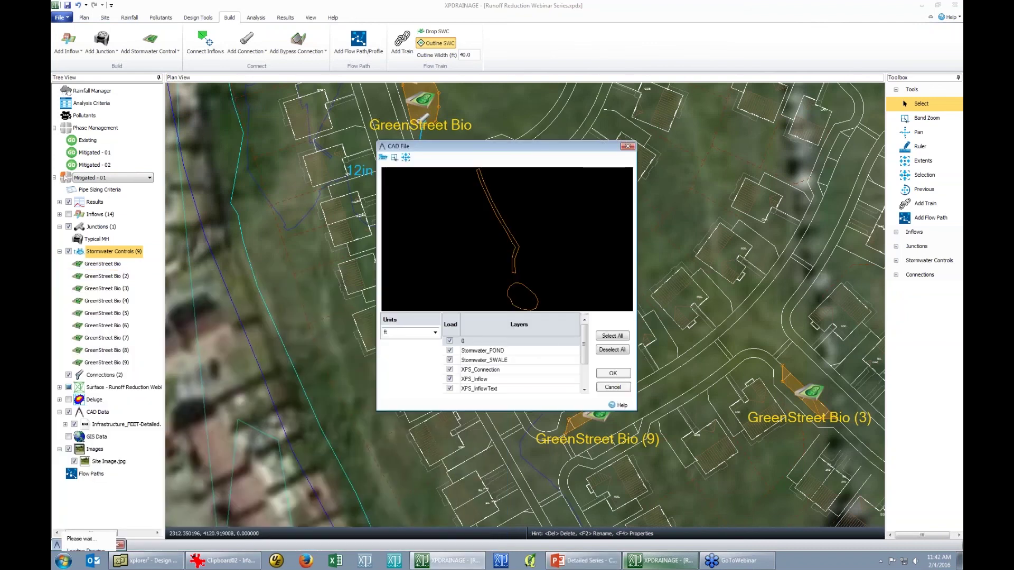
Import only the Stormwater_SWALE layer as a stormwater control, using the Typical Swale template.
{"action": "left_click", "coordinate": [611, 349]}
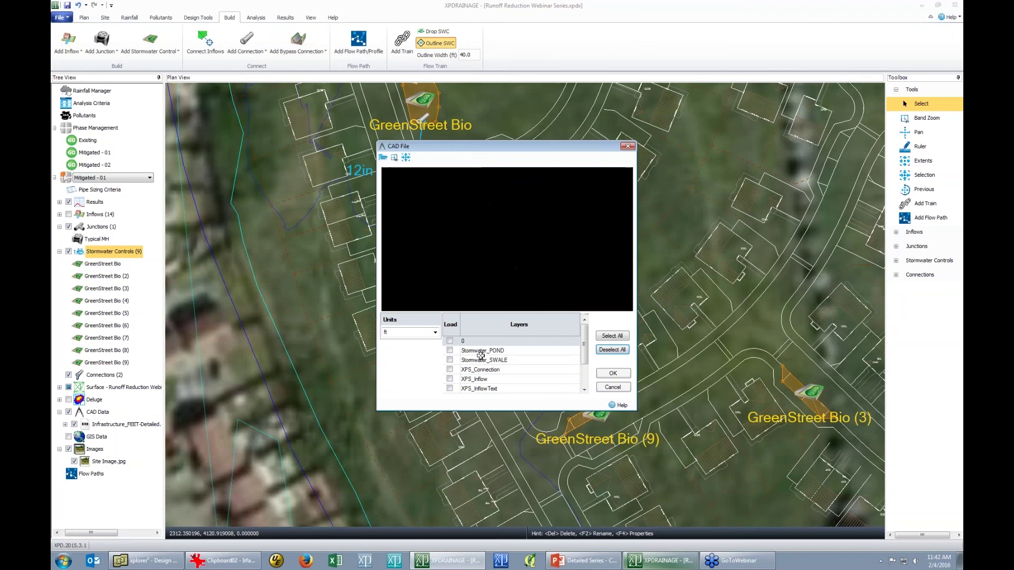
{"action": "left_click", "coordinate": [450, 360]}
{"action": "left_click", "coordinate": [613, 373]}
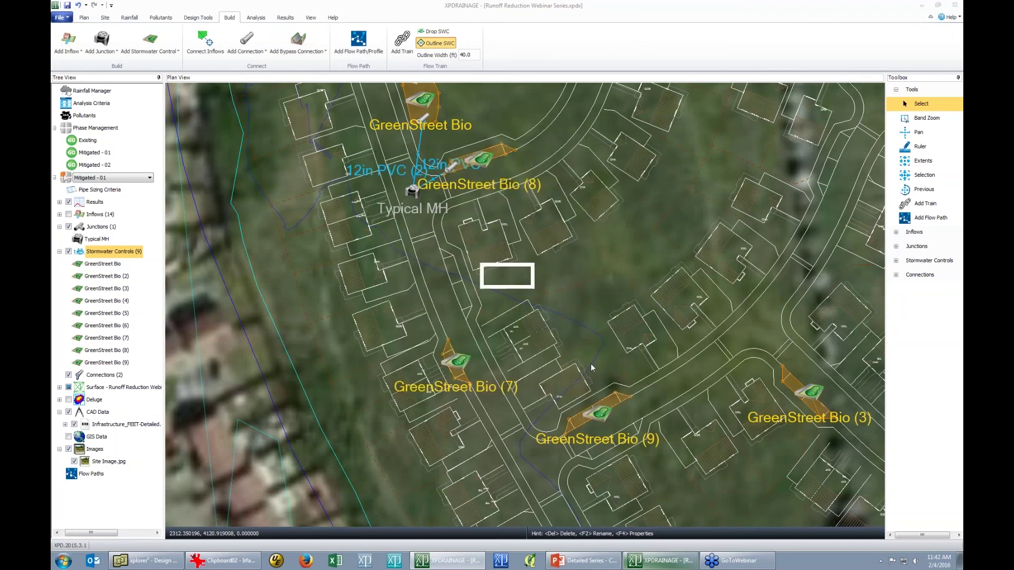
{"action": "scroll", "coordinate": [531, 319], "scroll_direction": "down", "scroll_amount": 1}
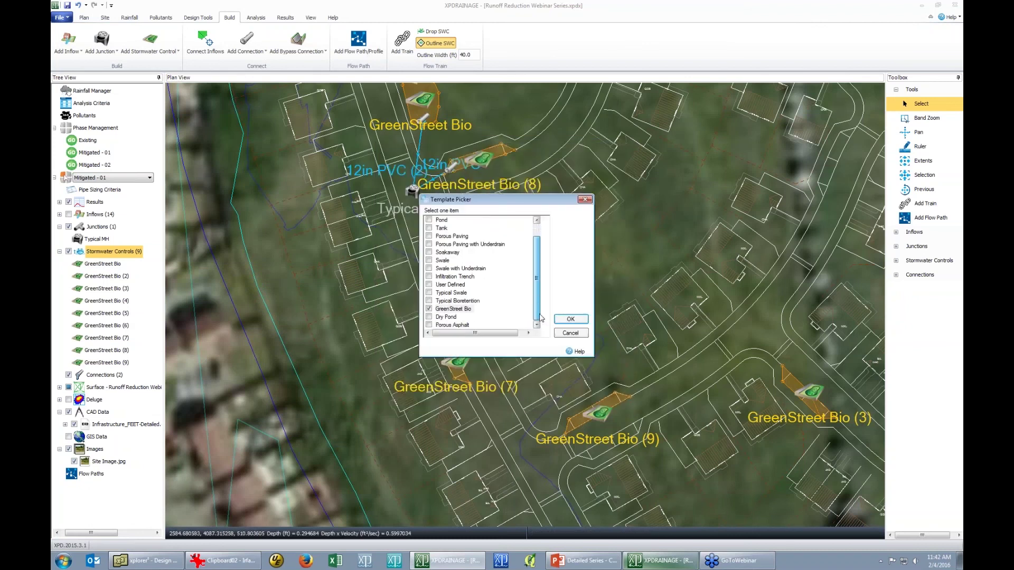
{"action": "left_click", "coordinate": [429, 293]}
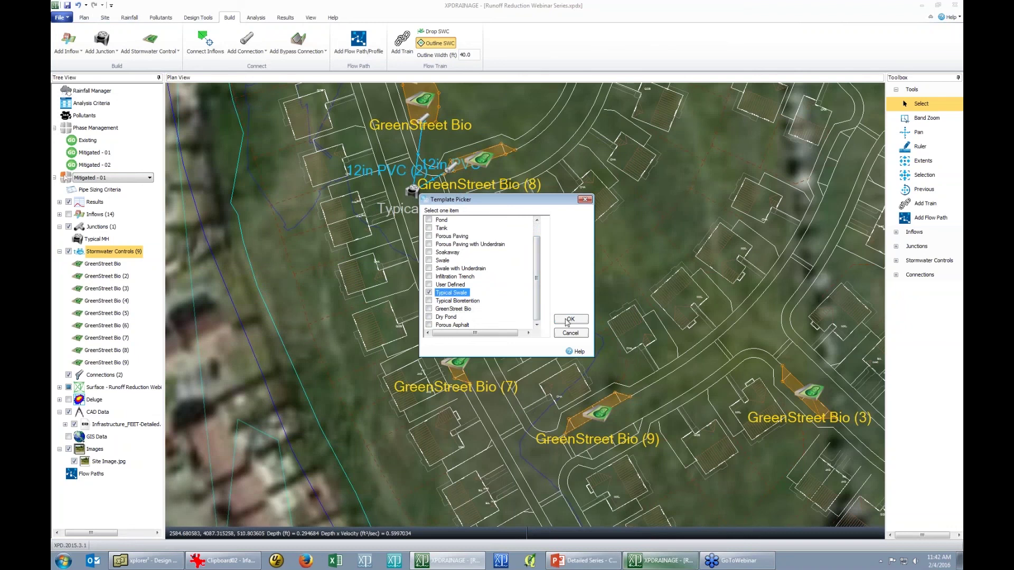
{"action": "left_click", "coordinate": [570, 319]}
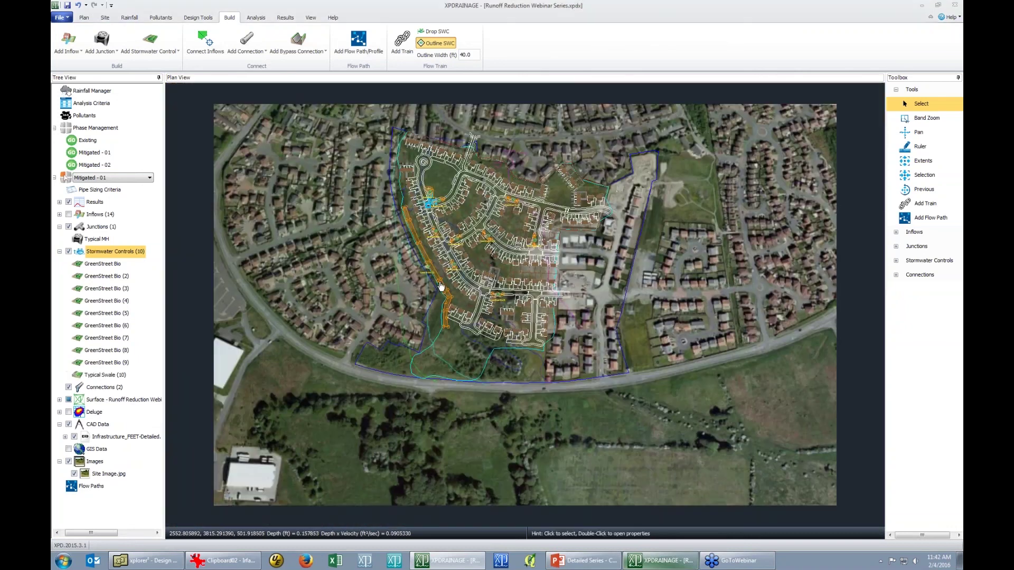
Review the dimensions and trench settings of the imported Typical Swale (10) along the site's western edge.
{"action": "left_click", "coordinate": [417, 270]}
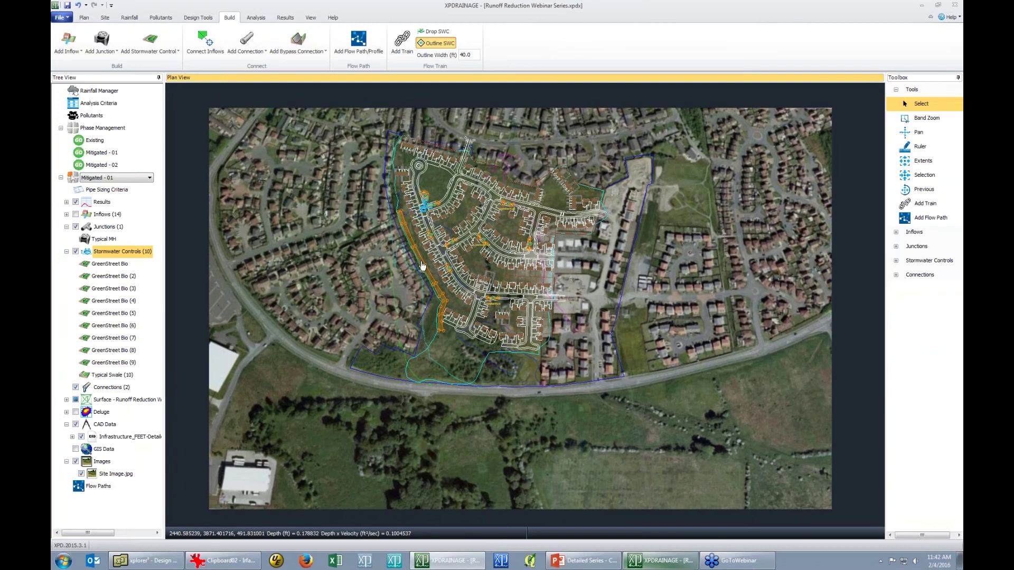
{"action": "scroll", "coordinate": [412, 276], "scroll_direction": "up", "scroll_amount": 2}
{"action": "double_click", "coordinate": [419, 268]}
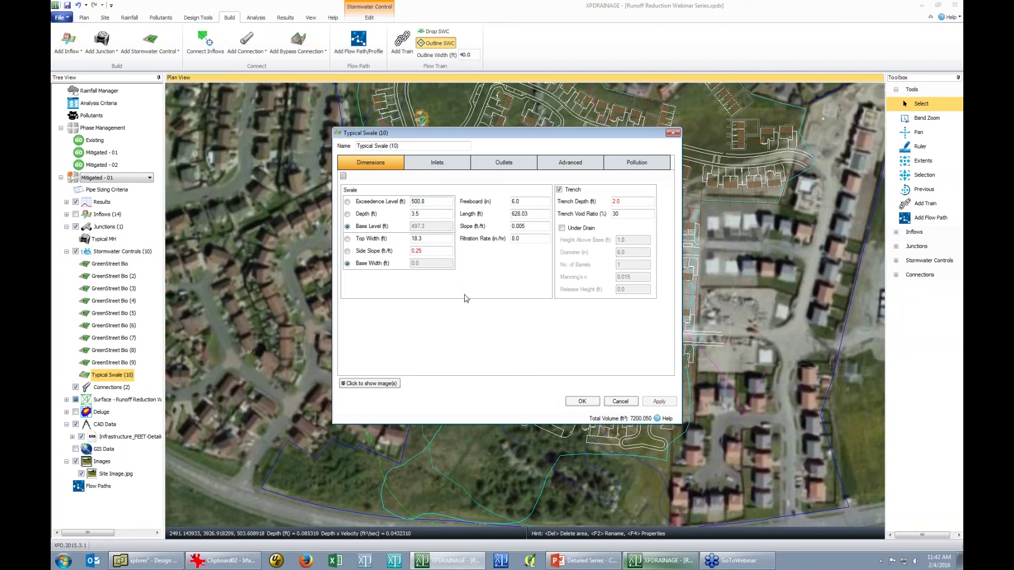
{"action": "left_click", "coordinate": [583, 402]}
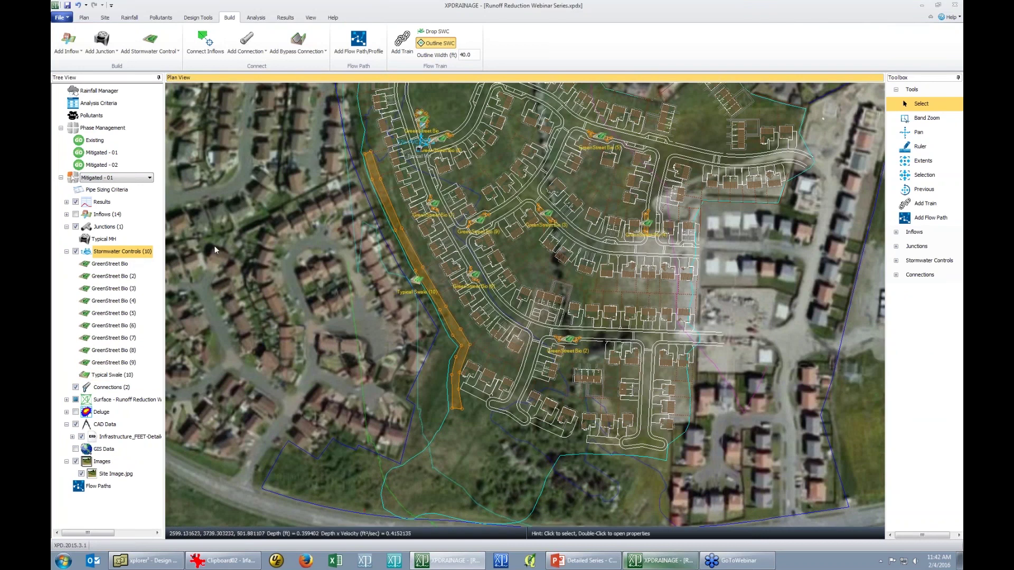
Import only the Stormwater_POND layer of the CAD drawing as a stormwater control, using the Dry Pond template.
{"action": "right_click", "coordinate": [137, 252]}
{"action": "left_click", "coordinate": [174, 270]}
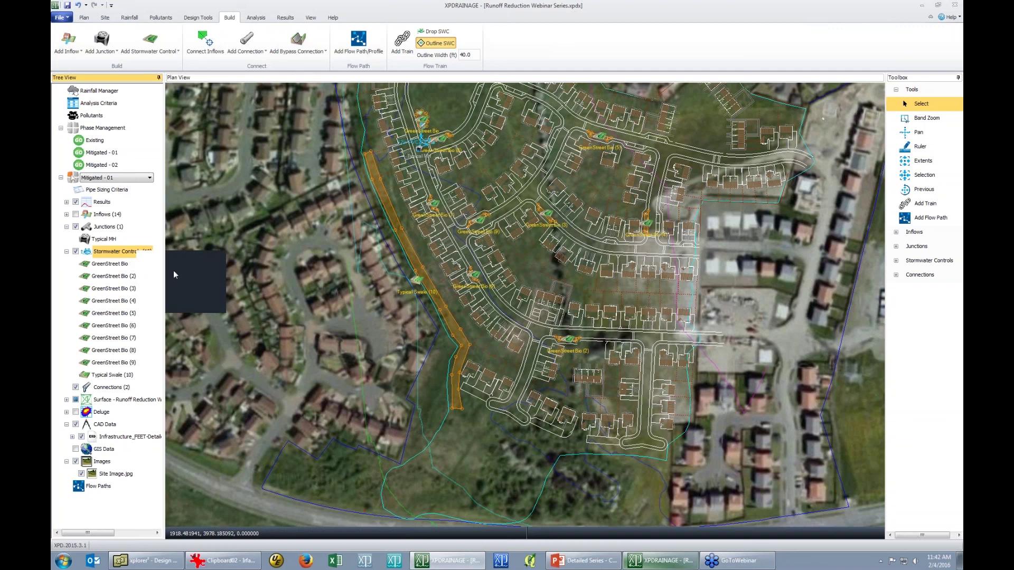
{"action": "double_click", "coordinate": [271, 328]}
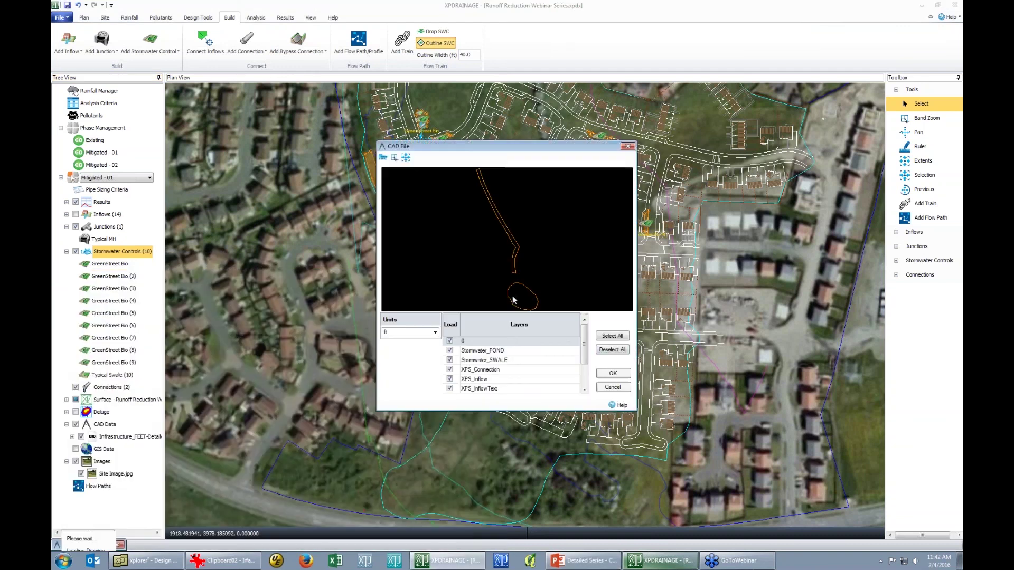
{"action": "left_click", "coordinate": [611, 350]}
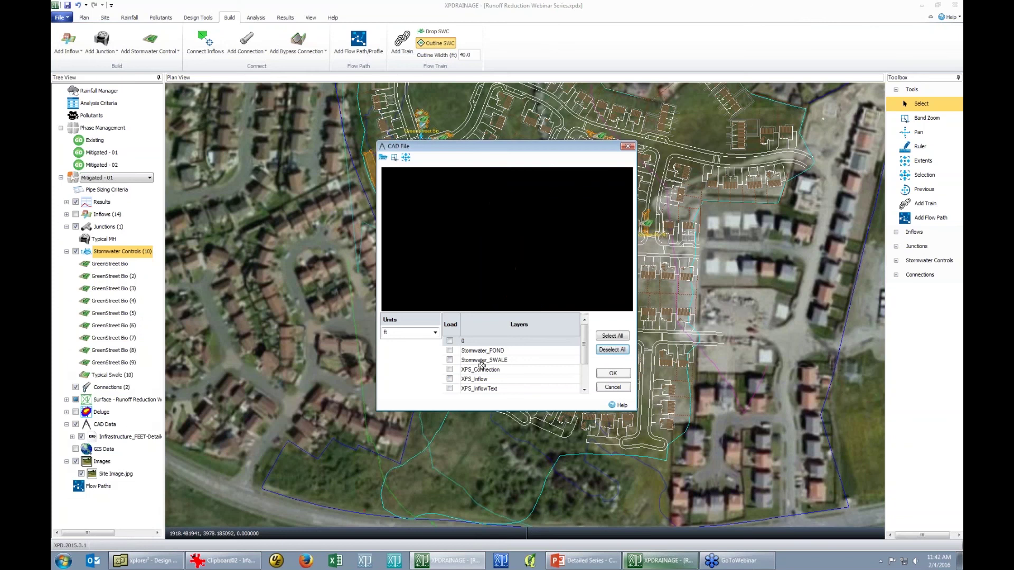
{"action": "left_click", "coordinate": [450, 351]}
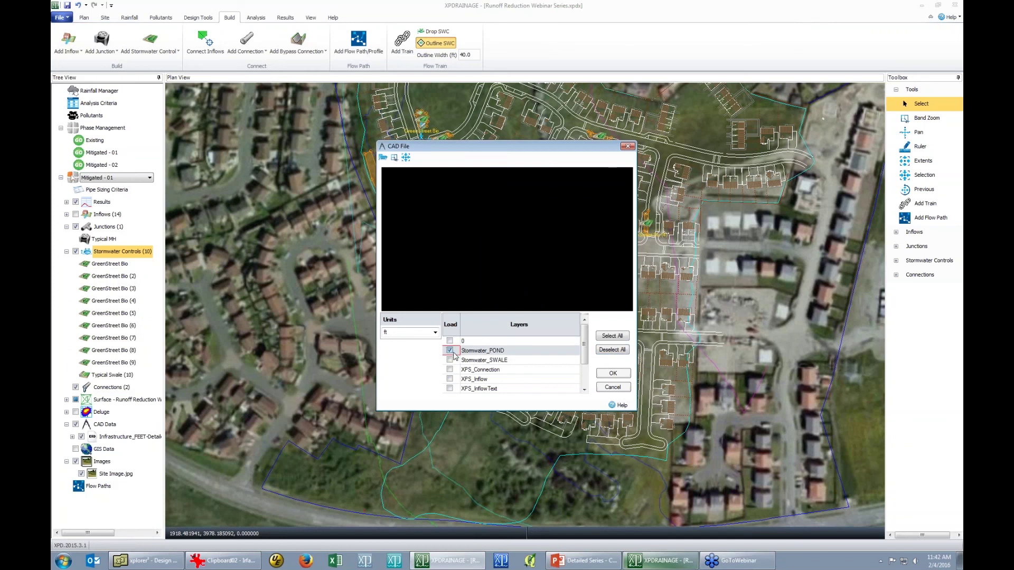
{"action": "left_click", "coordinate": [613, 374]}
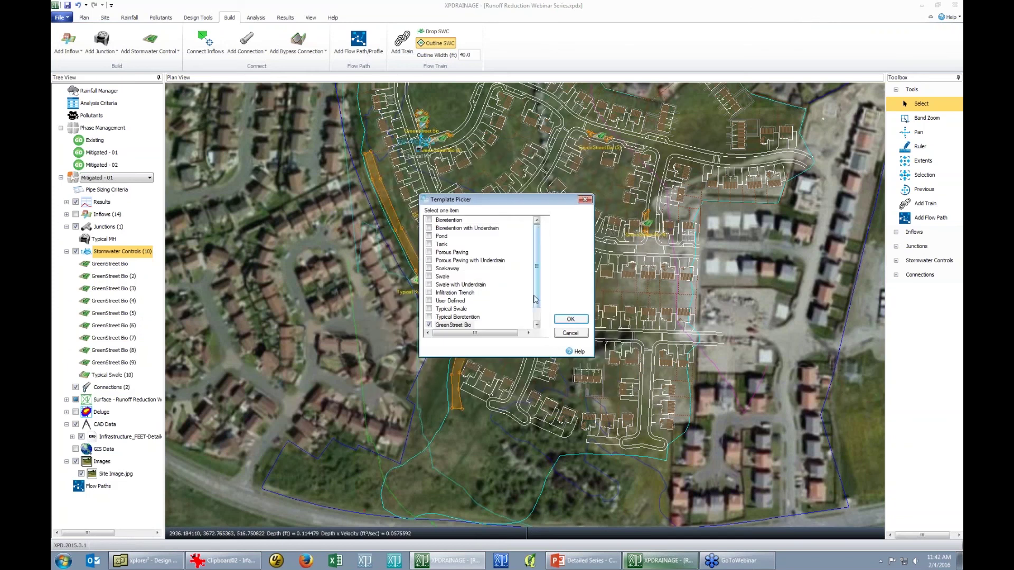
{"action": "left_click_drag", "start_coordinate": [535, 299], "coordinate": [535, 312]}
{"action": "left_click", "coordinate": [446, 316]}
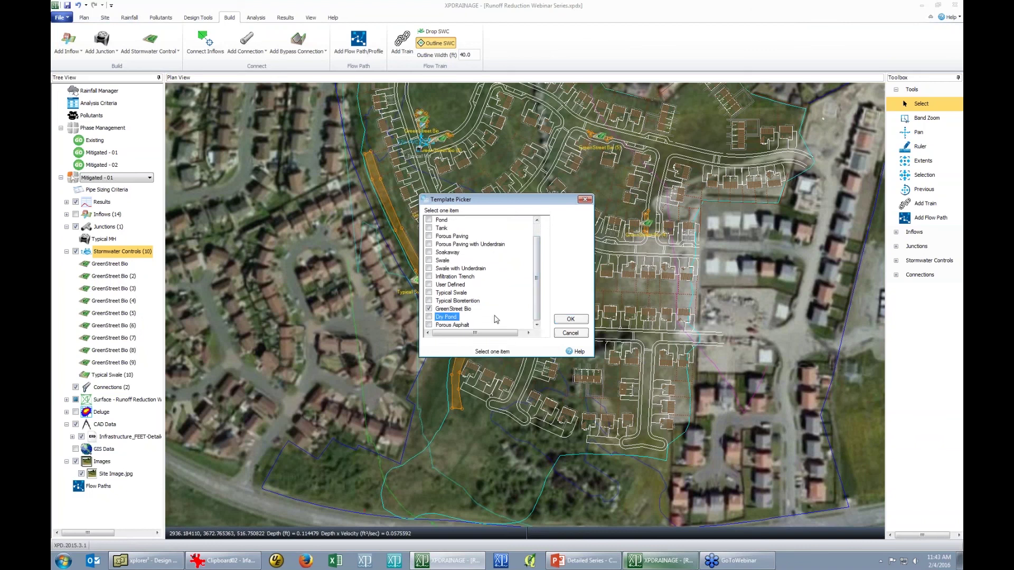
{"action": "left_click", "coordinate": [578, 319]}
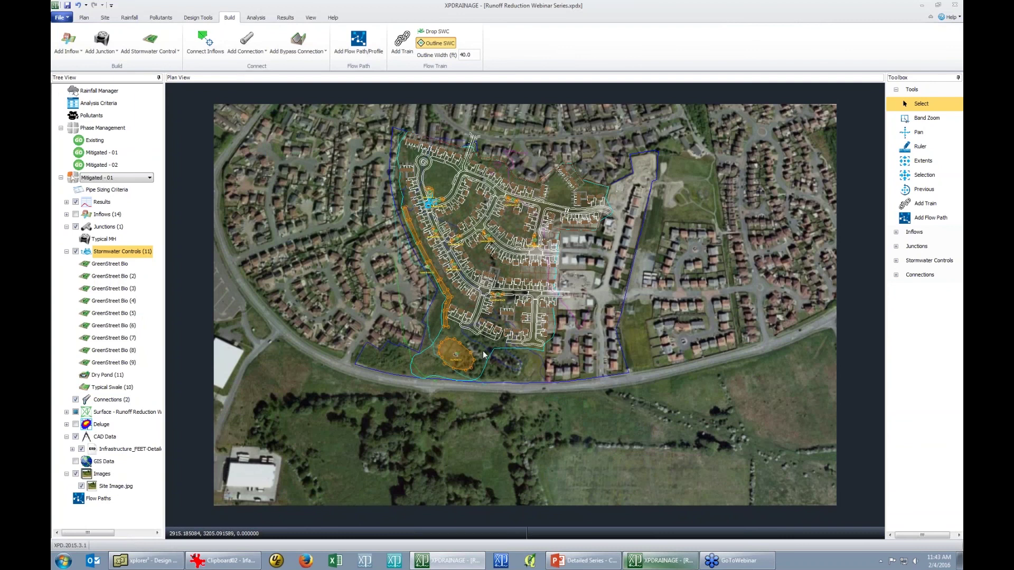
Turn on the display of the inflow areas and inspect the northeastern part of the site around Urb-Res-Dev (8).
{"action": "scroll", "coordinate": [482, 362], "scroll_direction": "up", "scroll_amount": 2}
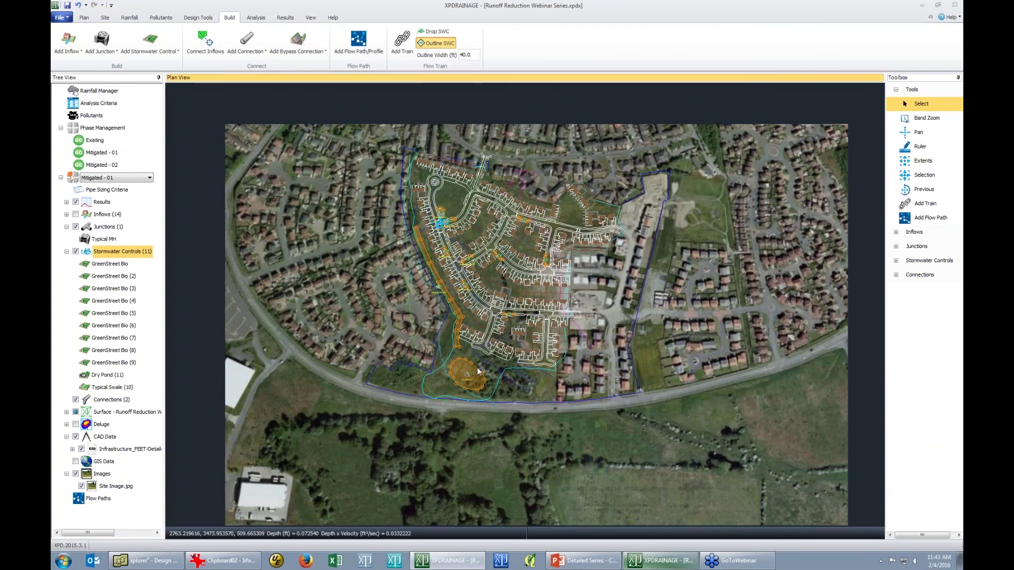
{"action": "scroll", "coordinate": [478, 372], "scroll_direction": "up", "scroll_amount": 3}
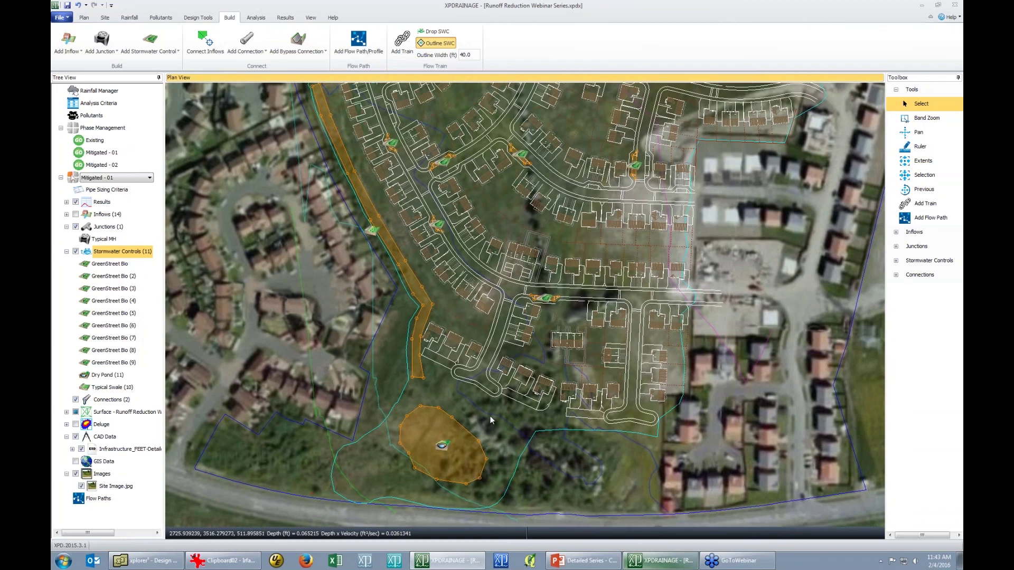
{"action": "left_click_drag", "start_coordinate": [299, 186], "coordinate": [287, 283]}
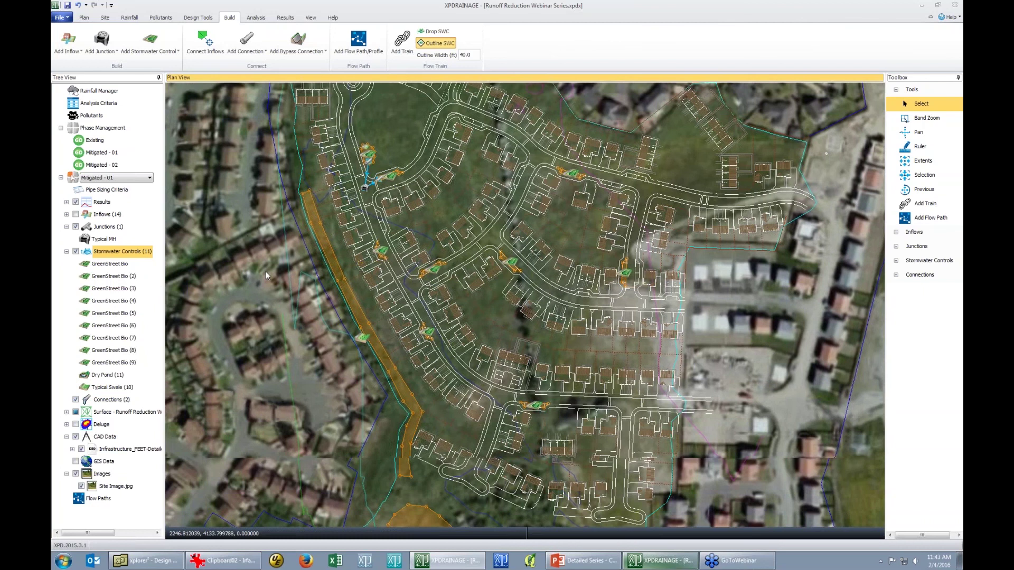
{"action": "scroll", "coordinate": [265, 271], "scroll_direction": "up", "scroll_amount": 2}
{"action": "scroll", "coordinate": [376, 229], "scroll_direction": "up", "scroll_amount": 2}
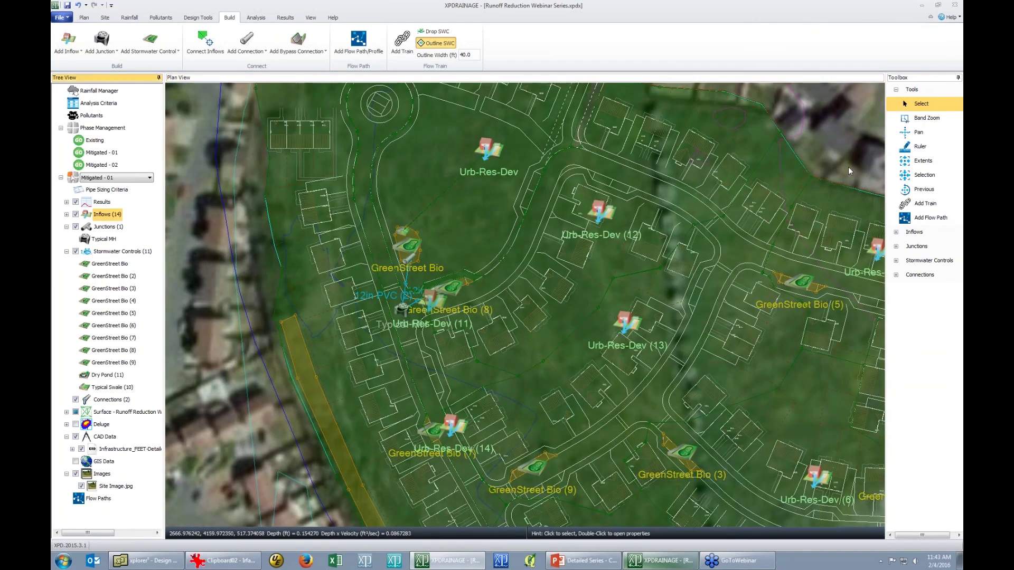
{"action": "left_click_drag", "start_coordinate": [848, 167], "coordinate": [568, 160]}
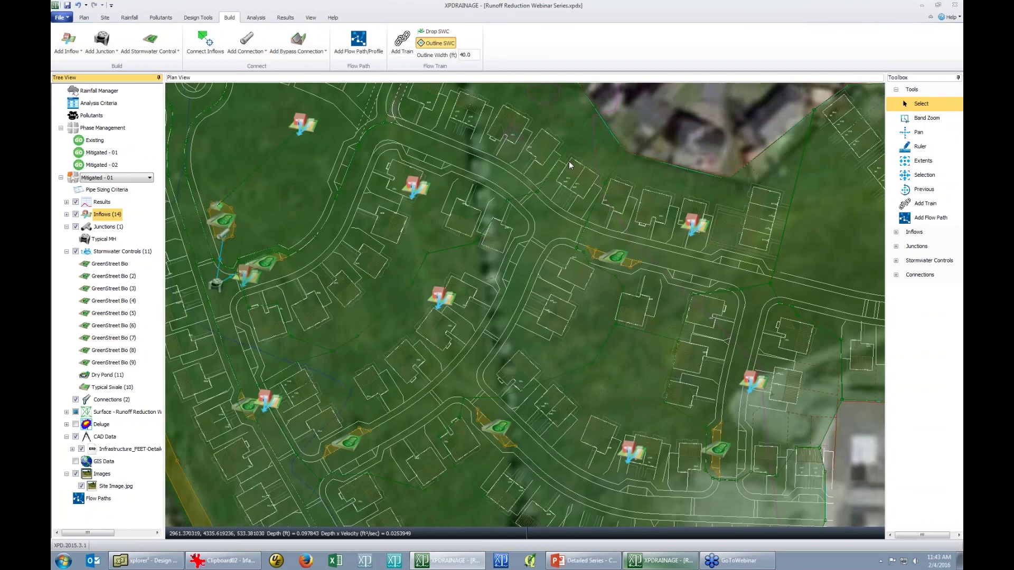
{"action": "scroll", "coordinate": [655, 394], "scroll_direction": "up", "scroll_amount": 2}
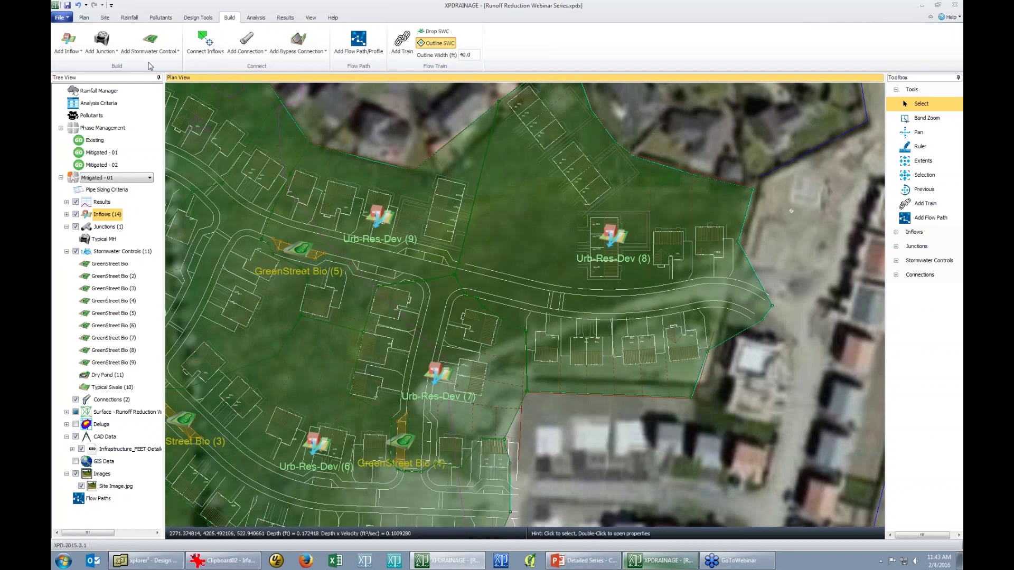
{"action": "left_click", "coordinate": [140, 52]}
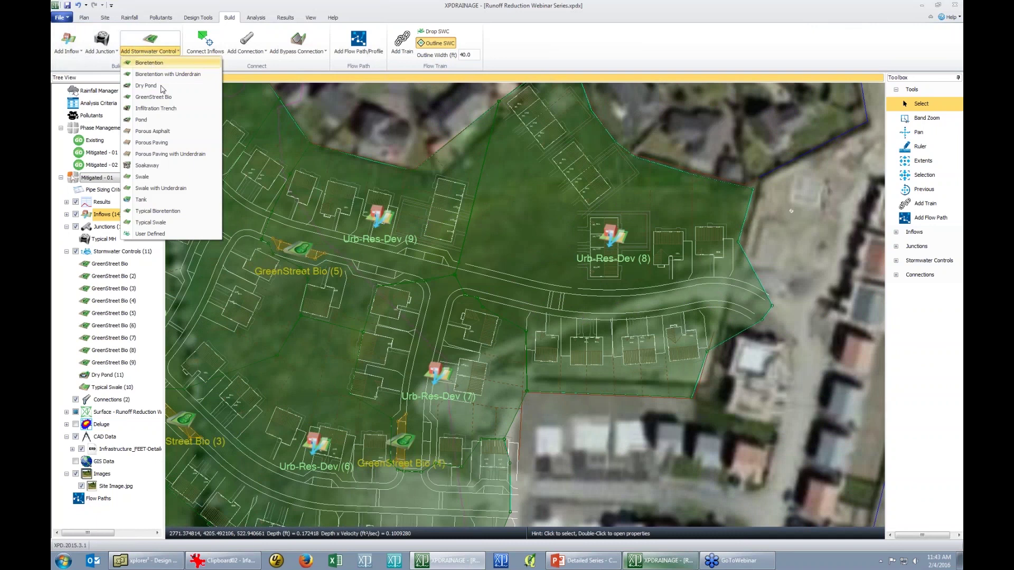
{"action": "left_click", "coordinate": [142, 176]}
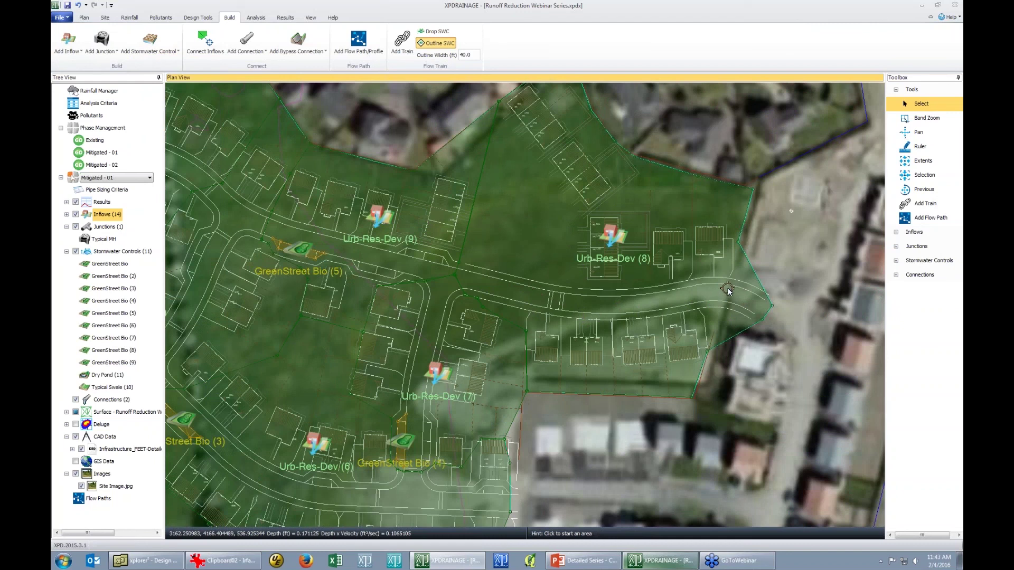
{"action": "left_click", "coordinate": [90, 20]}
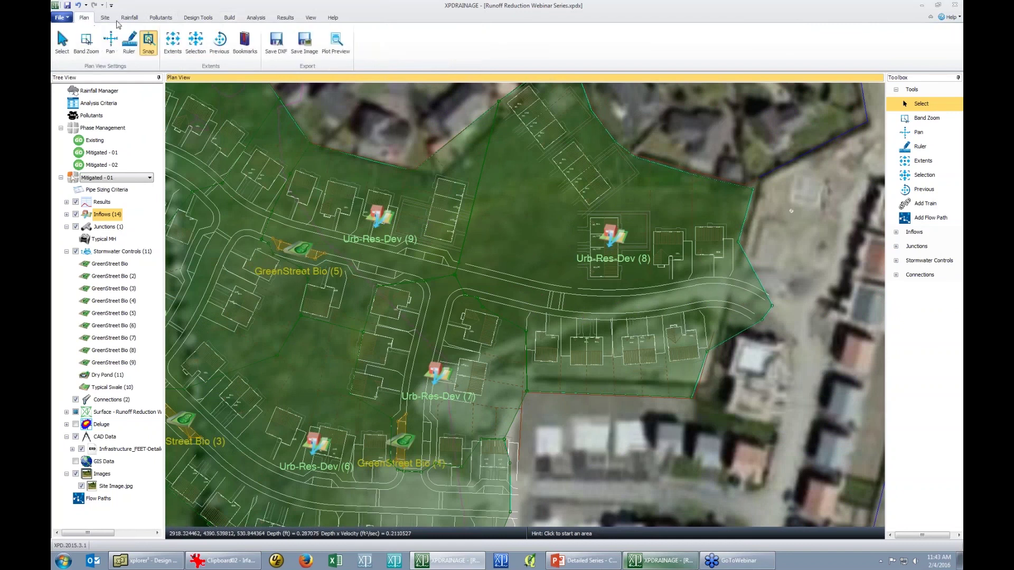
{"action": "left_click", "coordinate": [229, 17]}
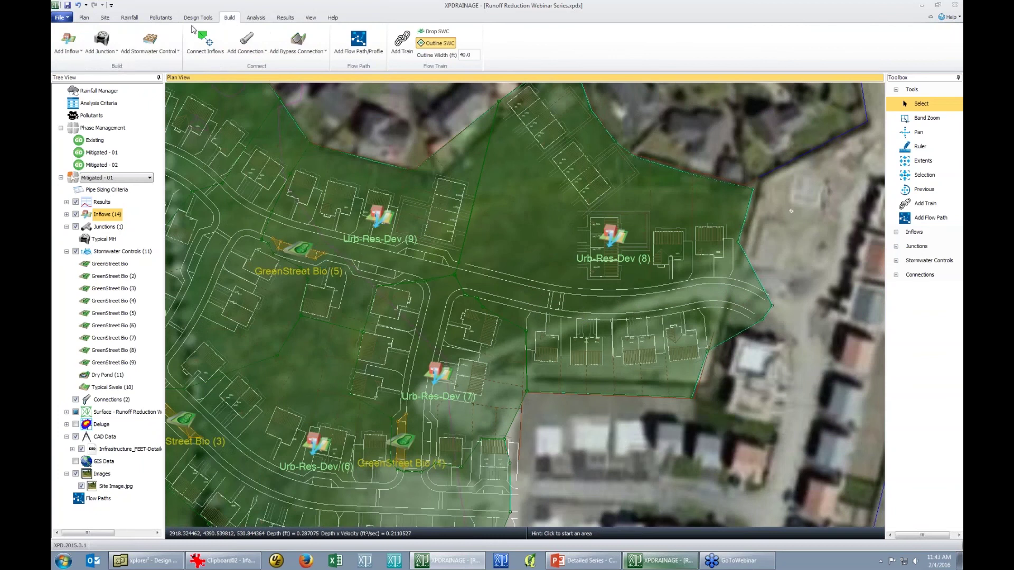
Outline a Porous Asphalt stormwater control about 275 ft long and 18 ft wide along the road south of Urb-Res-Dev (8), accepting its dimensions.
{"action": "left_click", "coordinate": [150, 44]}
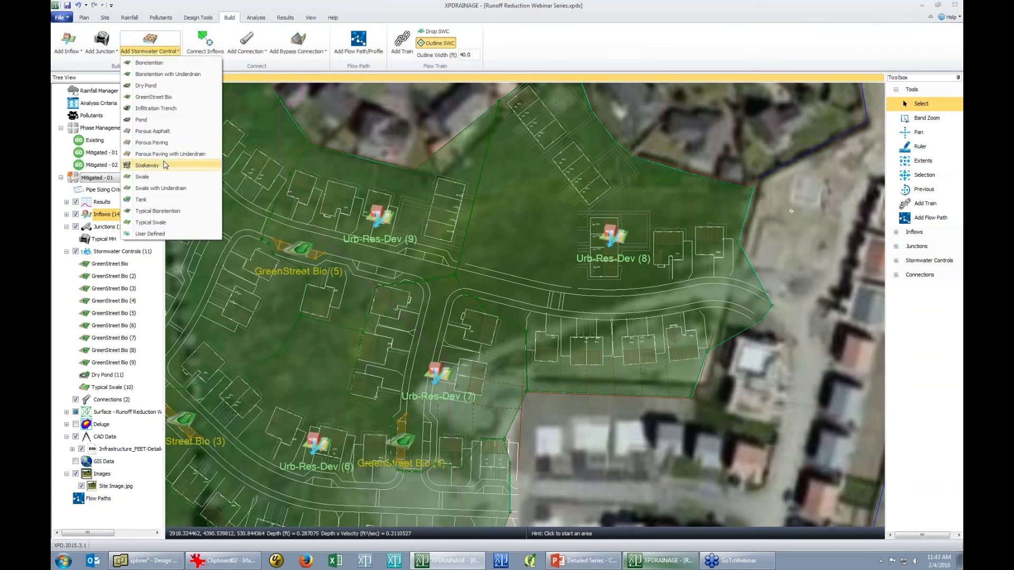
{"action": "left_click", "coordinate": [158, 142]}
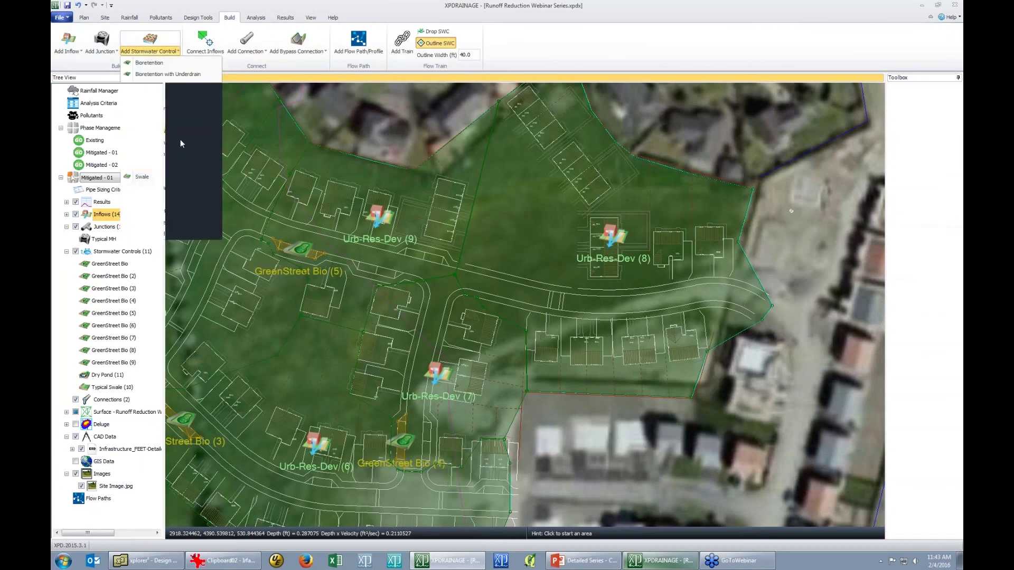
{"action": "left_click", "coordinate": [727, 287]}
{"action": "left_click", "coordinate": [700, 302]}
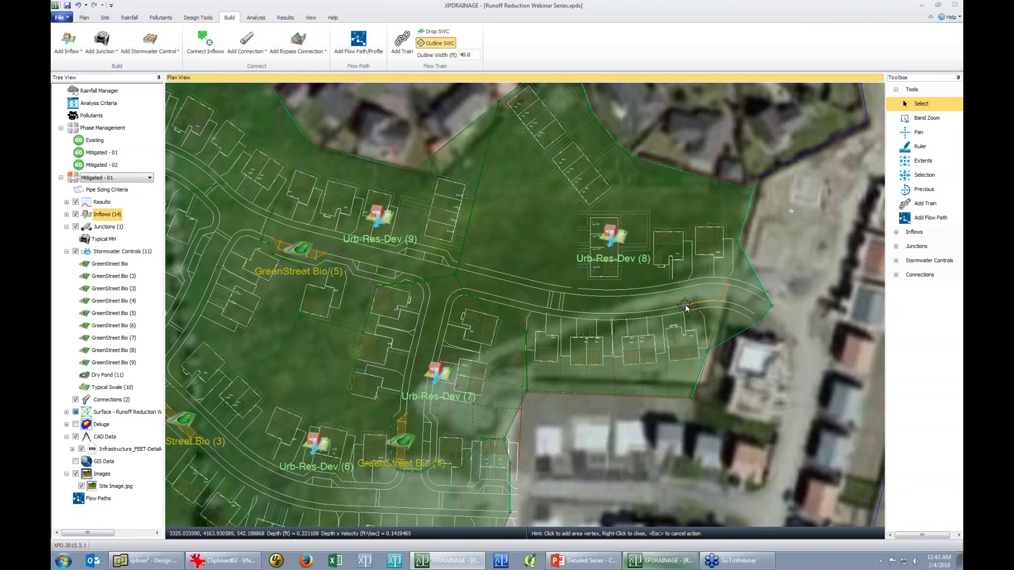
{"action": "left_click", "coordinate": [668, 308]}
{"action": "left_click", "coordinate": [629, 317]}
{"action": "left_click", "coordinate": [571, 312]}
{"action": "left_click", "coordinate": [540, 306]}
{"action": "left_click", "coordinate": [467, 290]}
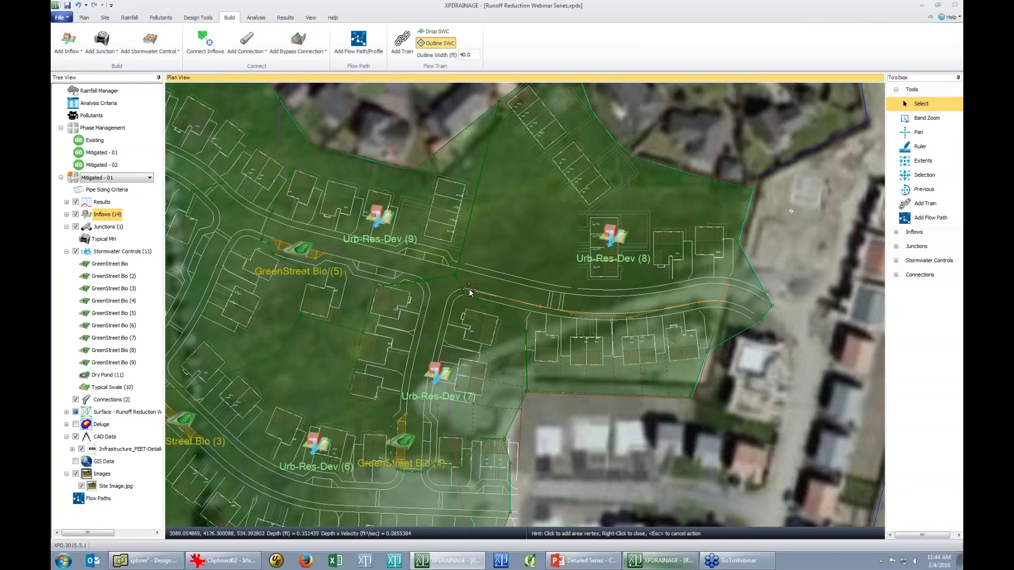
{"action": "left_click", "coordinate": [470, 271]}
{"action": "left_click", "coordinate": [549, 292]}
{"action": "left_click", "coordinate": [604, 297]}
{"action": "left_click", "coordinate": [641, 296]}
{"action": "left_click", "coordinate": [678, 292]}
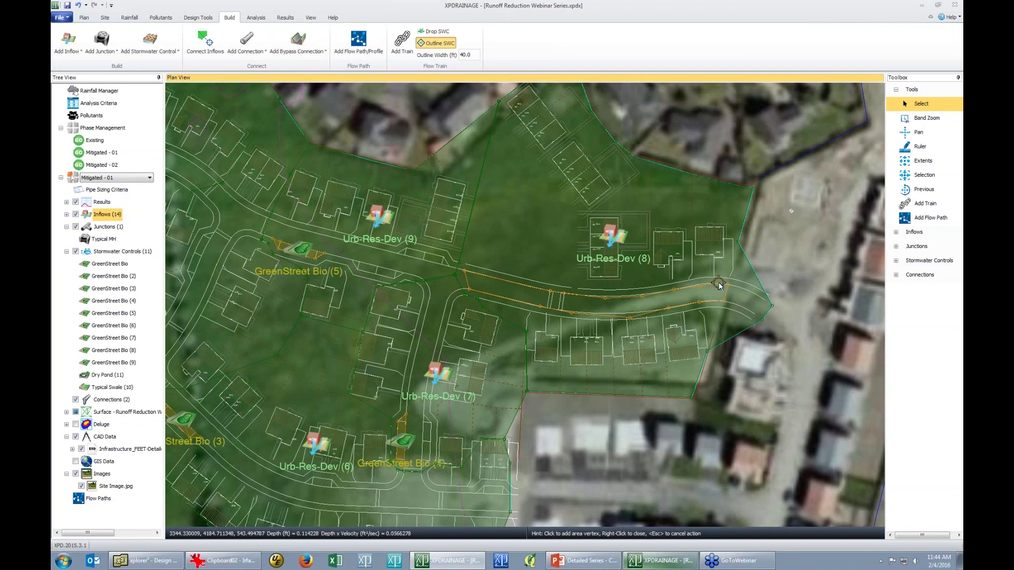
{"action": "right_click", "coordinate": [714, 285]}
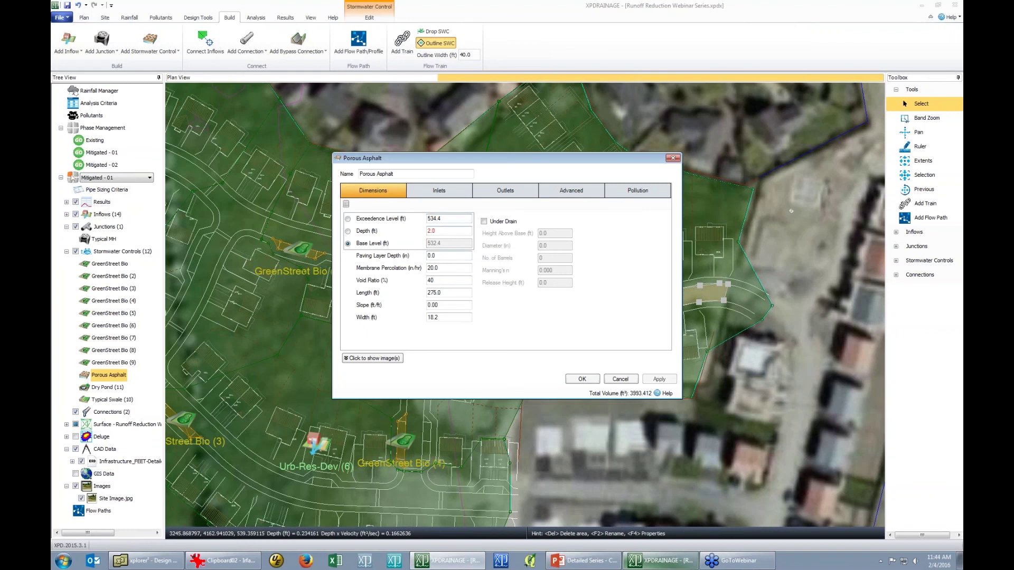
{"action": "double_click", "coordinate": [441, 280]}
{"action": "left_click", "coordinate": [582, 379]}
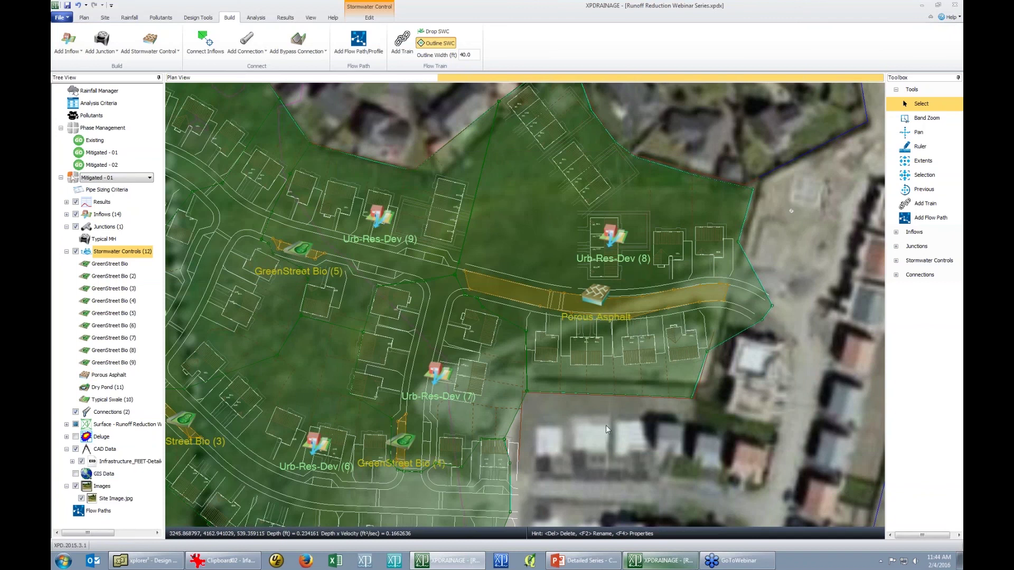
Place two Typical MH junctions on the road, one at the Porous Asphalt's western end and one just south of GreenStreet Bio (4).
{"action": "left_click_drag", "start_coordinate": [606, 426], "coordinate": [698, 360]}
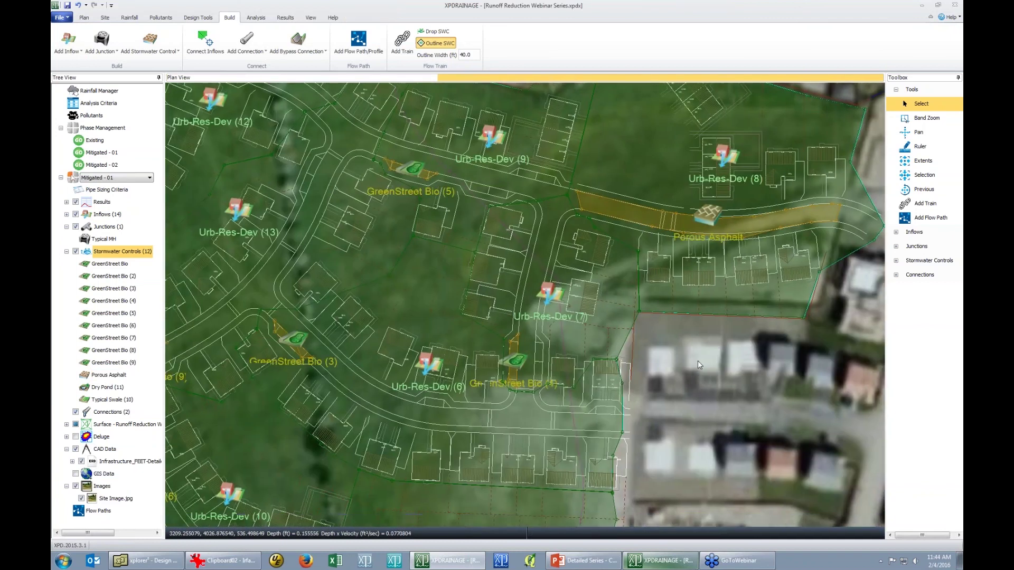
{"action": "scroll", "coordinate": [698, 360], "scroll_direction": "down", "scroll_amount": 3}
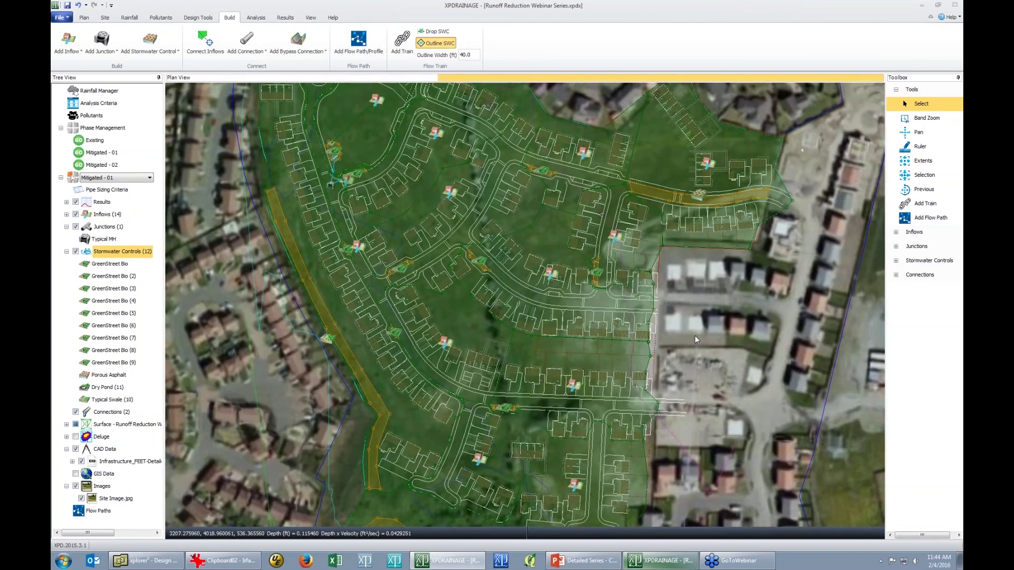
{"action": "scroll", "coordinate": [686, 343], "scroll_direction": "up", "scroll_amount": 3}
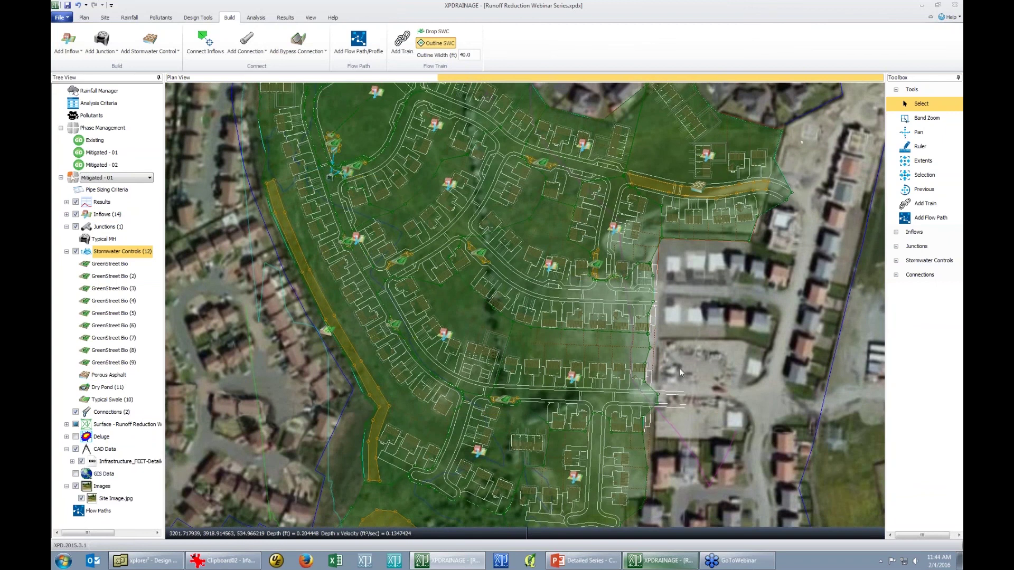
{"action": "scroll", "coordinate": [634, 278], "scroll_direction": "up", "scroll_amount": 3}
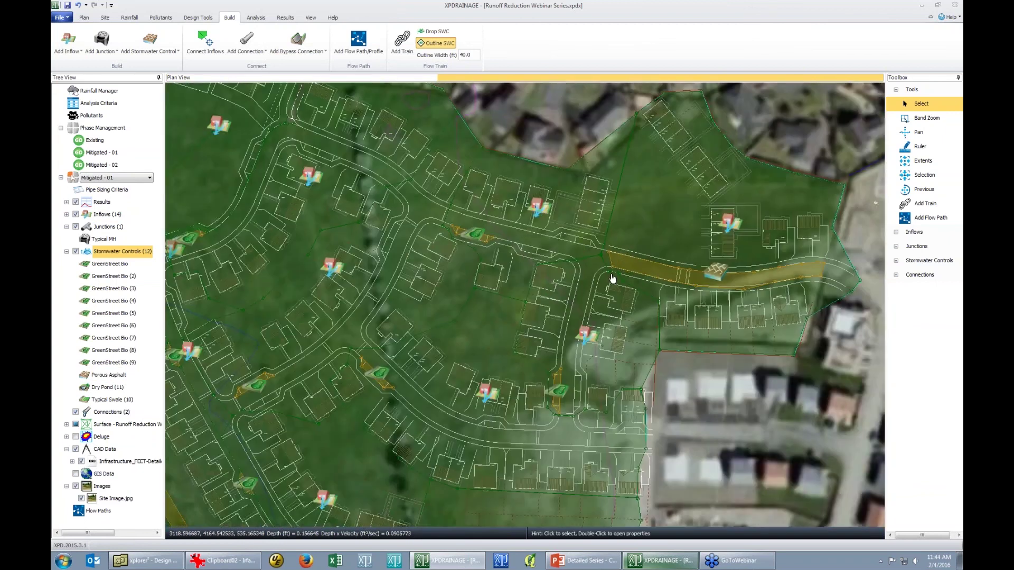
{"action": "left_click", "coordinate": [101, 48]}
{"action": "left_click", "coordinate": [111, 85]}
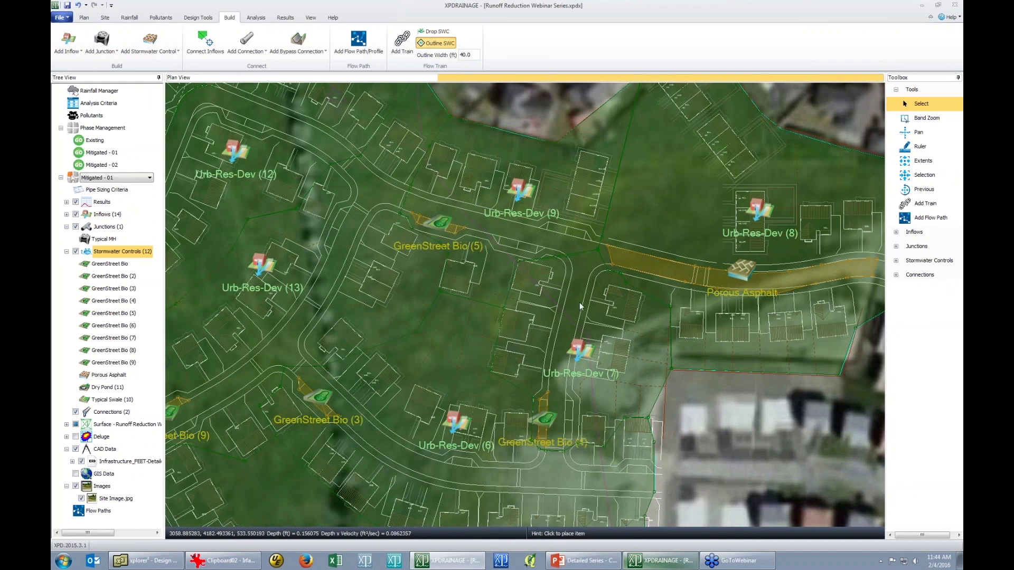
{"action": "left_click", "coordinate": [585, 258]}
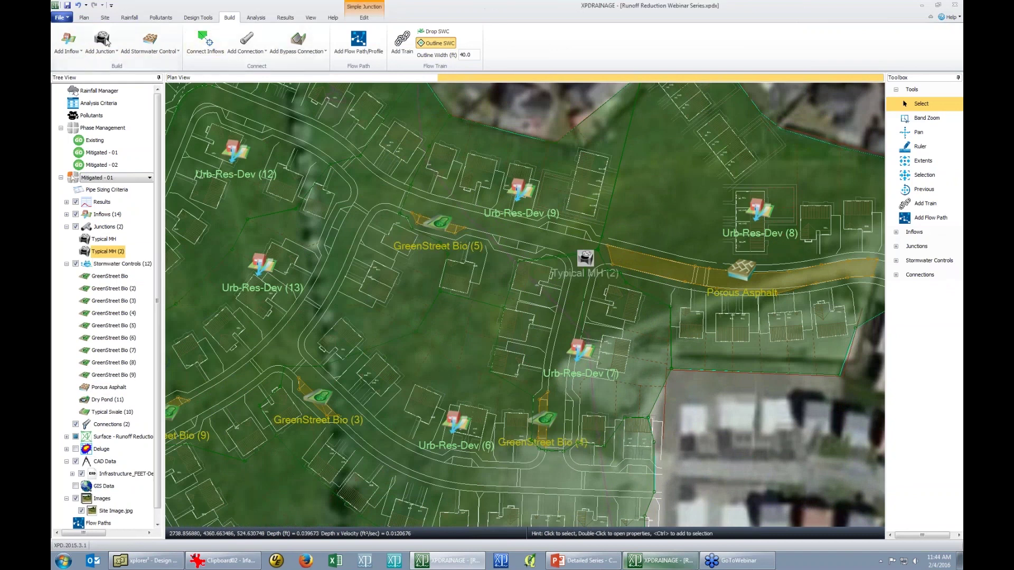
{"action": "left_click", "coordinate": [553, 471]}
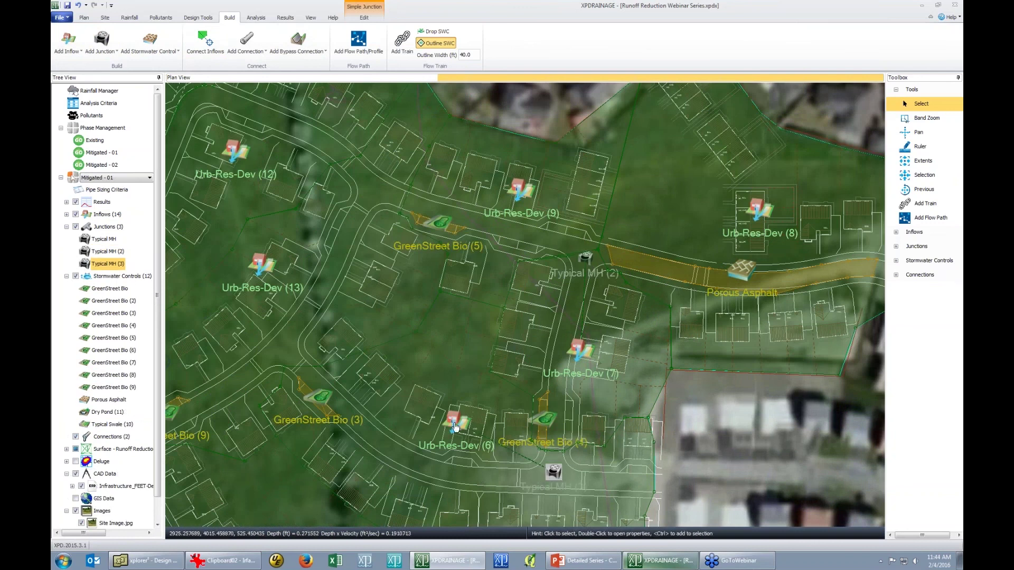
{"action": "left_click", "coordinate": [527, 466]}
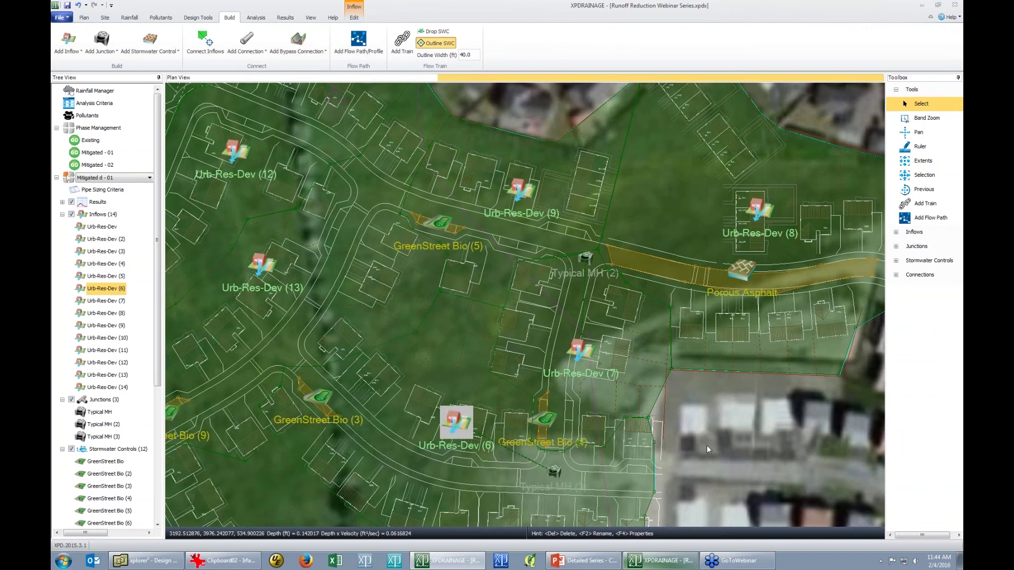
Connect the Porous Asphalt to Typical MH (2) and Typical MH (2) to Typical MH (3) with 12in PVC pipes.
{"action": "left_click_drag", "start_coordinate": [707, 445], "coordinate": [696, 391]}
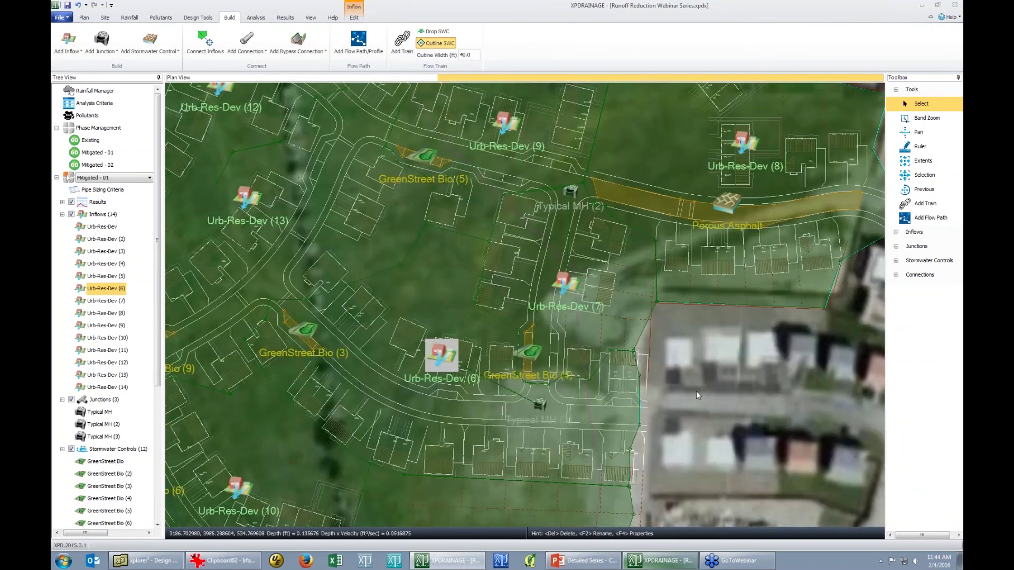
{"action": "scroll", "coordinate": [696, 390], "scroll_direction": "down", "scroll_amount": 1}
{"action": "left_click_drag", "start_coordinate": [680, 442], "coordinate": [723, 348]}
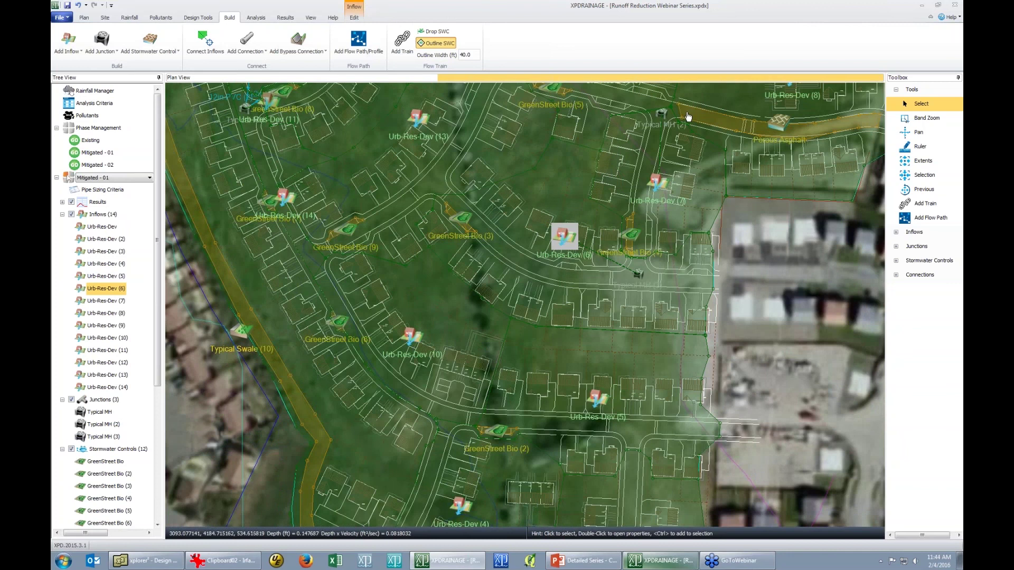
{"action": "right_click", "coordinate": [686, 113]}
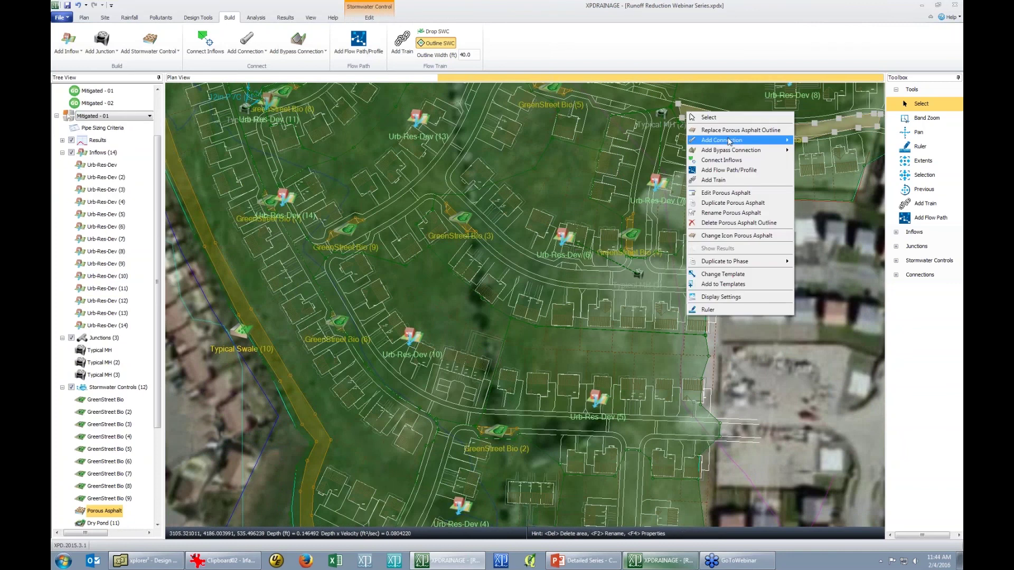
{"action": "mouse_move", "coordinate": [729, 141]}
{"action": "left_click", "coordinate": [815, 141]}
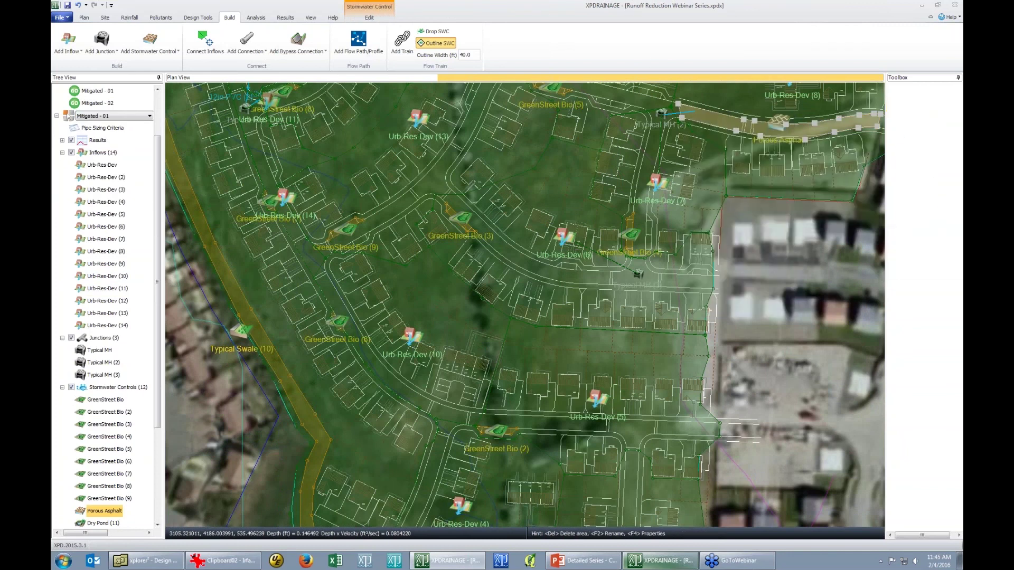
{"action": "left_click", "coordinate": [659, 151]}
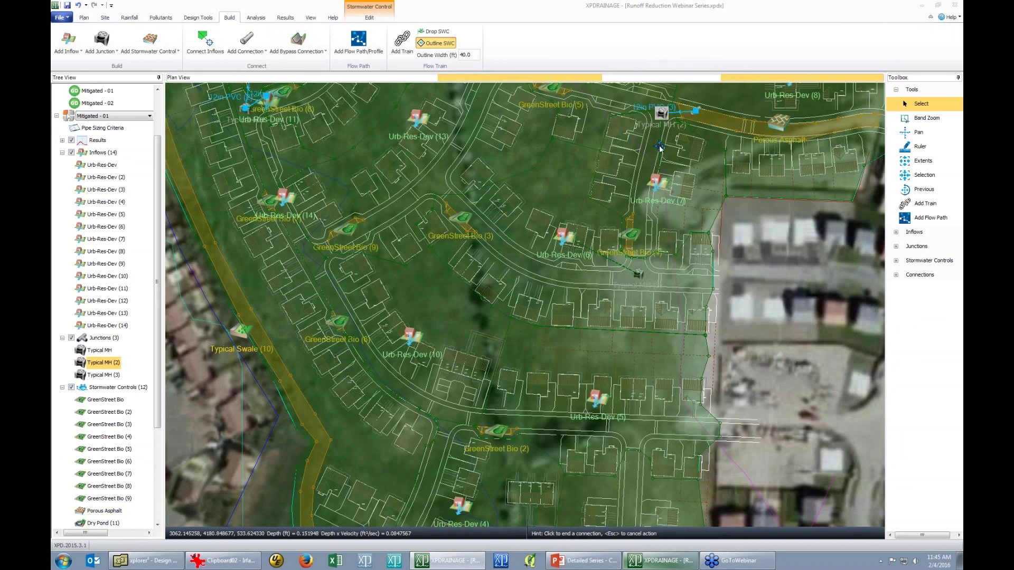
{"action": "left_click", "coordinate": [660, 113]}
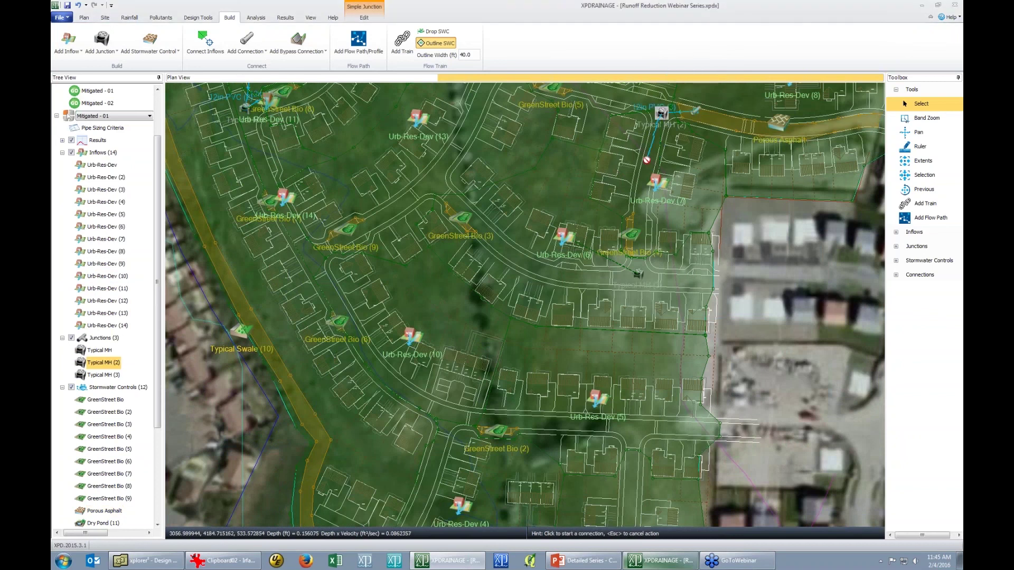
{"action": "left_click", "coordinate": [640, 276]}
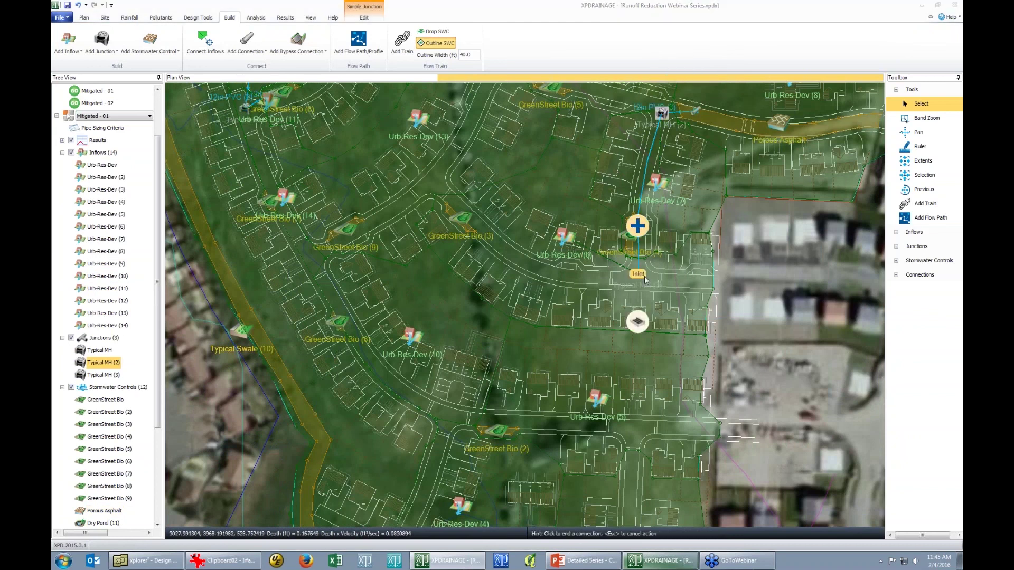
{"action": "left_click", "coordinate": [641, 277]}
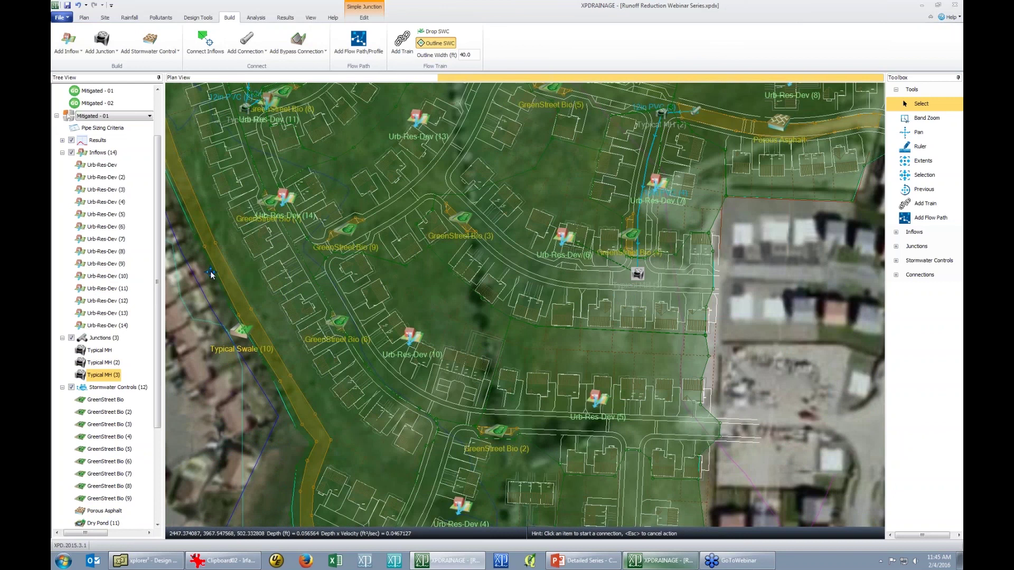
Place a Typical MH junction at the road bend northwest of GreenStreet Bio (3) and run a 12in PVC pipe to it from Typical MH (3).
{"action": "left_click", "coordinate": [101, 40]}
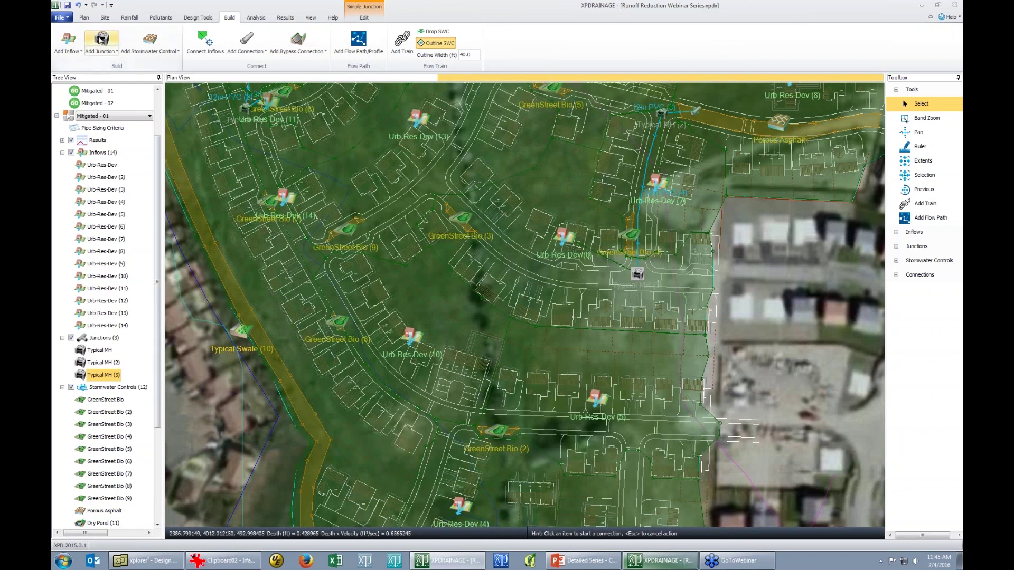
{"action": "left_click", "coordinate": [436, 183]}
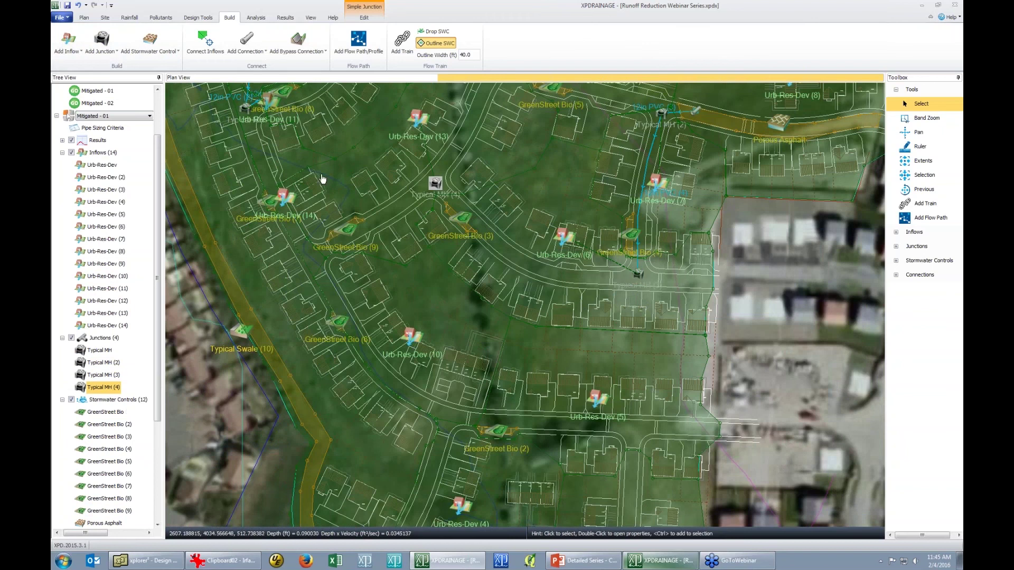
{"action": "right_click", "coordinate": [639, 275]}
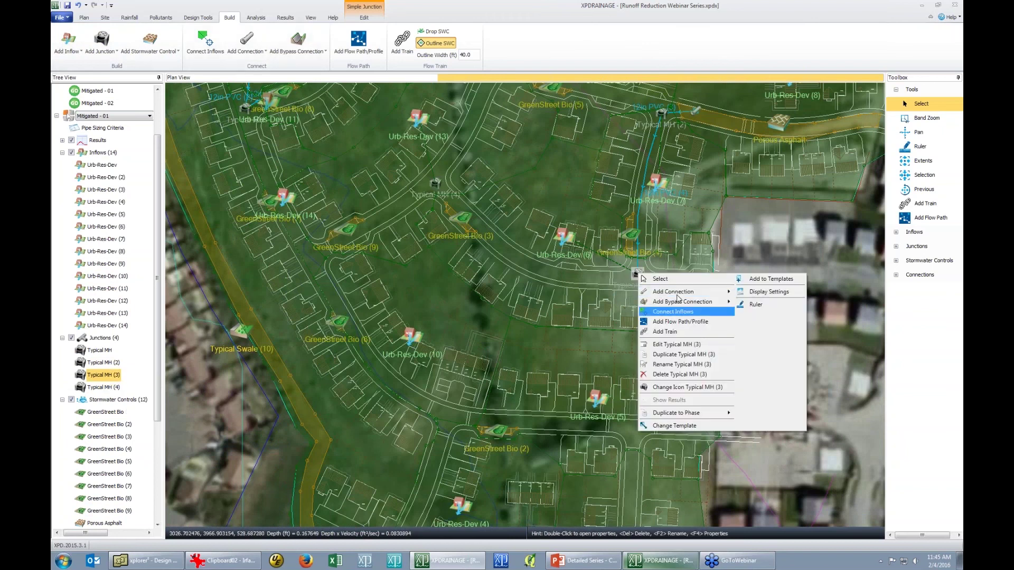
{"action": "mouse_move", "coordinate": [731, 301]}
{"action": "left_click", "coordinate": [769, 294]}
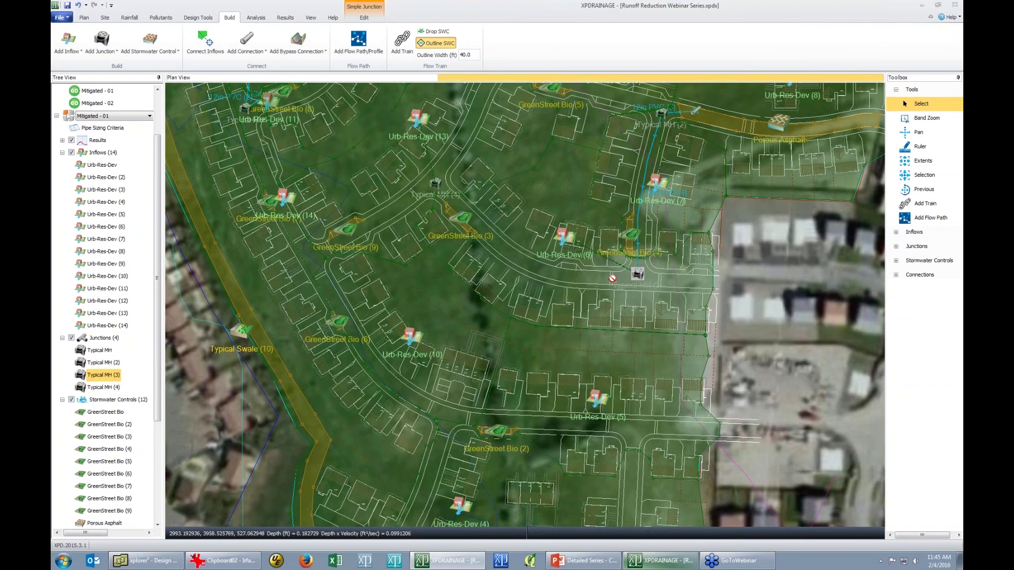
{"action": "mouse_move", "coordinate": [552, 276]}
{"action": "left_mouse_down"}
{"action": "mouse_move", "coordinate": [437, 183]}
{"action": "mouse_move", "coordinate": [345, 243]}
{"action": "left_mouse_up"}
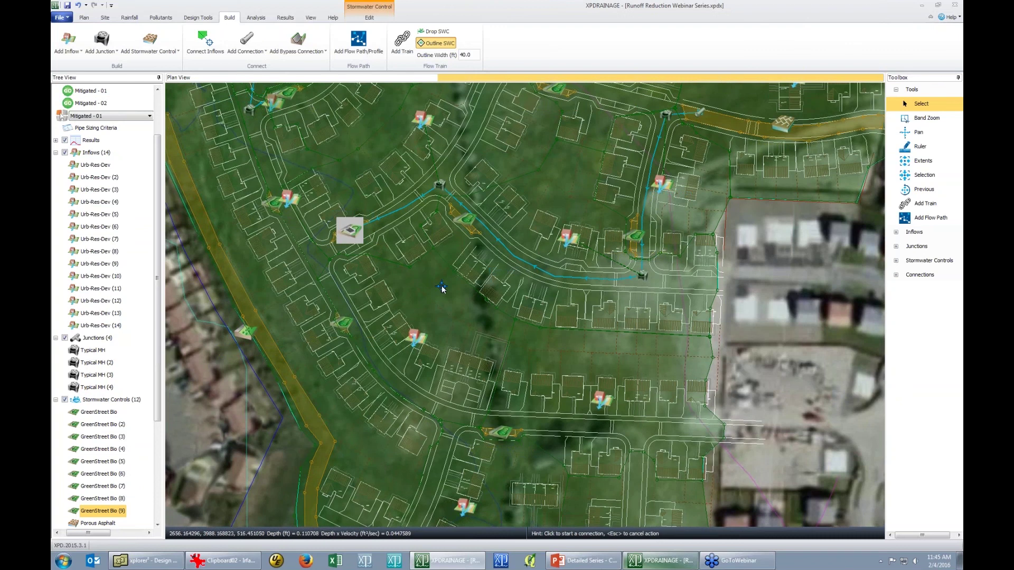
{"action": "scroll", "coordinate": [439, 252], "scroll_direction": "up", "scroll_amount": 1}
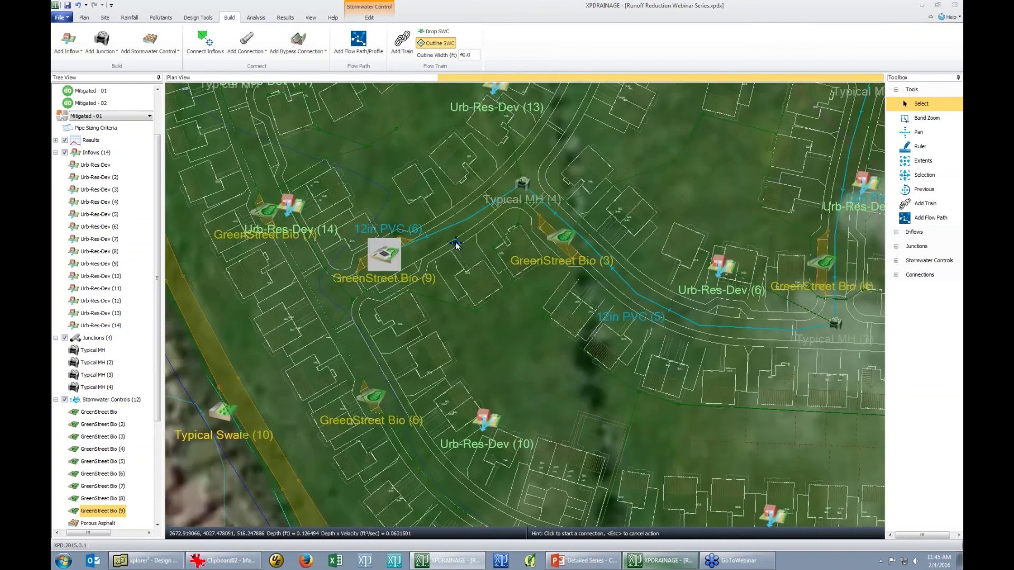
{"action": "scroll", "coordinate": [456, 244], "scroll_direction": "up", "scroll_amount": 1}
{"action": "key", "text": "Escape"}
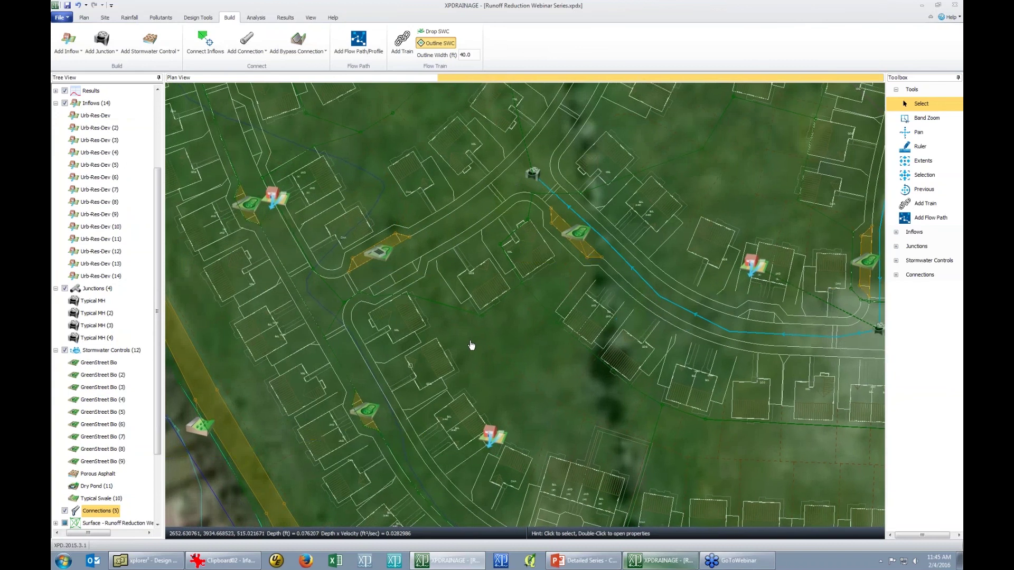
Connect Typical MH (4) to Typical Swale (10) with a 12in PVC pipe that follows the road past GreenStreet Bio (9) and bends toward the swale.
{"action": "left_click_drag", "start_coordinate": [472, 345], "coordinate": [506, 326]}
{"action": "scroll", "coordinate": [506, 326], "scroll_direction": "down", "scroll_amount": 1}
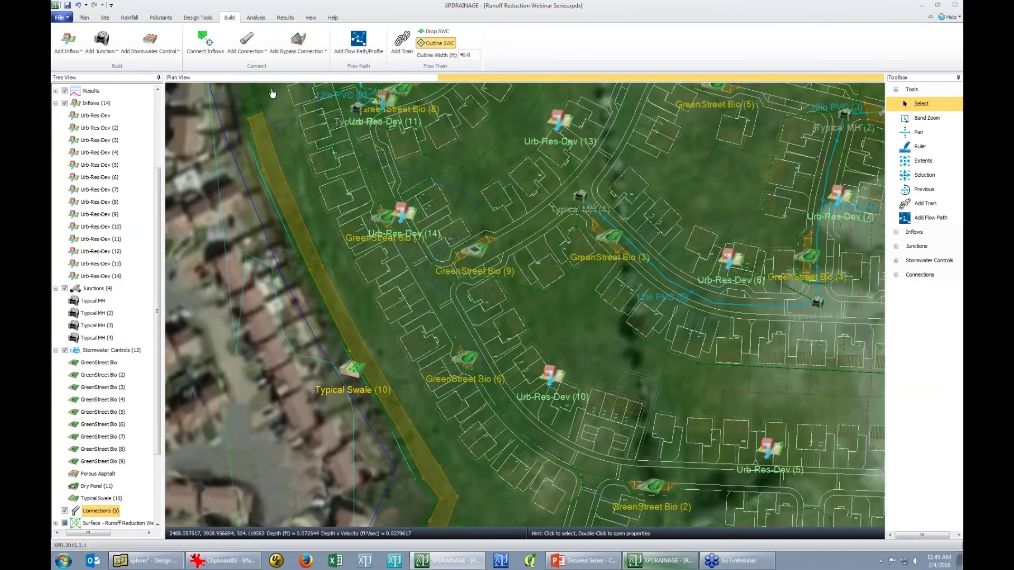
{"action": "left_click", "coordinate": [581, 197]}
{"action": "right_click", "coordinate": [581, 197]}
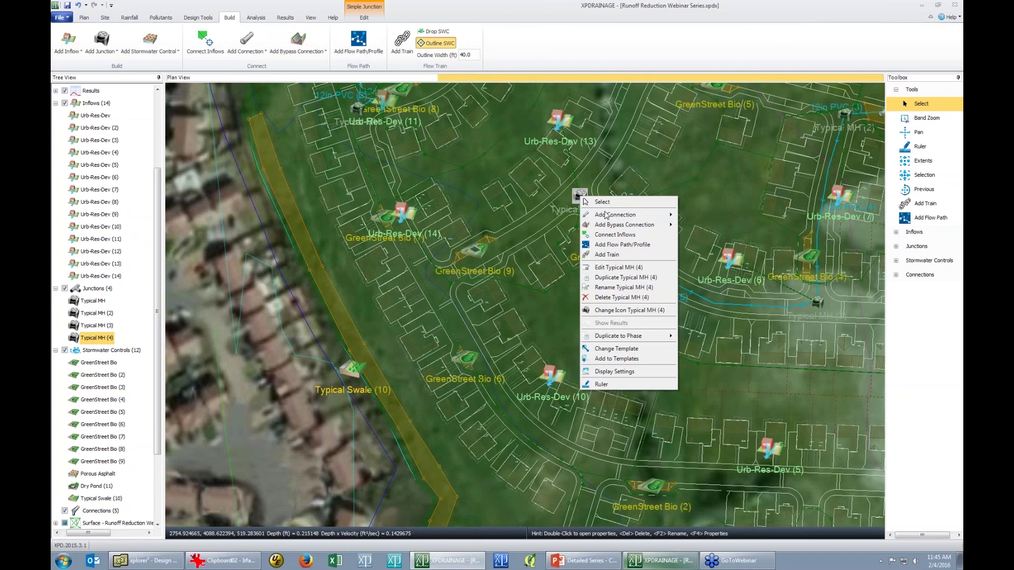
{"action": "mouse_move", "coordinate": [610, 217]}
{"action": "left_click", "coordinate": [696, 216]}
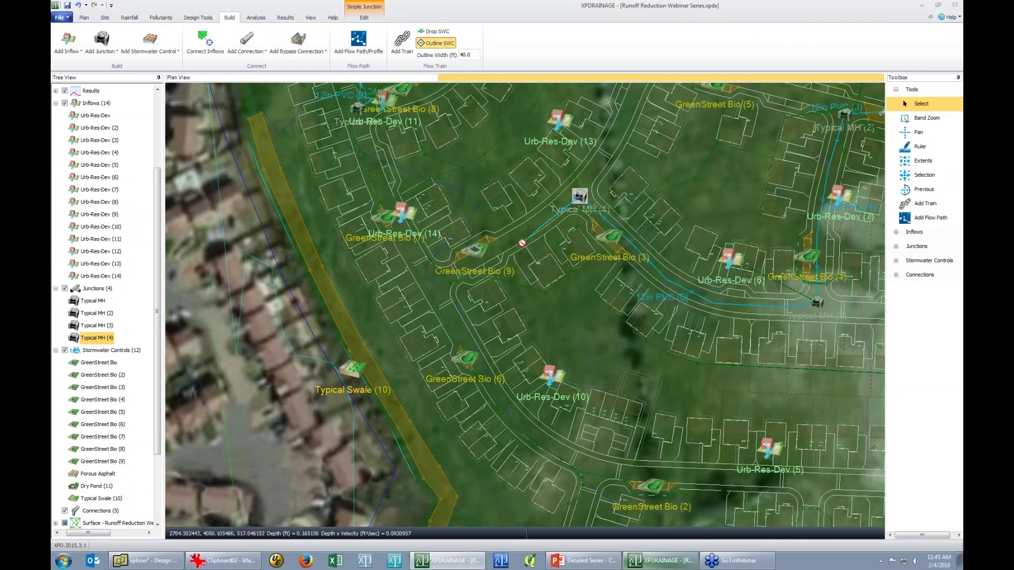
{"action": "left_click", "coordinate": [439, 285]}
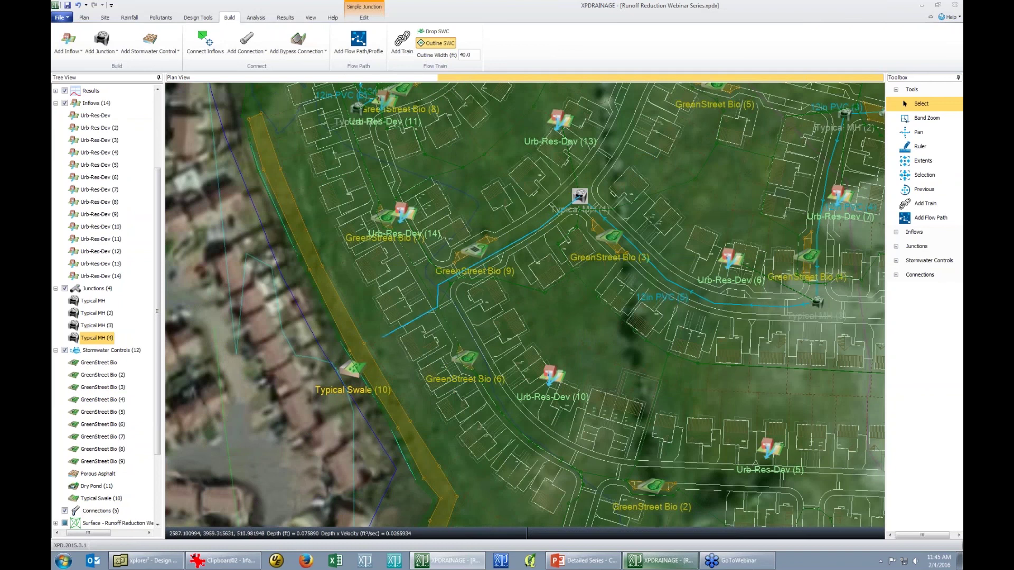
{"action": "left_click", "coordinate": [359, 352]}
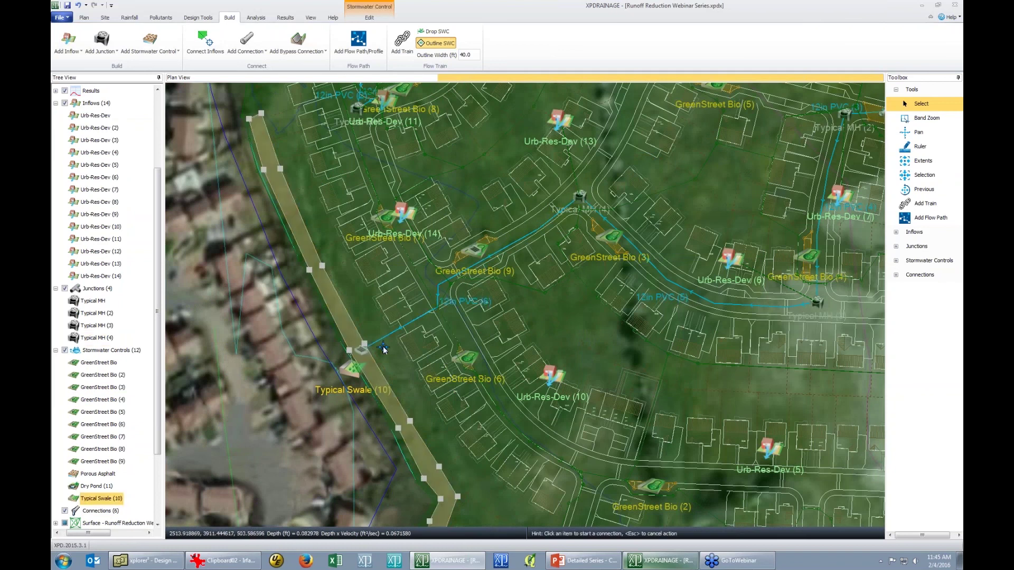
{"action": "key", "text": "Escape"}
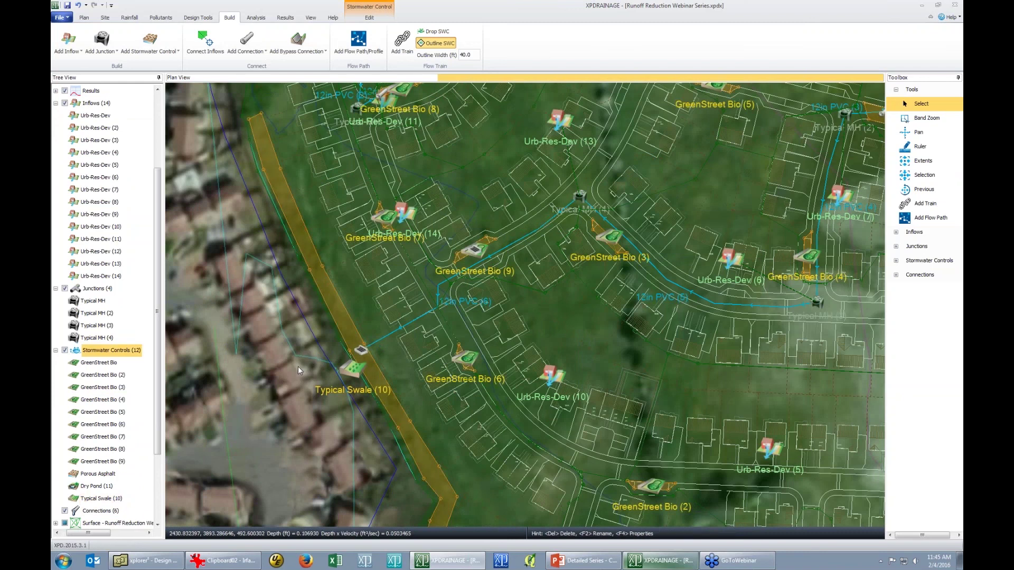
Add a flow path that runs from the Porous Asphalt through the connected junctions to Typical Swale (10).
{"action": "scroll", "coordinate": [298, 366], "scroll_direction": "down", "scroll_amount": 1}
{"action": "scroll", "coordinate": [296, 408], "scroll_direction": "down", "scroll_amount": 1}
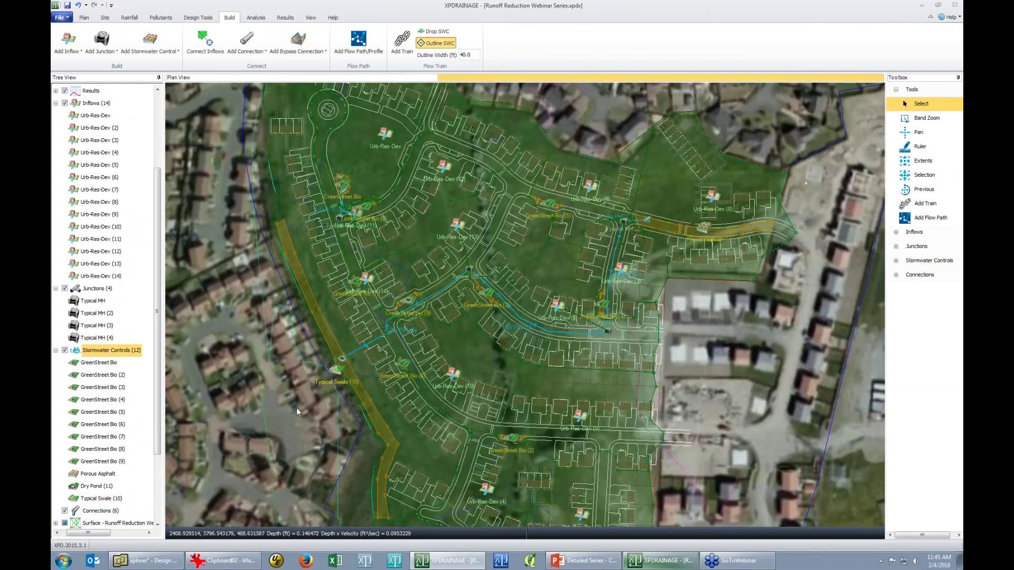
{"action": "scroll", "coordinate": [296, 408], "scroll_direction": "down", "scroll_amount": 1}
{"action": "left_click", "coordinate": [55, 350]}
{"action": "left_click", "coordinate": [58, 156]}
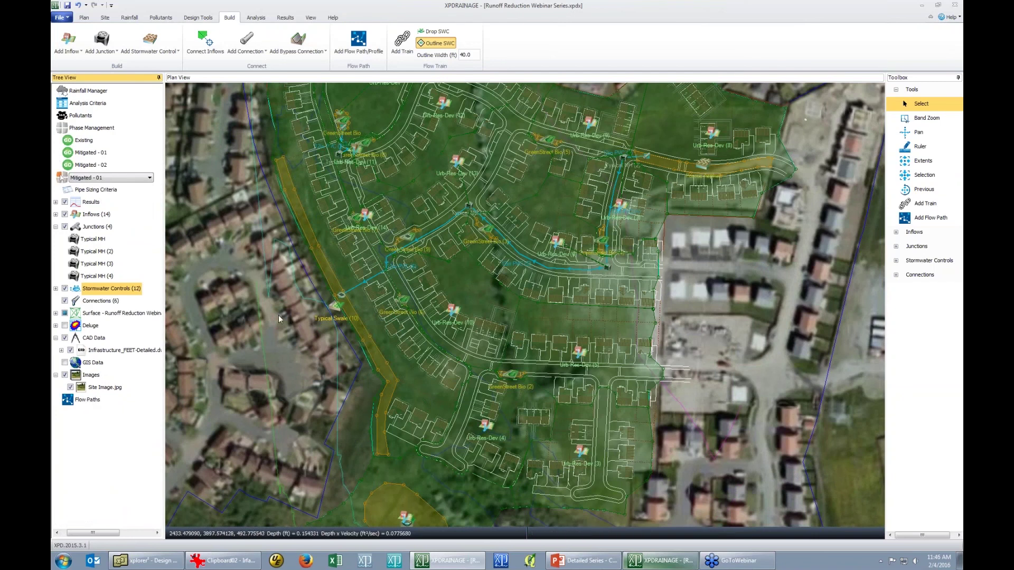
{"action": "right_click", "coordinate": [89, 401]}
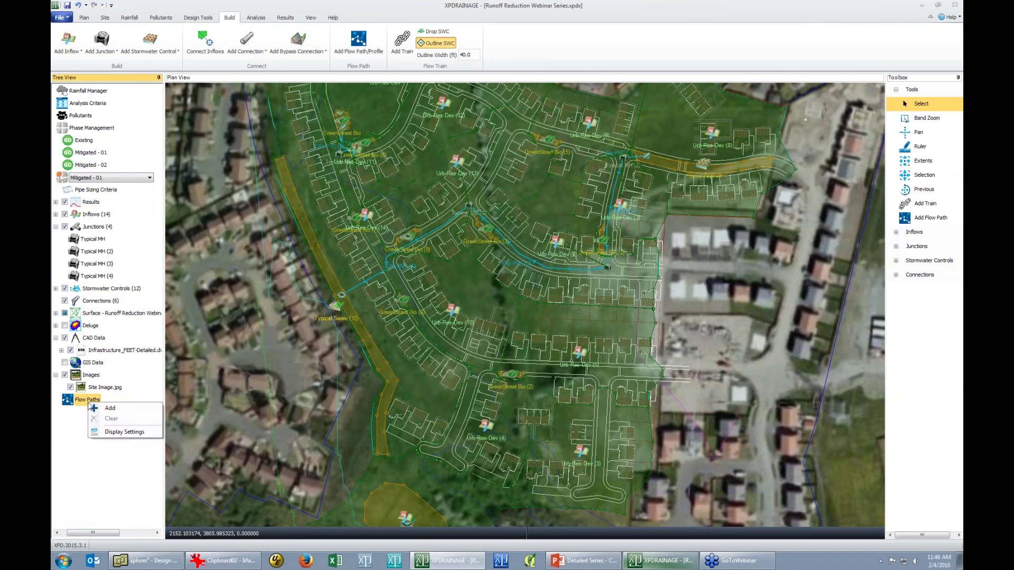
{"action": "left_click", "coordinate": [106, 420]}
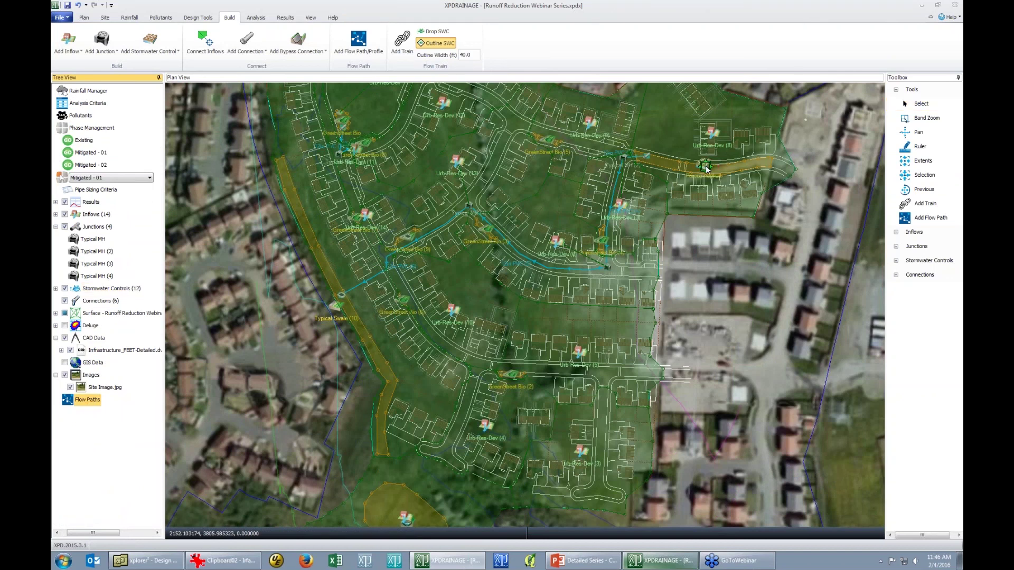
{"action": "left_click", "coordinate": [703, 164]}
{"action": "left_click", "coordinate": [340, 295]}
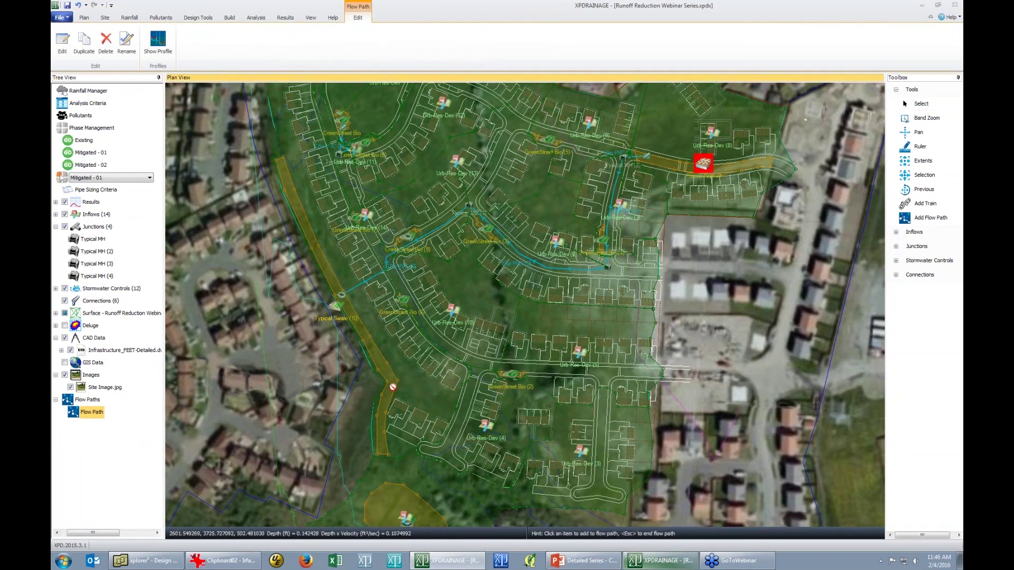
{"action": "left_click", "coordinate": [340, 295]}
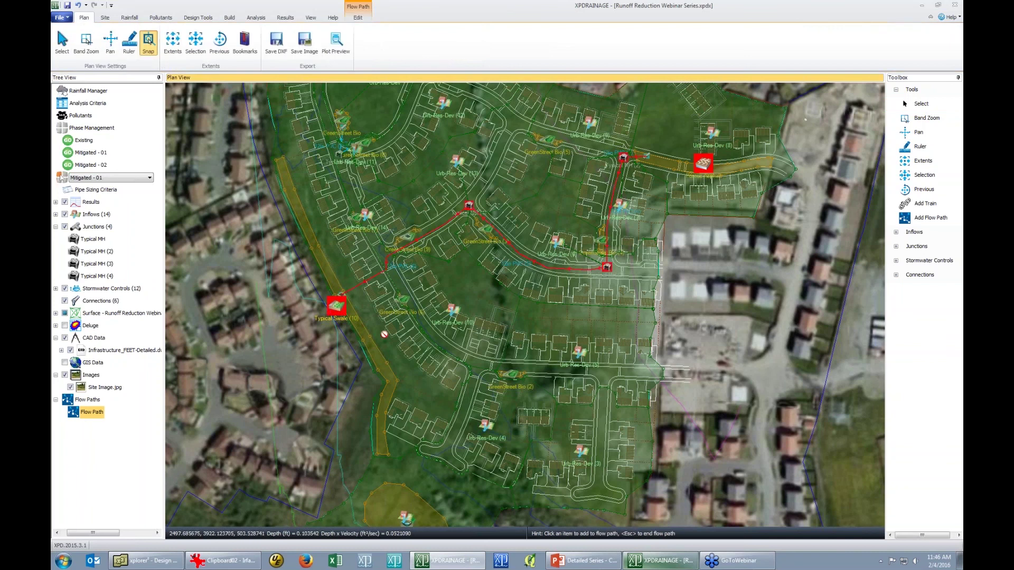
{"action": "key", "text": "Escape"}
Show the new flow path's profile in an enlarged window, examine the pipe run from Porous Asphalt to swale, and close it.
{"action": "right_click", "coordinate": [95, 413]}
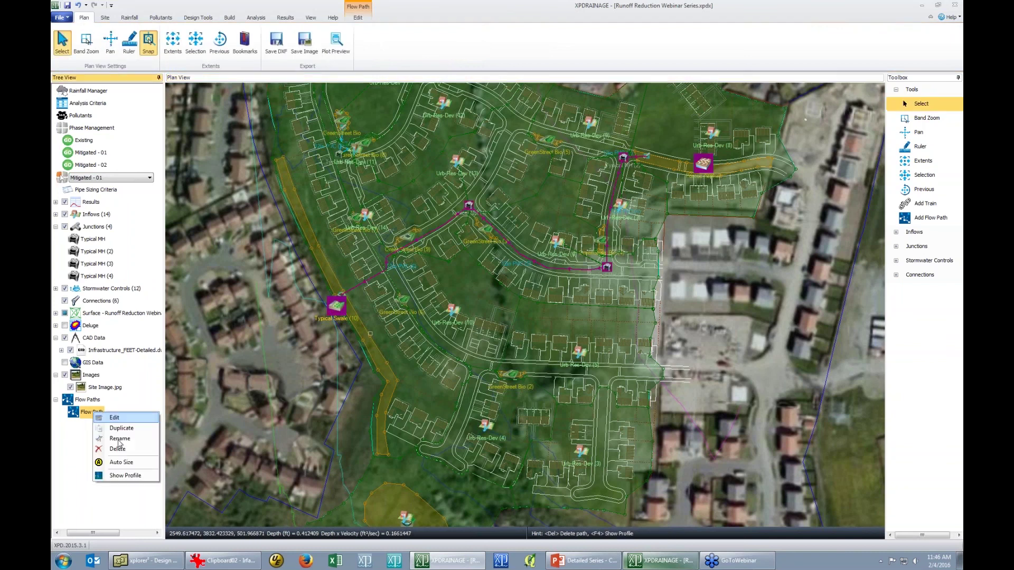
{"action": "left_click", "coordinate": [130, 481]}
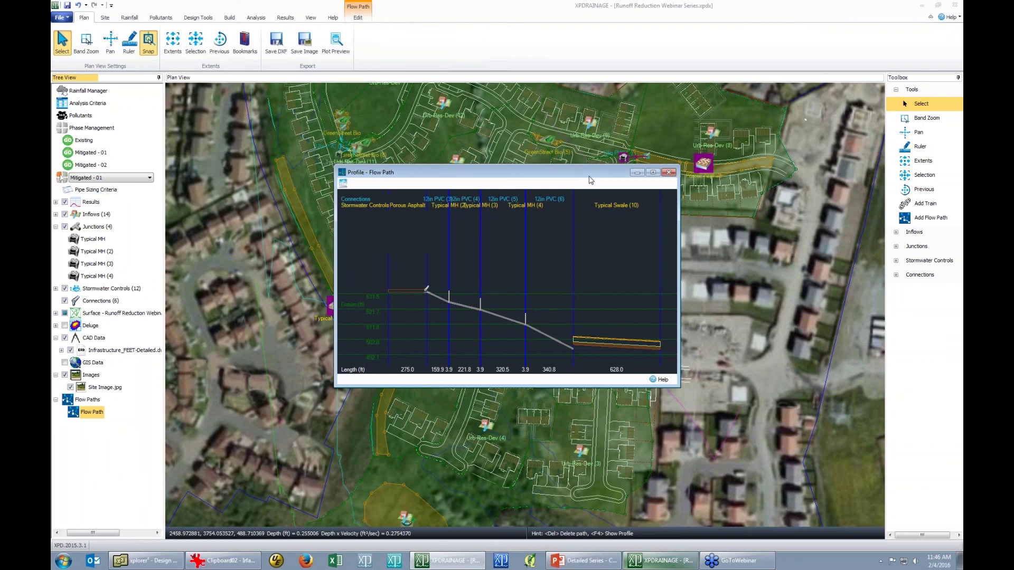
{"action": "left_click_drag", "start_coordinate": [608, 199], "coordinate": [550, 102]}
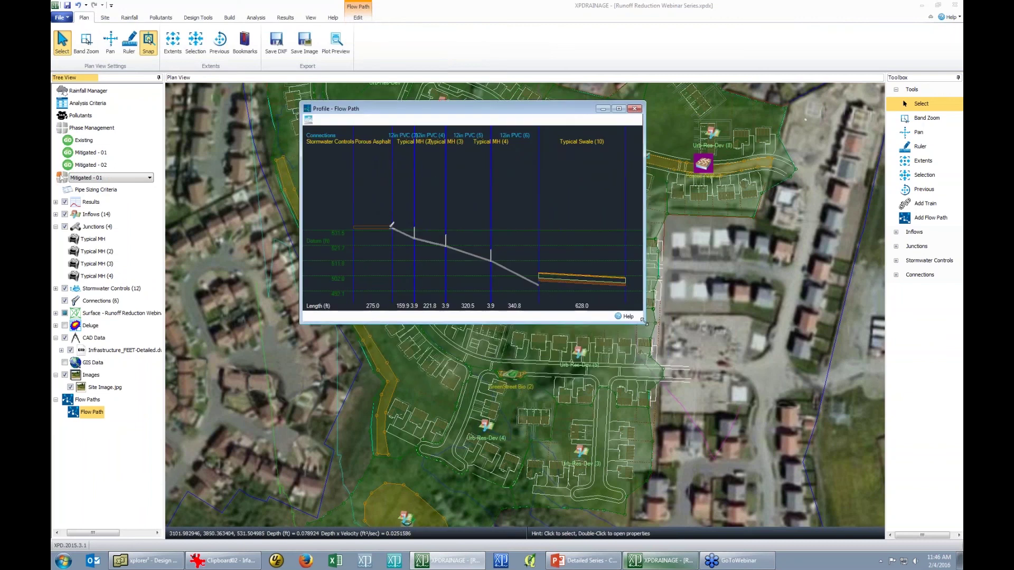
{"action": "left_click_drag", "start_coordinate": [645, 324], "coordinate": [843, 438]}
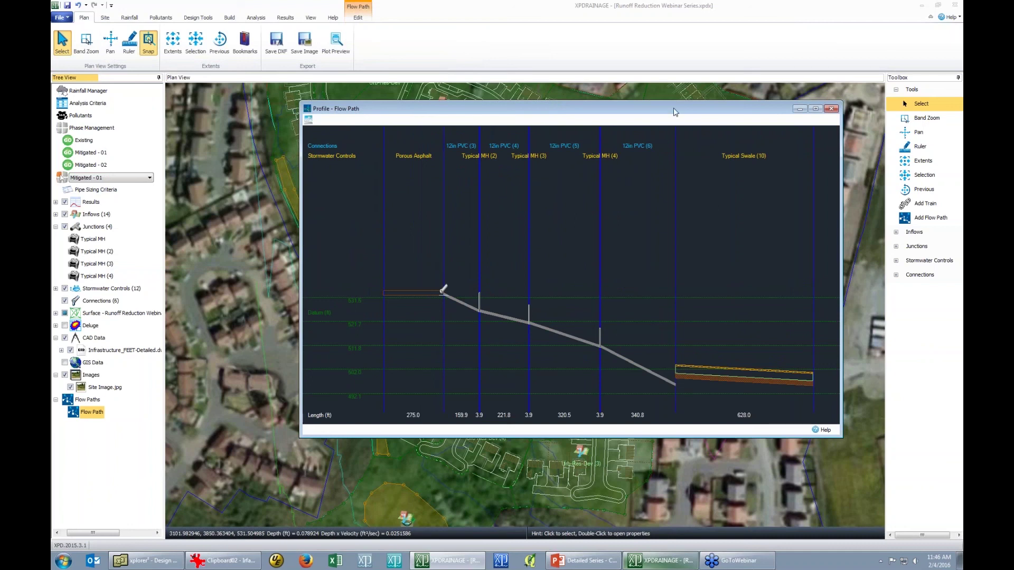
{"action": "left_click", "coordinate": [831, 108]}
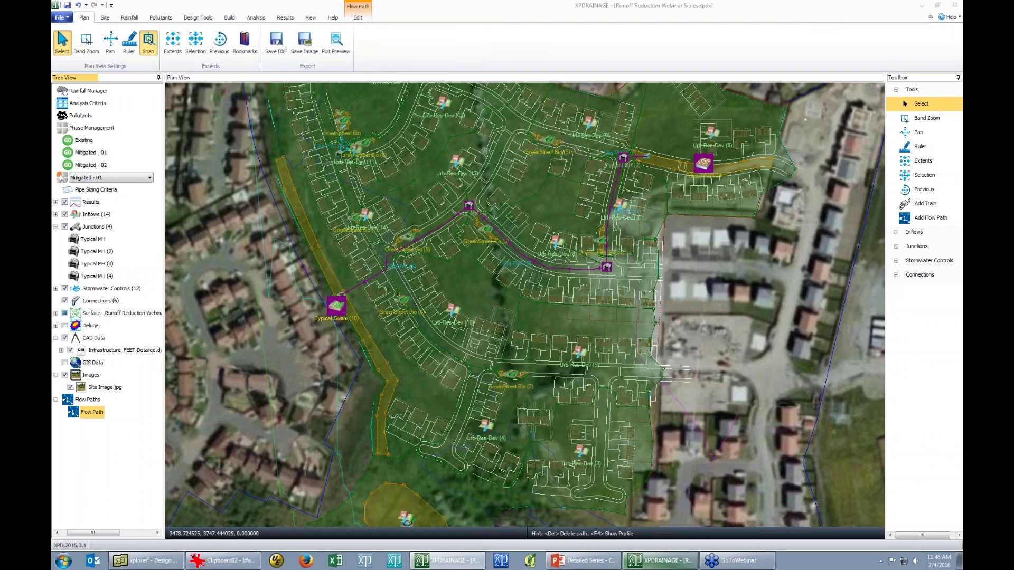
Reopen the flow path profile, review the dimensions of Typical Swale (10) without changing them, and minimize the profile.
{"action": "key", "text": "F4"}
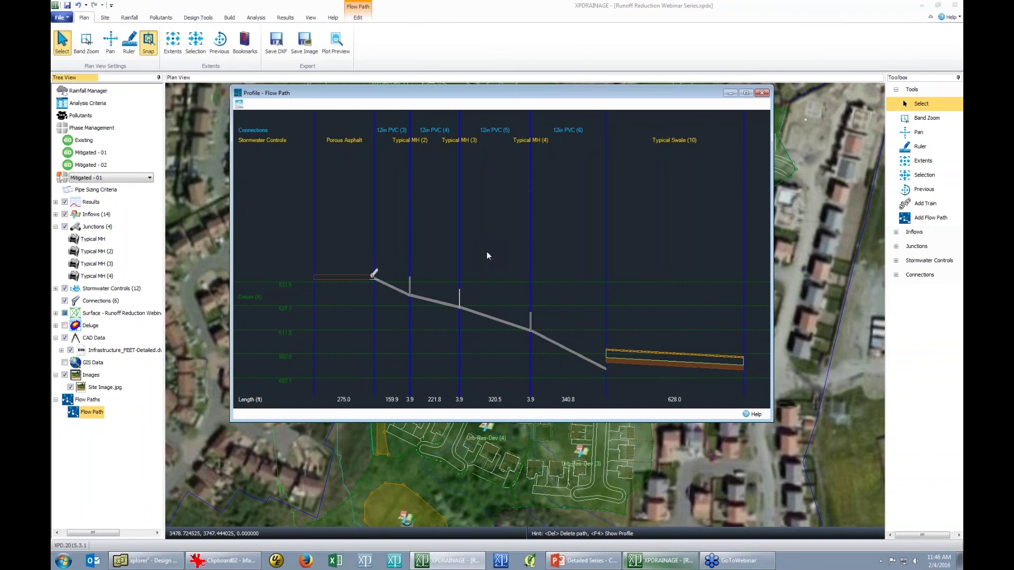
{"action": "double_click", "coordinate": [664, 366]}
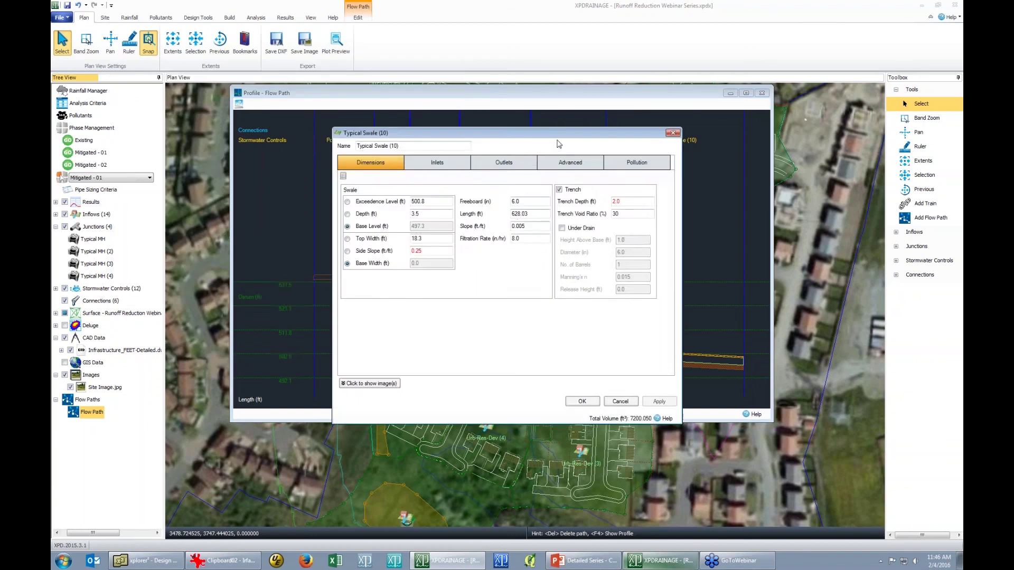
{"action": "left_click_drag", "start_coordinate": [554, 138], "coordinate": [466, 117]}
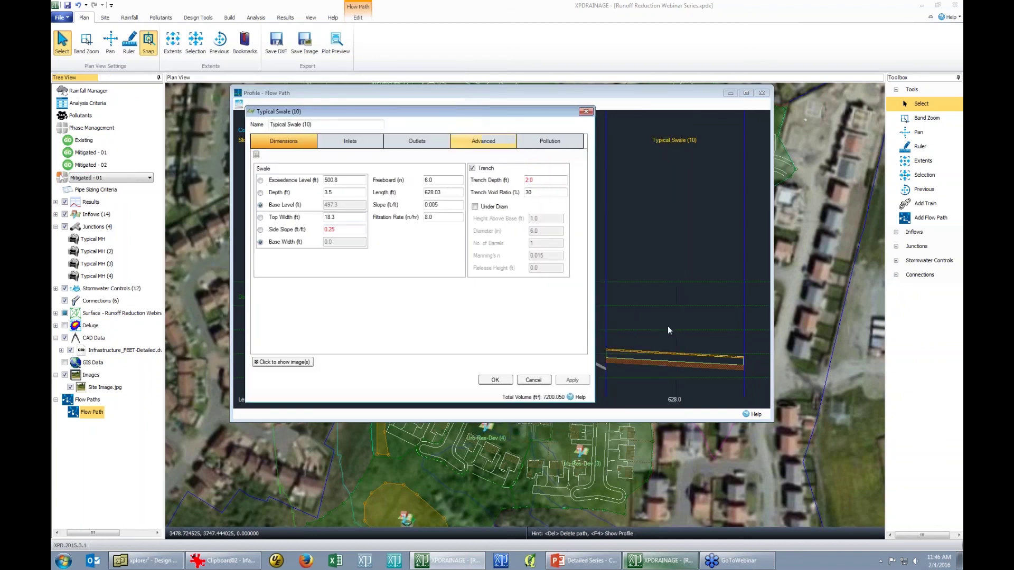
{"action": "left_click", "coordinate": [536, 380]}
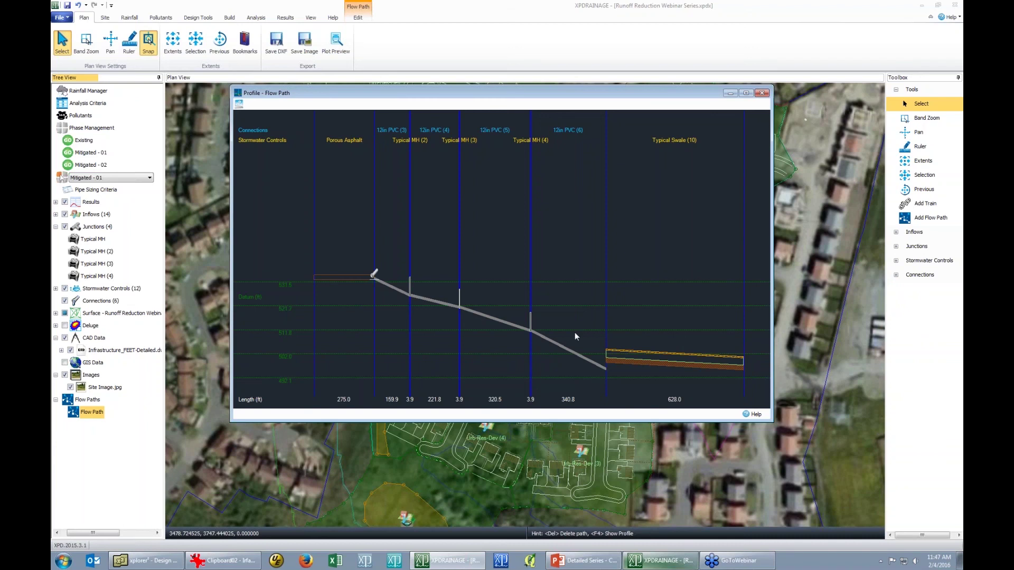
{"action": "left_click", "coordinate": [730, 94]}
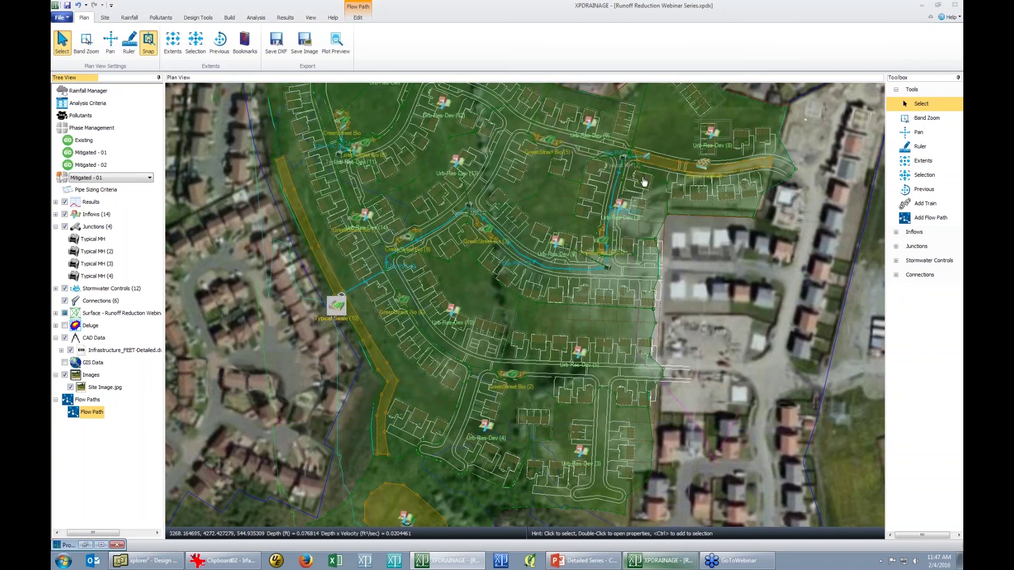